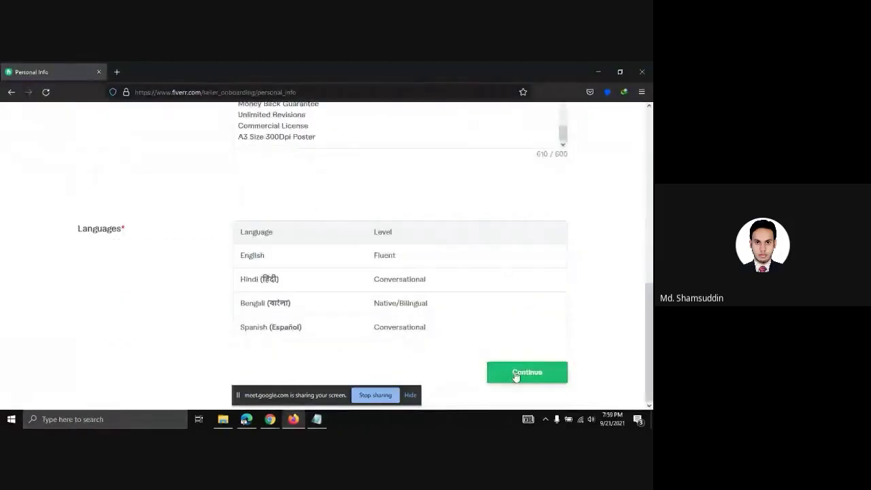
# Try to submit the Personal Info form and check its name, profile picture, description and language entries
pyautogui.click(514, 384)
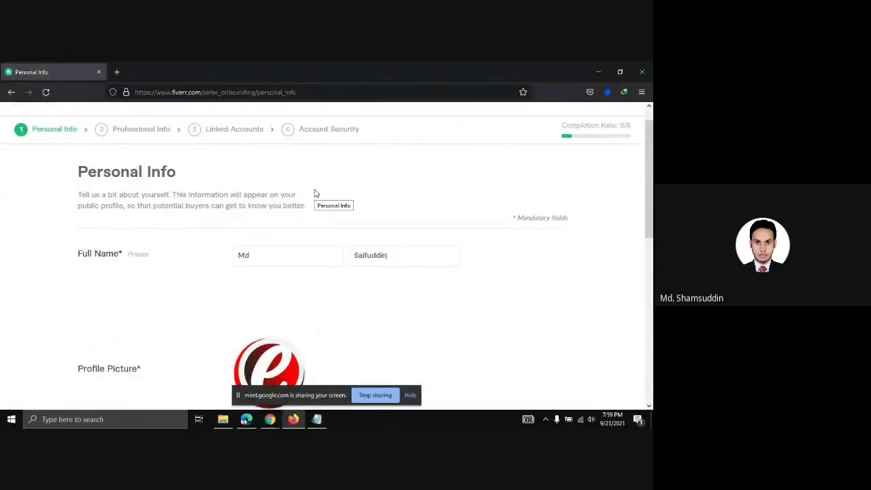
pyautogui.scroll(-10, 312, 186)
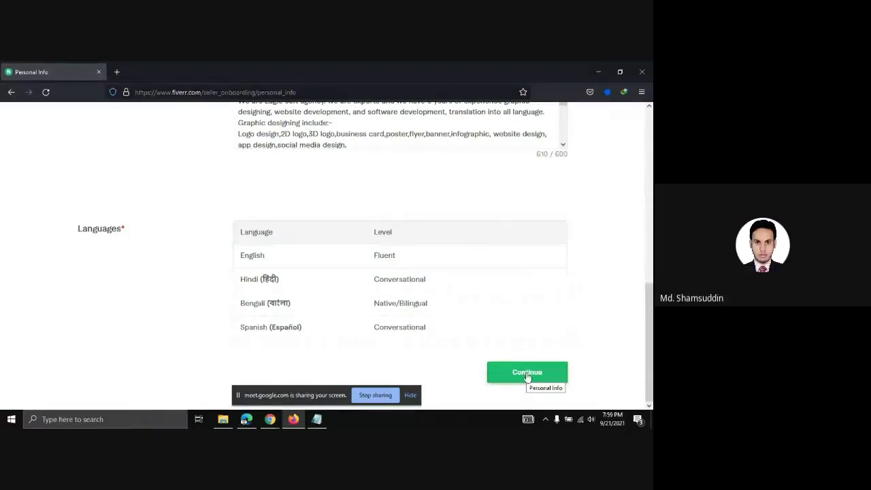
pyautogui.scroll(1, 525, 375)
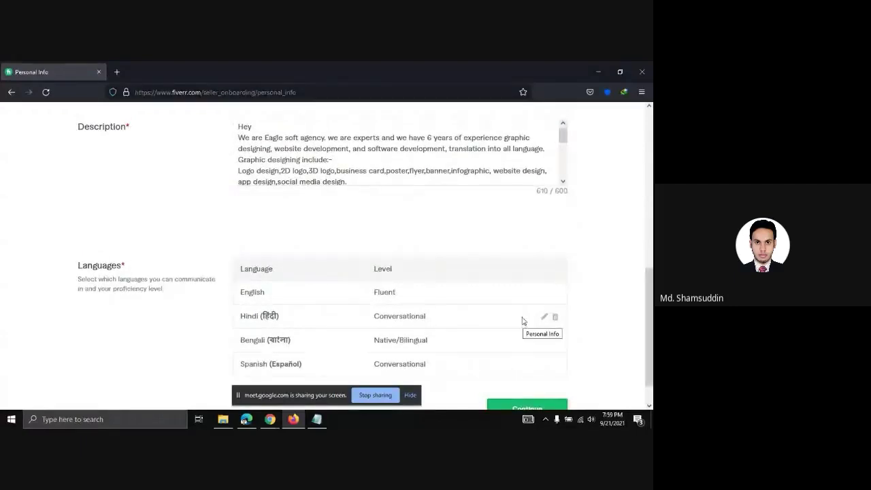
pyautogui.scroll(-1, 542, 245)
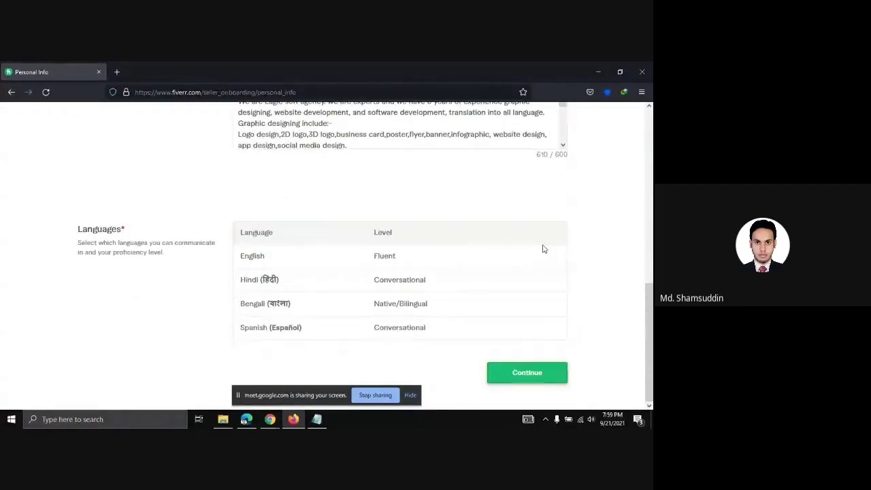
pyautogui.scroll(1, 519, 378)
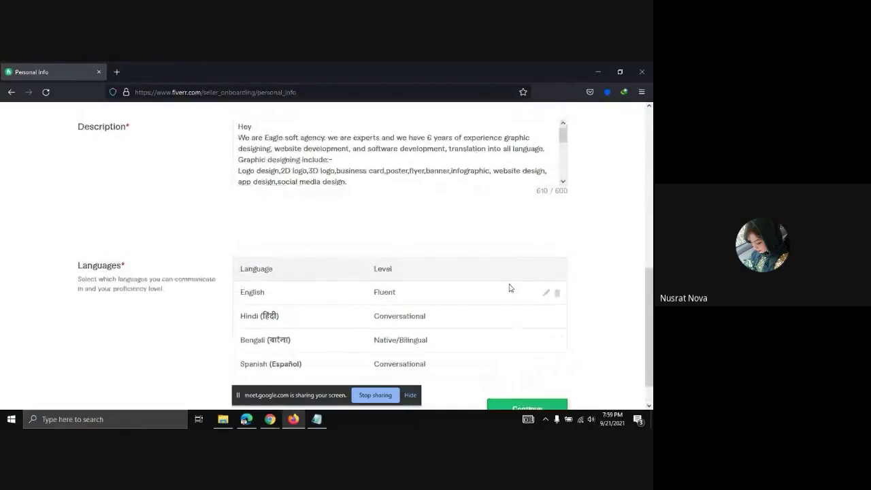
pyautogui.scroll(4, 503, 281)
pyautogui.scroll(1, 504, 281)
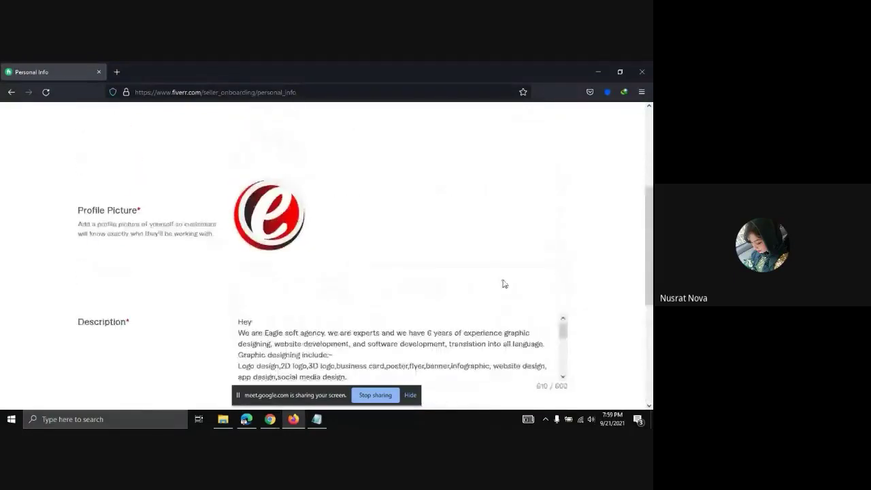
pyautogui.scroll(-1, 502, 284)
# Shorten the profile description to fit the 600-character limit and add a space before "infographic"
pyautogui.click(333, 318)
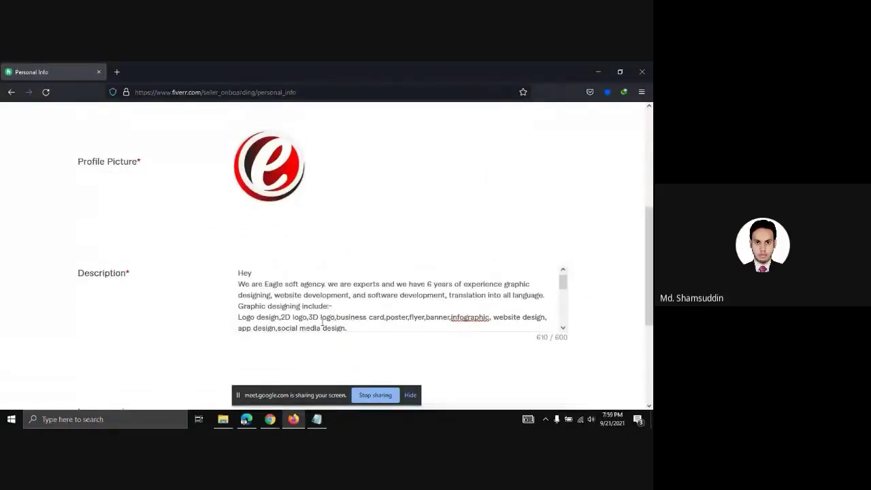
pyautogui.click(451, 317)
pyautogui.scroll(-1, 441, 317)
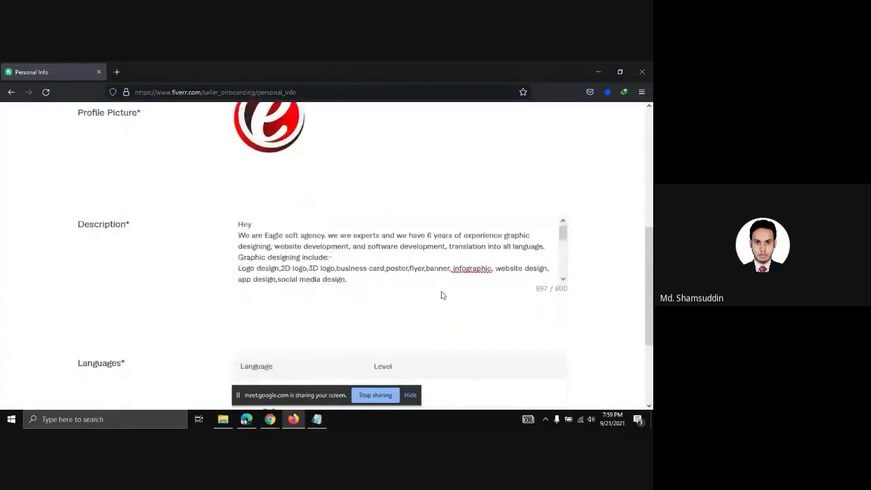
# Check the Personal Info form from start to end and continue to the Professional Info page
pyautogui.scroll(4, 318, 290)
pyautogui.scroll(2, 315, 286)
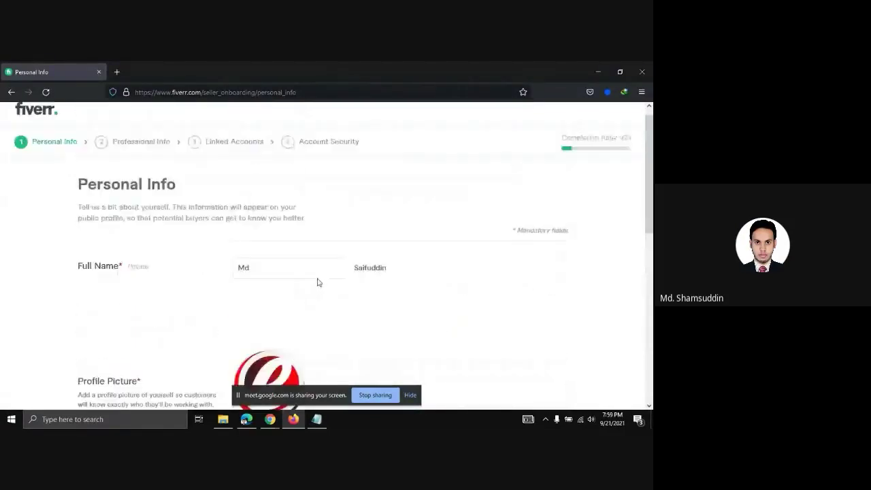
pyautogui.scroll(-5, 319, 279)
pyautogui.scroll(-3, 318, 278)
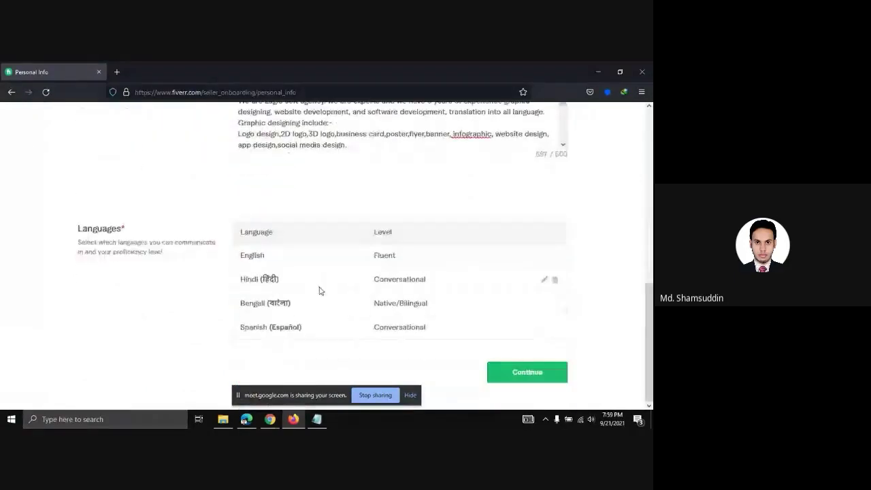
pyautogui.click(538, 373)
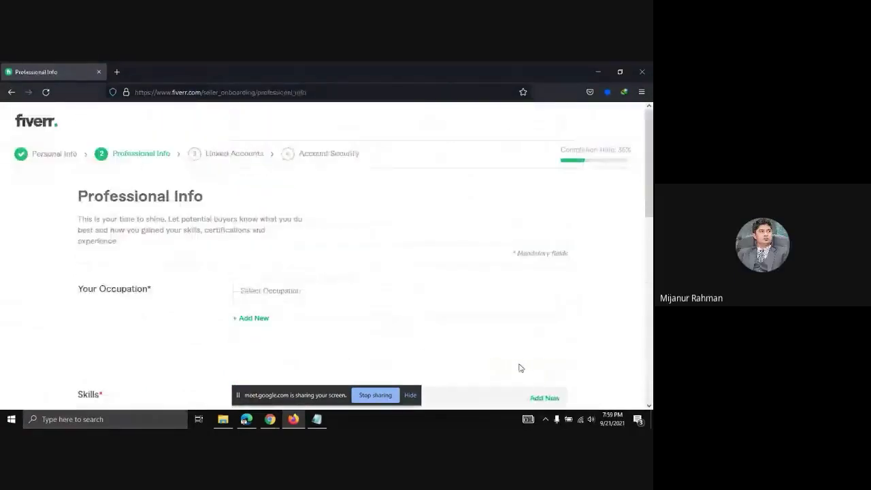
# Look over the occupation and skills sections of the Professional Info page
pyautogui.scroll(-1, 334, 226)
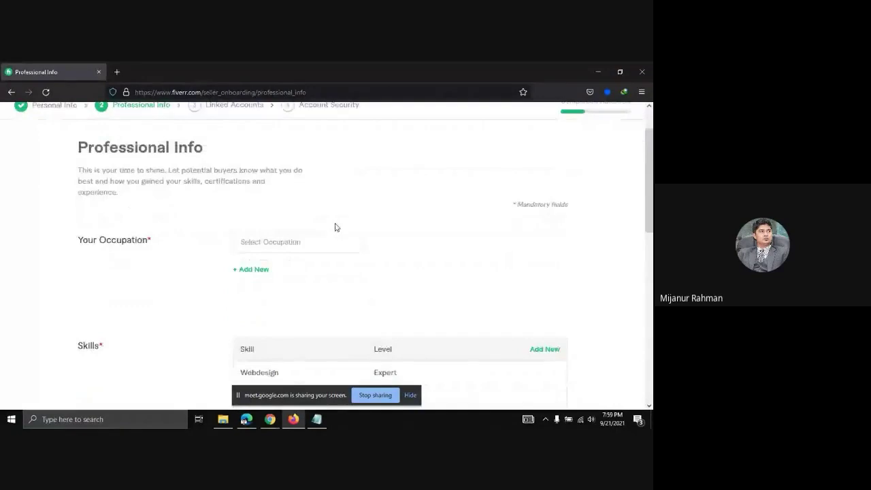
pyautogui.scroll(-1, 335, 227)
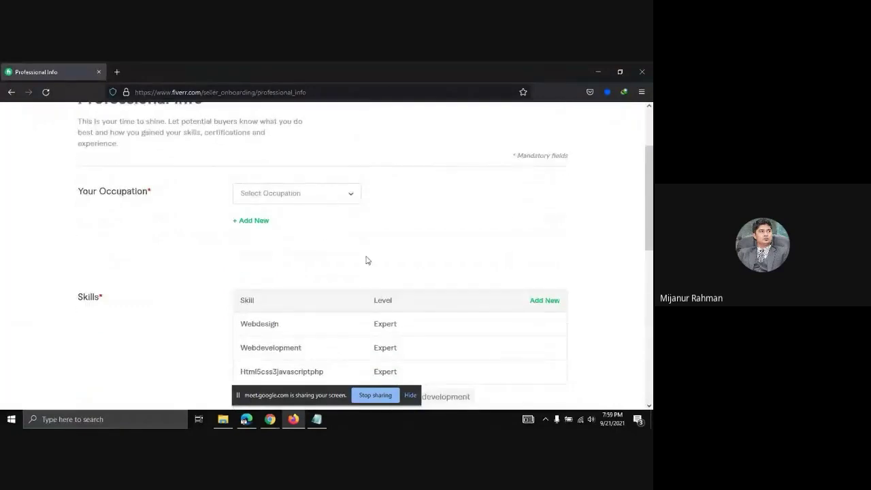
pyautogui.scroll(2, 419, 235)
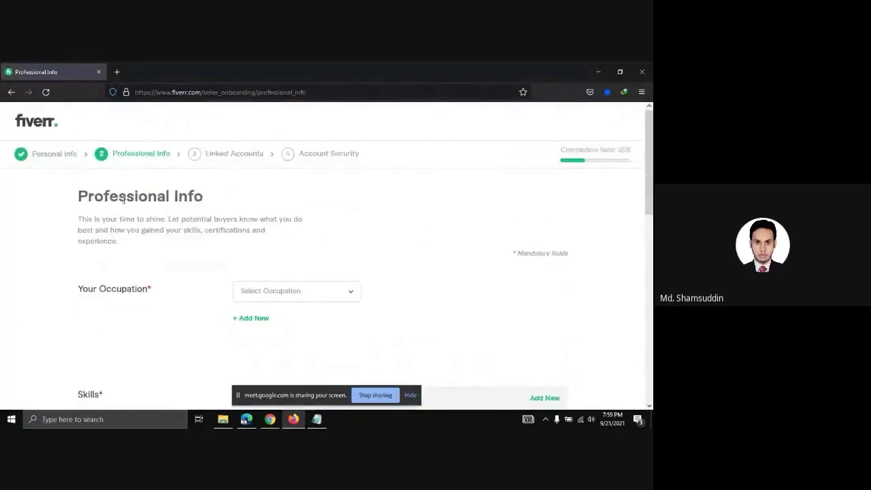
pyautogui.scroll(-3, 77, 159)
pyautogui.scroll(-3, 376, 311)
pyautogui.scroll(4, 377, 311)
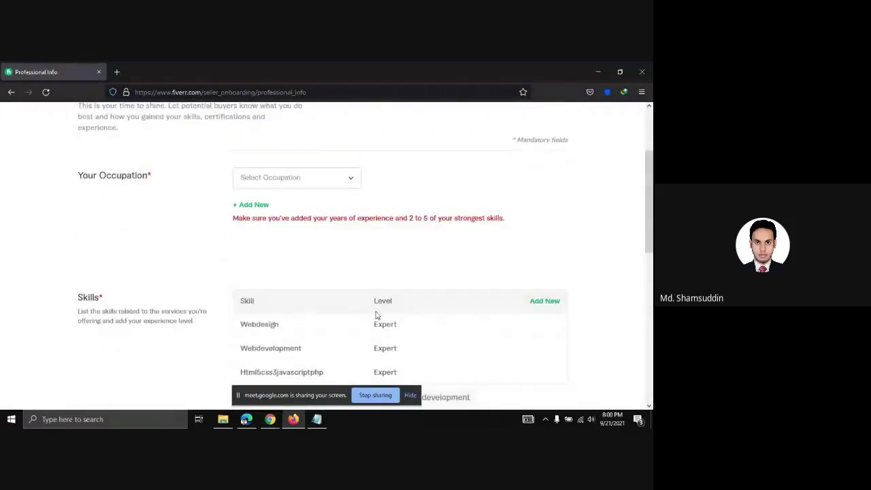
pyautogui.scroll(2, 377, 314)
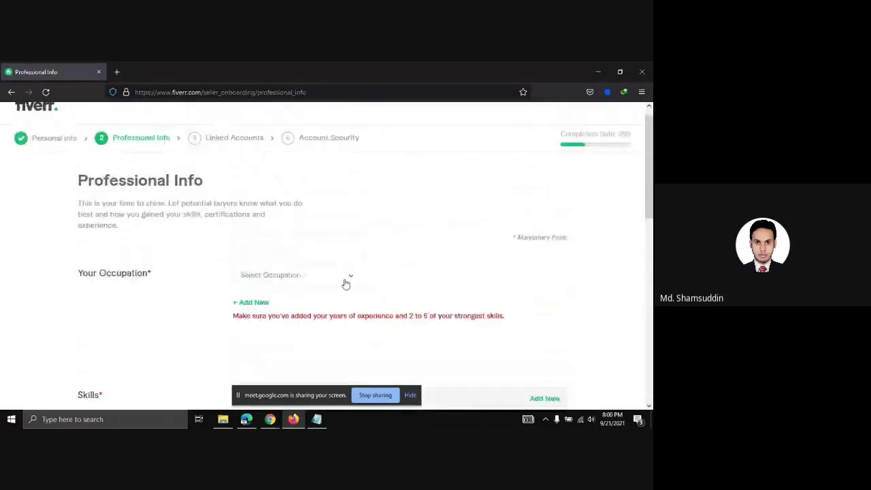
# Set the occupation to Graphics & Design and view the skills offered for it
pyautogui.click(346, 283)
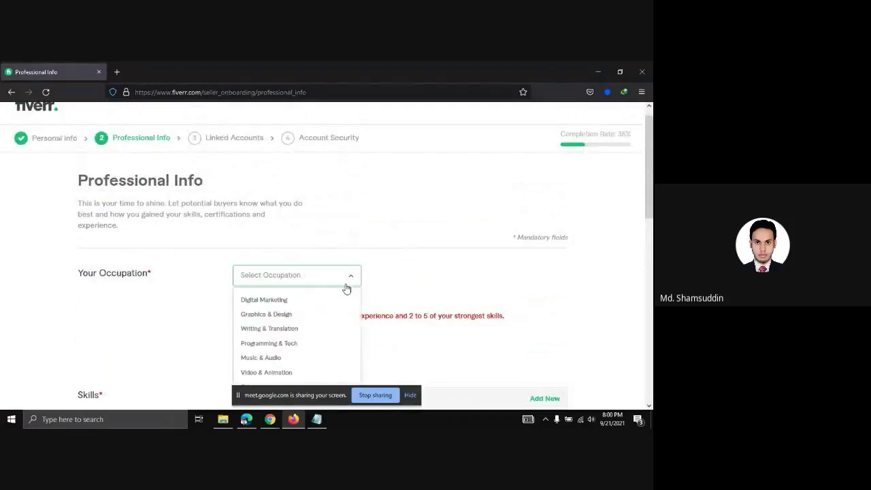
pyautogui.scroll(-1, 342, 308)
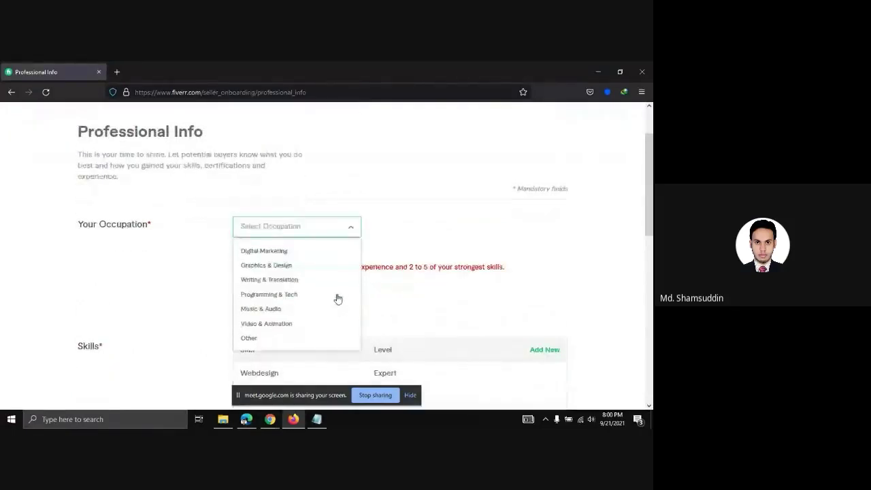
pyautogui.click(273, 266)
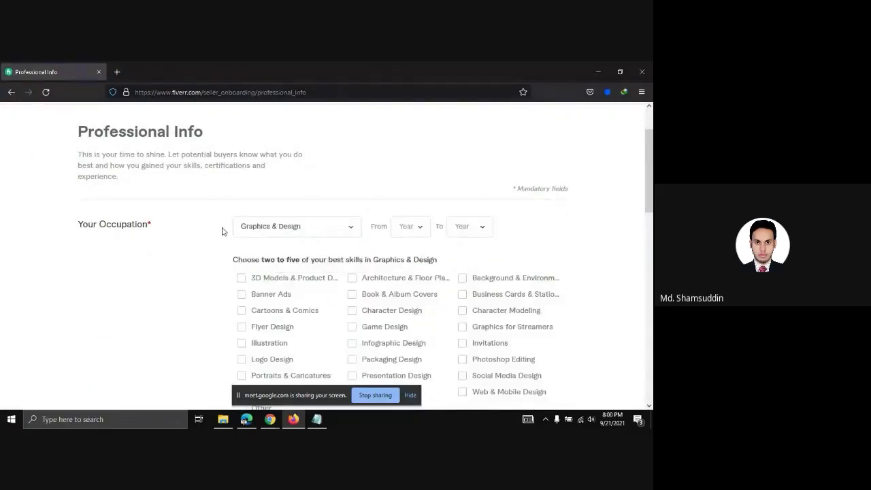
pyautogui.scroll(1, 218, 236)
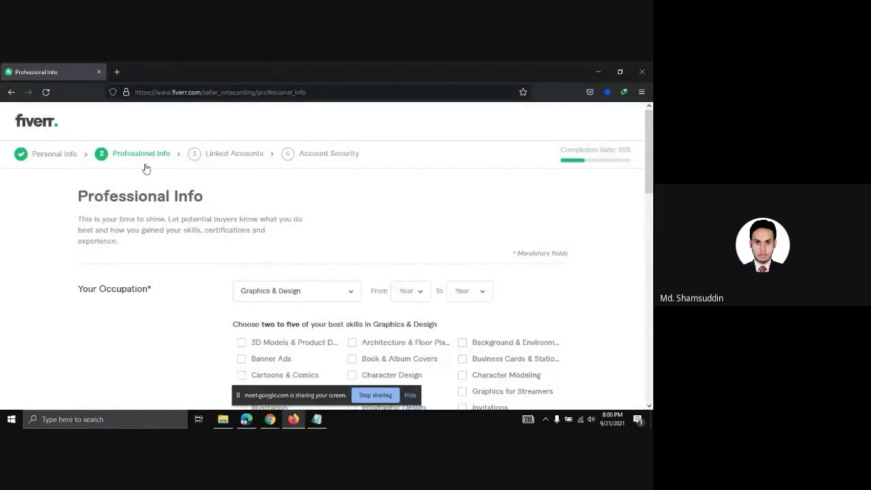
pyautogui.scroll(-3, 171, 209)
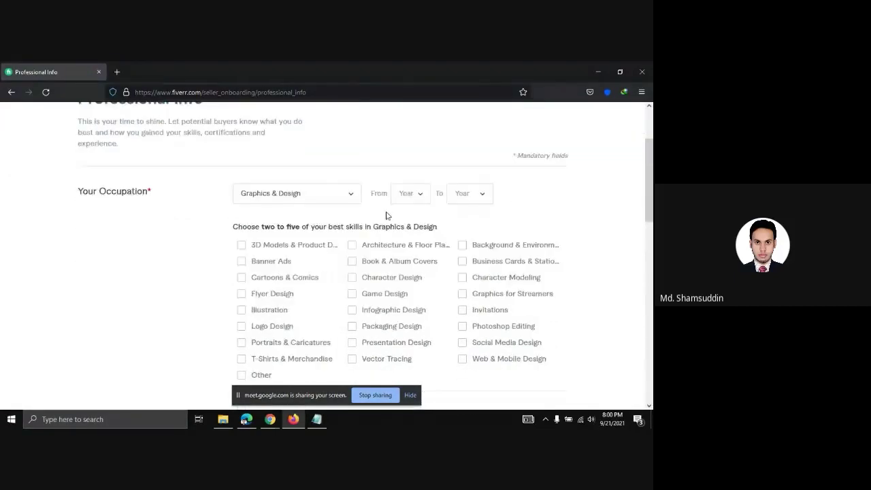
# Look through the occupation categories and change the occupation to Writing & Translation
pyautogui.click(356, 197)
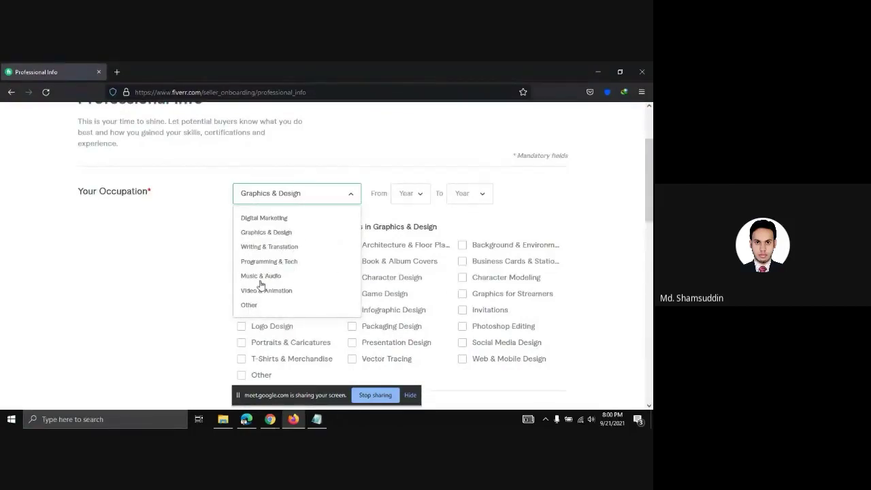
pyautogui.scroll(-2, 262, 285)
pyautogui.scroll(2, 282, 249)
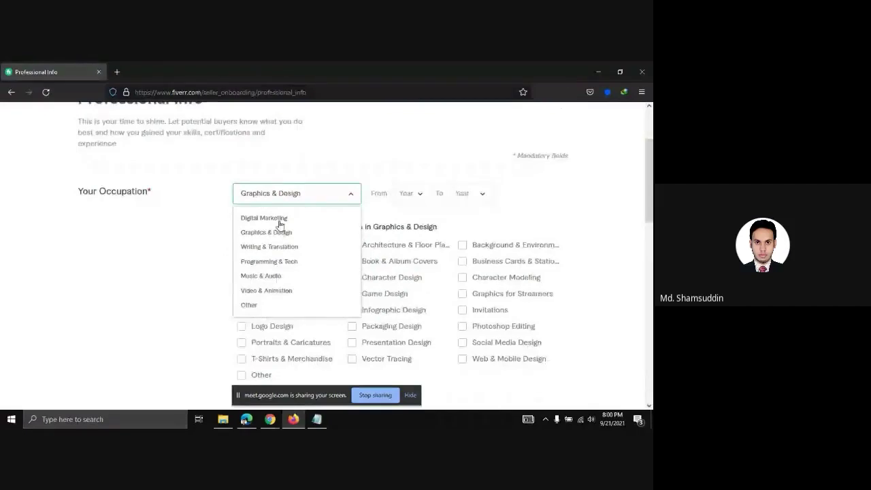
pyautogui.scroll(3, 334, 241)
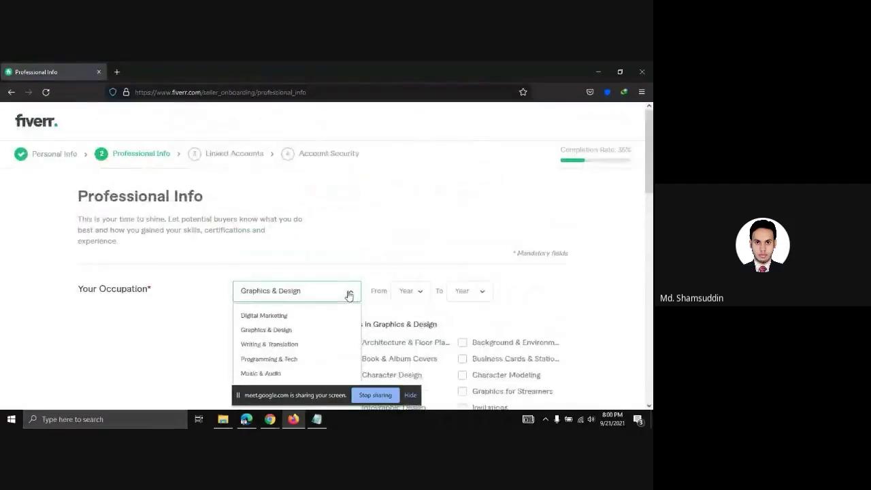
pyautogui.scroll(-3, 349, 295)
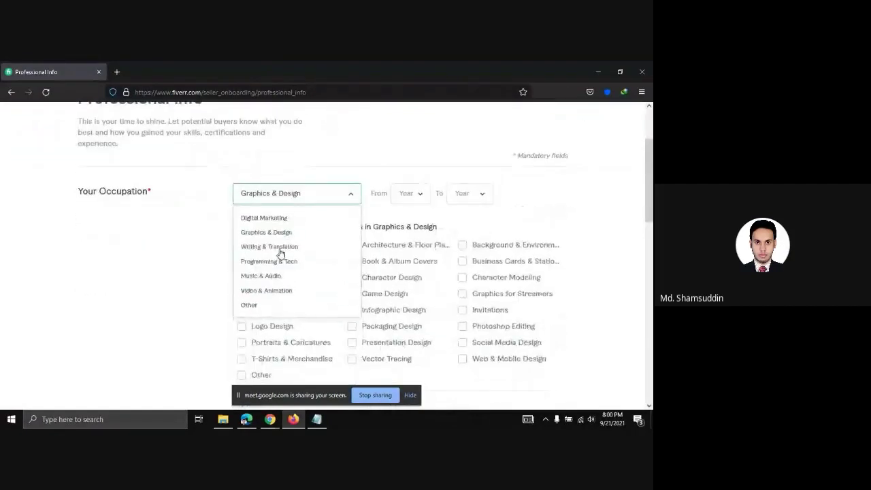
pyautogui.click(281, 248)
# Change the occupation to Other and view its skill choices
pyautogui.click(342, 196)
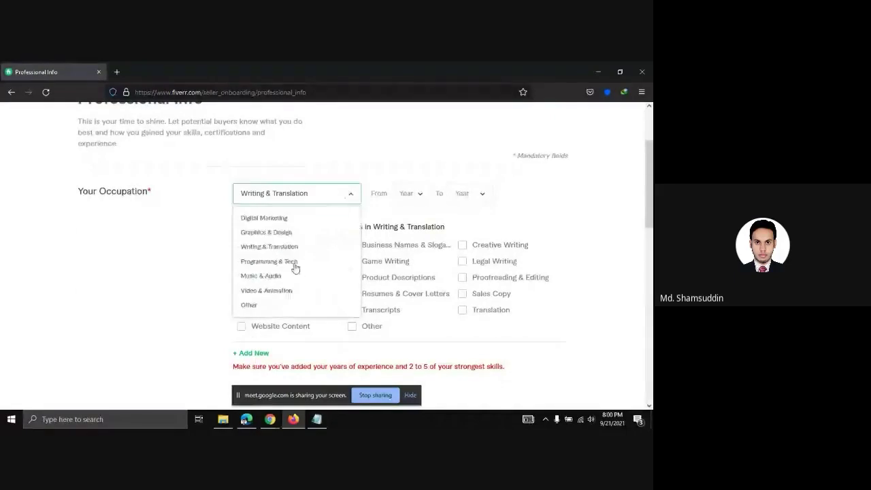
pyautogui.scroll(-2, 284, 282)
pyautogui.click(253, 256)
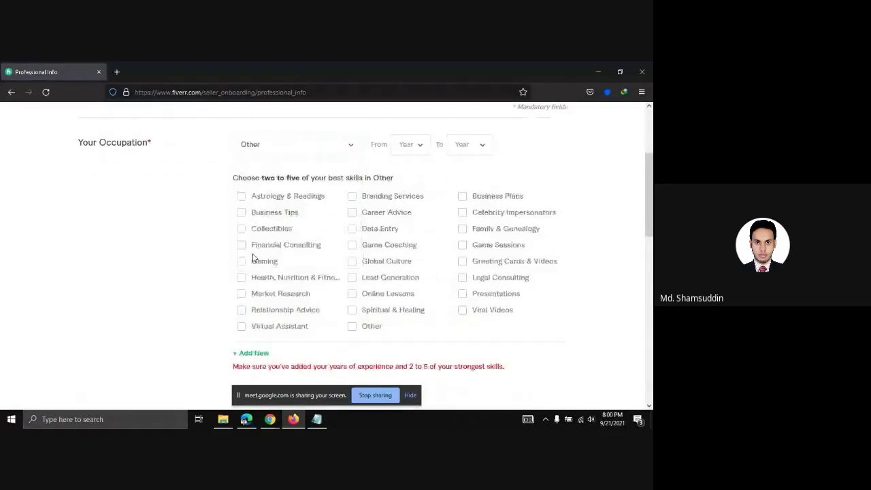
pyautogui.scroll(2, 341, 214)
# Set the occupation to Programming & Tech and view the skills offered for it
pyautogui.click(349, 196)
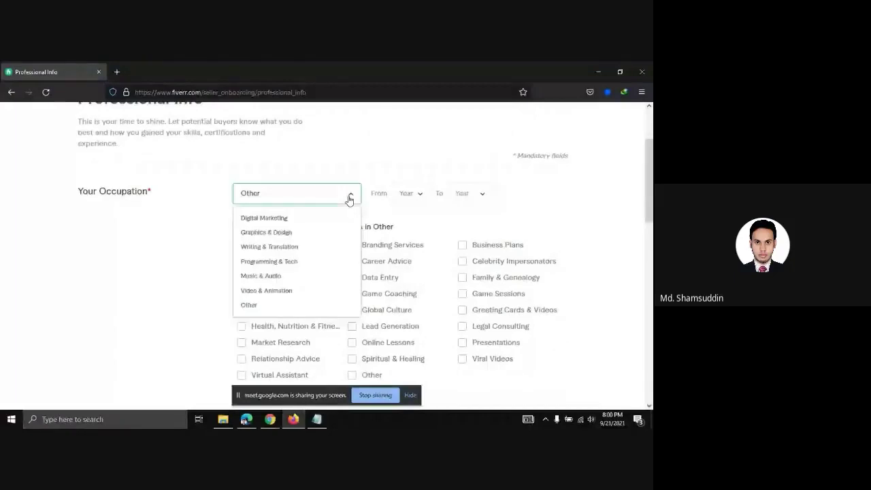
pyautogui.click(285, 262)
pyautogui.scroll(-2, 337, 259)
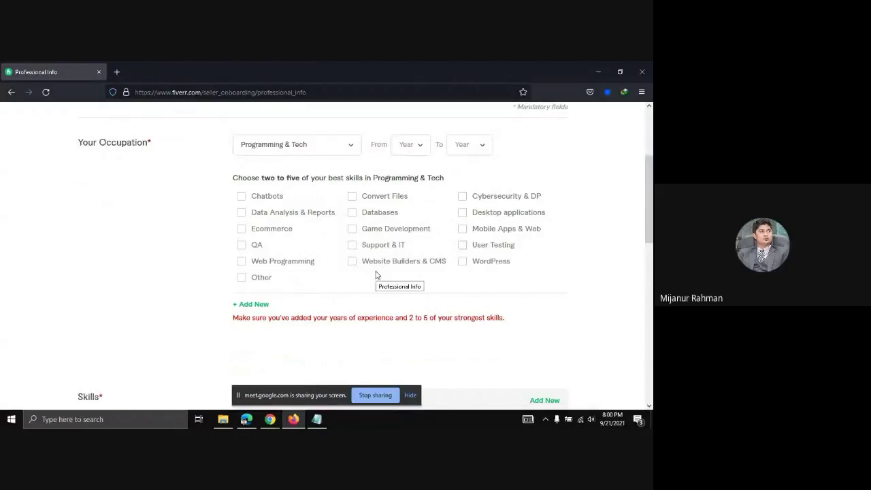
pyautogui.scroll(3, 360, 278)
pyautogui.scroll(-1, 345, 259)
# Examine the available occupation categories, from Digital Marketing to Other, alongside the Programming & Tech skills
pyautogui.click(343, 244)
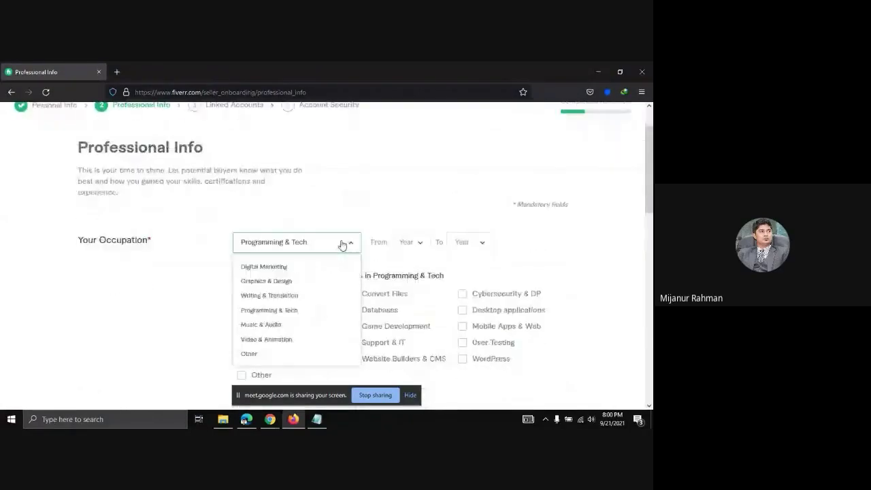
pyautogui.click(144, 111)
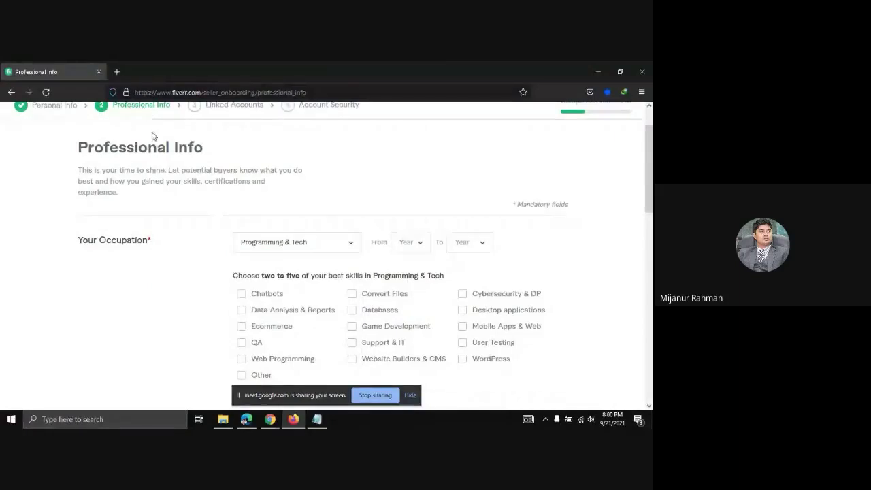
pyautogui.scroll(-3, 68, 156)
pyautogui.scroll(1, 136, 184)
pyautogui.click(325, 227)
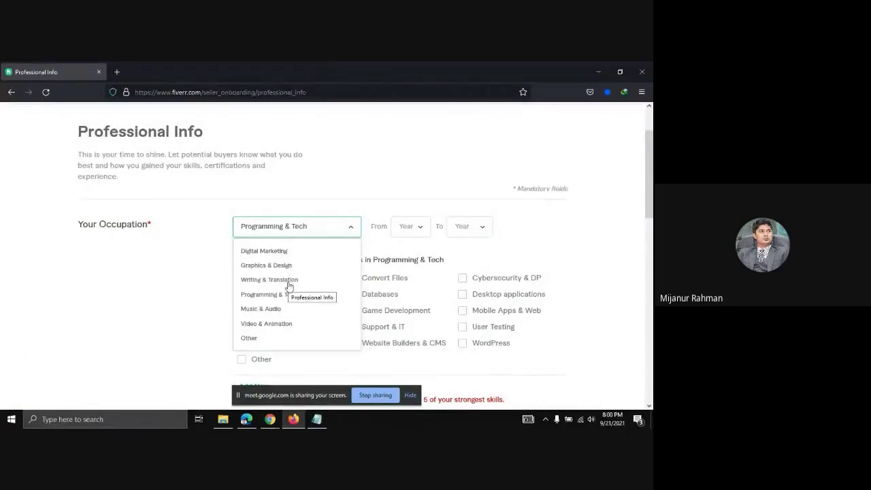
pyautogui.scroll(-1, 281, 265)
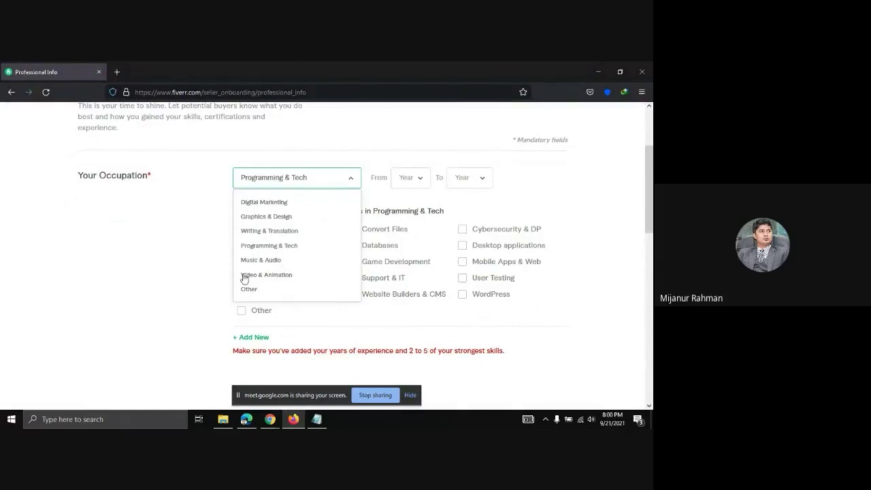
pyautogui.scroll(2, 246, 253)
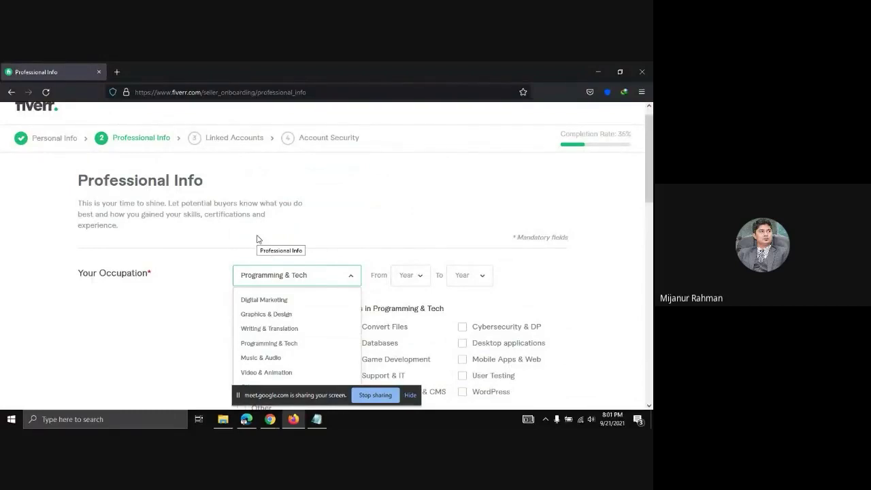
pyautogui.scroll(-2, 257, 238)
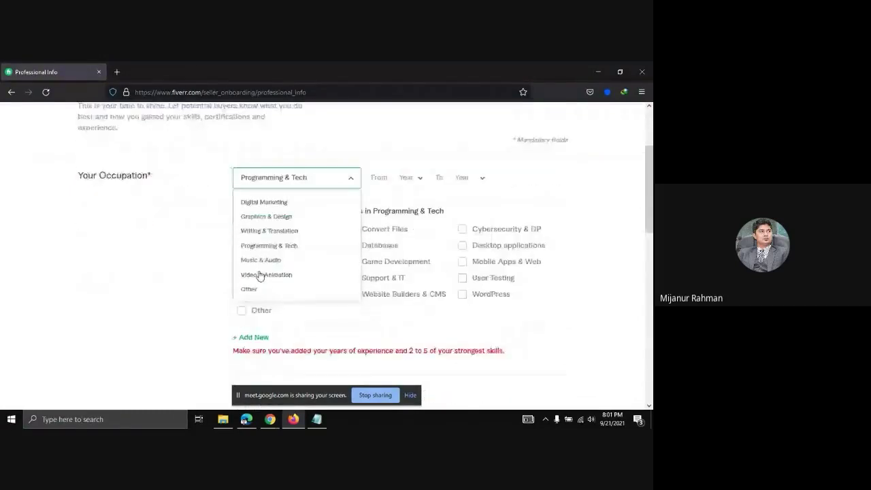
# Review the Programming & Tech skill choices and the Skills table on the Professional Info page
pyautogui.scroll(1, 259, 276)
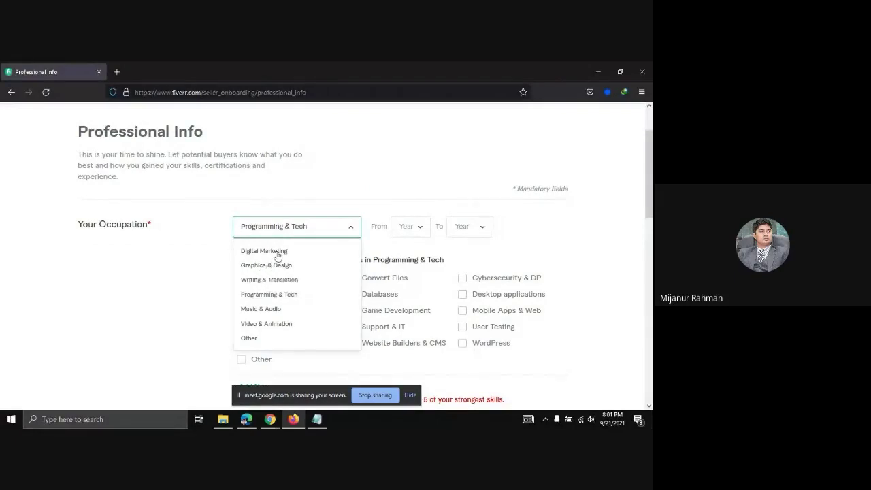
pyautogui.scroll(1, 273, 251)
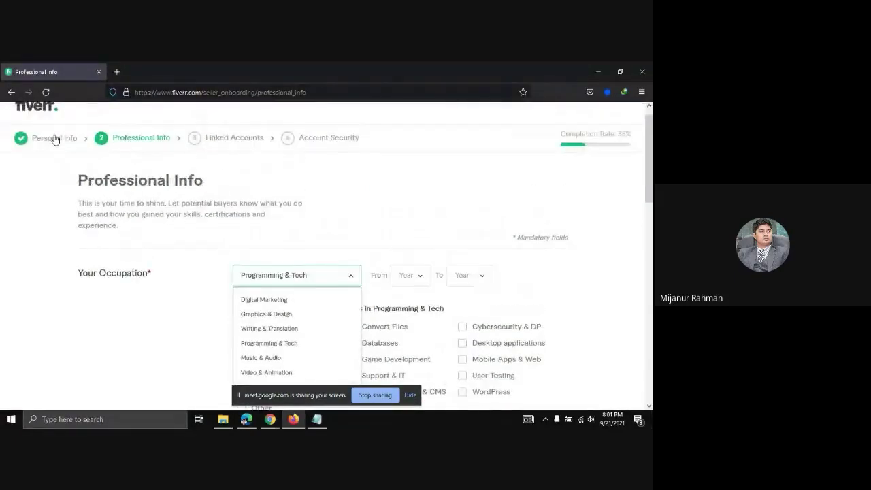
pyautogui.scroll(-3, 54, 139)
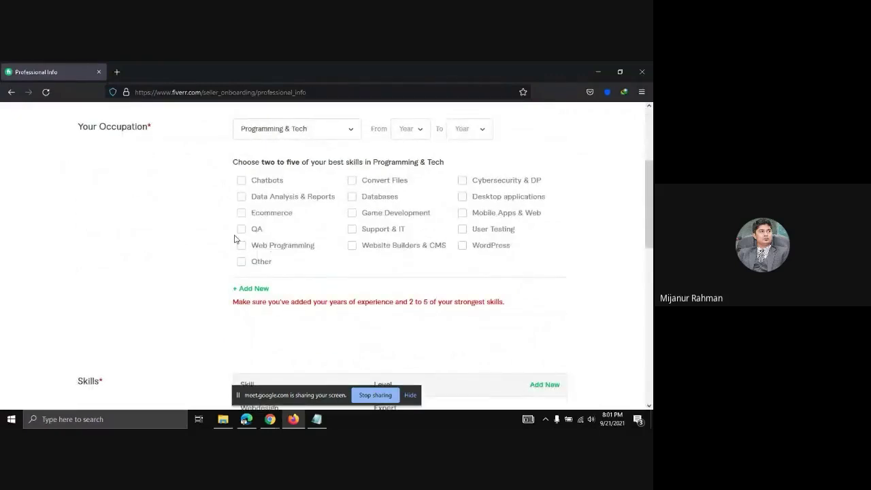
pyautogui.scroll(-1, 234, 239)
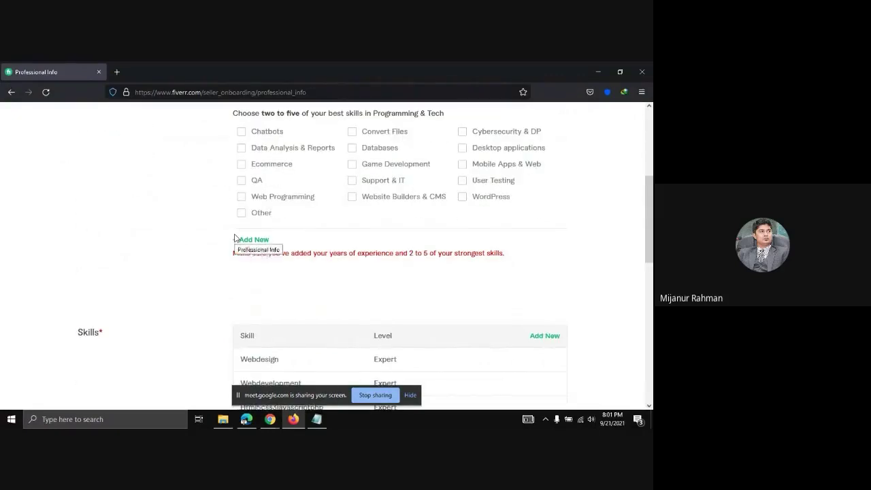
pyautogui.scroll(-1, 234, 239)
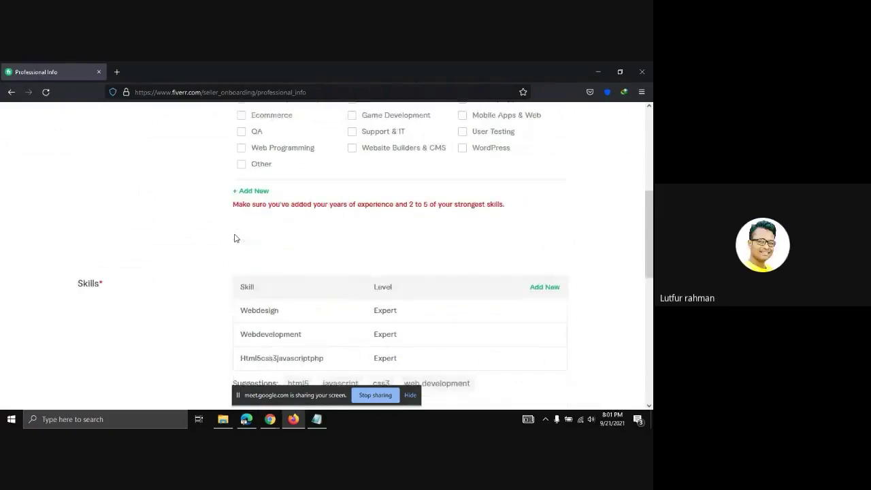
pyautogui.scroll(-2, 234, 239)
pyautogui.scroll(5, 234, 238)
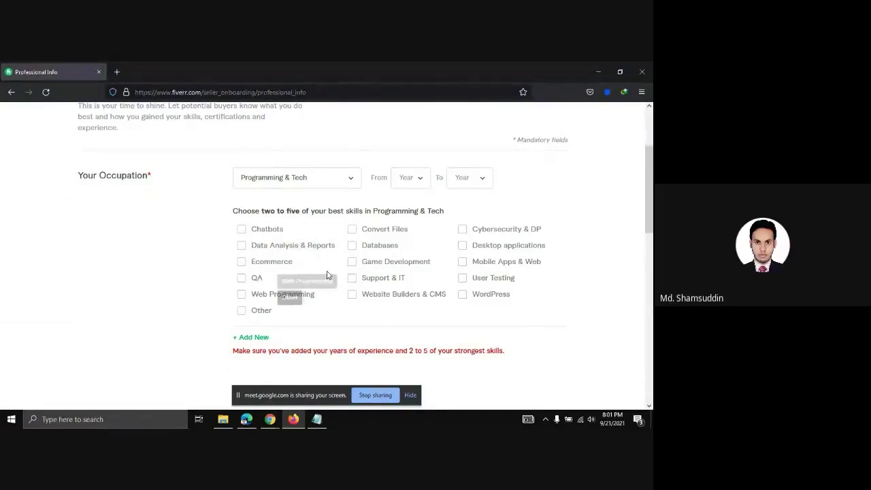
# Set the occupation to Other and look over the skills offered for it
pyautogui.click(347, 177)
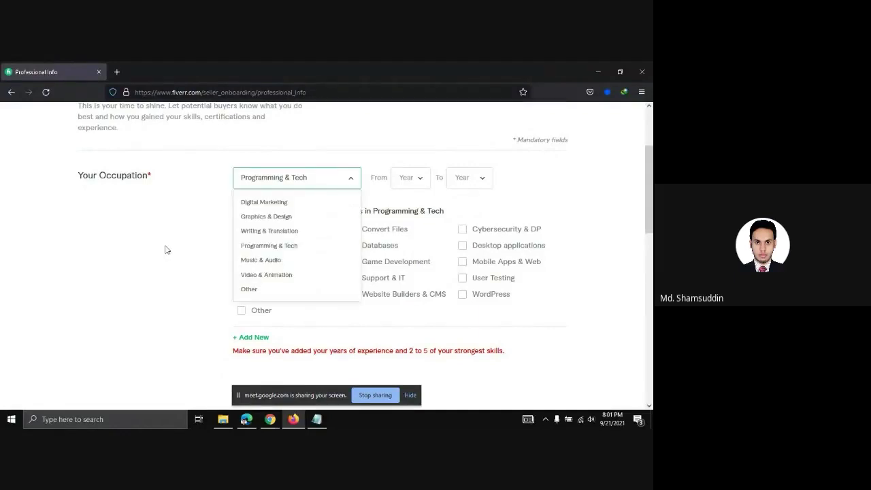
pyautogui.click(249, 290)
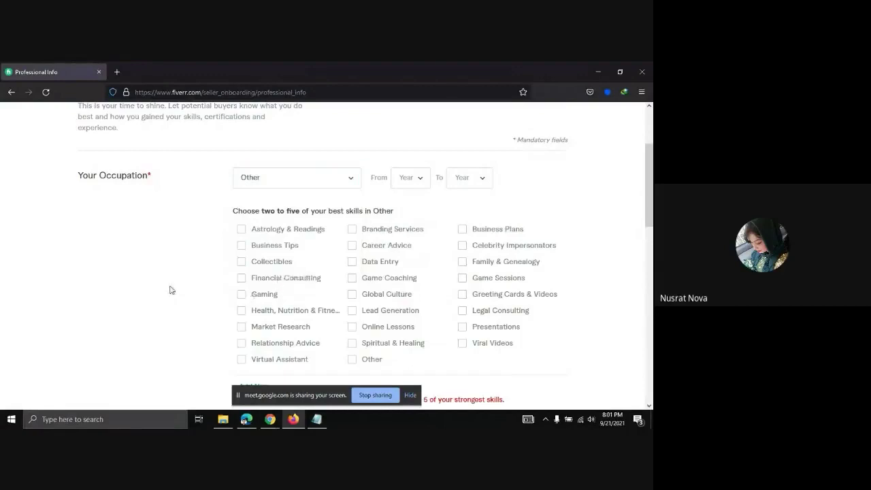
pyautogui.scroll(-1, 170, 290)
pyautogui.scroll(3, 170, 290)
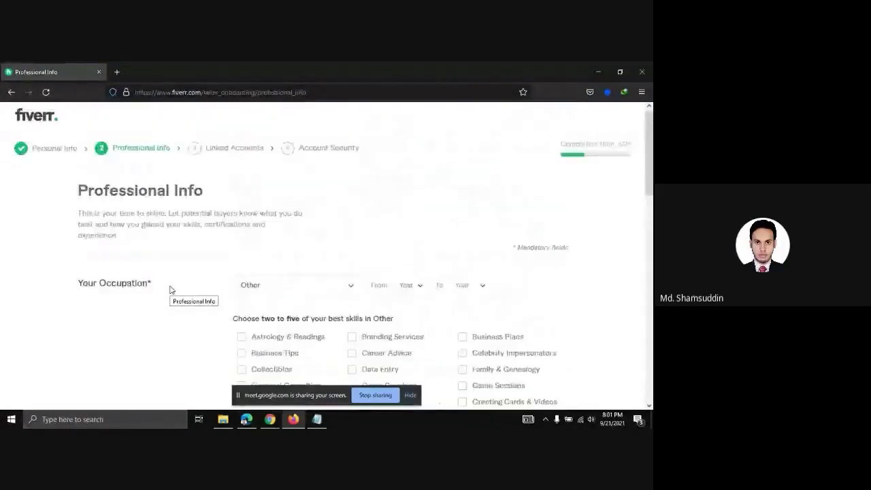
pyautogui.scroll(-3, 170, 290)
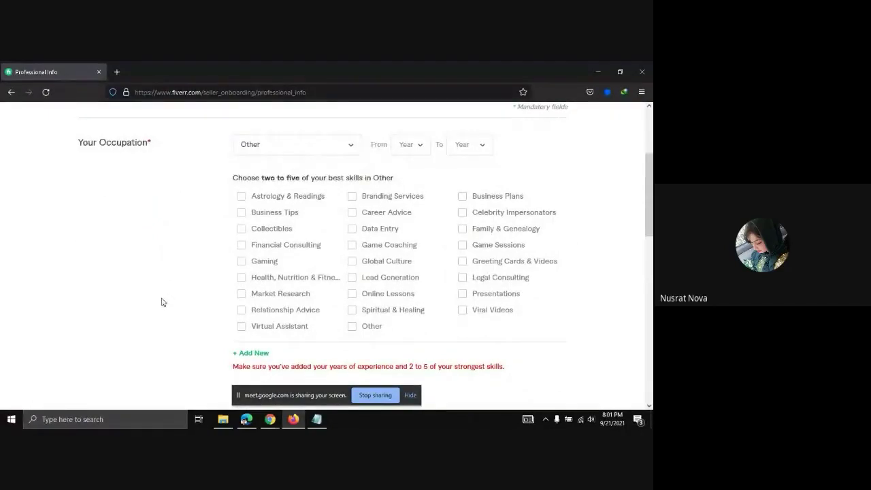
pyautogui.scroll(3, 161, 296)
pyautogui.scroll(-1, 146, 271)
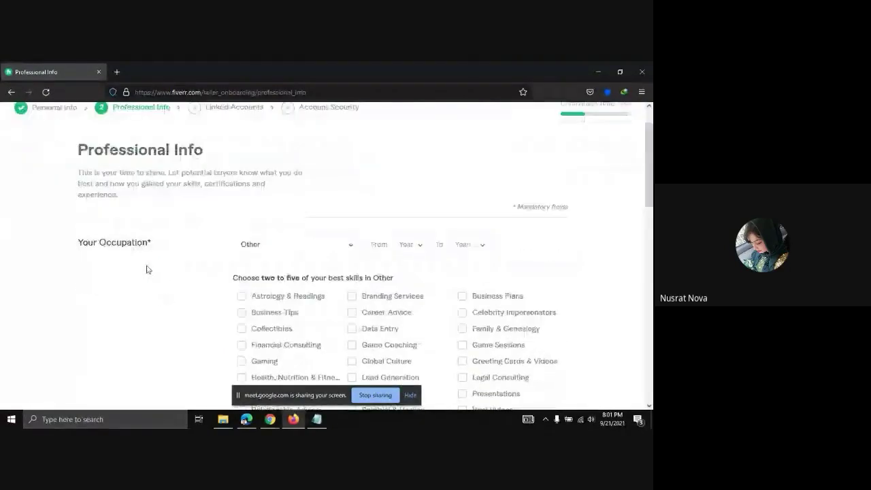
pyautogui.scroll(1, 147, 271)
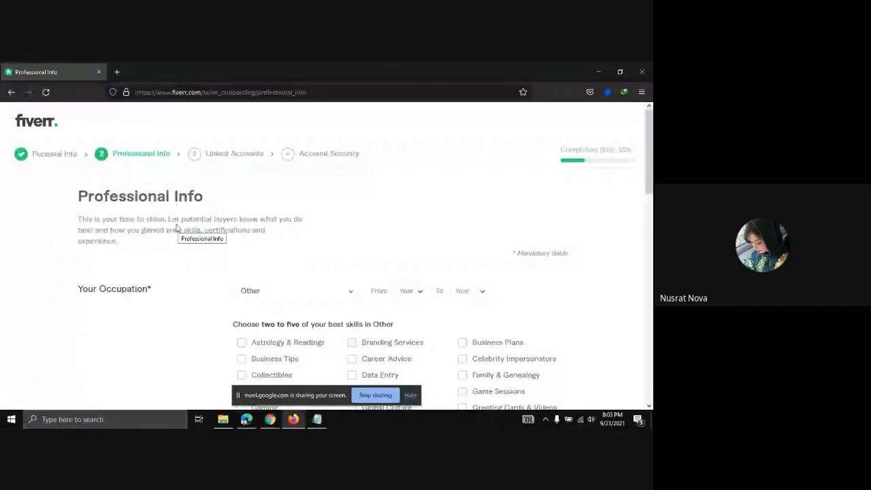
pyautogui.scroll(-2, 343, 243)
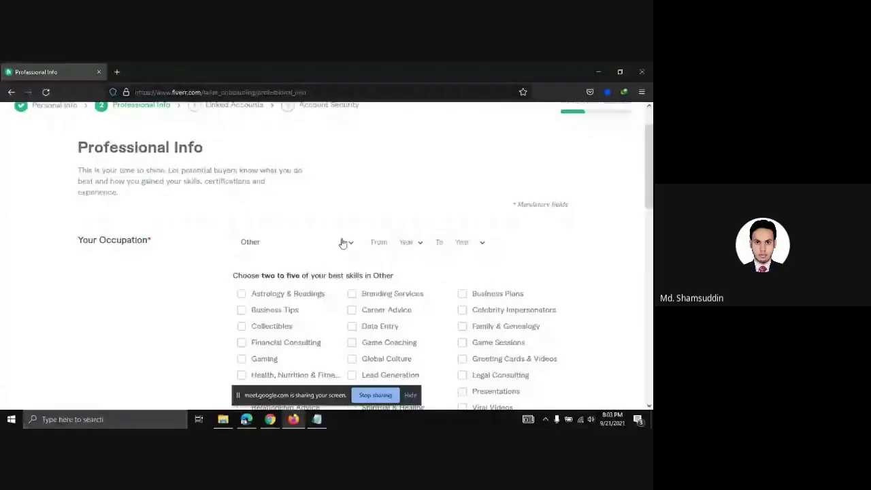
# Keep Other as the occupation and select Data Entry as one of its skills
pyautogui.click(343, 243)
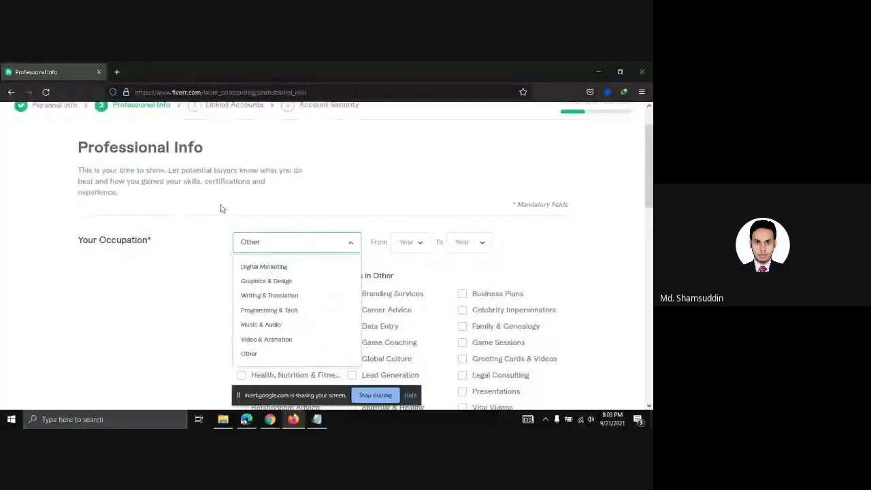
pyautogui.click(352, 242)
pyautogui.click(353, 241)
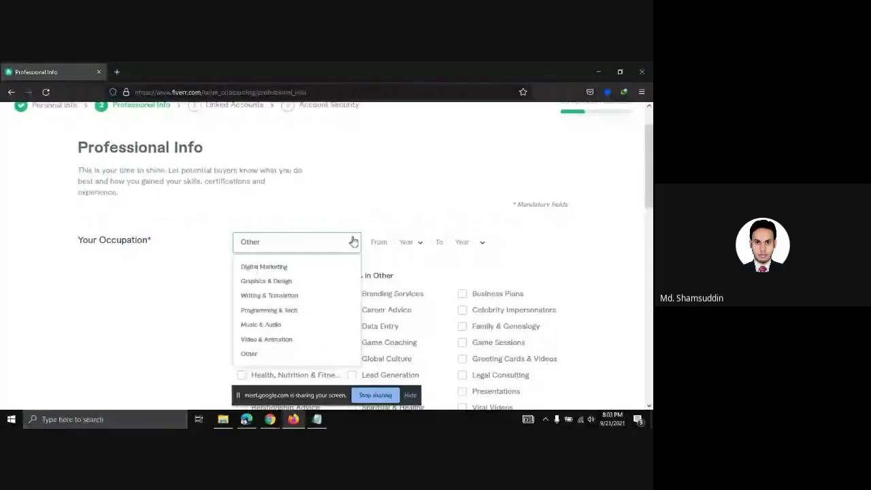
pyautogui.scroll(-1, 313, 272)
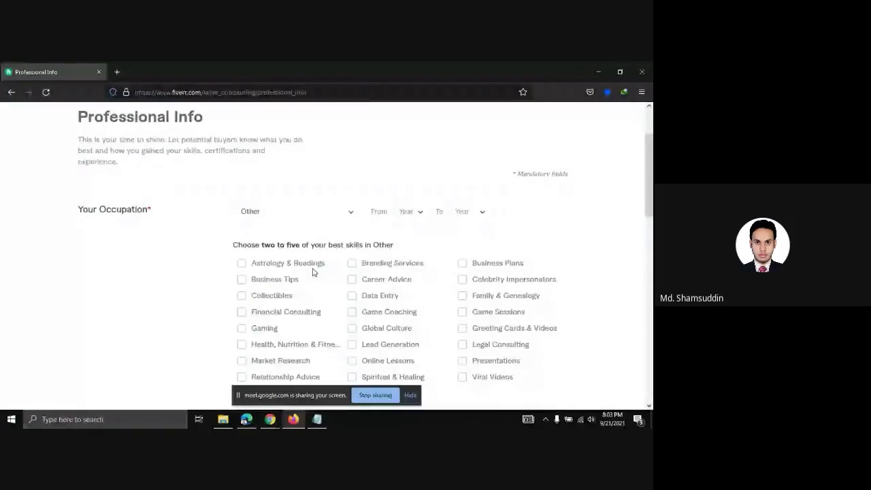
pyautogui.scroll(-1, 313, 272)
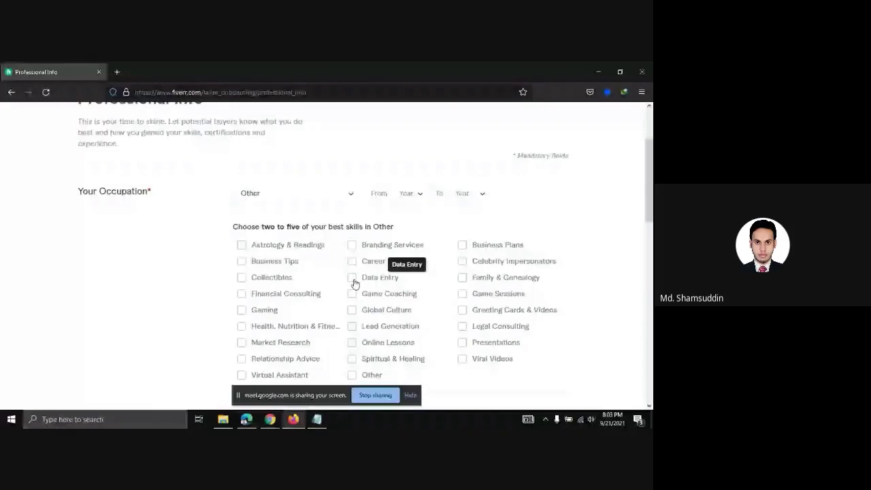
pyautogui.scroll(1, 208, 208)
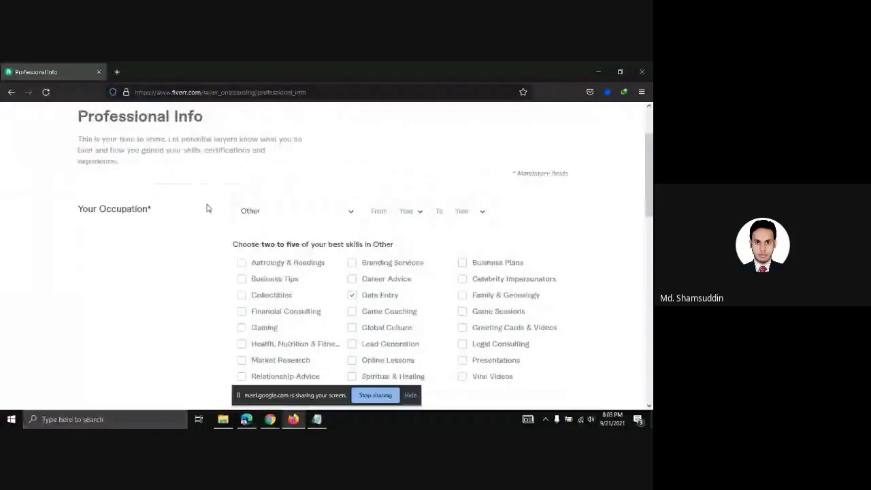
pyautogui.scroll(2, 128, 303)
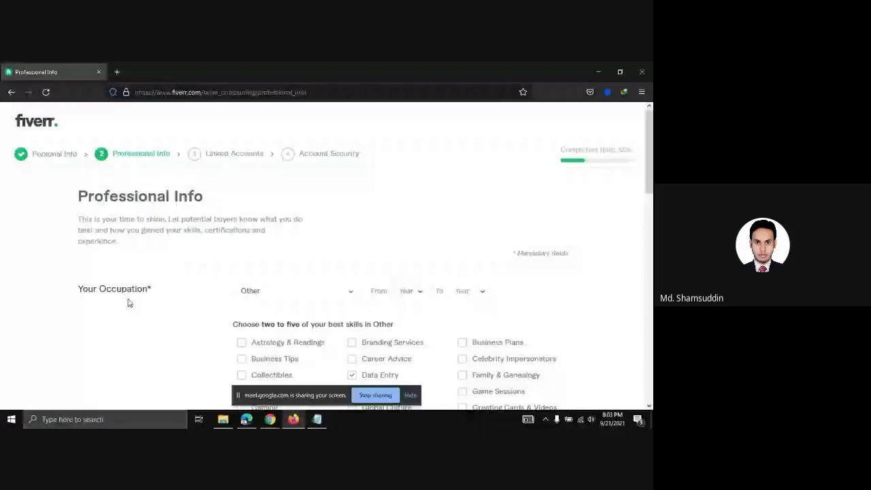
# Set the years of experience for the Other occupation from 2019 to 2021
pyautogui.scroll(-3, 371, 268)
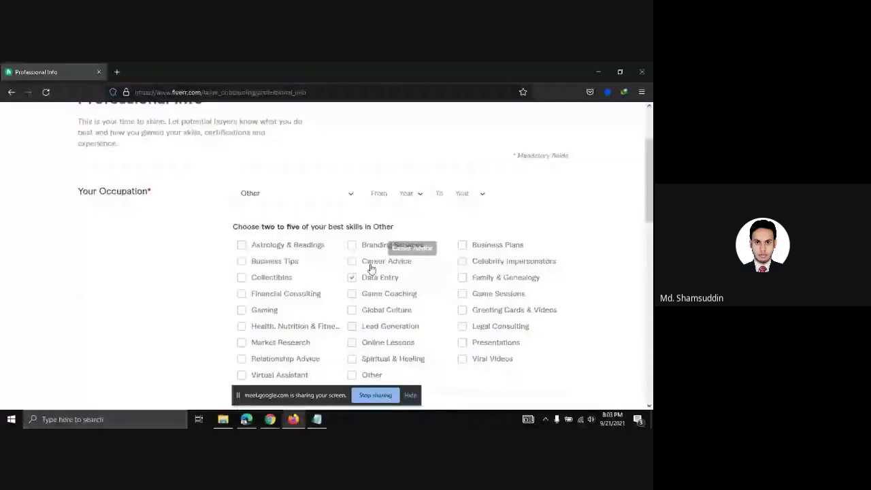
pyautogui.click(409, 194)
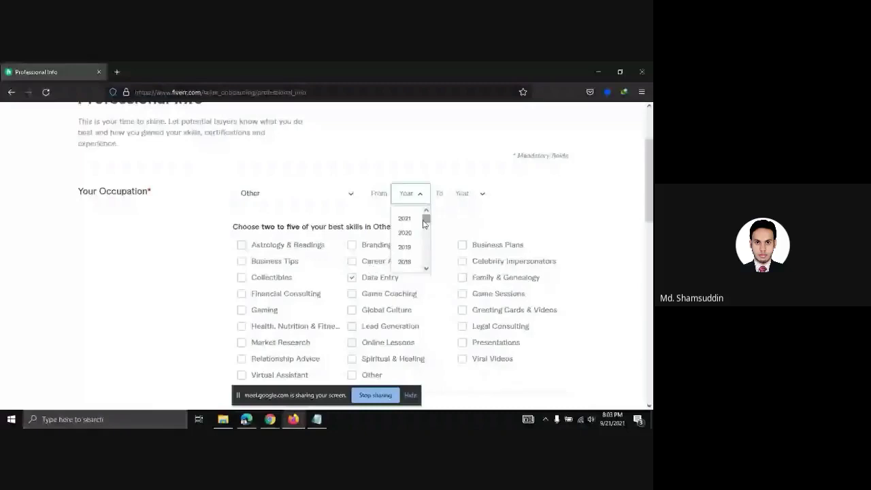
pyautogui.click(404, 247)
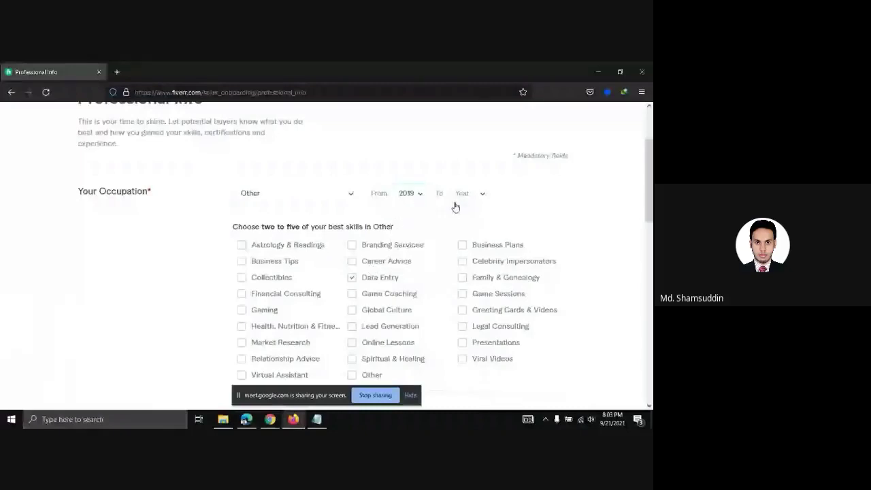
pyautogui.click(463, 196)
pyautogui.click(461, 218)
pyautogui.scroll(-1, 500, 213)
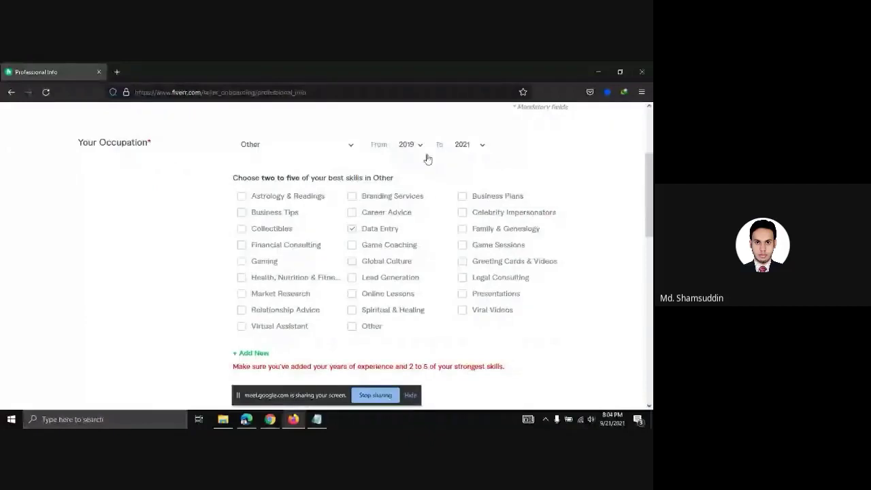
# Try 2016 as the start year of the Other occupation and set it back to 2019
pyautogui.scroll(1, 428, 158)
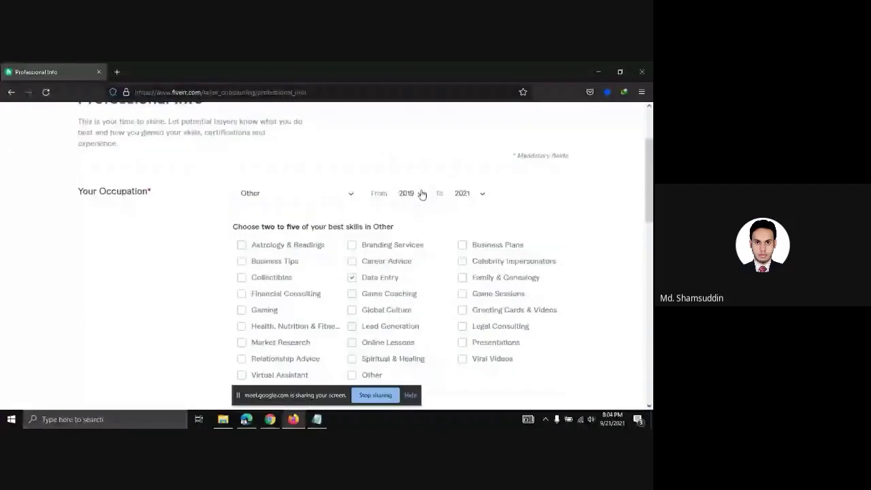
pyautogui.click(421, 193)
pyautogui.scroll(1, 428, 229)
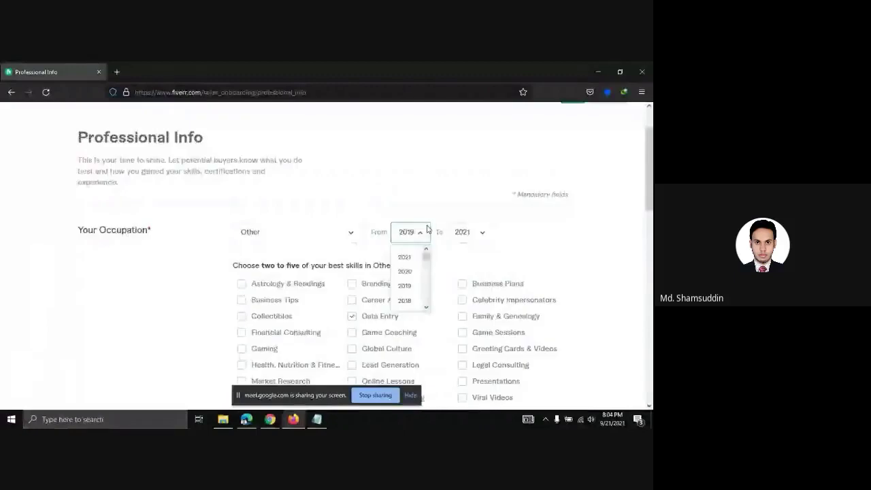
pyautogui.scroll(-2, 427, 230)
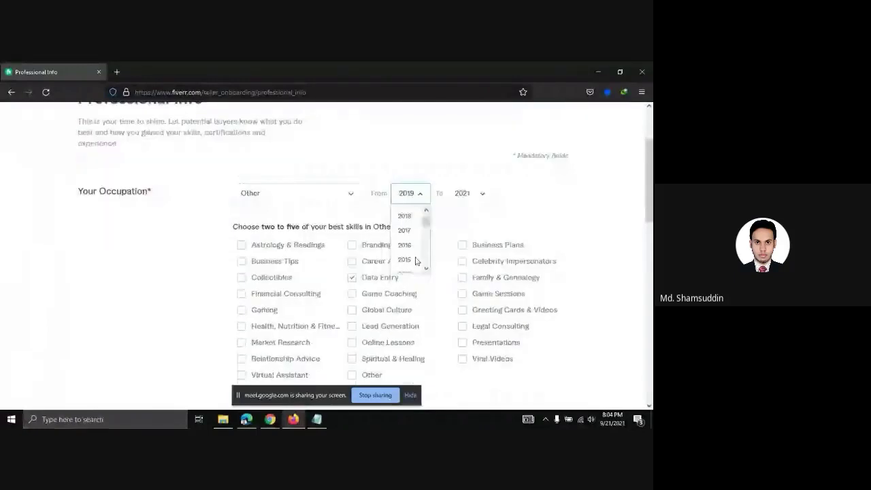
pyautogui.click(409, 245)
pyautogui.click(416, 203)
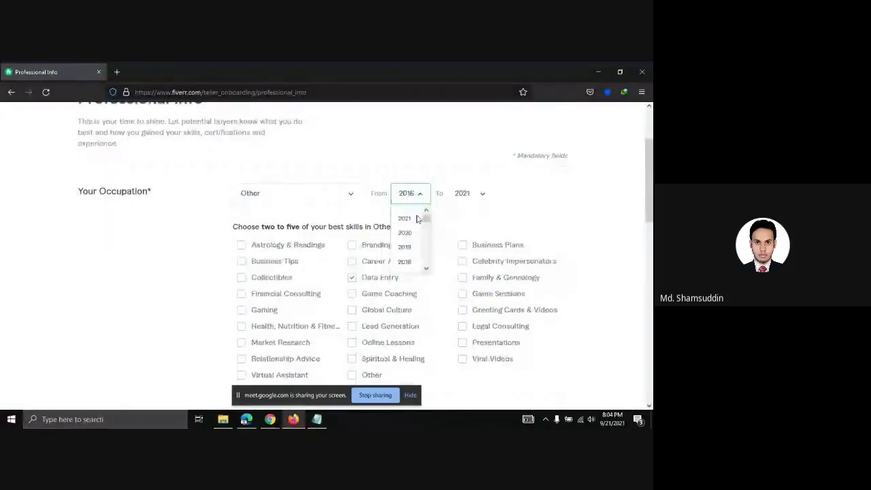
pyautogui.click(409, 247)
# Try Programming & Tech as a second occupation, look over its skills and remove that occupation again
pyautogui.scroll(-1, 509, 219)
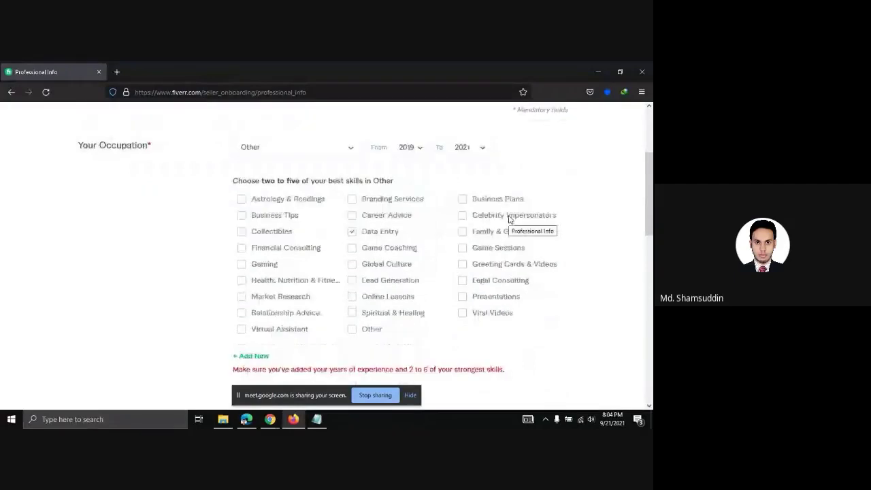
pyautogui.scroll(-2, 508, 225)
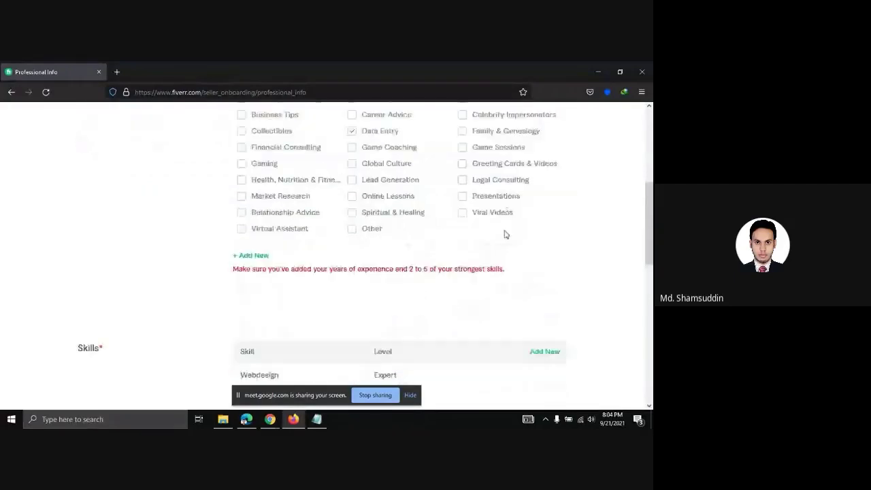
pyautogui.scroll(-1, 298, 234)
pyautogui.scroll(2, 298, 237)
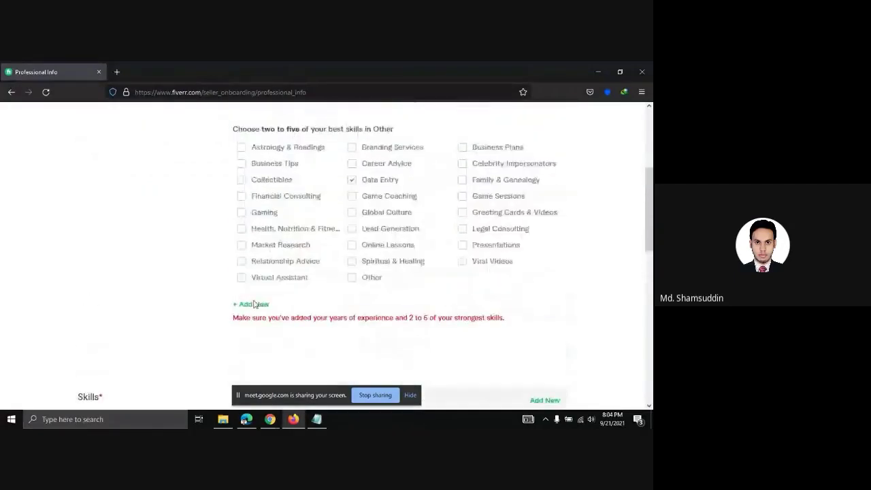
pyautogui.click(254, 304)
pyautogui.click(337, 318)
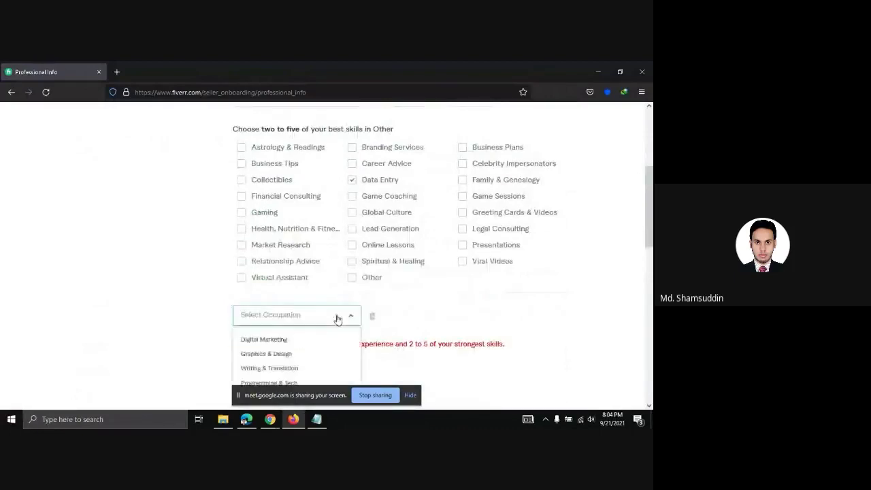
pyautogui.scroll(-2, 358, 320)
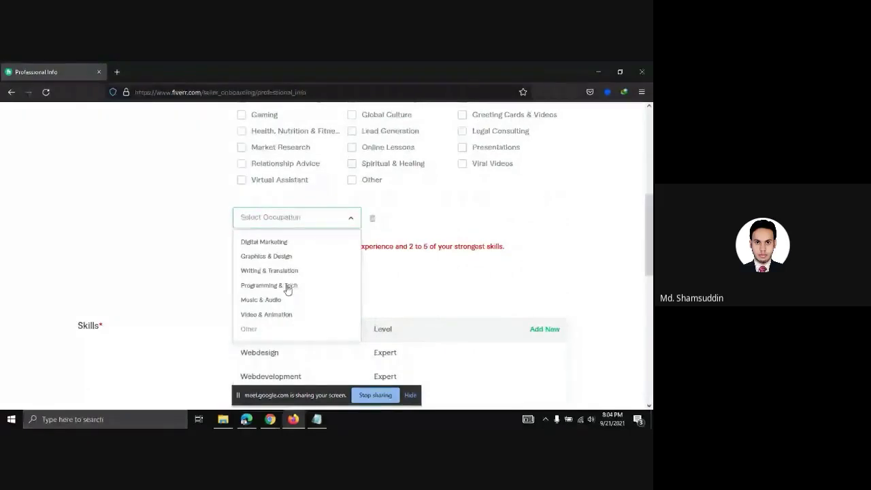
pyautogui.scroll(5, 415, 247)
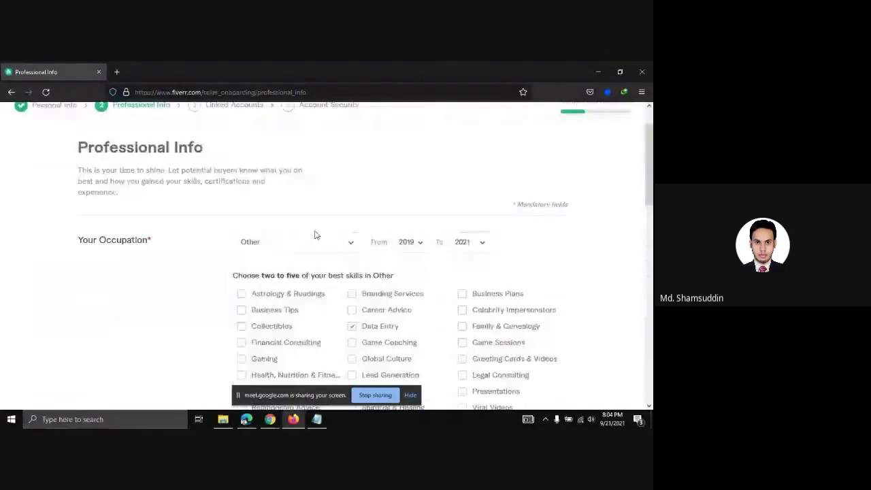
pyautogui.scroll(-1, 354, 265)
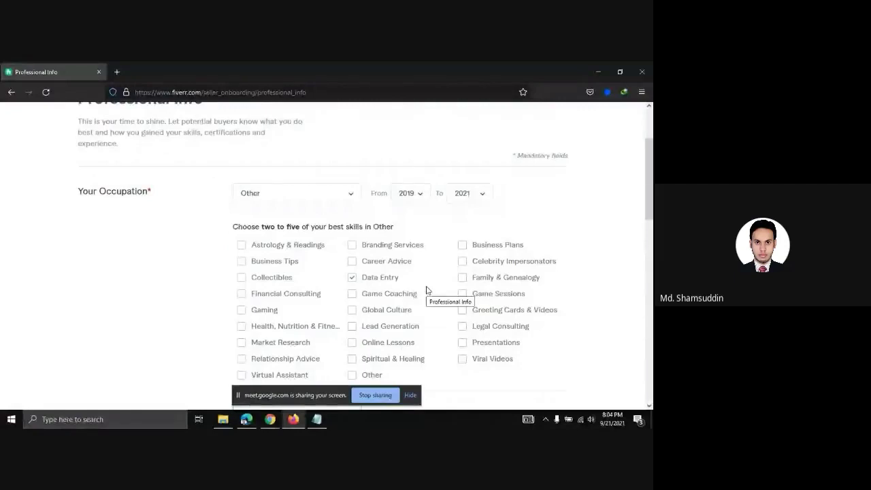
pyautogui.scroll(-4, 427, 291)
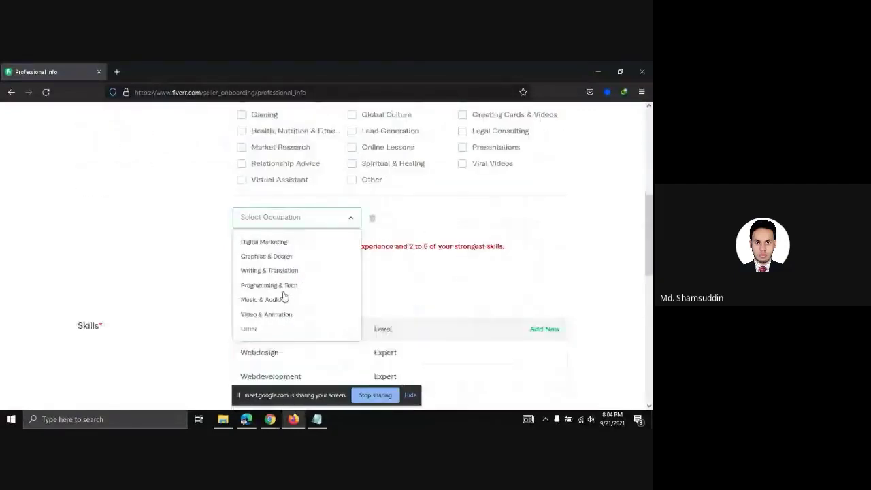
pyautogui.click(283, 290)
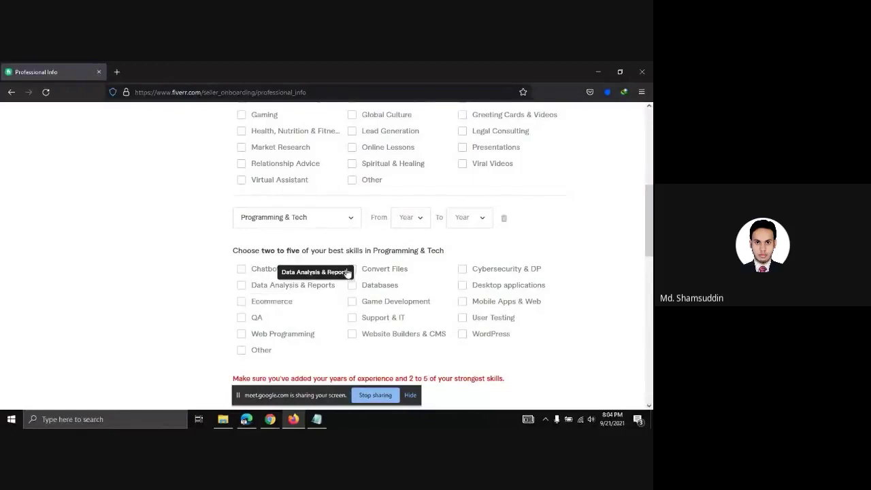
pyautogui.click(505, 219)
pyautogui.scroll(2, 334, 252)
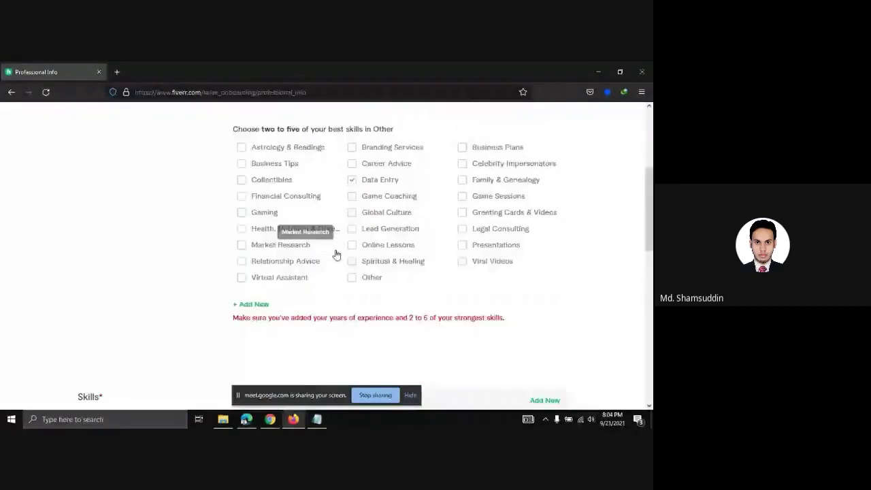
pyautogui.scroll(2, 371, 219)
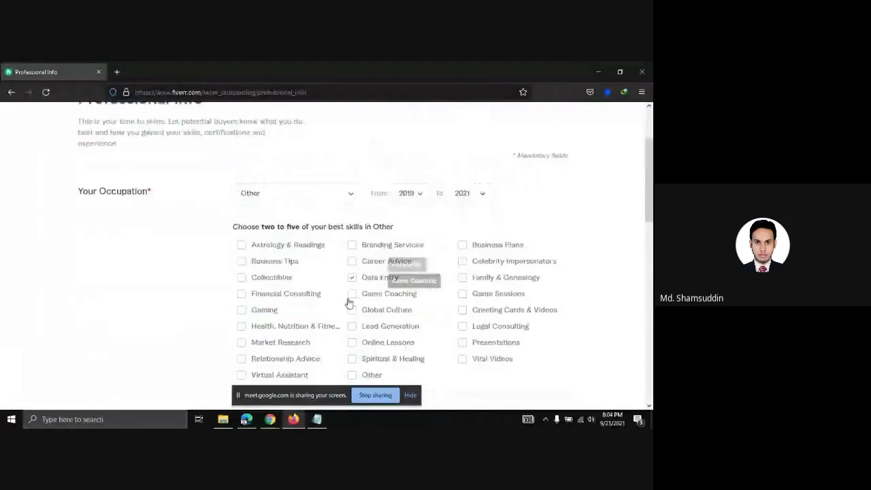
pyautogui.scroll(-1, 403, 313)
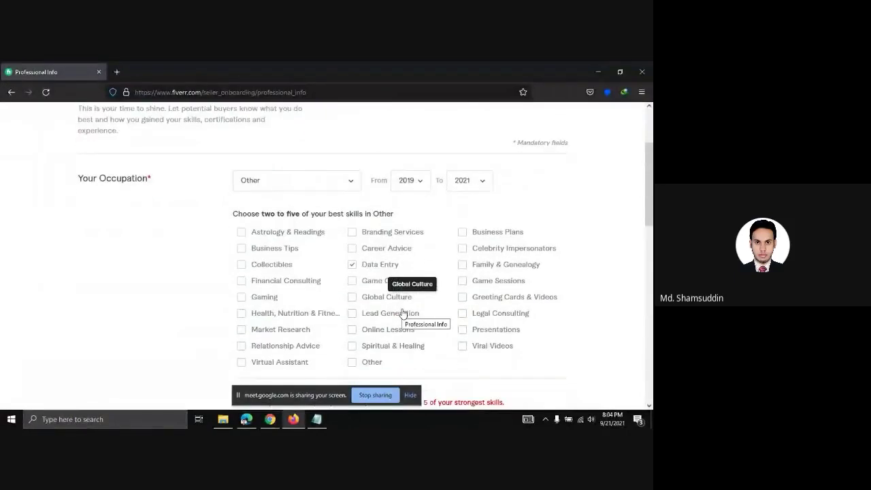
pyautogui.scroll(-1, 402, 312)
pyautogui.scroll(2, 402, 311)
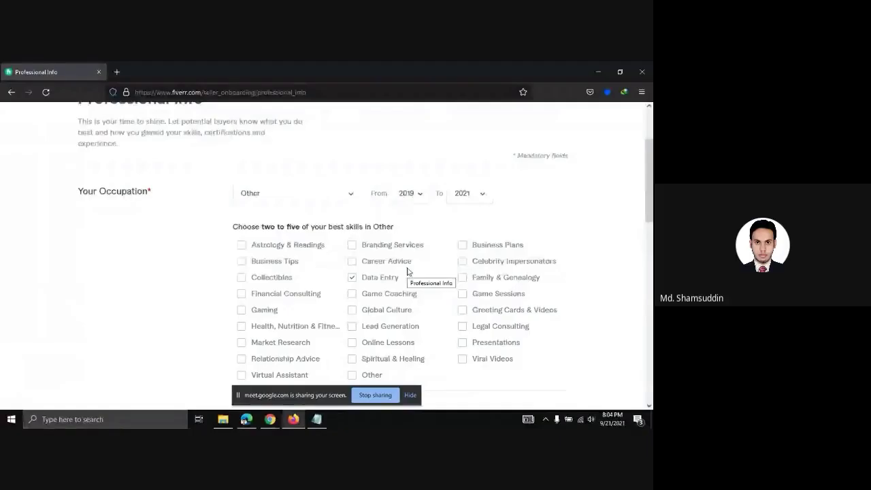
pyautogui.click(356, 199)
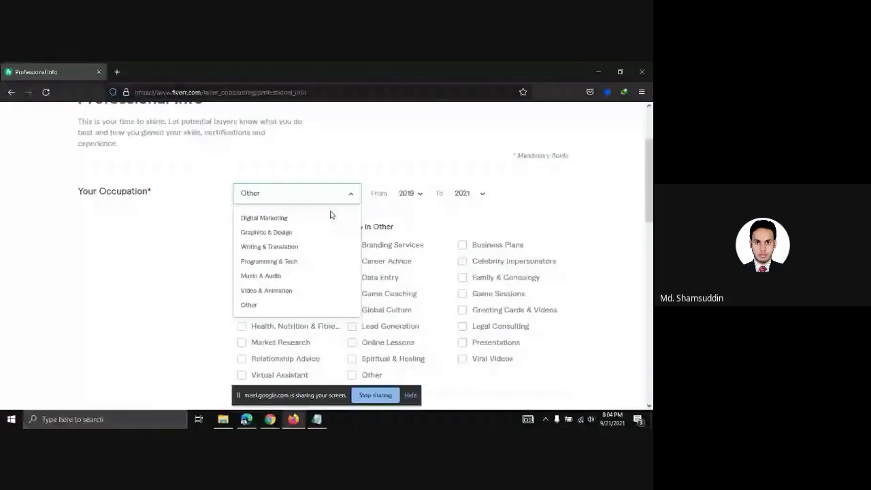
pyautogui.click(486, 318)
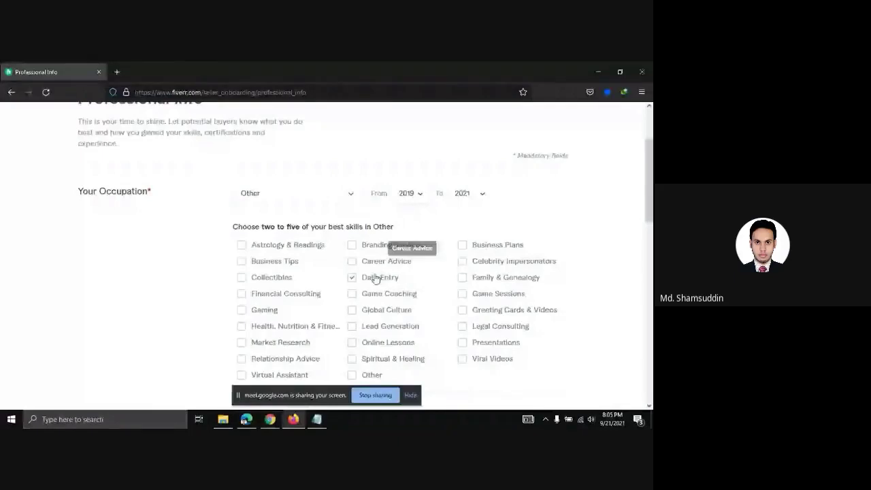
# Try Graphics & Design as an additional occupation, look over the skills offered for it and delete the entry
pyautogui.scroll(-2, 375, 280)
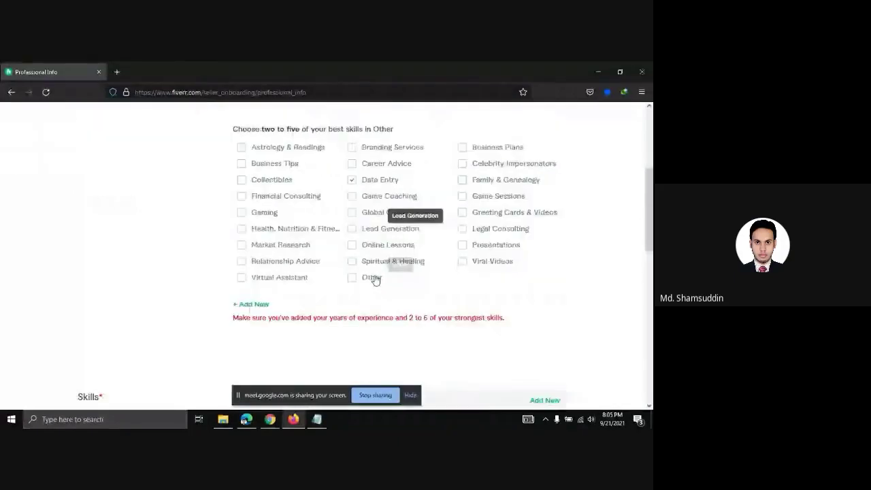
pyautogui.click(257, 304)
pyautogui.click(344, 321)
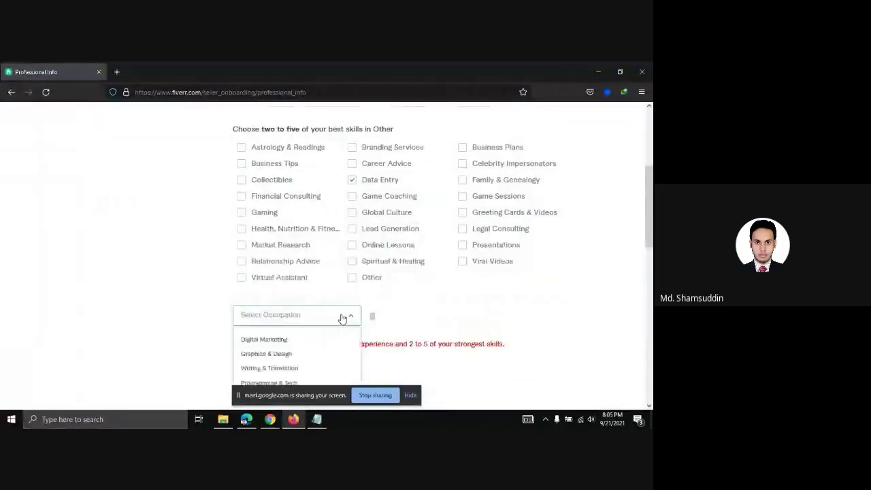
pyautogui.click(272, 353)
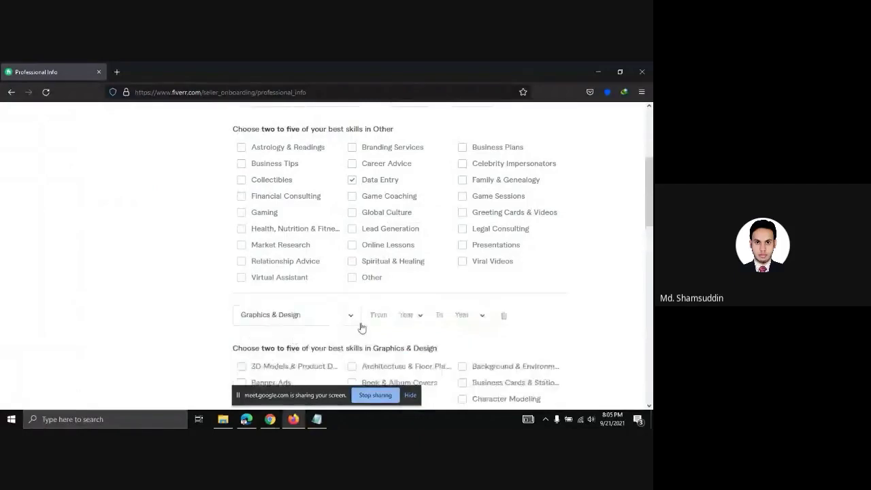
pyautogui.scroll(-1, 364, 327)
pyautogui.scroll(-4, 367, 320)
pyautogui.scroll(4, 372, 315)
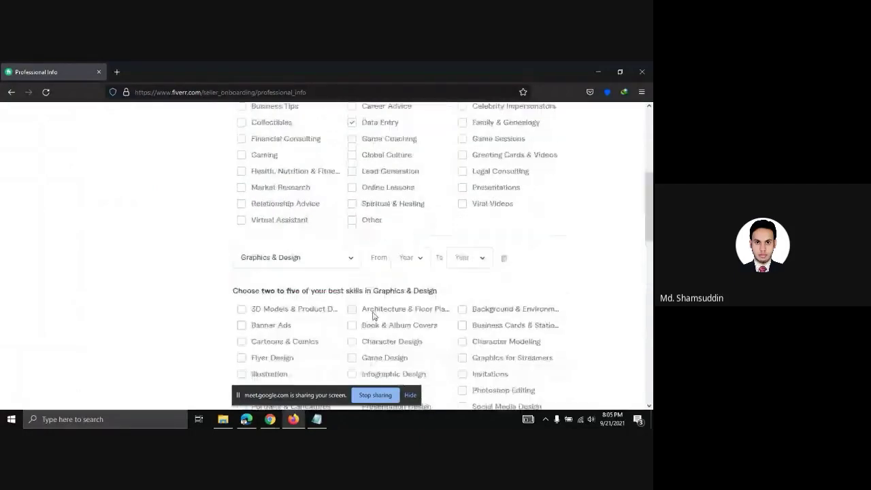
pyautogui.click(505, 267)
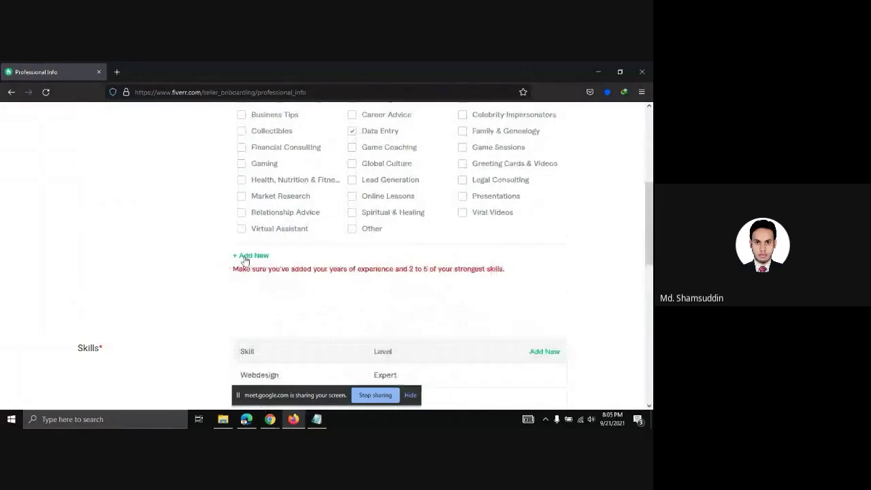
# Change the first occupation to Graphics & Design and select Logo Design, Packaging Design and Vector Tracing as its skills
pyautogui.scroll(3, 246, 260)
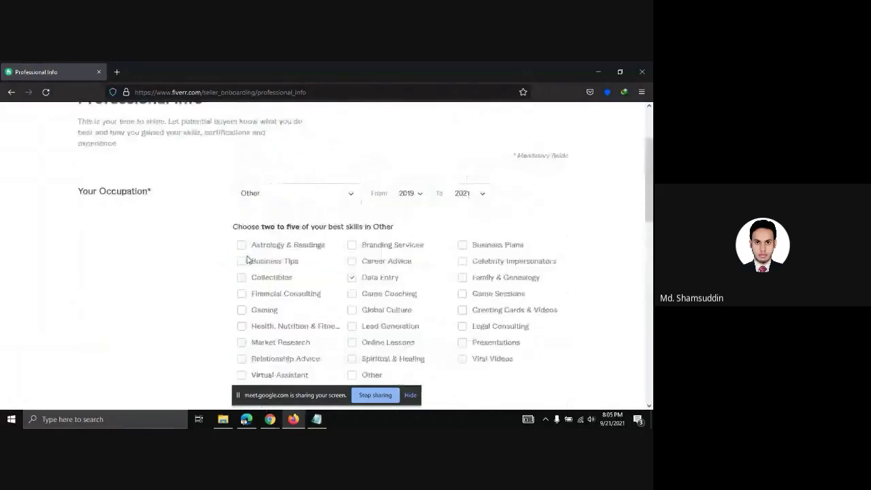
pyautogui.click(350, 197)
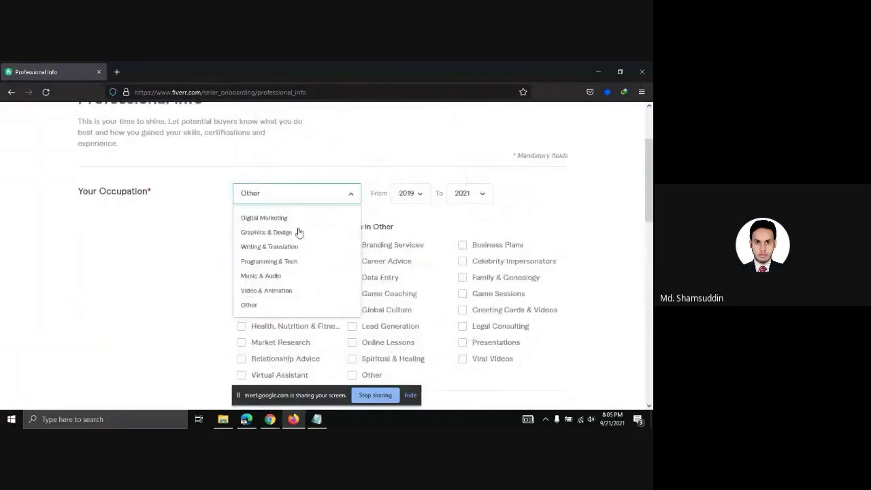
pyautogui.click(278, 232)
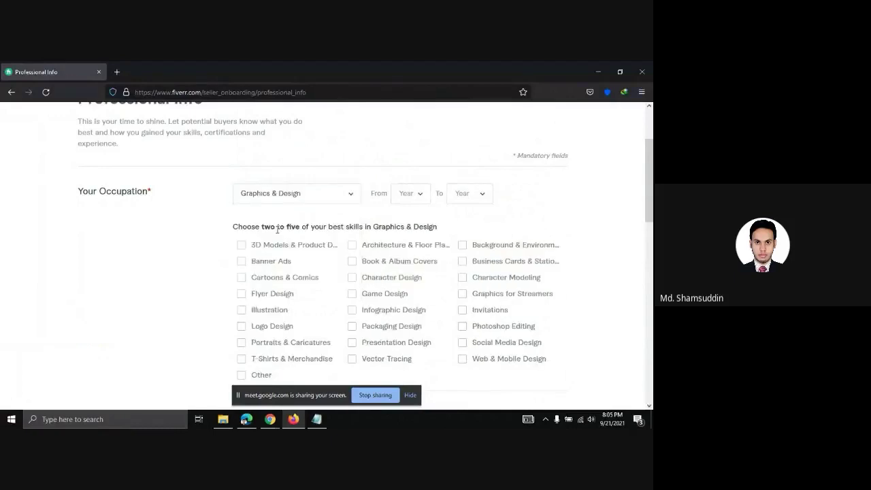
pyautogui.click(242, 329)
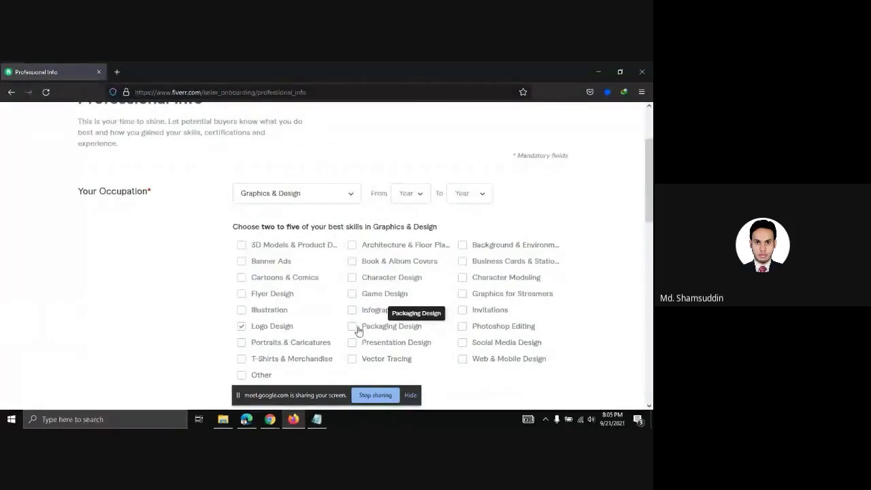
pyautogui.click(352, 328)
pyautogui.scroll(-1, 342, 340)
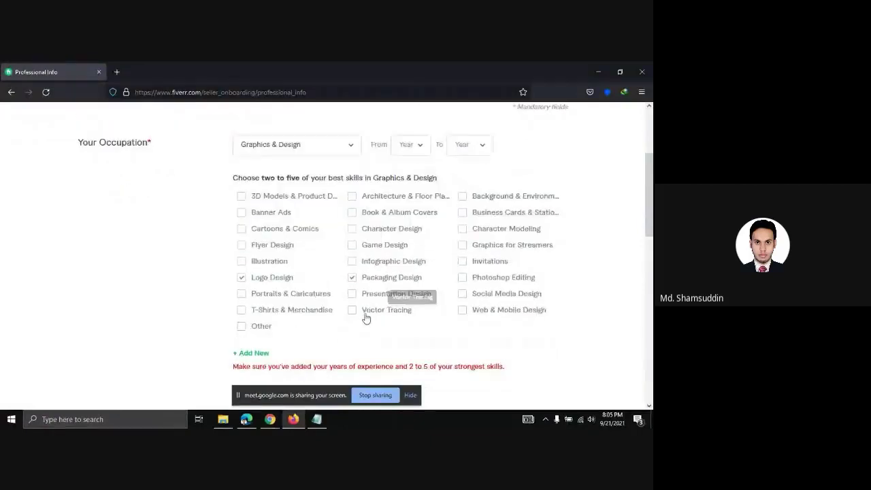
pyautogui.click(353, 313)
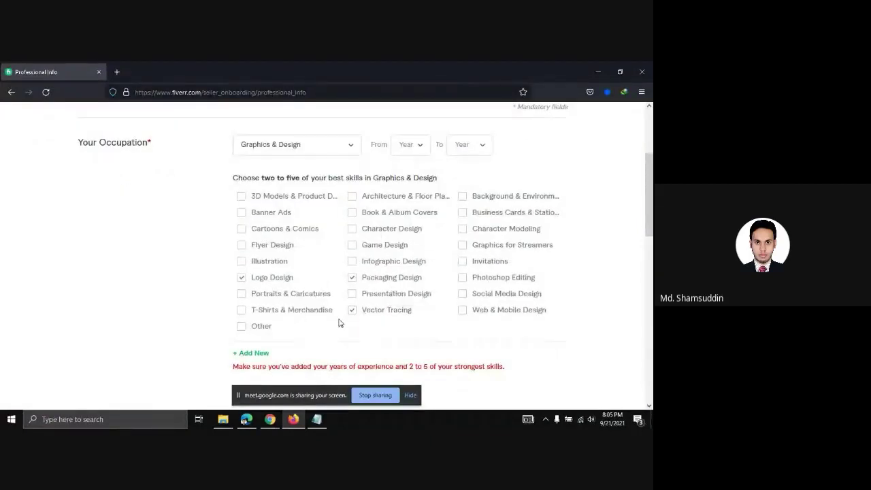
pyautogui.scroll(-1, 341, 324)
pyautogui.scroll(1, 341, 322)
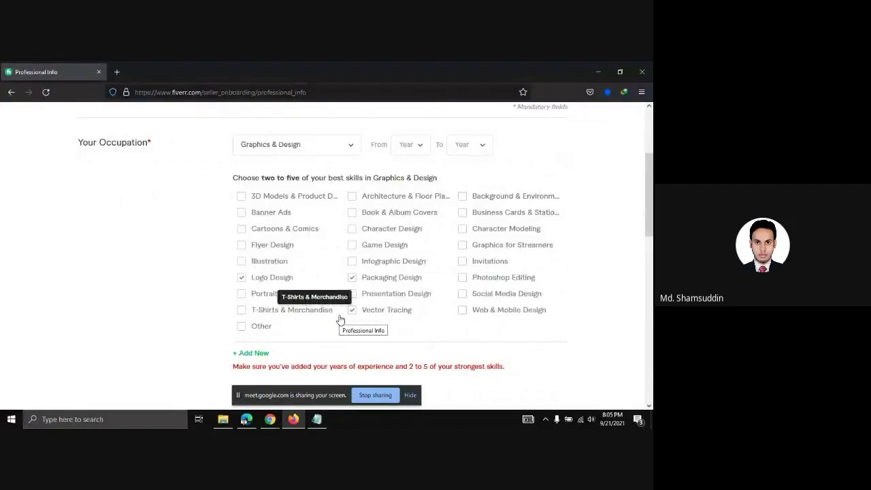
# Add Other as a second occupation and select Data Entry as one of its skills
pyautogui.scroll(-1, 342, 320)
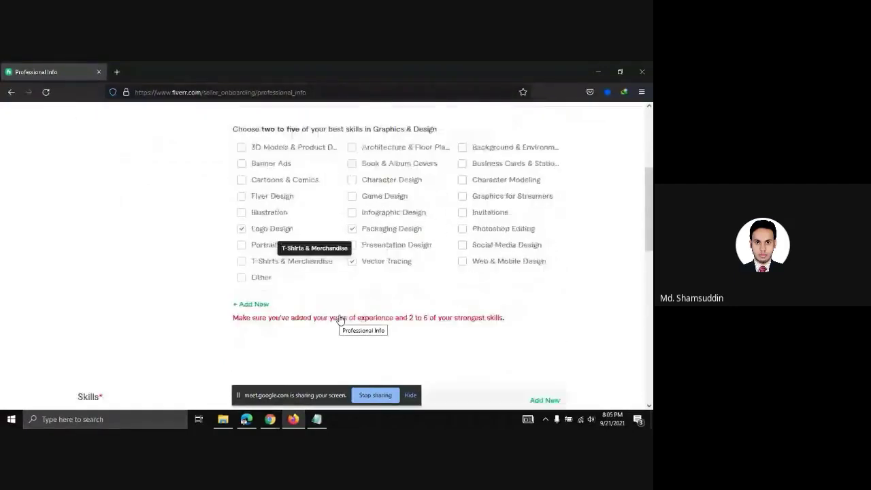
pyautogui.click(262, 305)
pyautogui.click(341, 321)
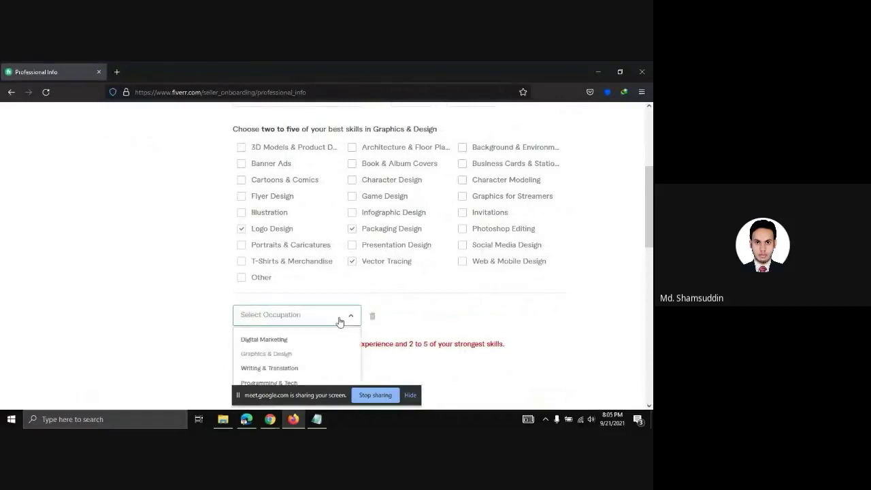
pyautogui.scroll(-2, 340, 320)
pyautogui.click(257, 284)
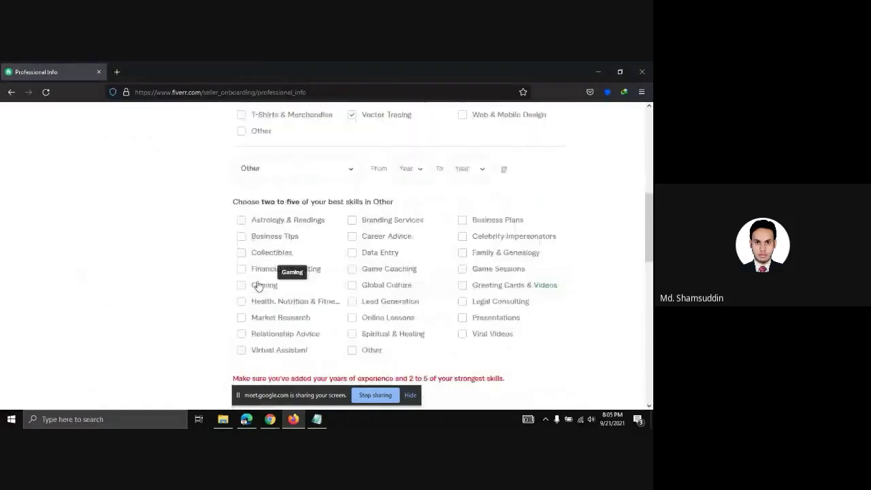
pyautogui.click(355, 253)
# Set the years of experience for the second occupation, Other, from 2019 to 2021
pyautogui.click(421, 170)
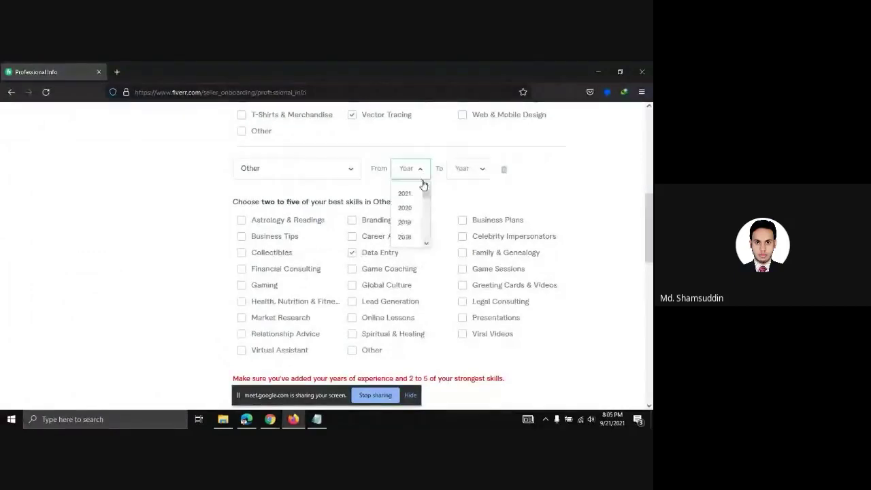
pyautogui.click(406, 223)
pyautogui.click(472, 171)
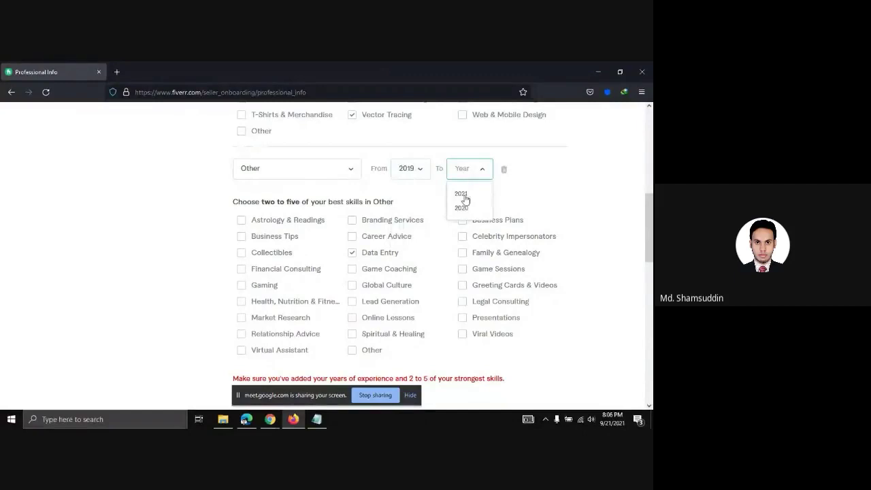
pyautogui.click(463, 194)
# Set the years of experience for the first occupation, Graphics & Design, from 2019 to 2021
pyautogui.scroll(6, 463, 228)
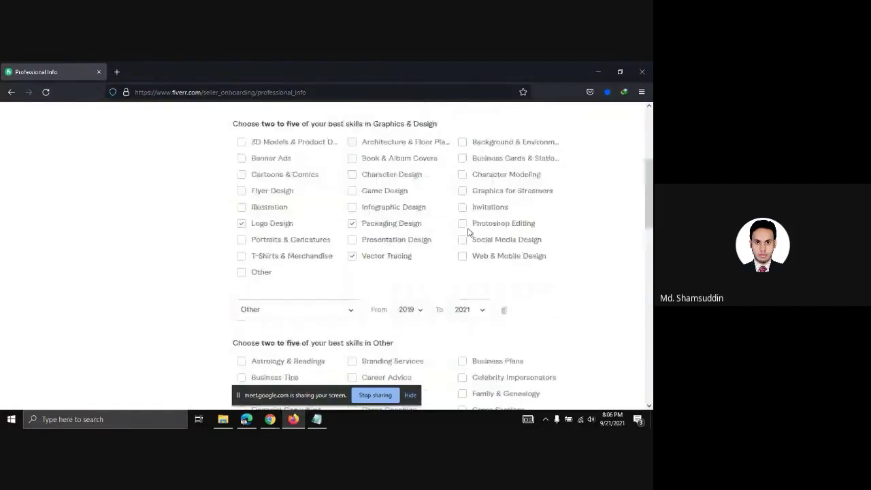
pyautogui.click(413, 243)
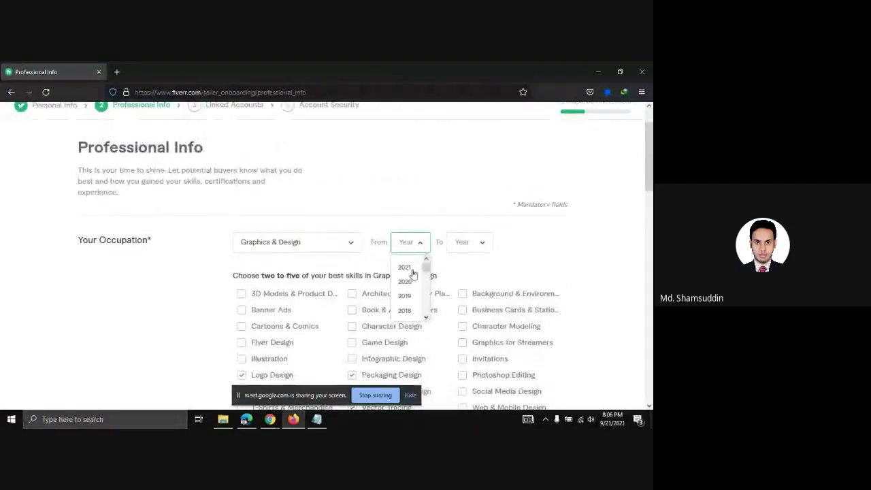
pyautogui.click(407, 301)
pyautogui.click(486, 244)
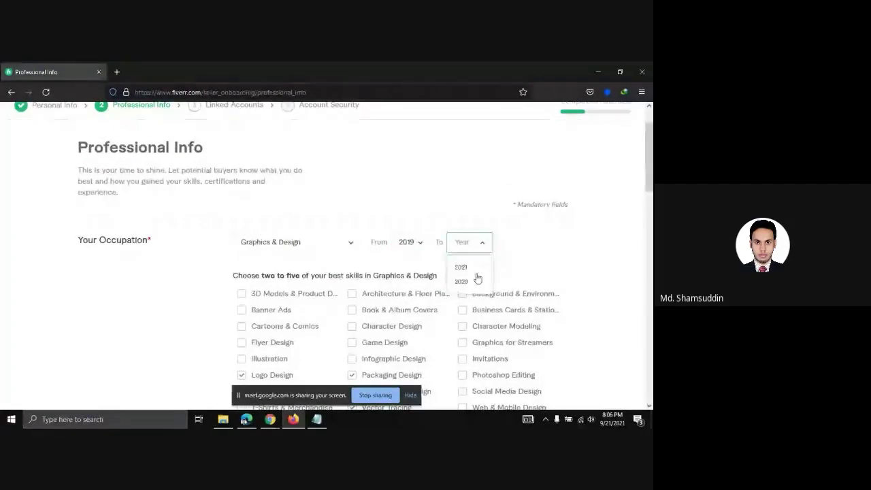
pyautogui.click(470, 269)
# Review the years and selected skills of the Graphics & Design and Other occupations
pyautogui.scroll(-3, 551, 245)
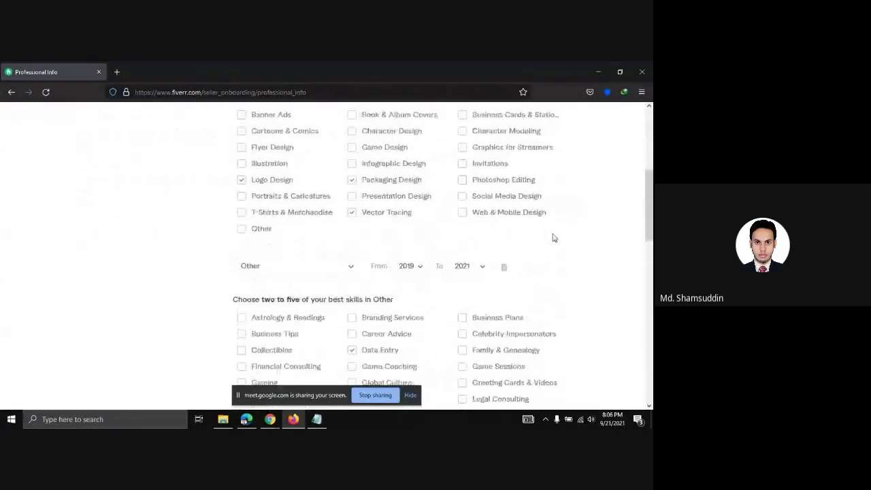
pyautogui.scroll(2, 281, 217)
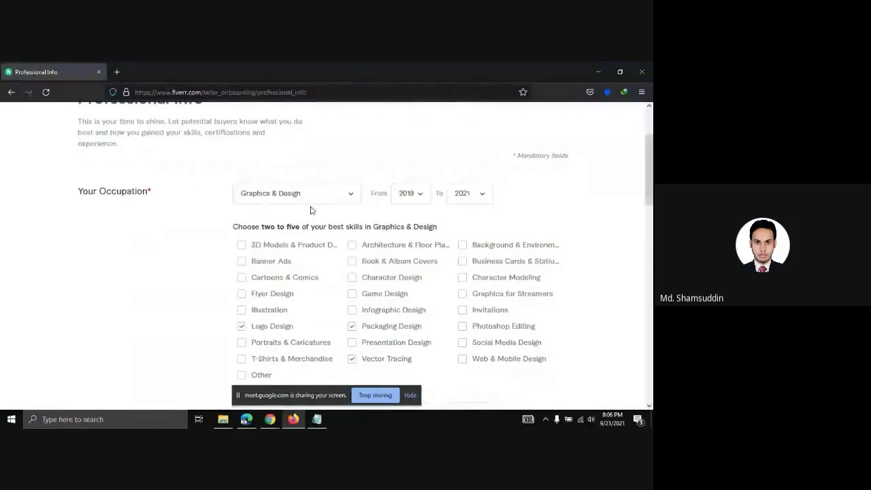
pyautogui.scroll(-5, 311, 209)
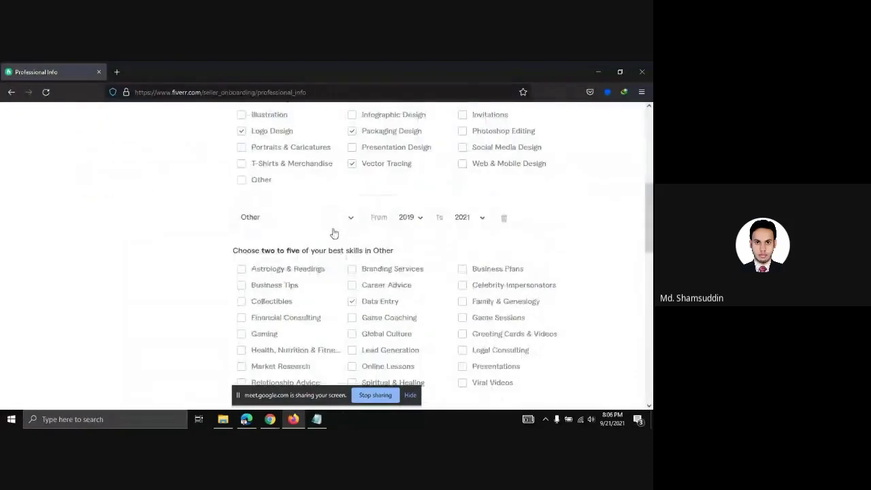
pyautogui.scroll(-1, 334, 234)
pyautogui.scroll(-1, 381, 267)
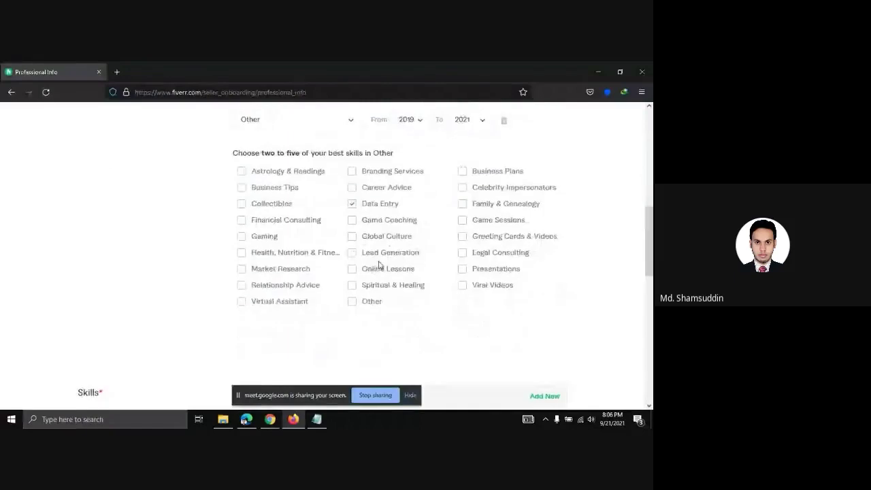
pyautogui.scroll(-1, 385, 255)
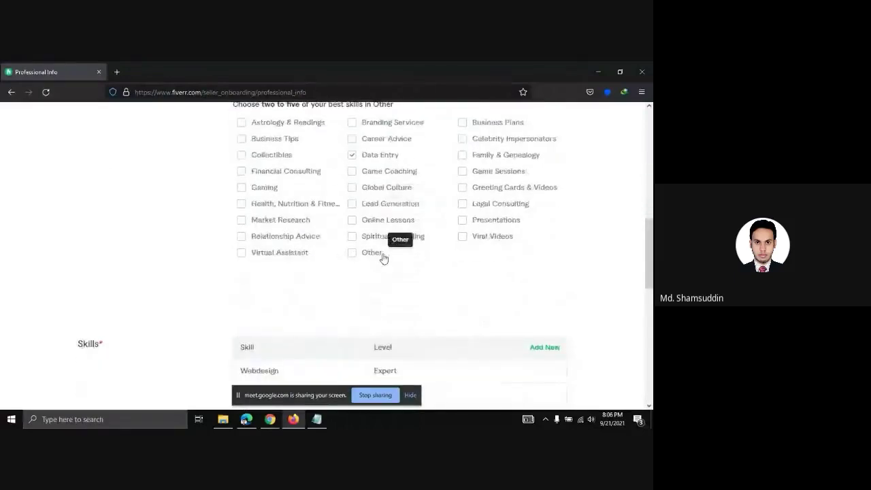
pyautogui.scroll(9, 385, 257)
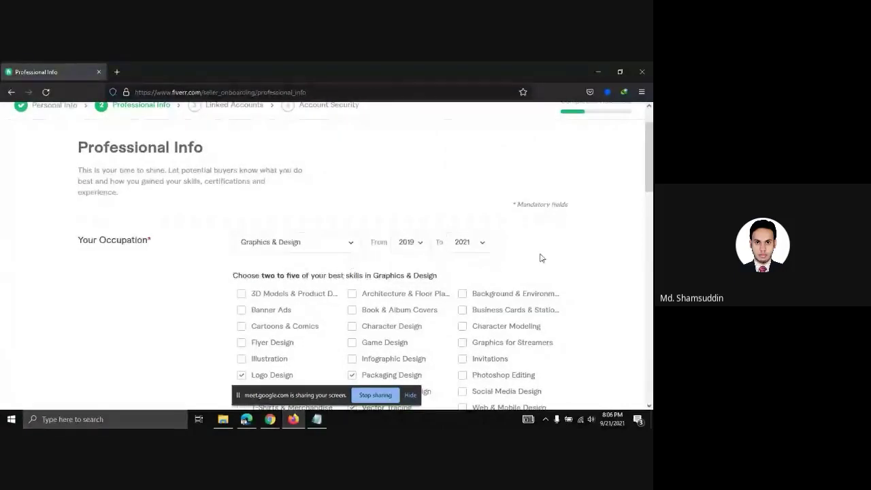
pyautogui.scroll(-3, 541, 255)
pyautogui.scroll(2, 540, 253)
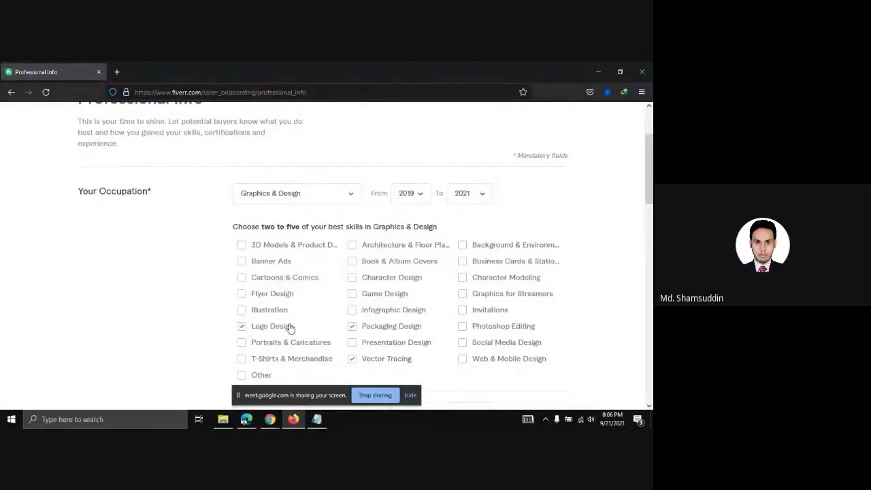
pyautogui.scroll(-3, 289, 329)
pyautogui.scroll(2, 294, 315)
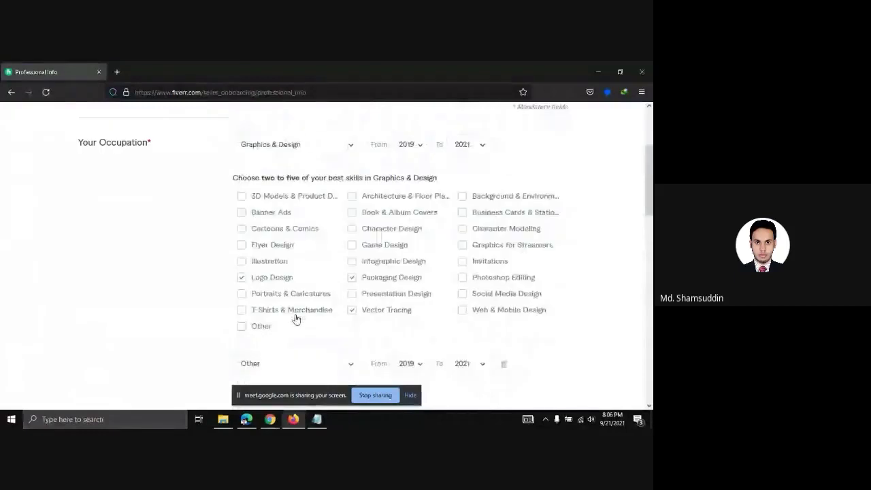
# Look through the occupation choices offered for the first occupation and close the list
pyautogui.click(351, 148)
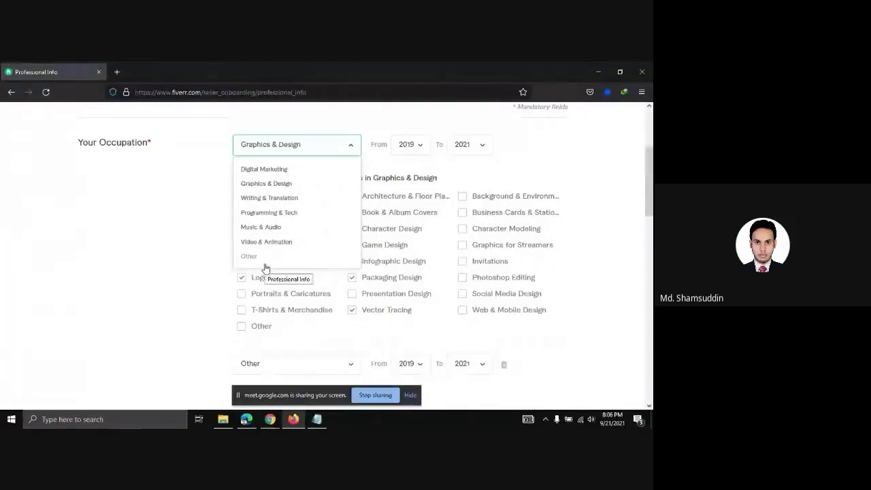
pyautogui.click(186, 231)
pyautogui.scroll(-1, 191, 225)
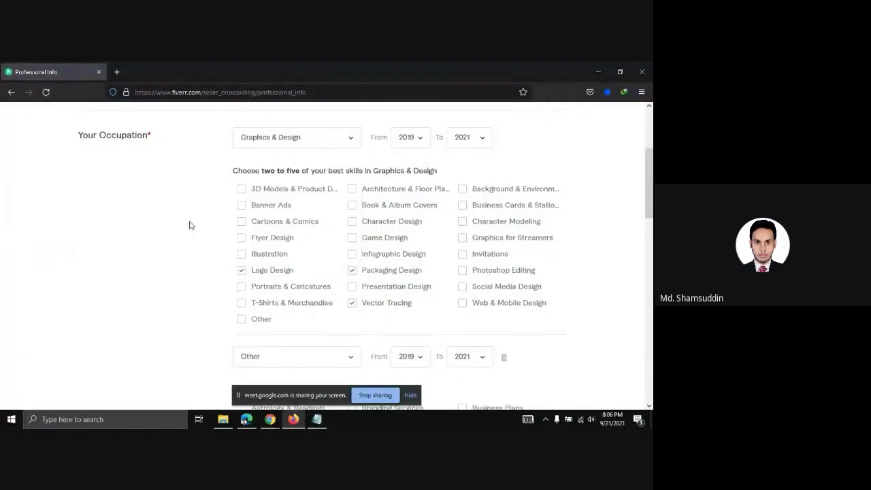
# Recheck the Professional Info page from both occupations down to the listed skills and education, and return to the occupations
pyautogui.scroll(-5, 190, 226)
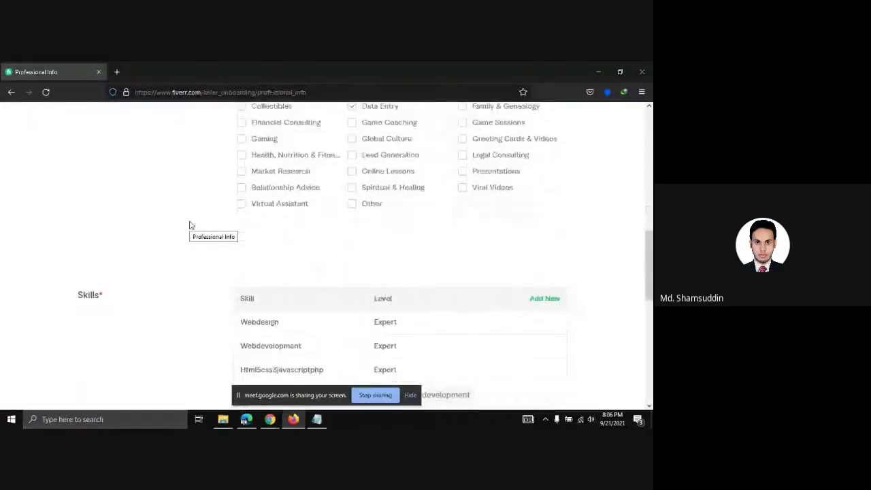
pyautogui.scroll(-4, 190, 226)
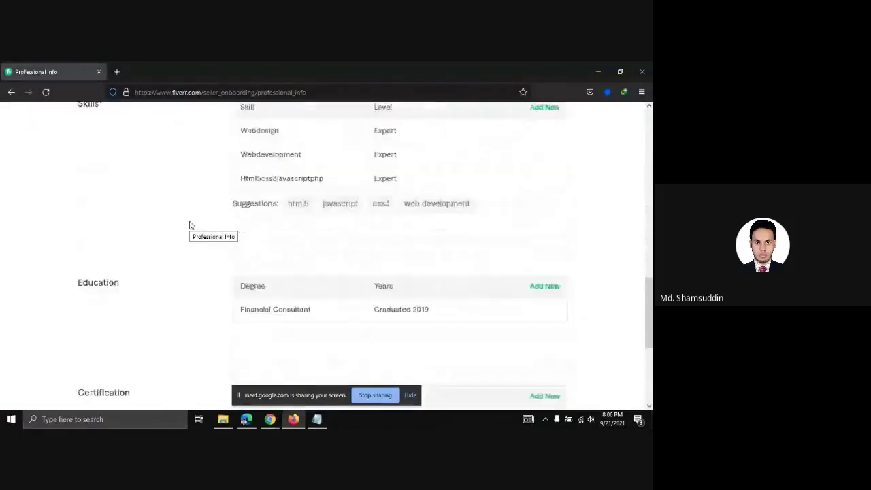
pyautogui.scroll(3, 190, 226)
pyautogui.scroll(8, 190, 226)
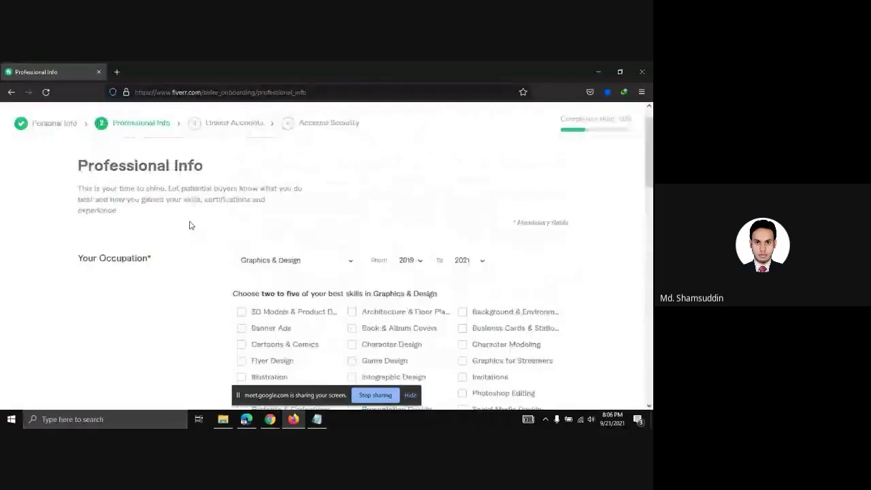
pyautogui.scroll(-3, 190, 224)
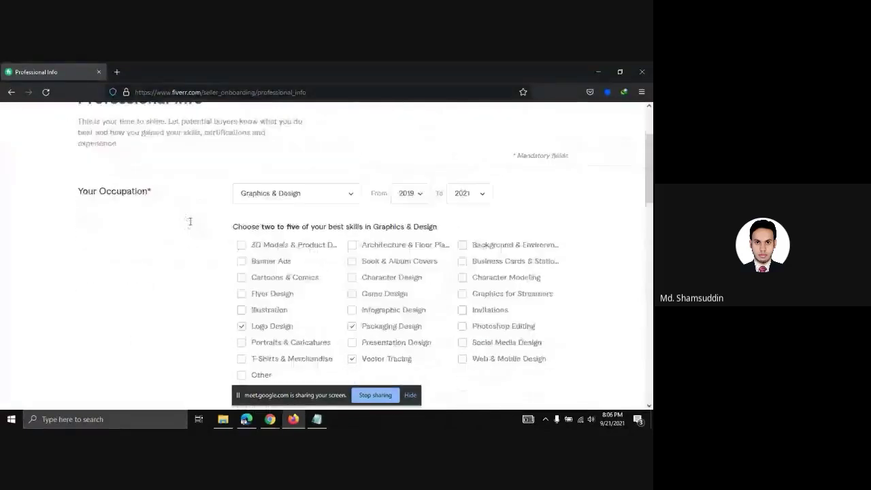
pyautogui.scroll(1, 190, 225)
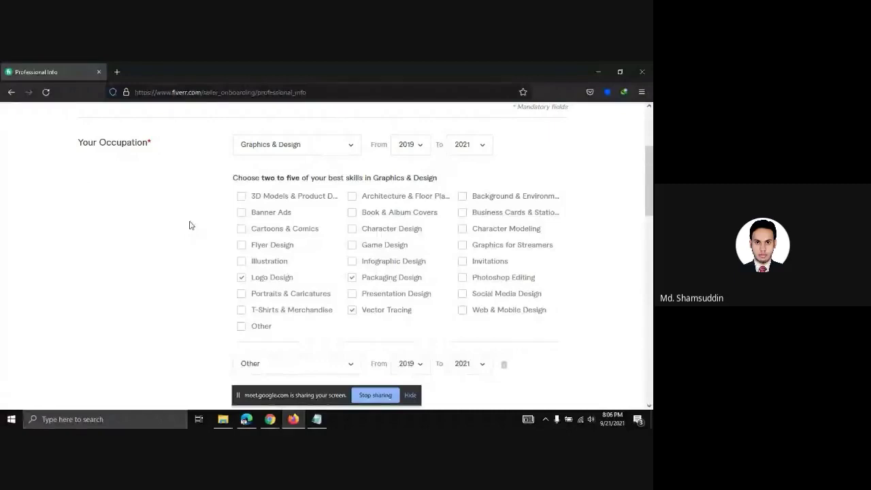
pyautogui.scroll(1, 190, 226)
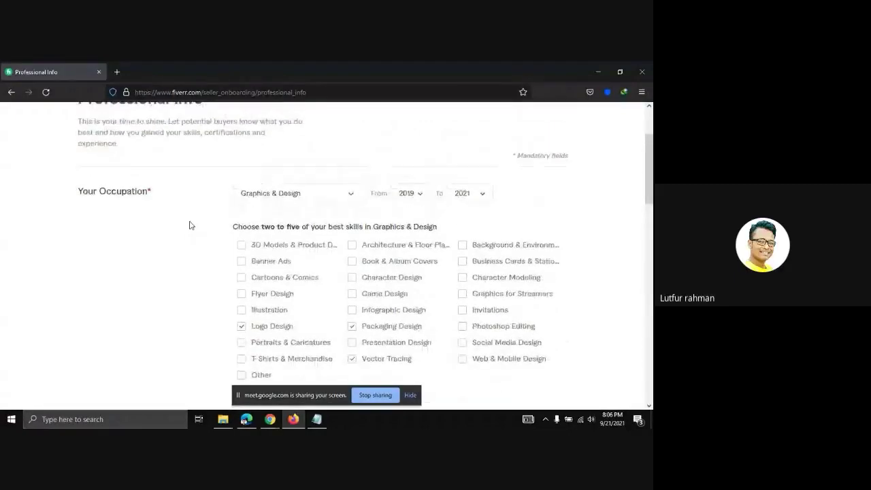
pyautogui.scroll(-5, 190, 225)
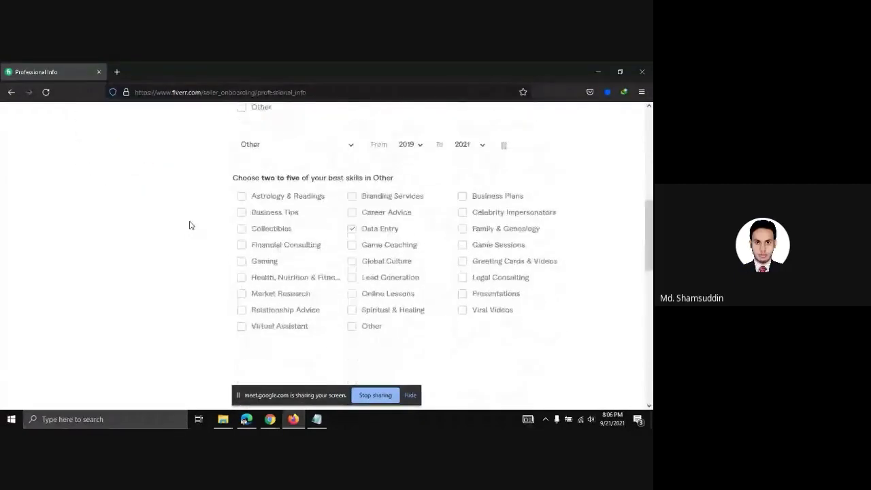
pyautogui.scroll(-1, 190, 225)
pyautogui.scroll(2, 190, 225)
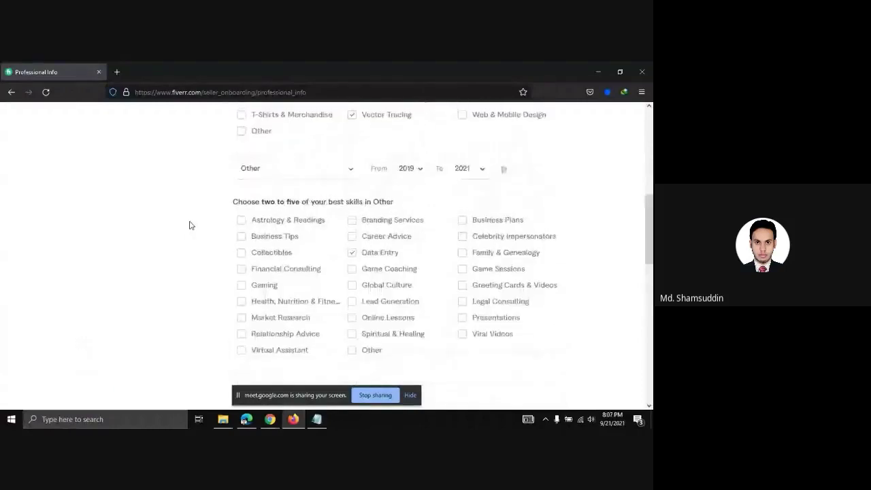
pyautogui.scroll(1, 282, 219)
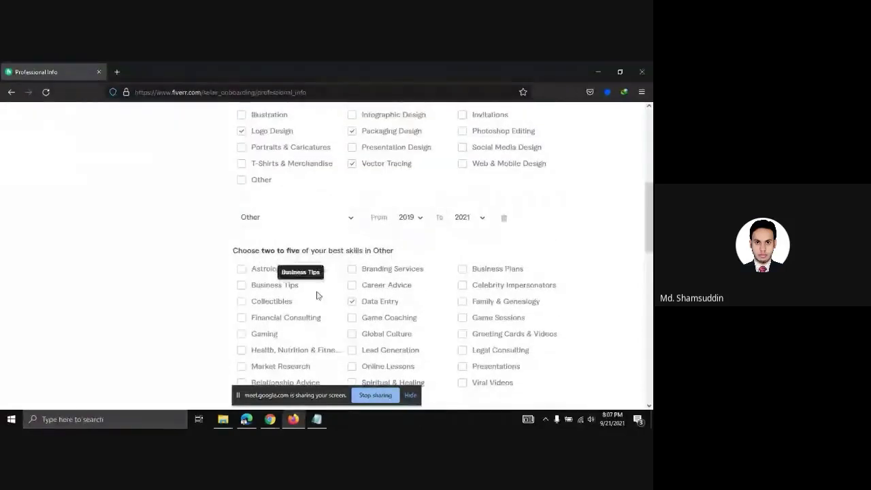
# Examine the Skills, Education, Certification and Personal Website sections of the Professional Info page
pyautogui.scroll(-4, 403, 226)
pyautogui.scroll(-1, 403, 225)
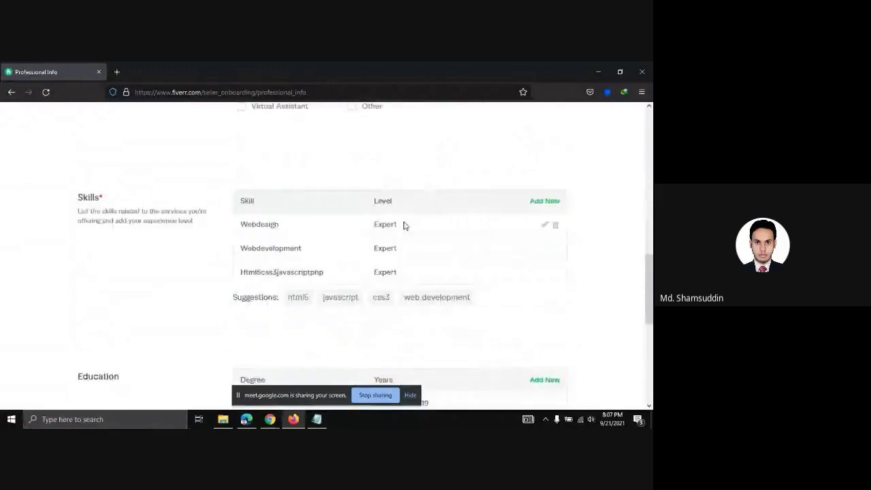
pyautogui.scroll(-3, 386, 251)
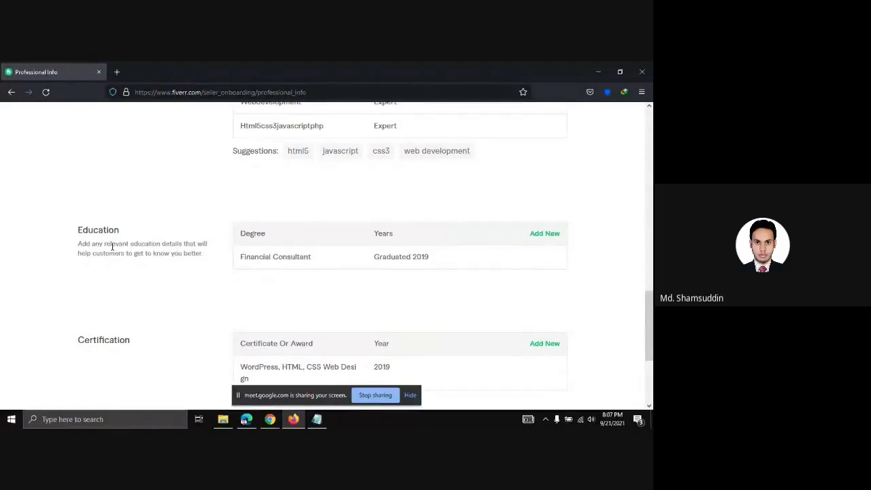
pyautogui.scroll(-3, 148, 263)
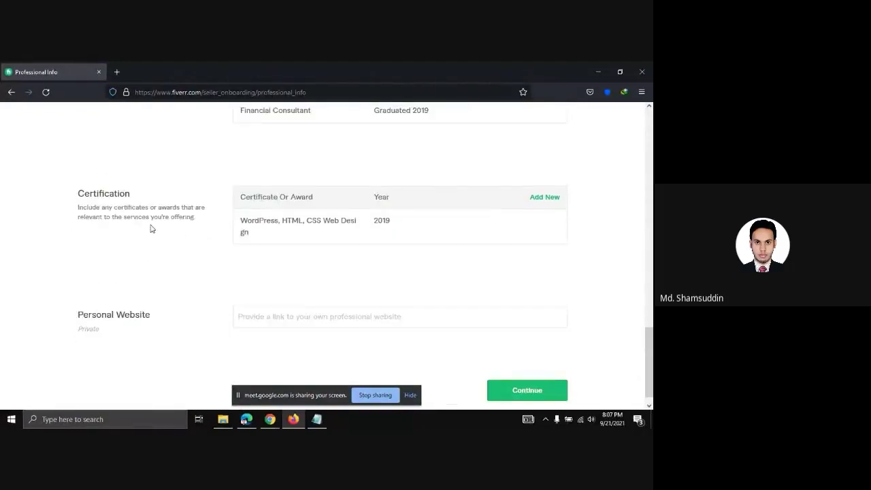
pyautogui.scroll(-1, 160, 239)
pyautogui.scroll(6, 310, 246)
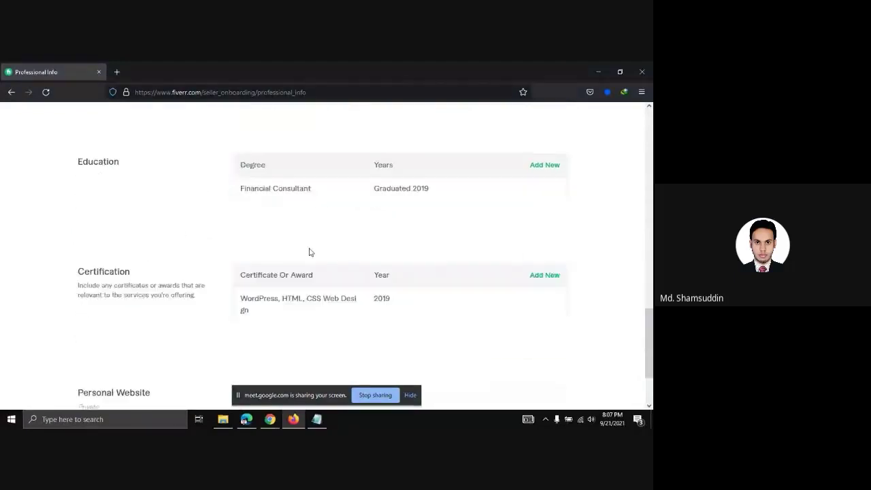
pyautogui.scroll(10, 310, 247)
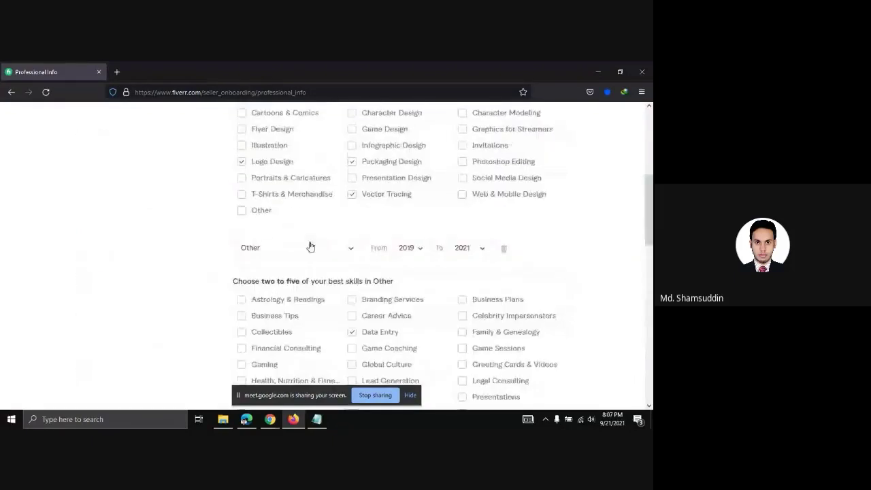
pyautogui.scroll(-11, 311, 245)
pyautogui.scroll(-5, 311, 245)
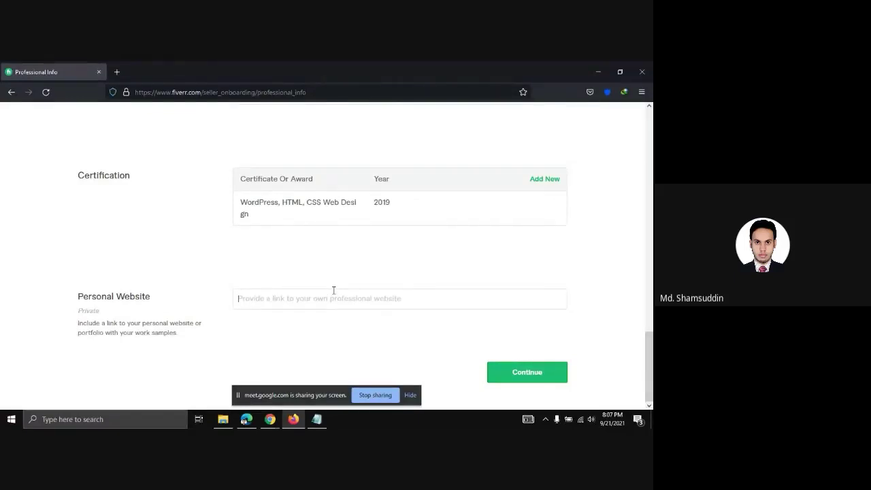
# Submit the Professional Info page without a personal website link and continue to the Linked Accounts stage
pyautogui.click(487, 356)
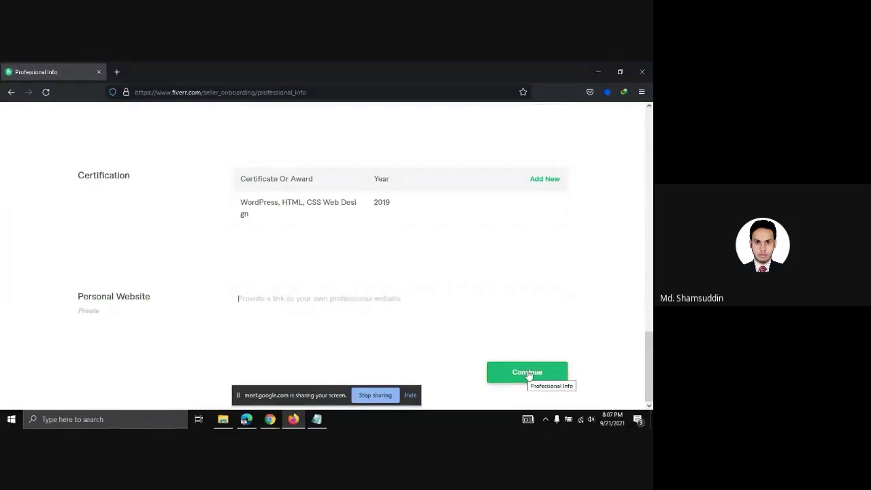
pyautogui.click(529, 373)
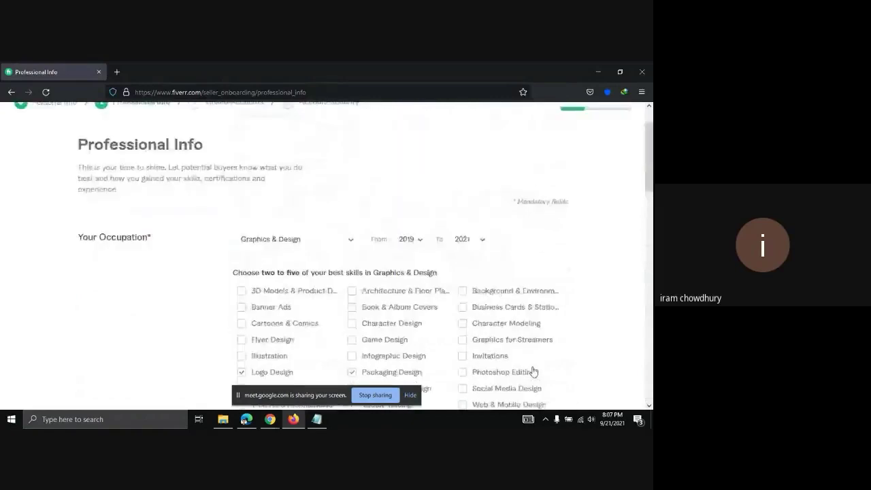
pyautogui.scroll(-15, 533, 371)
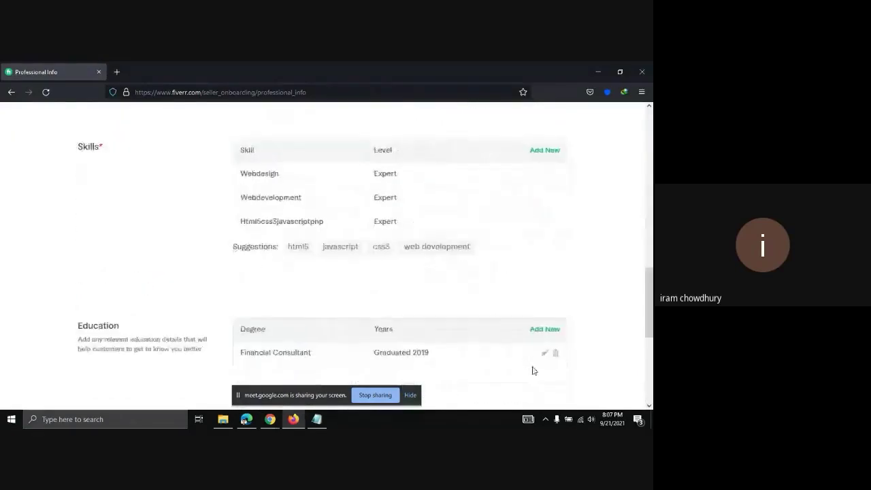
pyautogui.scroll(-3, 534, 370)
pyautogui.click(533, 372)
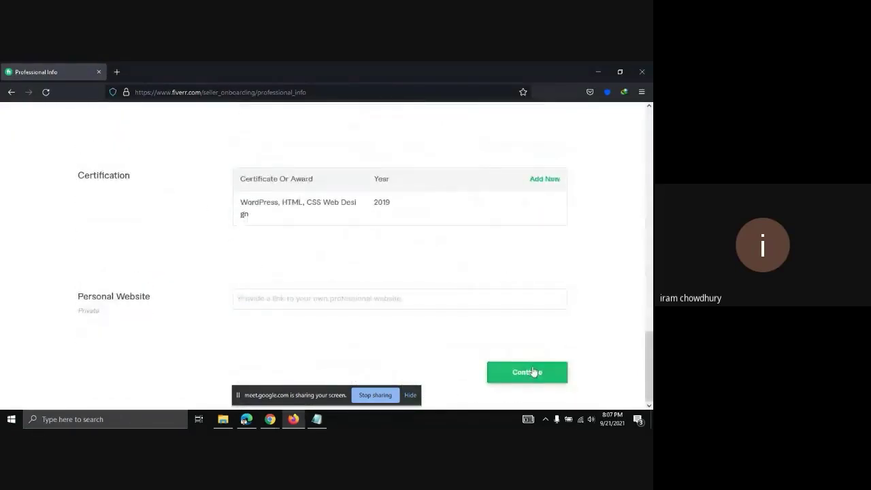
# Examine the social accounts that can be linked on the Linked Accounts page, including Google, Facebook and Twitter
pyautogui.scroll(-1, 551, 229)
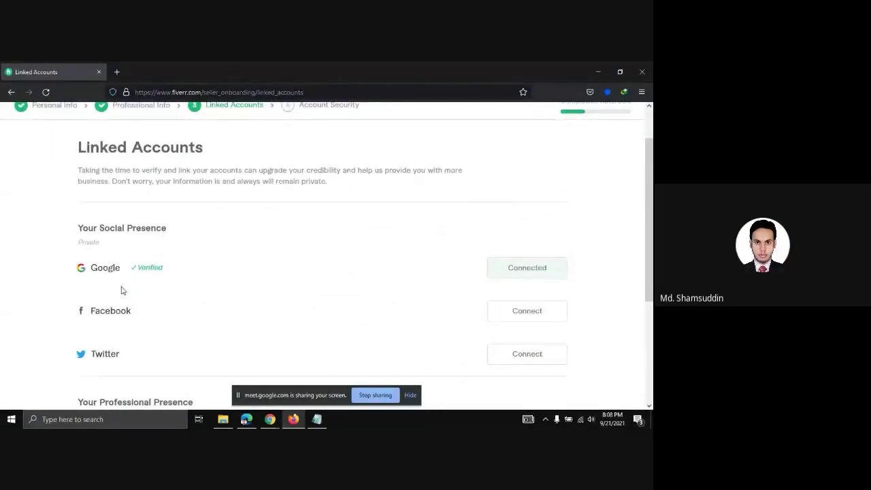
pyautogui.scroll(-1, 122, 291)
pyautogui.scroll(2, 148, 281)
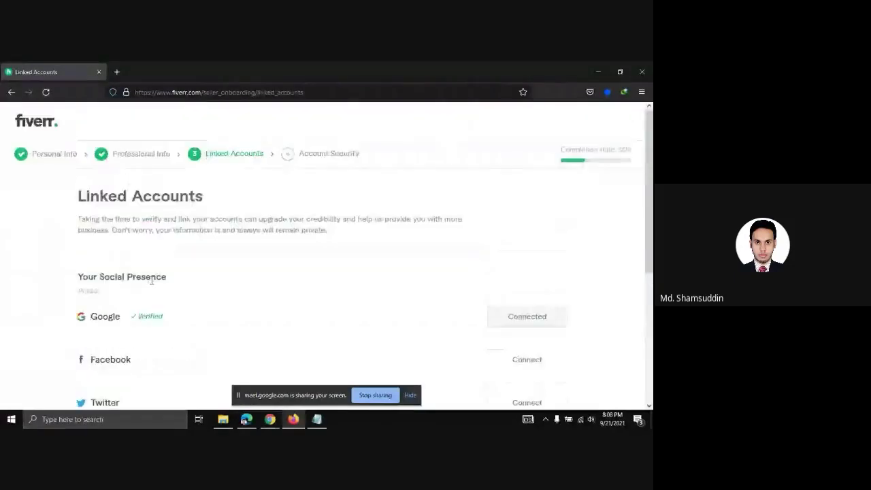
pyautogui.scroll(-1, 198, 343)
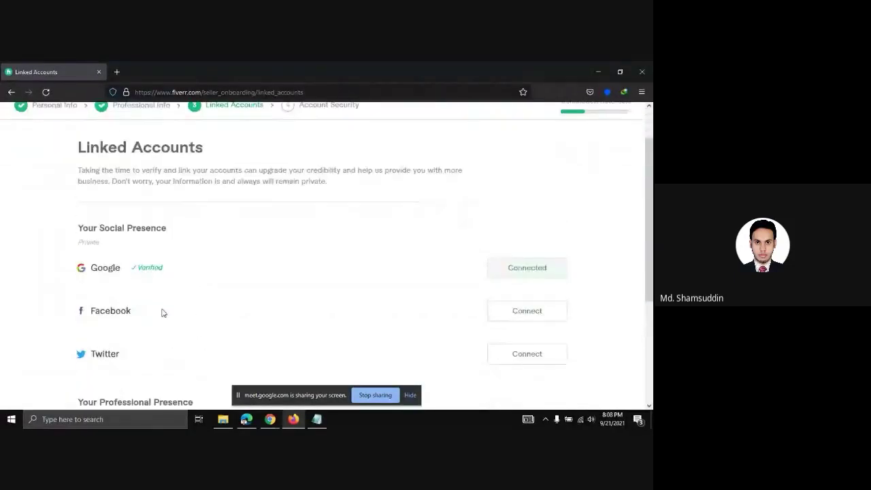
# Examine the onboarding completion rate on the Linked Accounts page with the page enlarged to 150%
pyautogui.scroll(-2, 551, 327)
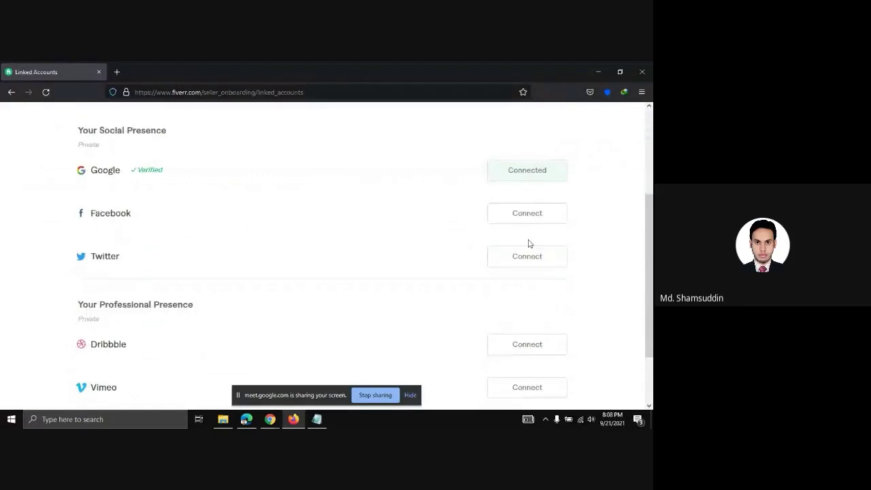
pyautogui.scroll(3, 529, 243)
pyautogui.scroll(-1, 606, 181)
pyautogui.scroll(1, 609, 182)
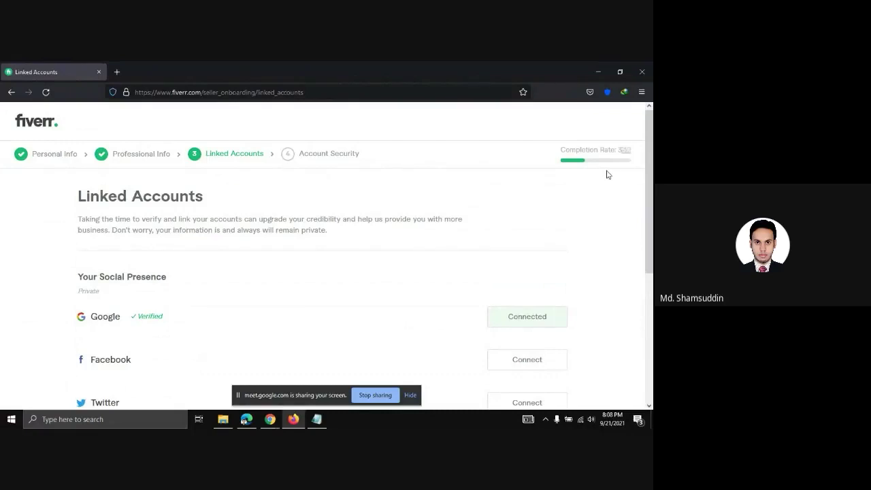
pyautogui.hotkey('ctrl', '+')
pyautogui.hotkey('ctrl', '+')
pyautogui.hotkey('ctrl', '+')
pyautogui.hotkey('ctrl', '+')
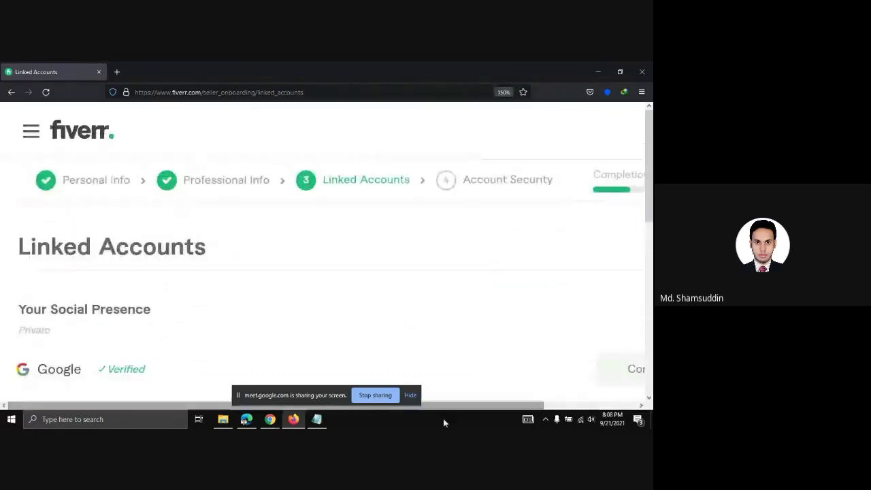
pyautogui.moveTo(480, 407); pyautogui.dragTo(580, 406)
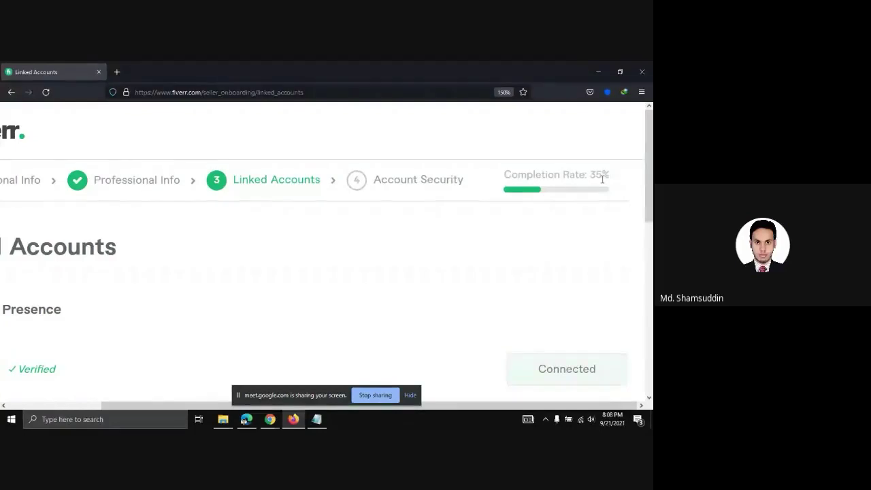
pyautogui.moveTo(481, 407); pyautogui.dragTo(378, 403)
# Reduce the page zoom to 110% and review the social and professional accounts offered, from Google down to Vimeo
pyautogui.scroll(-3, 286, 313)
pyautogui.scroll(-3, 286, 314)
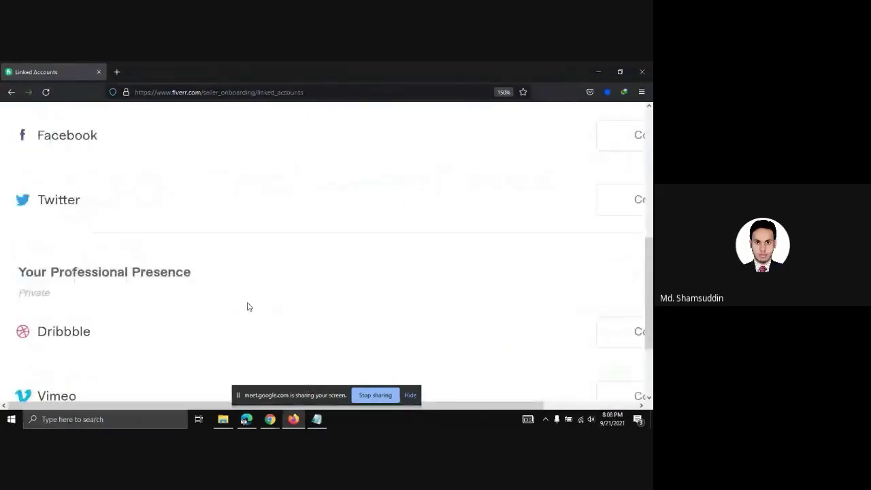
pyautogui.hotkey('ctrl', '-')
pyautogui.hotkey('ctrl', '-')
pyautogui.scroll(4, 248, 308)
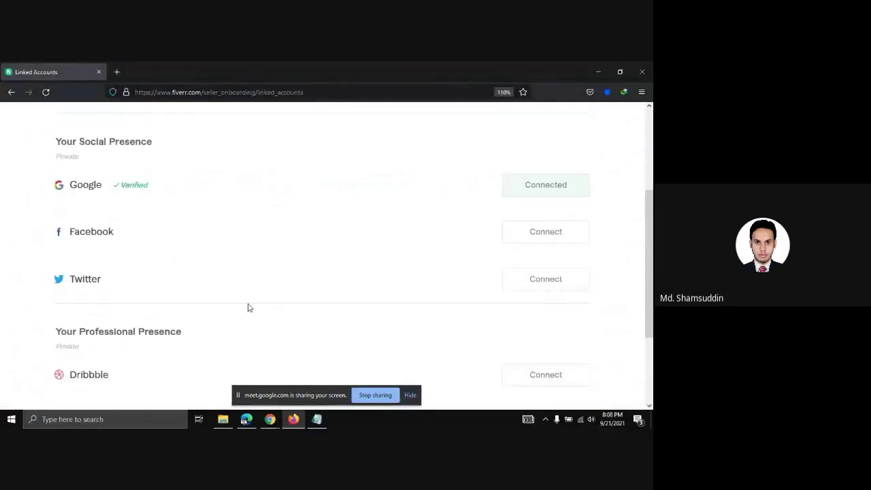
pyautogui.hotkey('ctrl', '-')
pyautogui.scroll(-5, 87, 336)
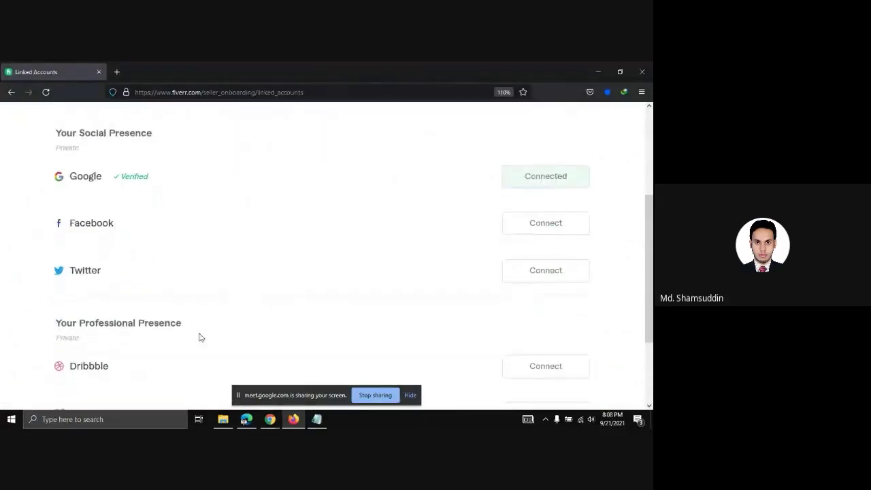
pyautogui.scroll(-2, 96, 325)
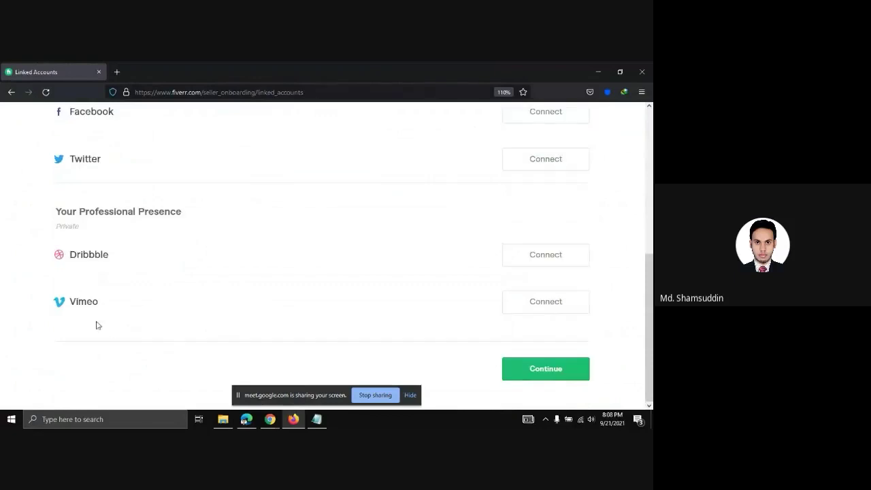
pyautogui.scroll(7, 549, 315)
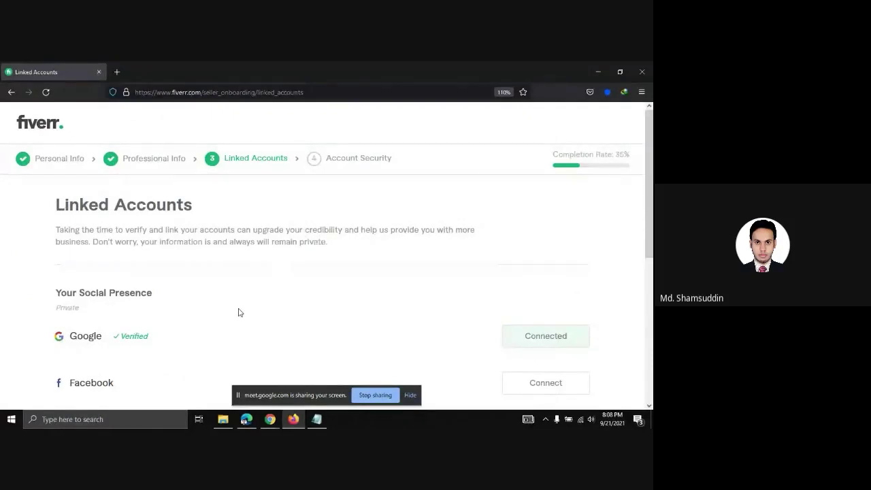
pyautogui.scroll(-2, 238, 315)
pyautogui.scroll(2, 600, 272)
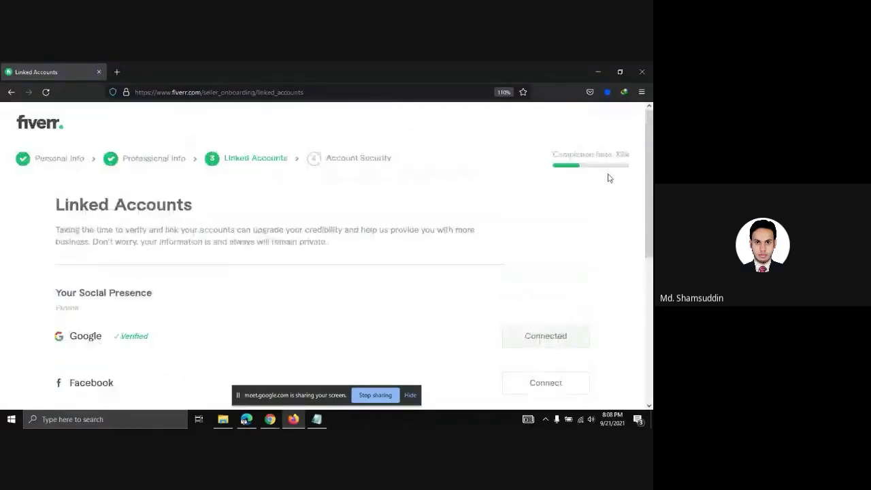
# Open the Facebook login window for linking the account, examine its sign-in form and close it without logging in
pyautogui.scroll(-1, 450, 233)
pyautogui.scroll(-3, 450, 232)
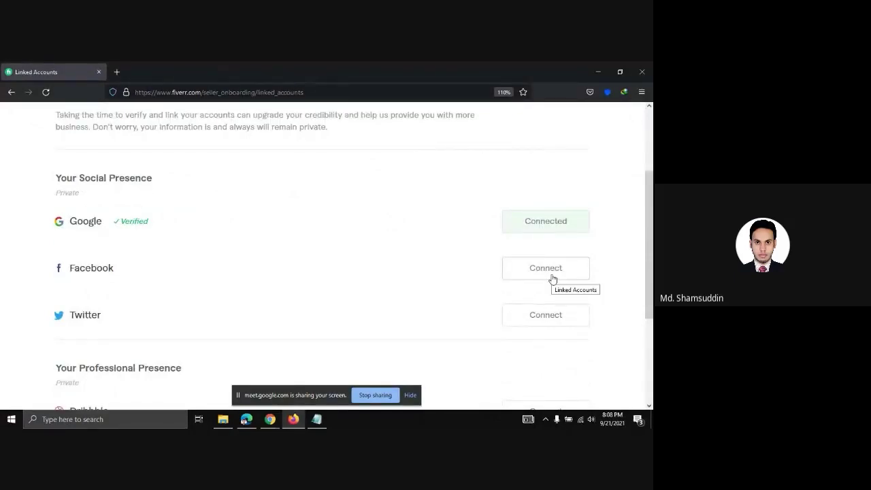
pyautogui.scroll(1, 467, 275)
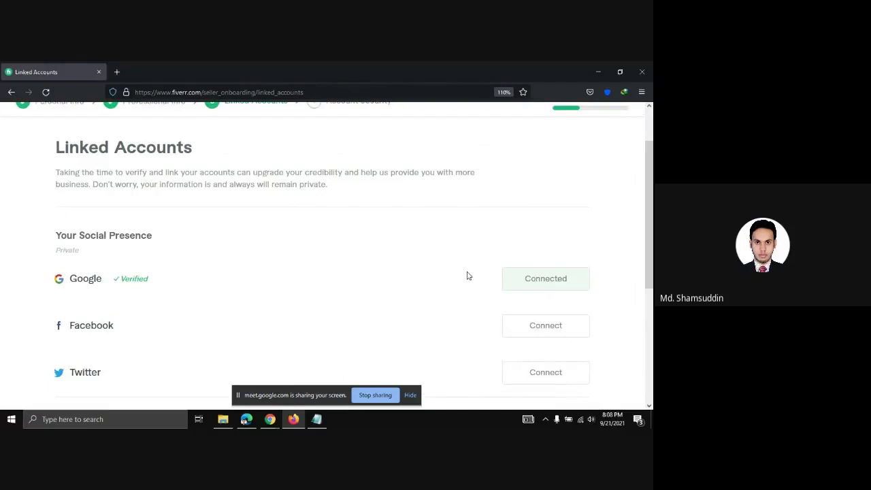
pyautogui.click(560, 331)
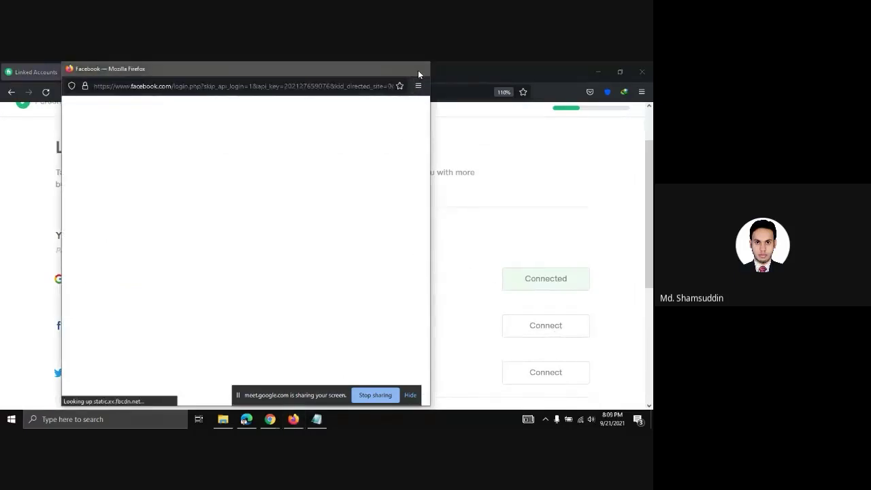
pyautogui.click(419, 69)
pyautogui.click(531, 325)
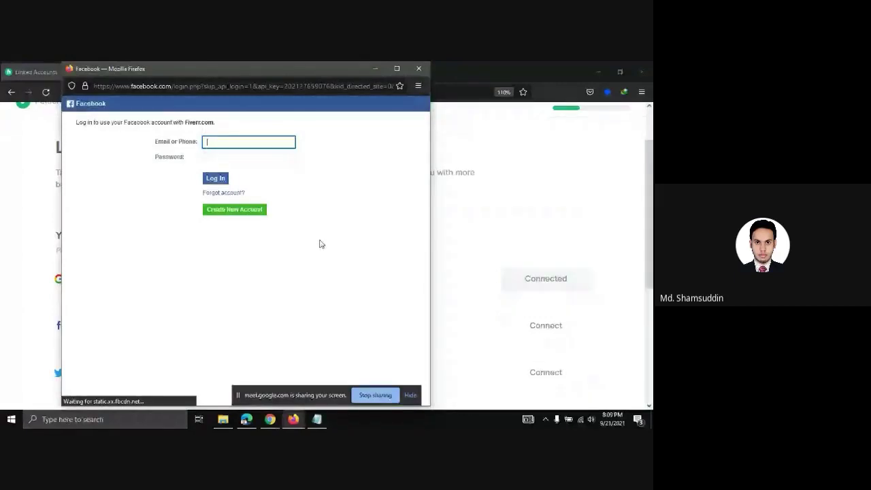
pyautogui.moveTo(322, 71); pyautogui.dragTo(324, 202)
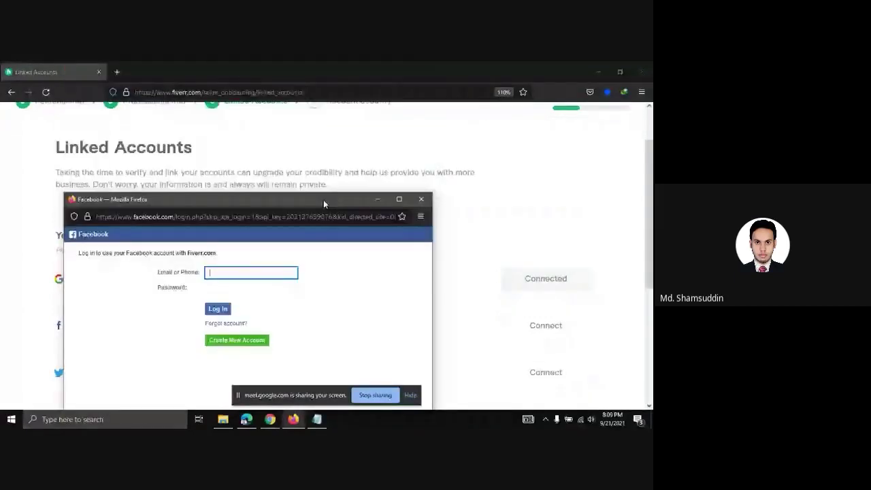
pyautogui.click(422, 199)
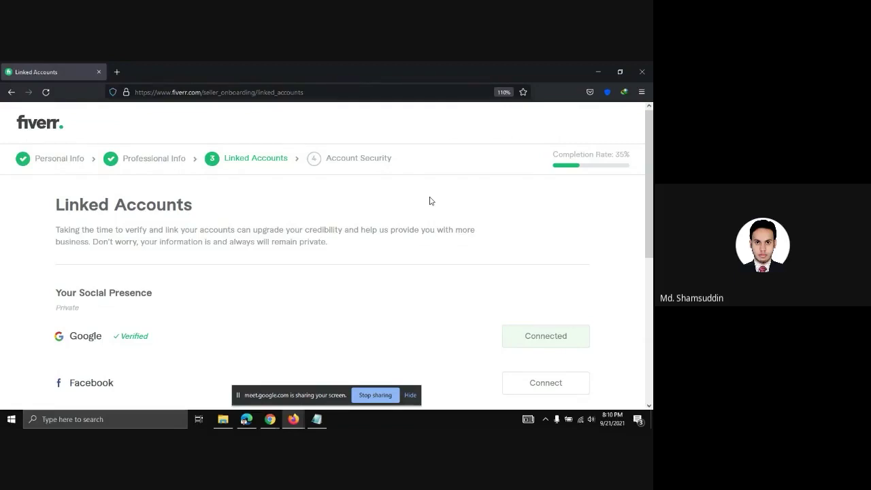
# Recheck the linkable accounts under Your Social Presence and Your Professional Presence on the Linked Accounts page
pyautogui.scroll(-3, 430, 200)
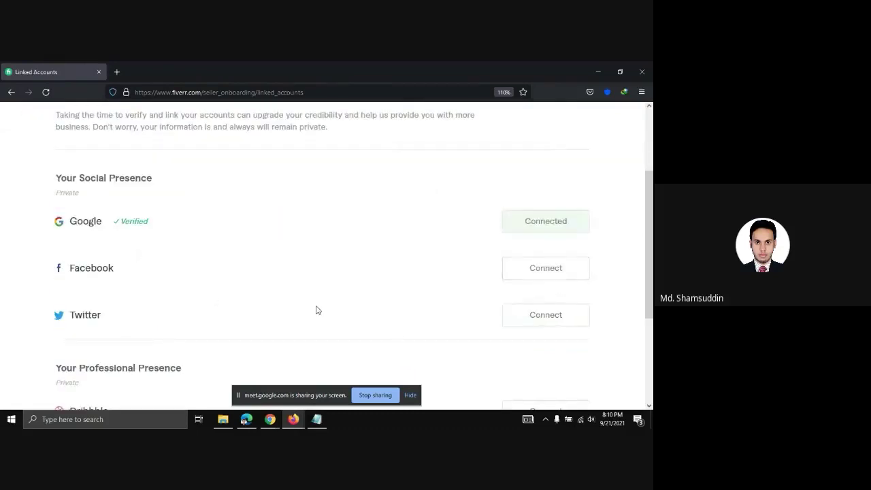
pyautogui.scroll(-2, 317, 309)
pyautogui.scroll(-2, 516, 282)
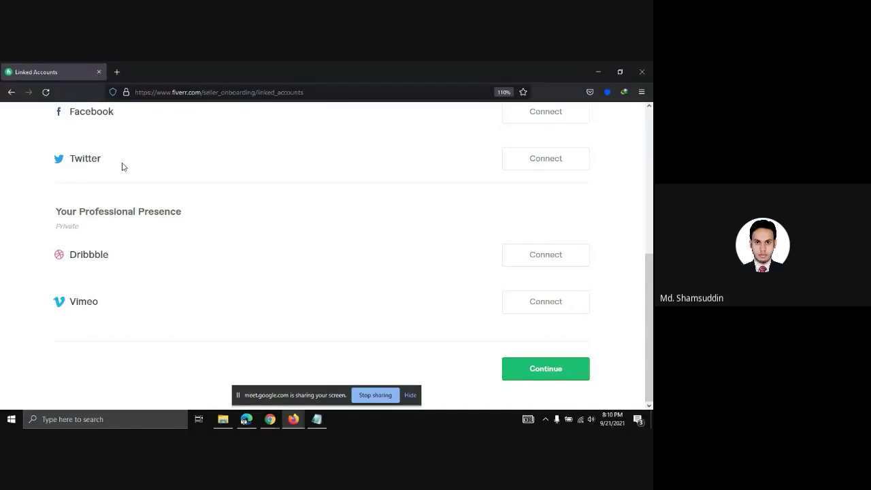
pyautogui.scroll(2, 124, 199)
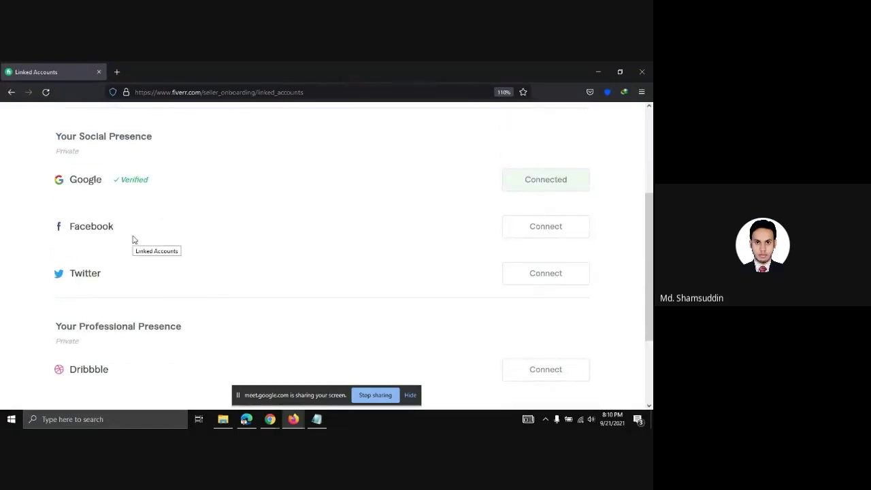
pyautogui.scroll(4, 249, 265)
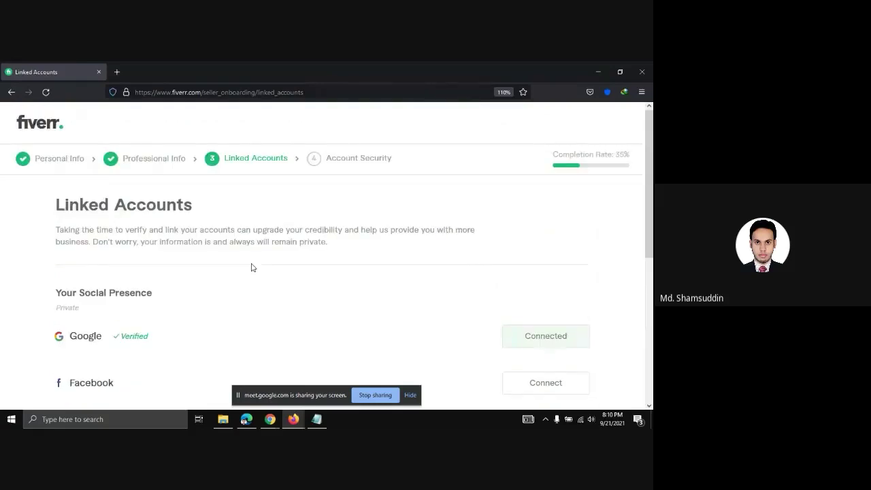
pyautogui.scroll(-5, 251, 267)
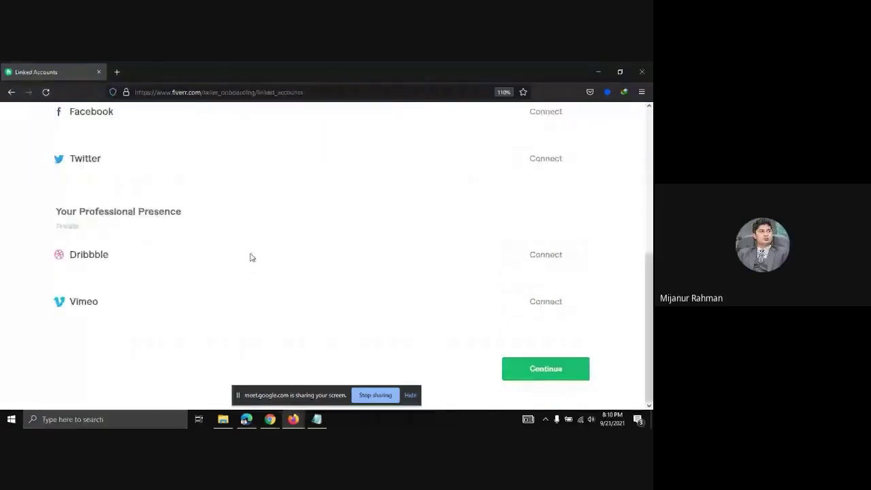
pyautogui.scroll(3, 286, 232)
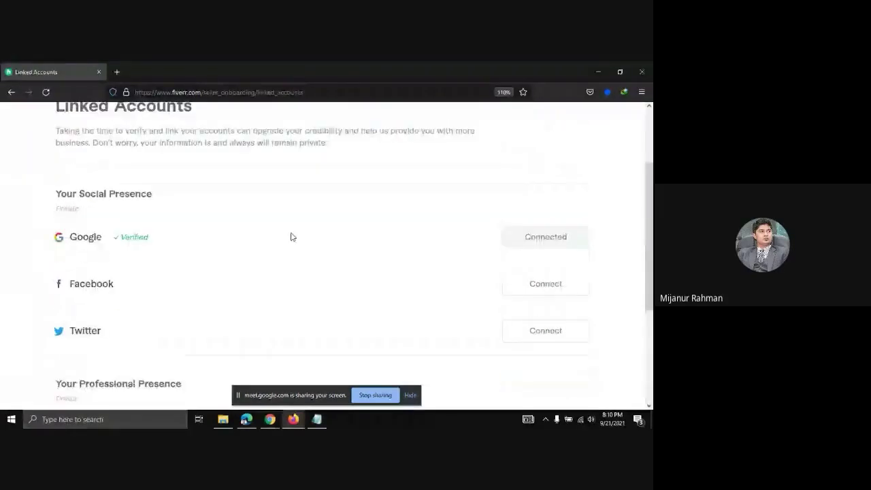
# Reopen the Facebook login window, inspect its email and password fields beside the account list, and minimize it
pyautogui.click(542, 284)
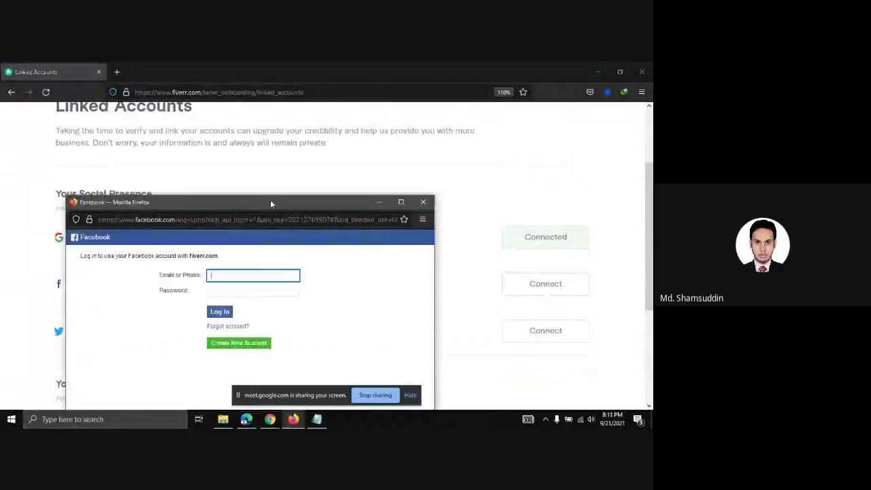
pyautogui.moveTo(271, 203); pyautogui.dragTo(272, 138)
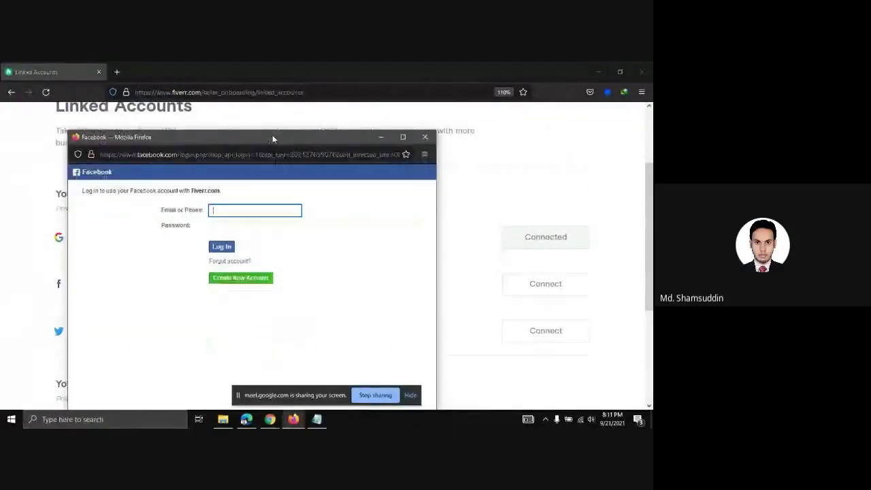
pyautogui.click(234, 226)
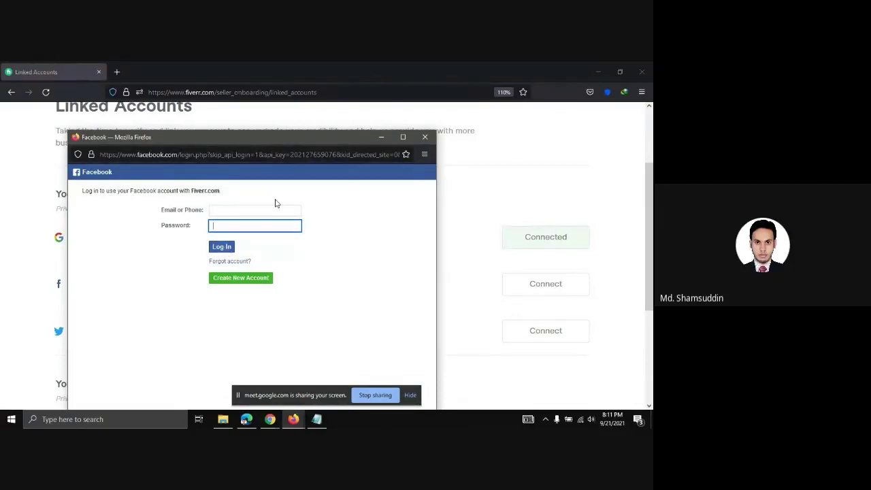
pyautogui.moveTo(315, 141); pyautogui.dragTo(318, 202)
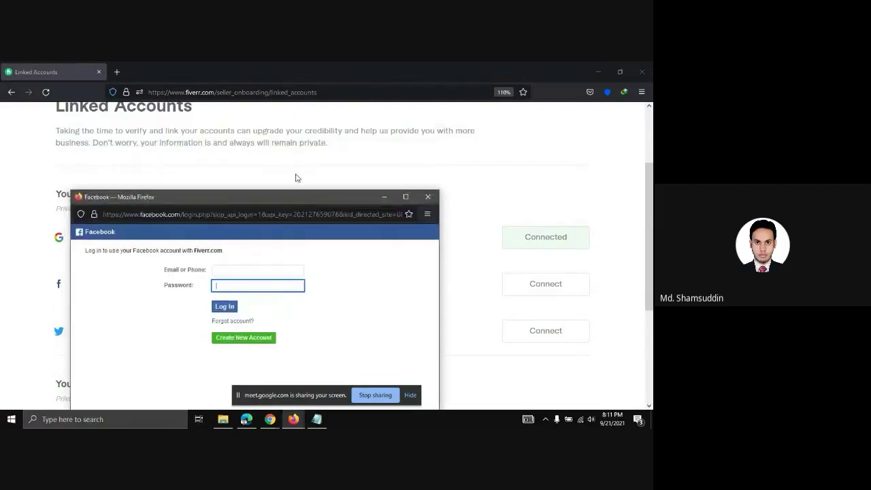
pyautogui.click(259, 270)
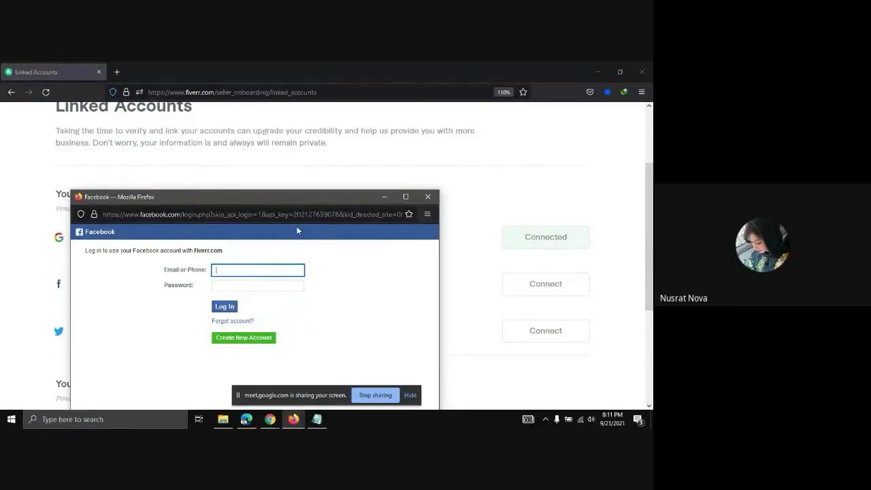
pyautogui.moveTo(312, 196); pyautogui.dragTo(448, 180)
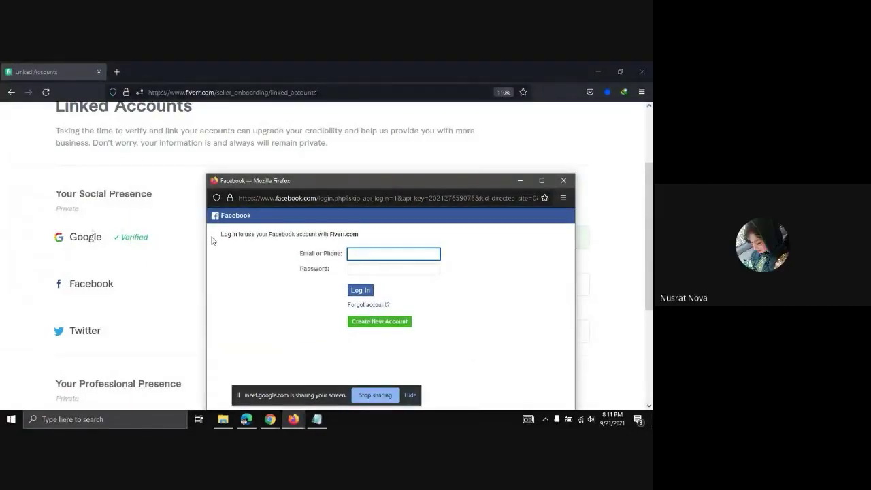
pyautogui.moveTo(385, 182); pyautogui.dragTo(353, 185)
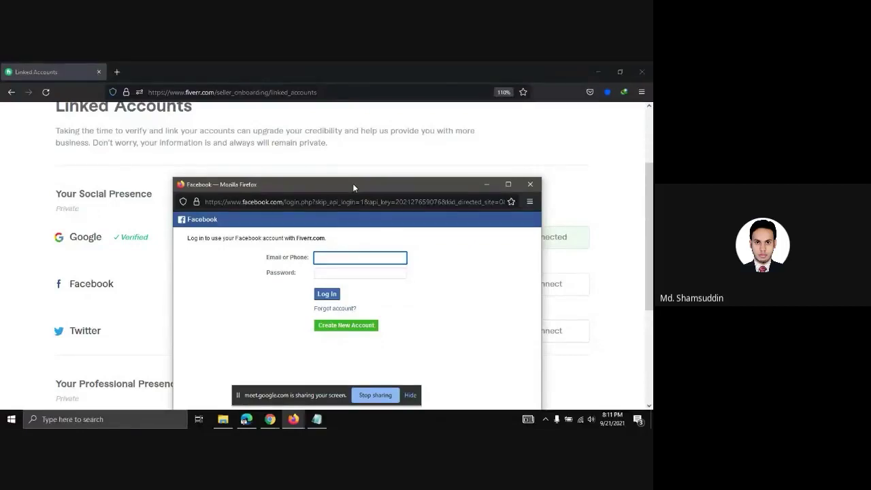
pyautogui.click(495, 183)
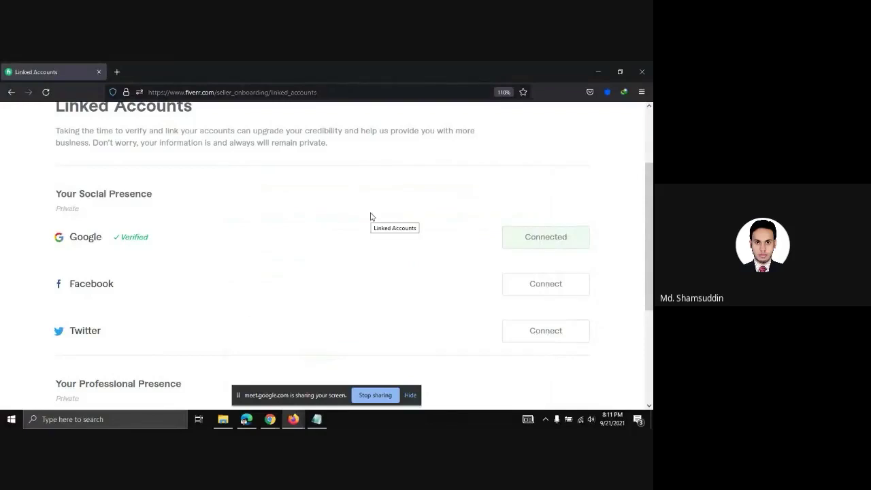
# Restore the minimized Facebook login window, view it beside the social accounts, and close it without logging in
pyautogui.scroll(-2, 309, 333)
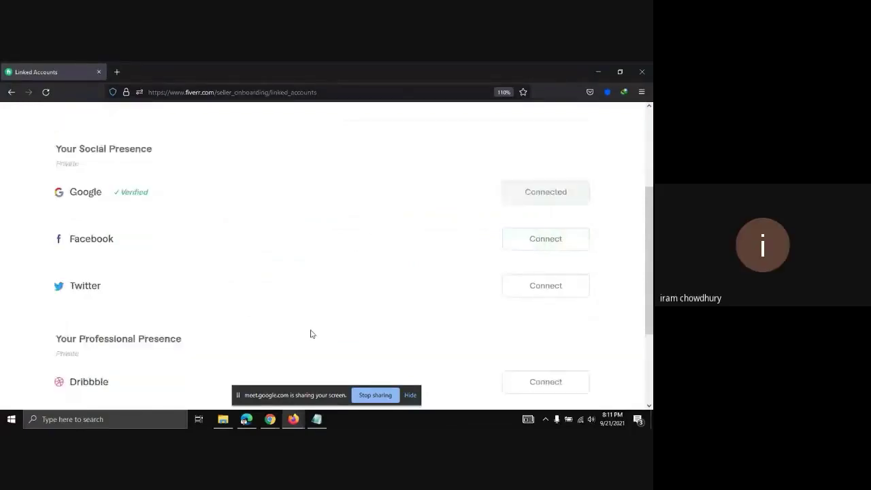
pyautogui.moveTo(270, 419)
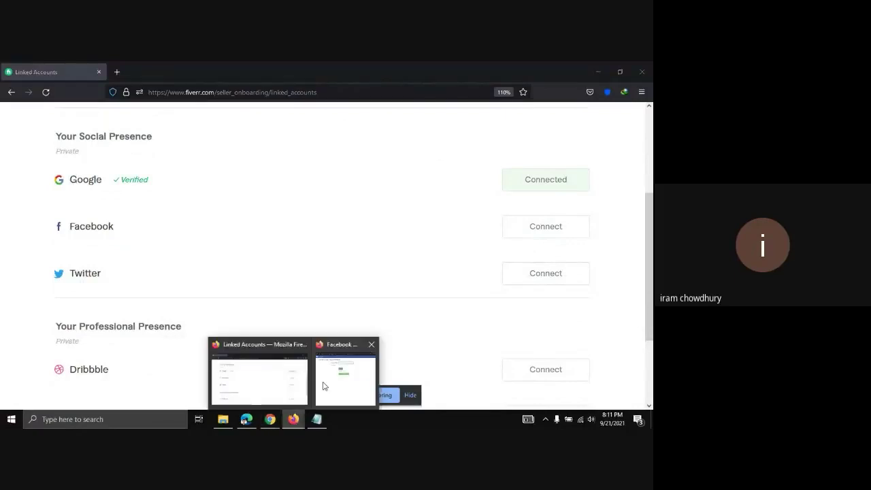
pyautogui.click(341, 379)
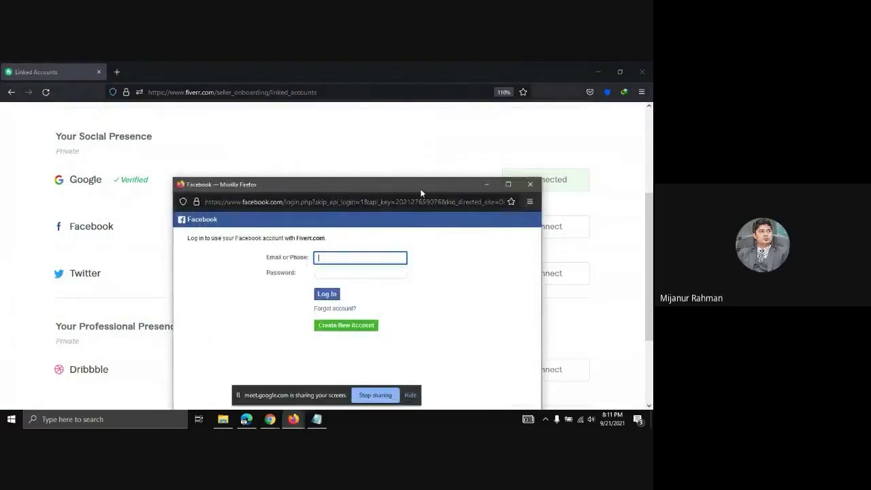
pyautogui.moveTo(417, 179); pyautogui.dragTo(485, 165)
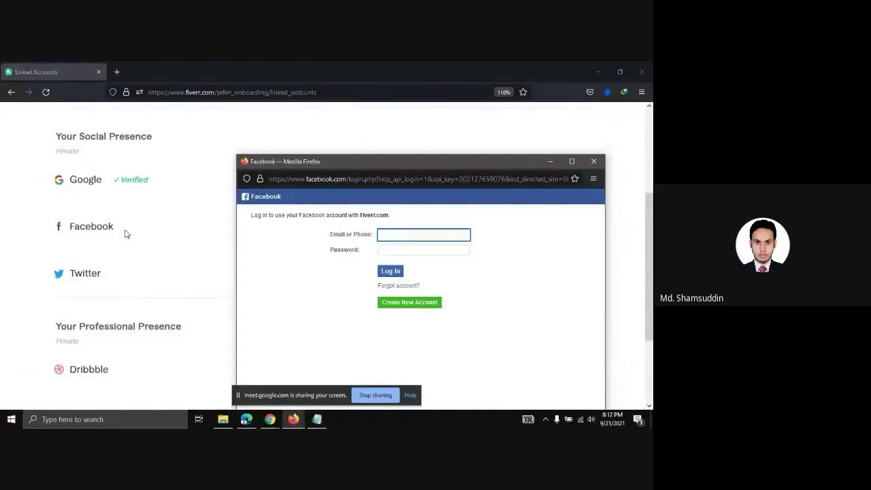
pyautogui.click(593, 162)
pyautogui.scroll(3, 334, 238)
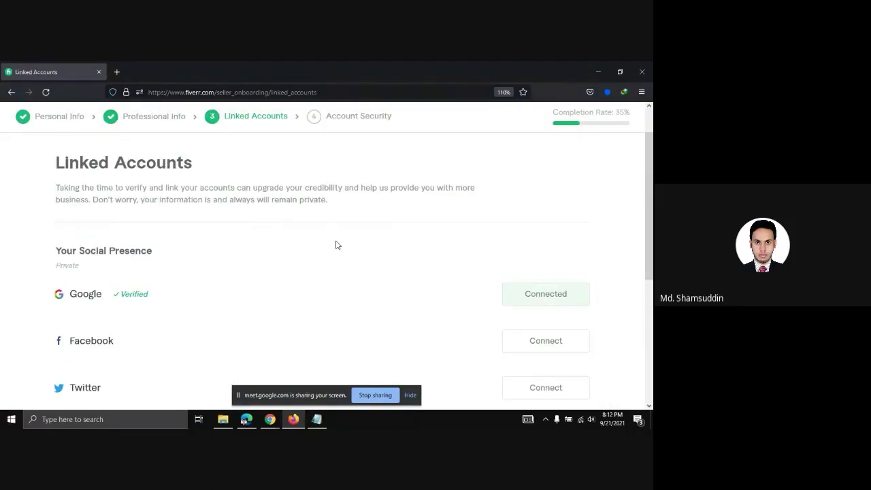
# Review the accounts under Your Social Presence and Your Professional Presence on the Linked Accounts page once more
pyautogui.scroll(-3, 336, 243)
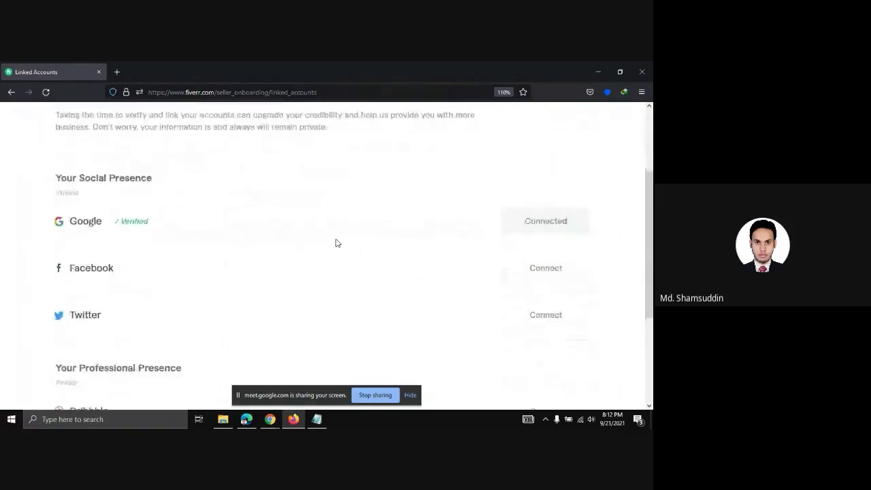
pyautogui.scroll(3, 336, 243)
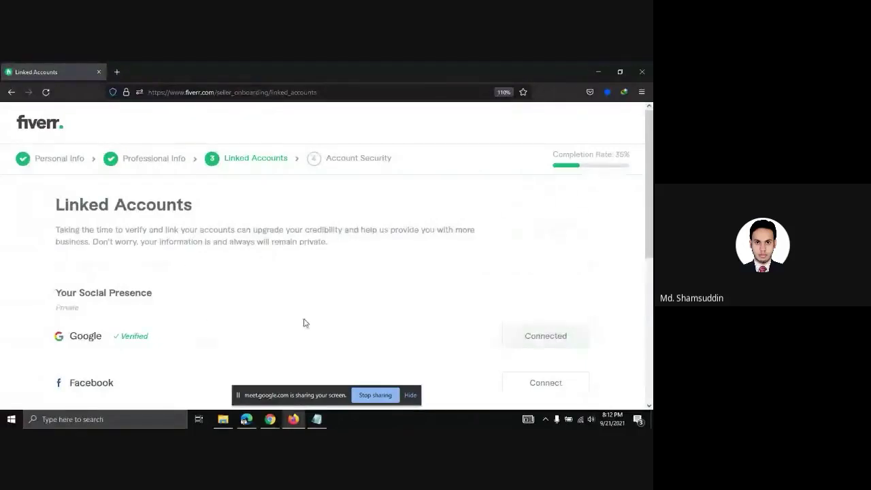
pyautogui.scroll(-2, 303, 323)
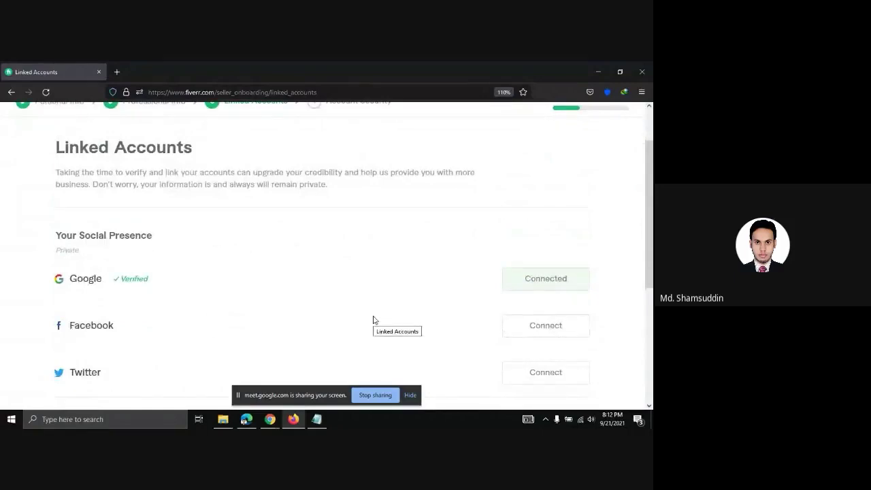
pyautogui.scroll(1, 373, 320)
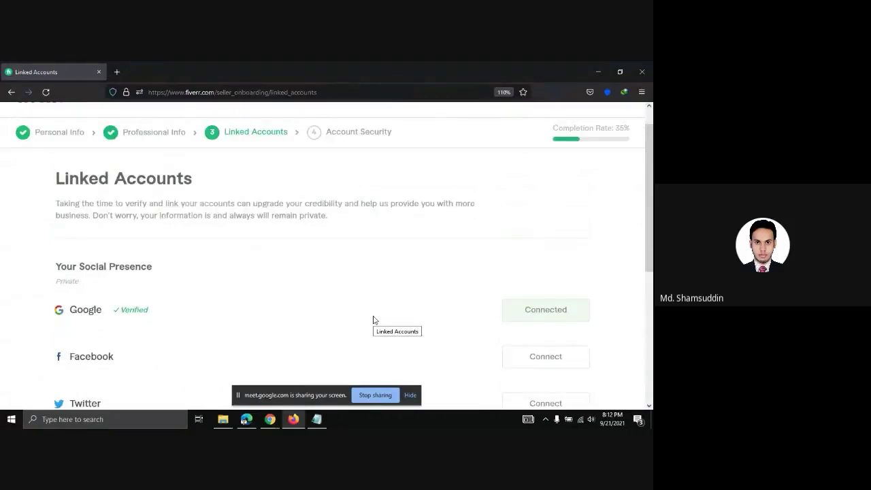
pyautogui.scroll(1, 373, 320)
pyautogui.scroll(-6, 373, 320)
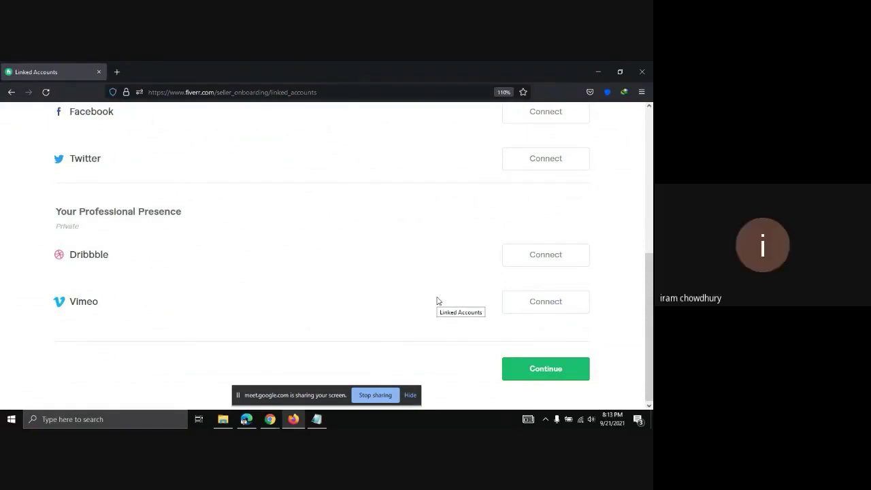
pyautogui.scroll(3, 438, 301)
pyautogui.scroll(-4, 438, 302)
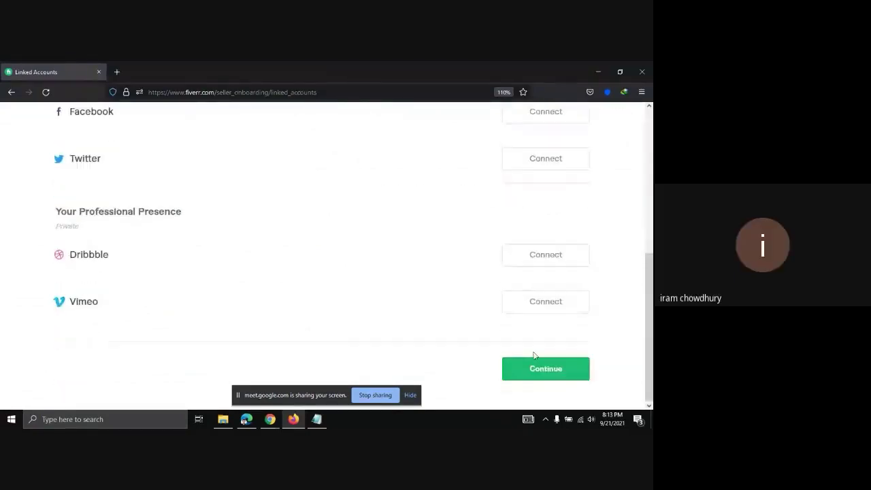
# Continue to the Account Security stage without linking further accounts, and review its email and phone number entries
pyautogui.click(558, 369)
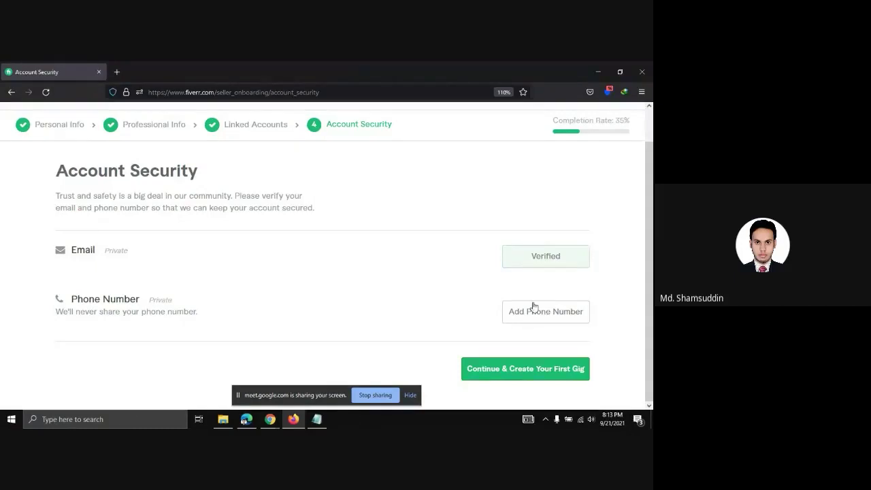
pyautogui.scroll(1, 391, 266)
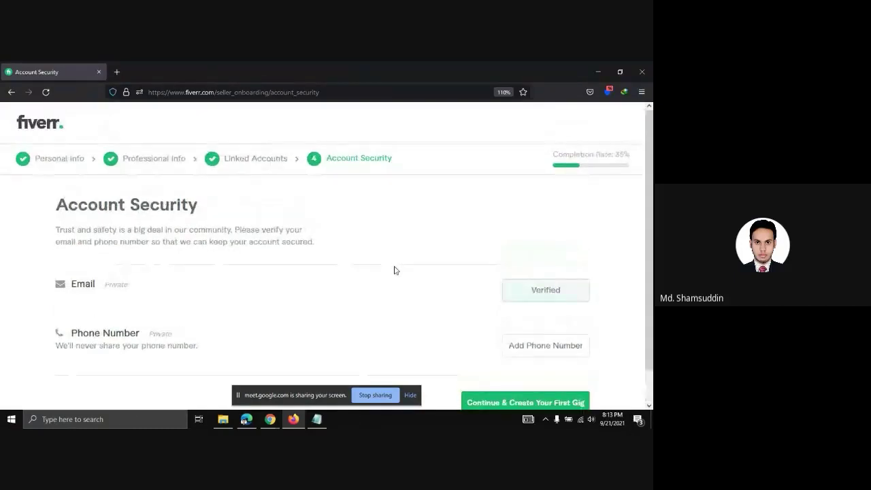
pyautogui.scroll(-1, 393, 271)
pyautogui.scroll(1, 361, 306)
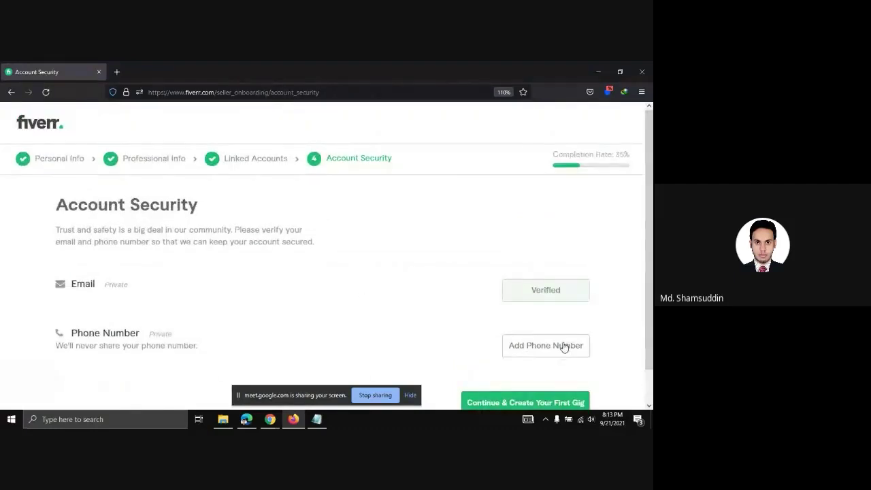
# Open the Verify Phone Number form, view its fields and verification options, and close it without entering anything
pyautogui.click(513, 345)
pyautogui.scroll(-1, 513, 345)
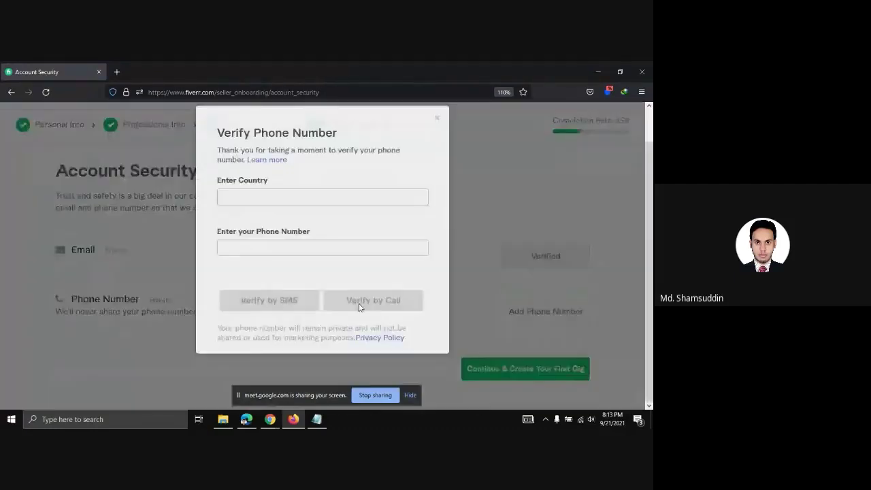
pyautogui.click(440, 122)
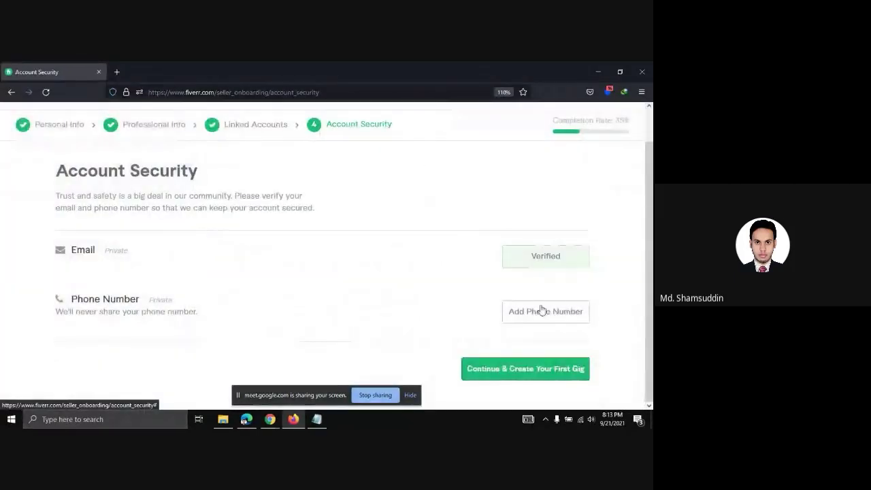
# Reopen the phone verification form to inspect its country field, close it, and check the country selected in the Betternet VPN extension
pyautogui.click(541, 311)
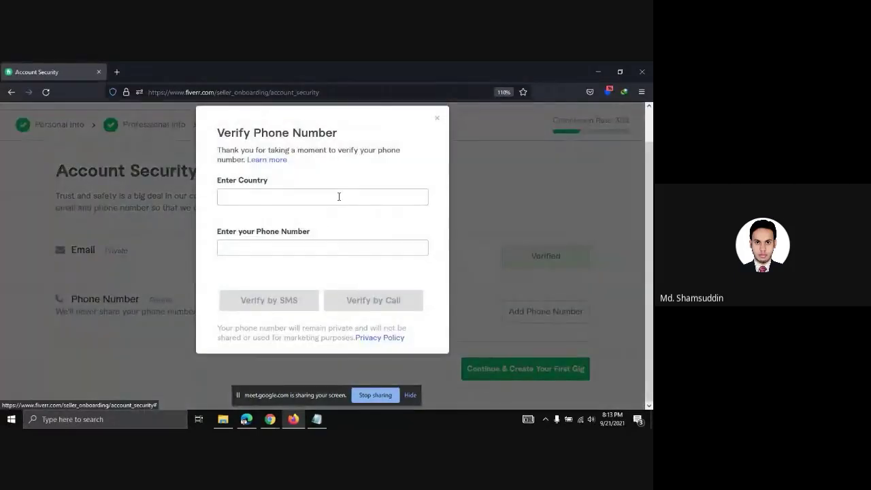
pyautogui.click(339, 196)
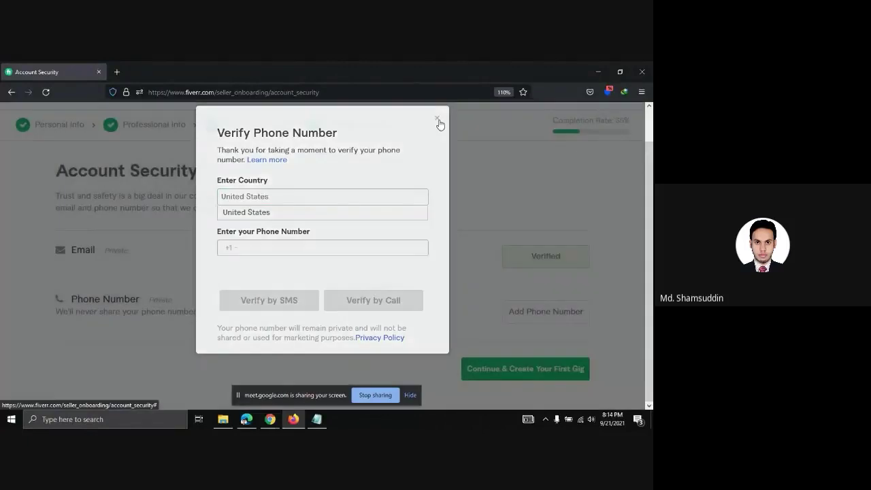
pyautogui.click(439, 121)
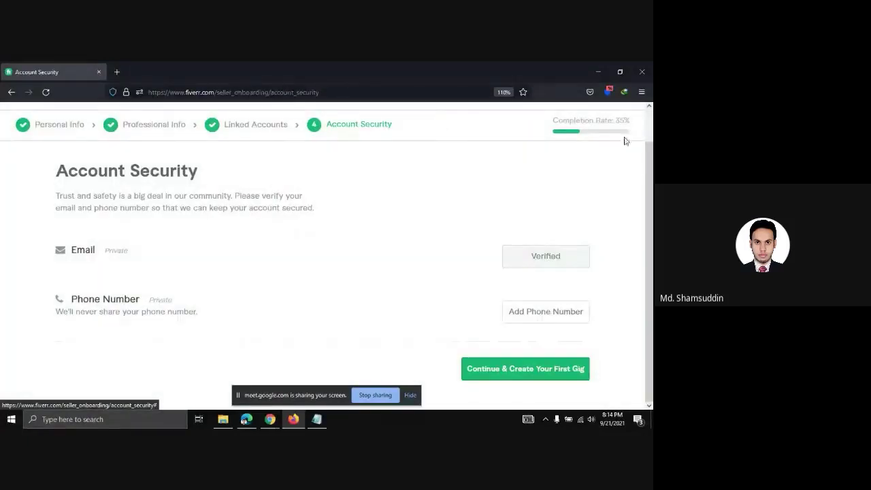
pyautogui.click(609, 91)
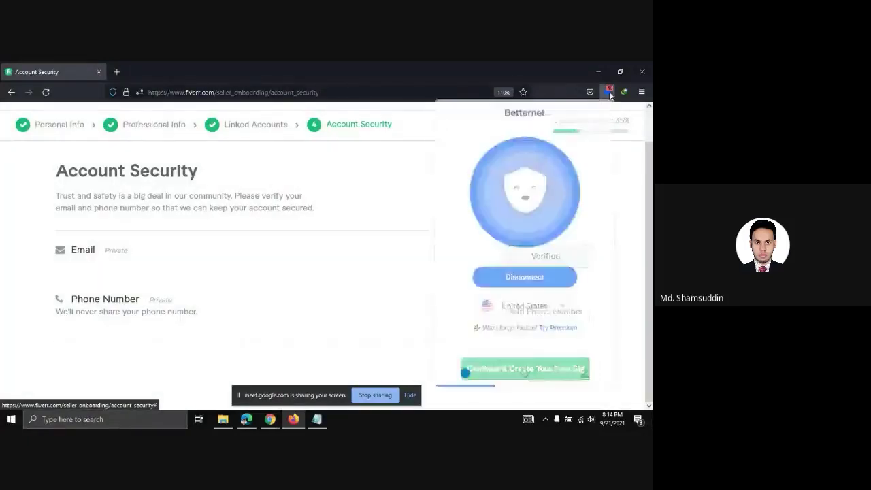
pyautogui.click(385, 186)
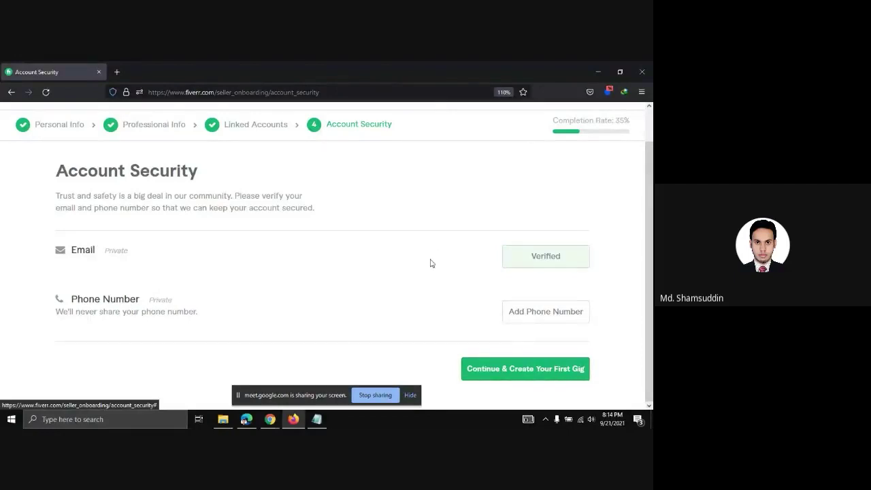
# Try to continue to creating the first gig with the phone number unverified, and dismiss the profile completion notice
pyautogui.click(518, 370)
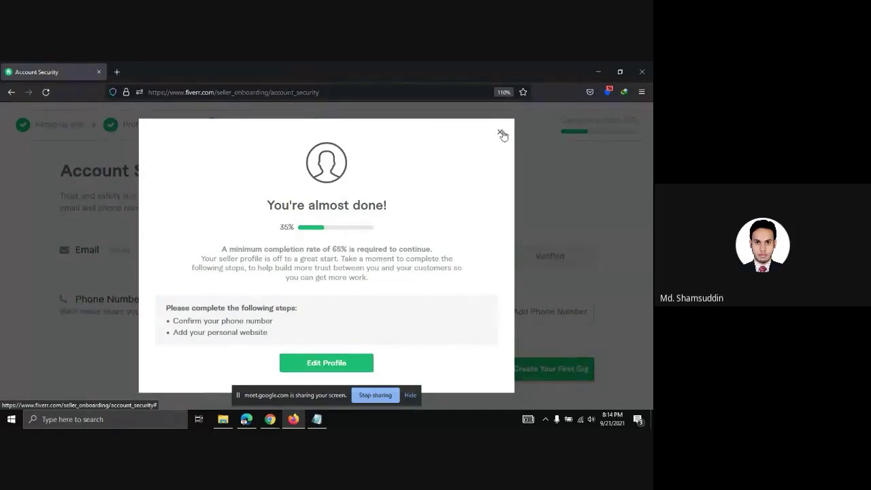
pyautogui.click(500, 132)
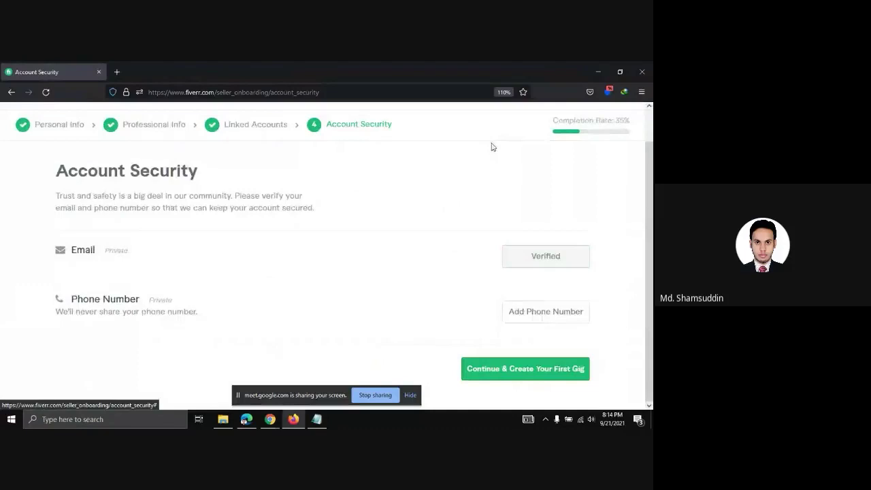
pyautogui.click(523, 315)
pyautogui.click(345, 196)
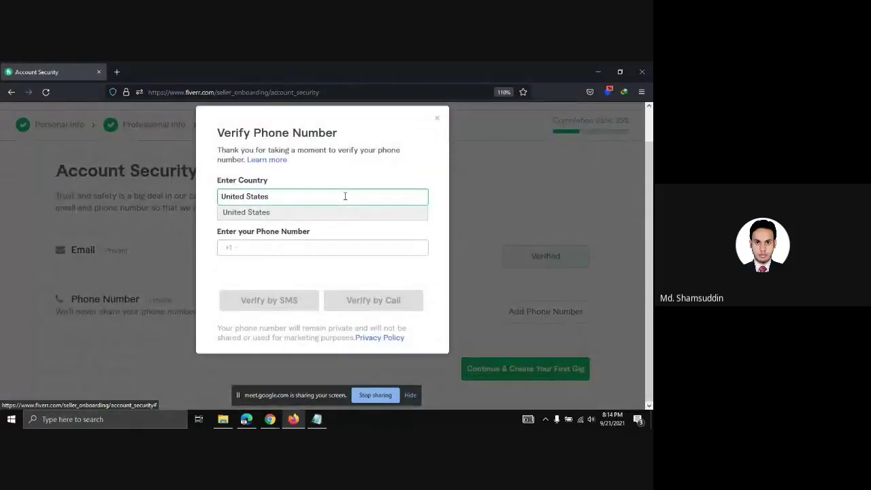
pyautogui.press('BackSpace')
pyautogui.press('BackSpace')
pyautogui.press('BackSpace')
pyautogui.press('BackSpace')
pyautogui.press('BackSpace')
pyautogui.press('BackSpace')
pyautogui.press('BackSpace')
pyautogui.press('BackSpace')
pyautogui.press('BackSpace')
pyautogui.press('BackSpace')
pyautogui.press('BackSpace')
pyautogui.press('BackSpace')
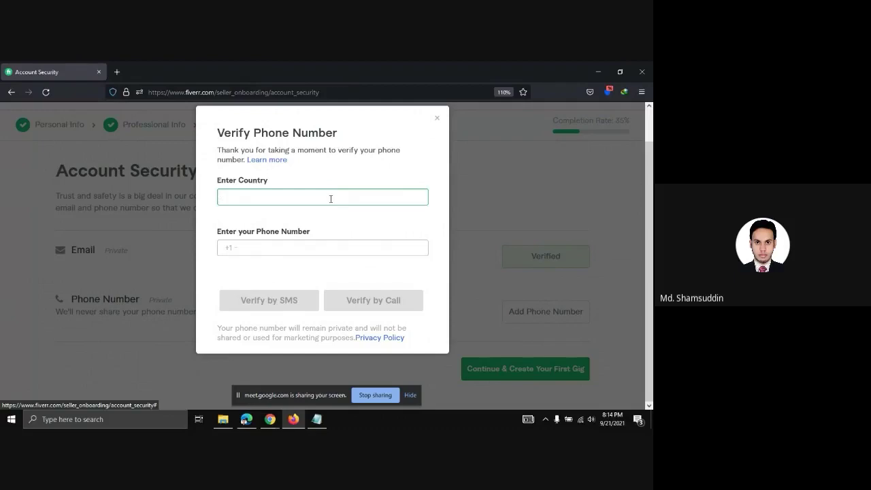
pyautogui.click(437, 117)
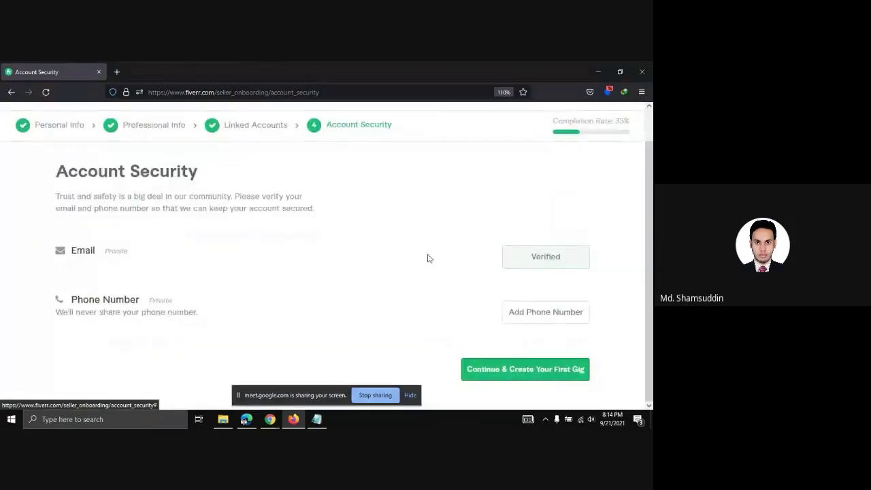
# Open the phone verification form, replace the prefilled country with Bangladesh, and activate the phone number field for entry
pyautogui.scroll(1, 428, 257)
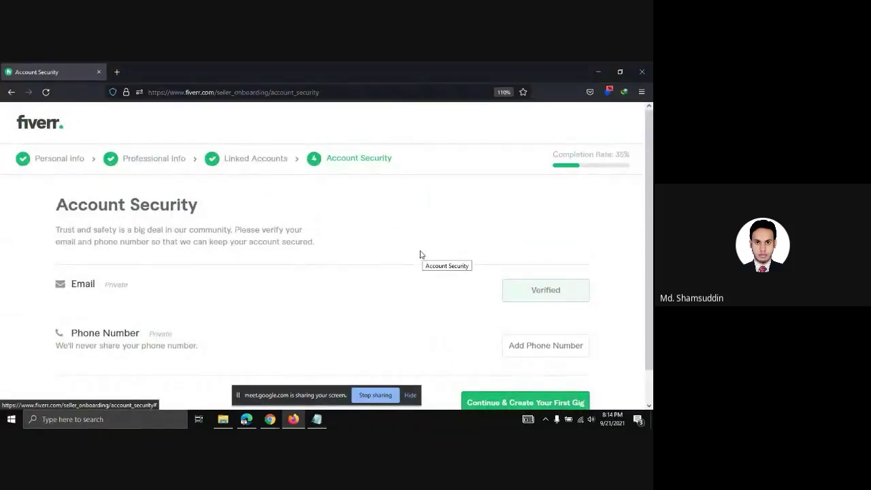
pyautogui.click(529, 347)
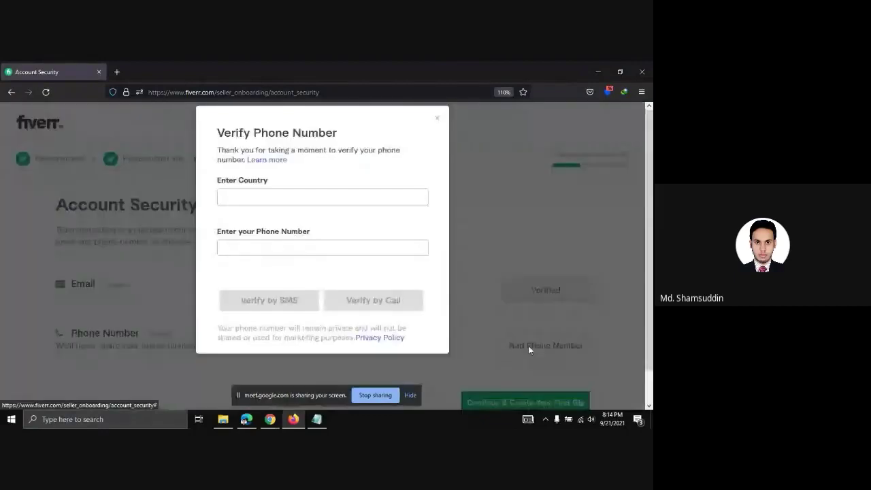
pyautogui.click(323, 198)
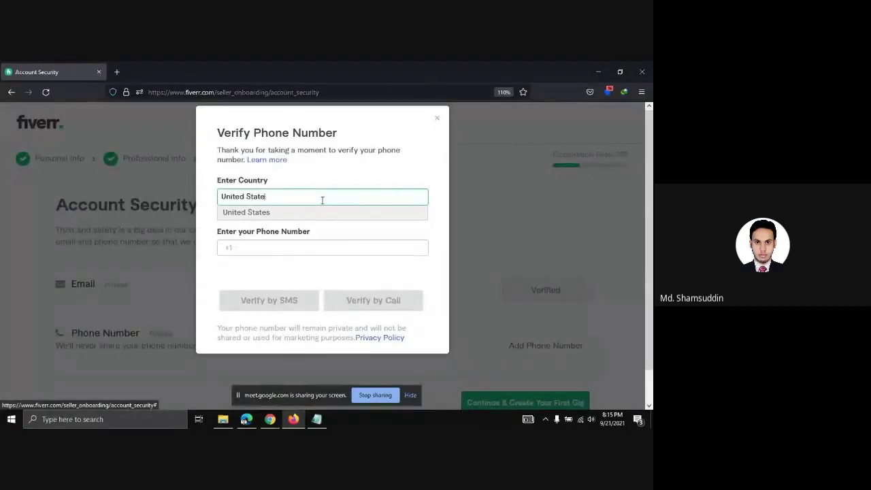
pyautogui.press('BackSpace')
pyautogui.press('BackSpace')
pyautogui.press('BackSpace')
pyautogui.press('BackSpace')
pyautogui.press('BackSpace')
pyautogui.press('BackSpace')
pyautogui.press('BackSpace')
pyautogui.press('BackSpace')
pyautogui.press('BackSpace')
pyautogui.press('BackSpace')
pyautogui.press('BackSpace')
pyautogui.press('BackSpace')
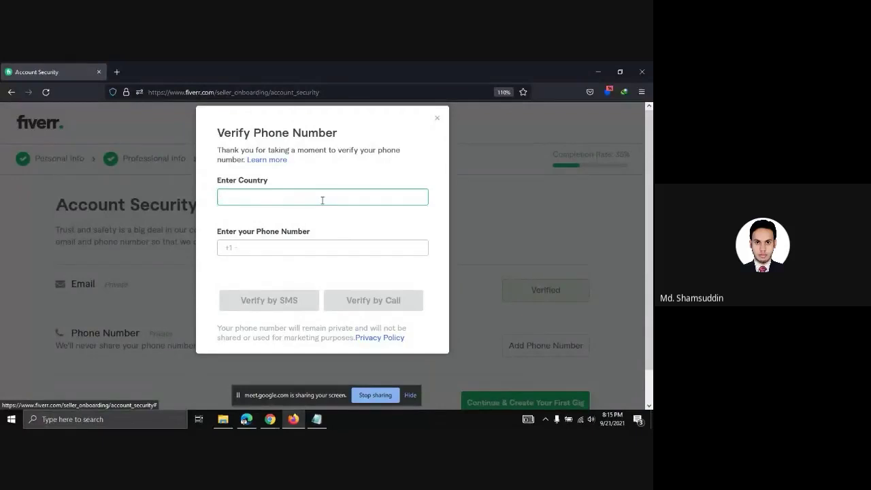
pyautogui.write('ba')
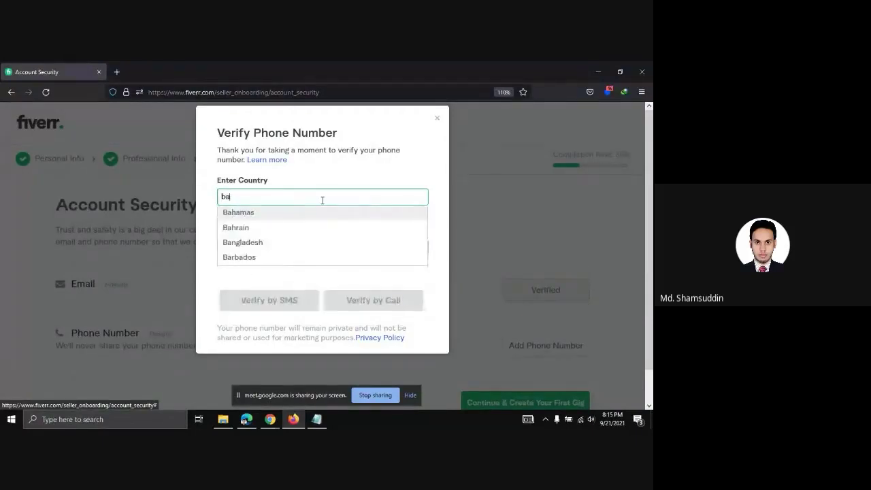
pyautogui.click(245, 242)
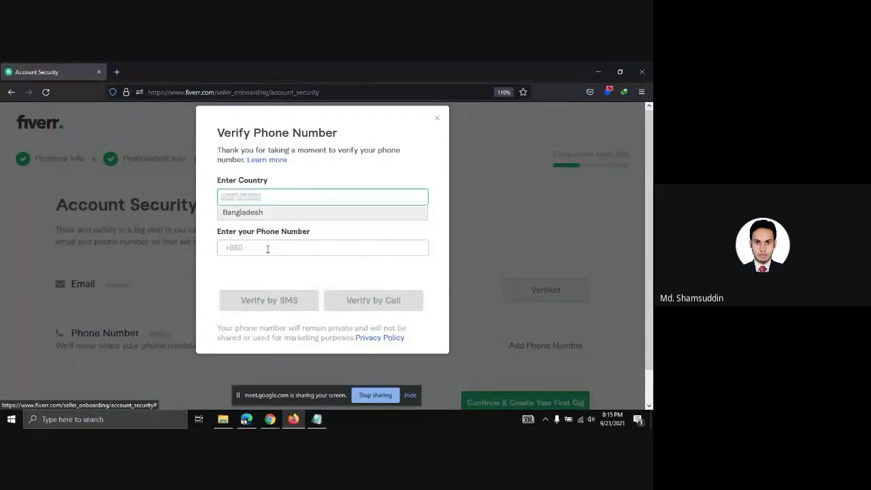
pyautogui.click(269, 249)
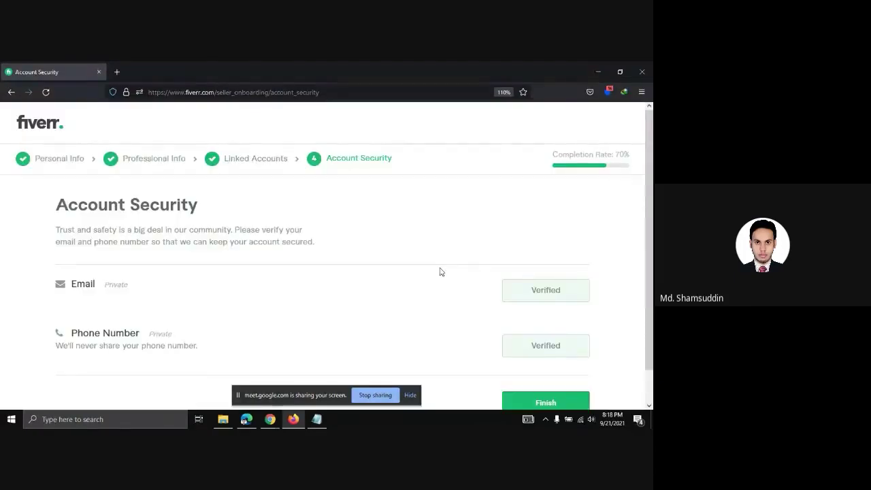
# Finish the seller onboarding from the Account Security stage and the All Done notice, proceeding to the new gig form
pyautogui.scroll(-1, 459, 325)
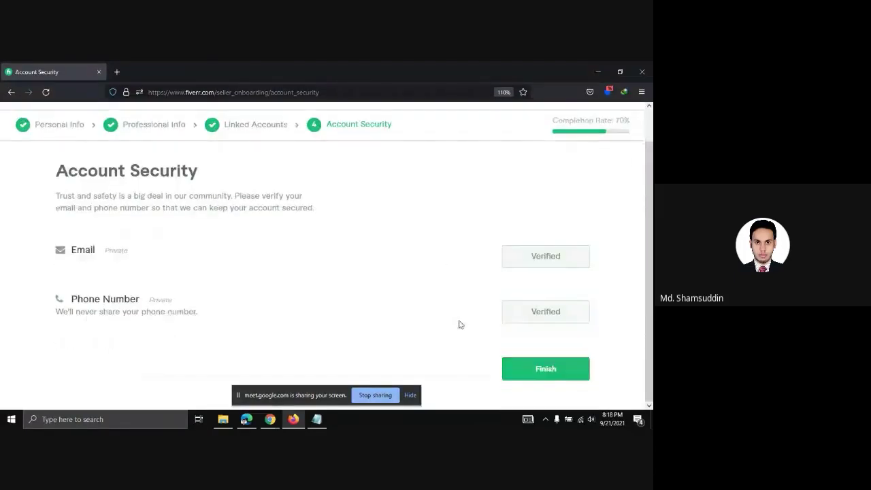
pyautogui.click(540, 374)
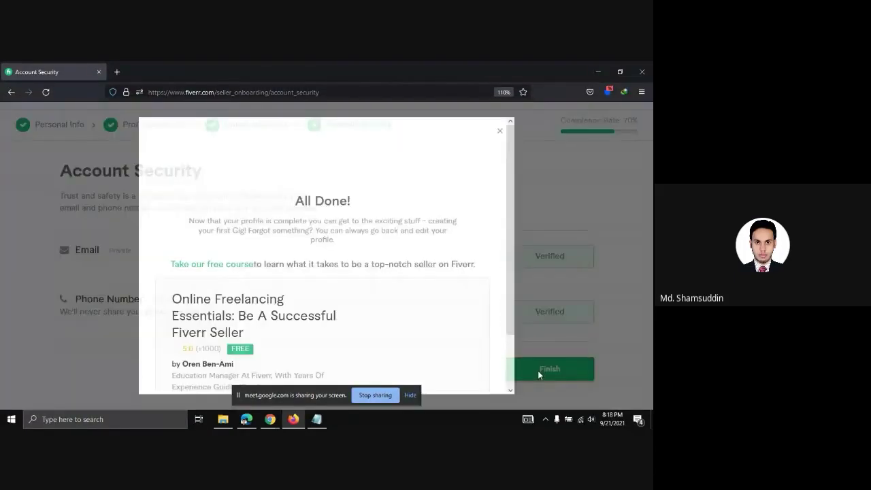
pyautogui.scroll(-2, 326, 272)
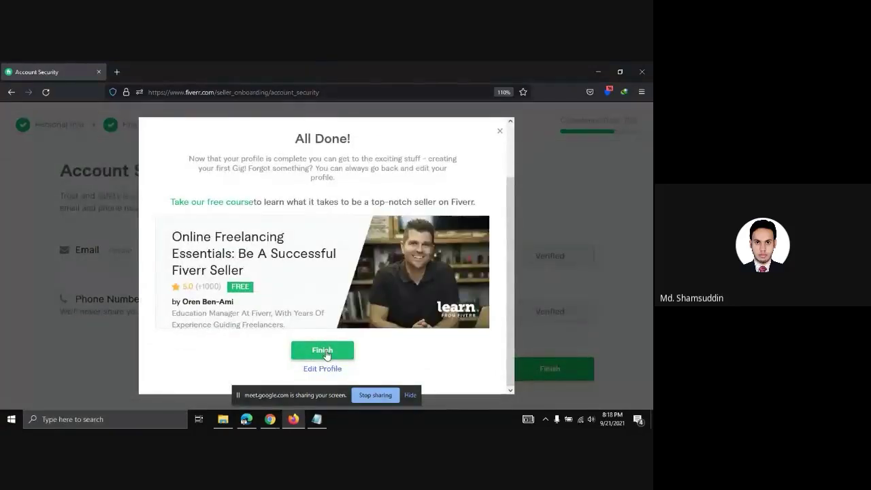
pyautogui.click(311, 352)
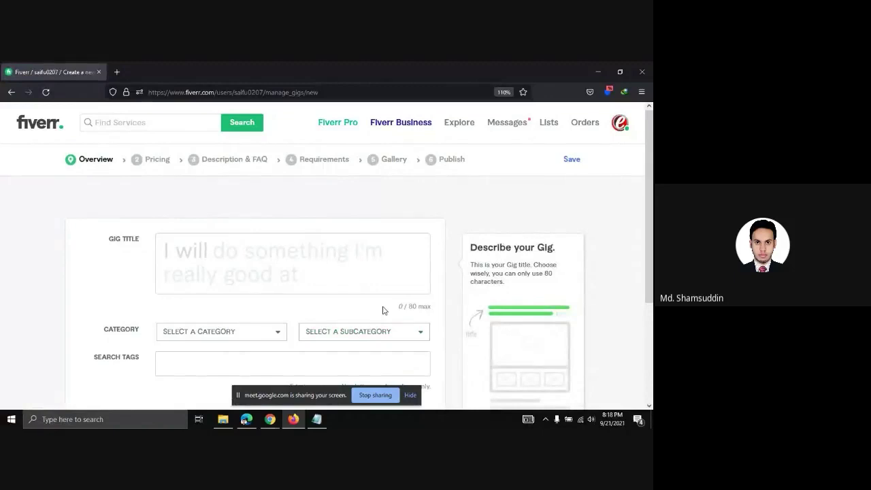
# Leave the new gig form without entering a title, return to the Fiverr home page, and open the account's own profile
pyautogui.click(369, 266)
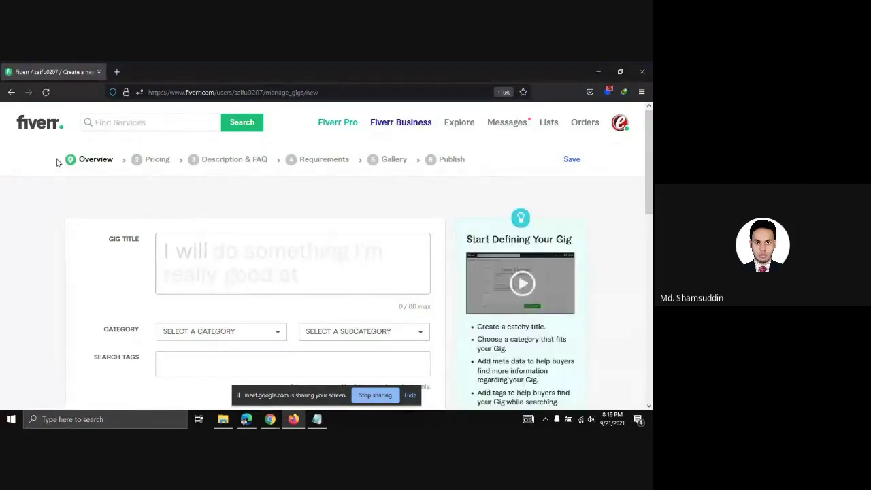
pyautogui.click(34, 123)
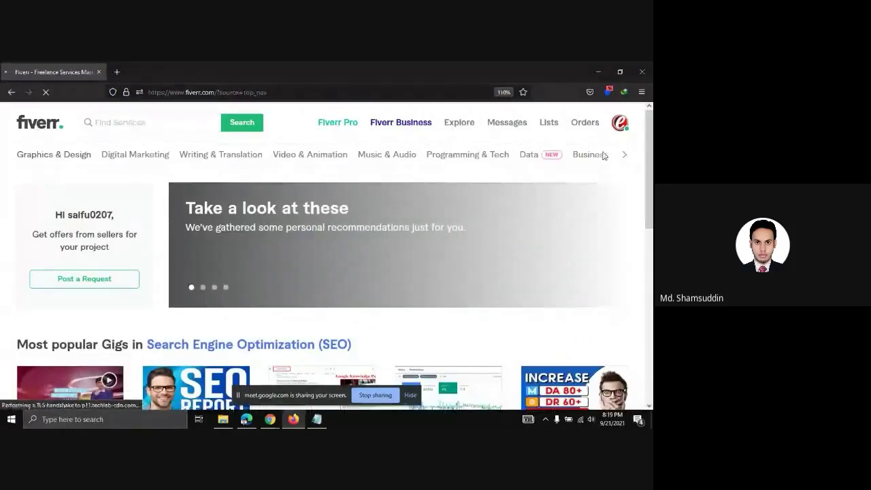
pyautogui.click(621, 123)
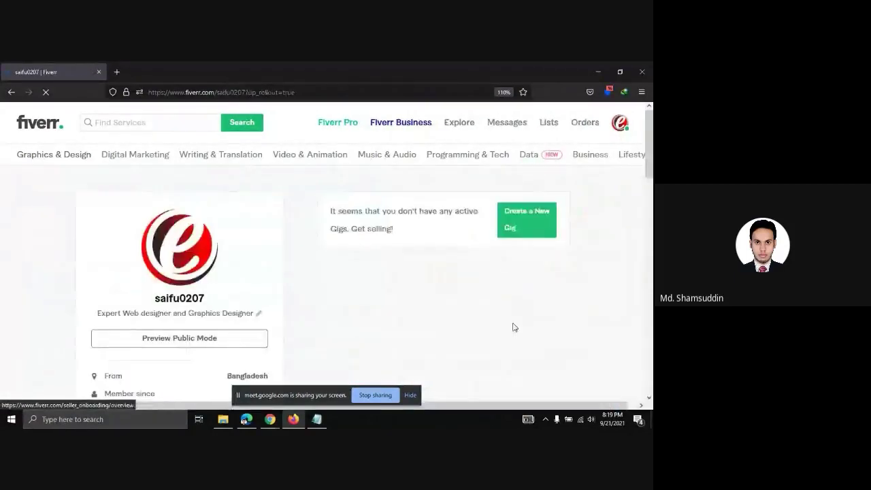
# Start a new gig from the profile and proceed through the seller overview and profile do's and don'ts to Personal Info
pyautogui.scroll(-2, 516, 327)
pyautogui.click(526, 156)
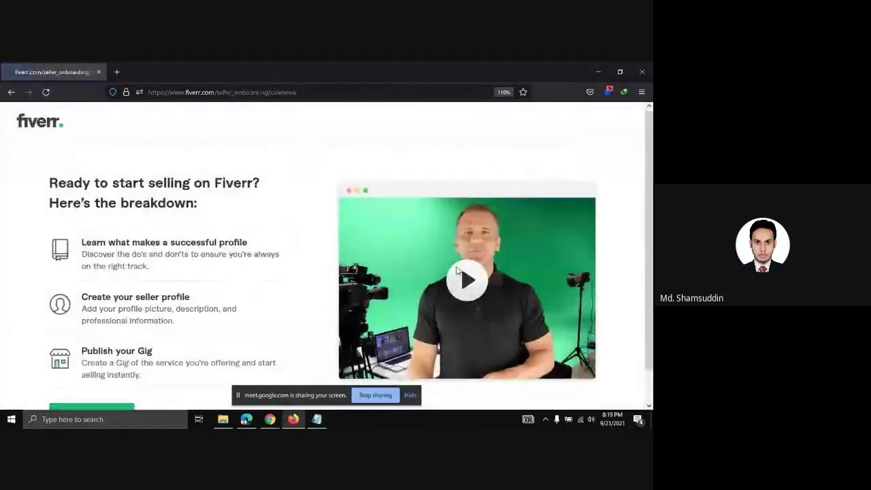
pyautogui.scroll(-1, 307, 286)
pyautogui.click(101, 379)
pyautogui.scroll(-1, 347, 242)
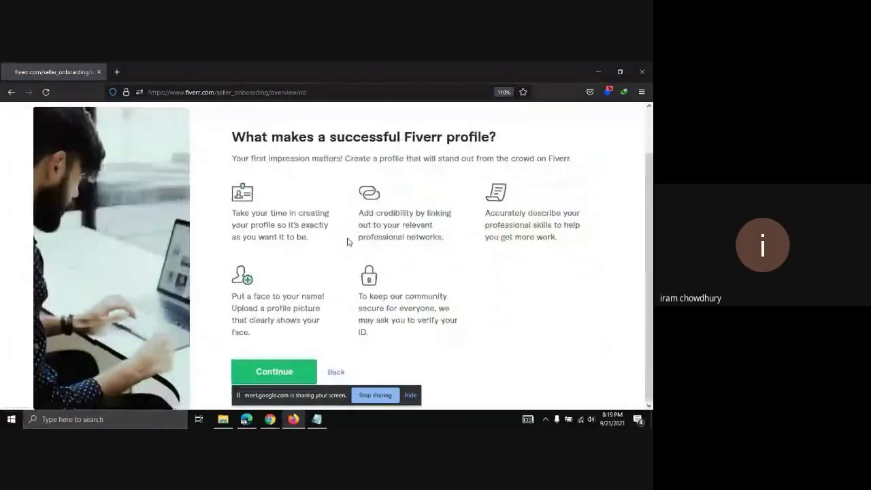
pyautogui.click(293, 373)
pyautogui.scroll(-1, 338, 326)
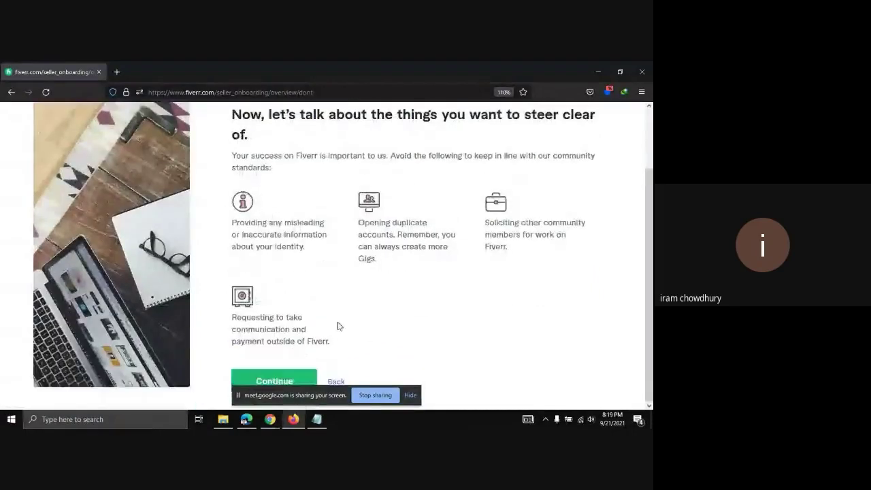
pyautogui.click(290, 387)
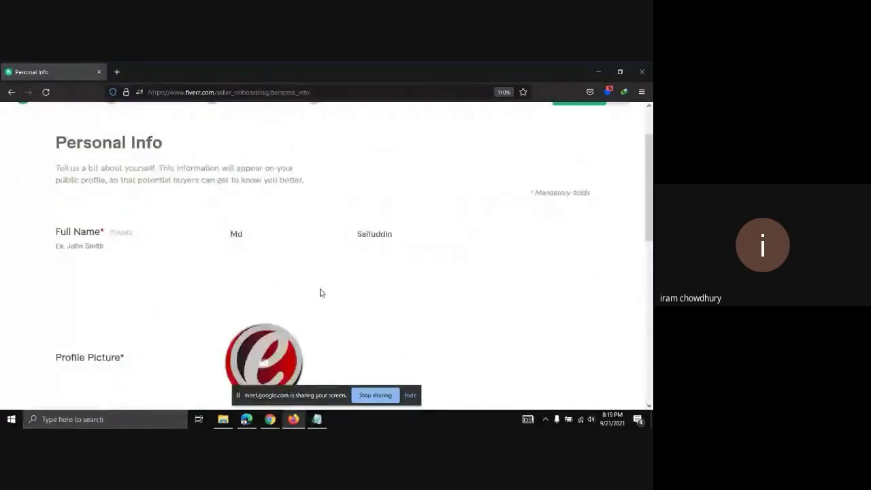
# Continue through Personal Info and Professional Info with the existing entries to reach Linked Accounts
pyautogui.scroll(-5, 321, 292)
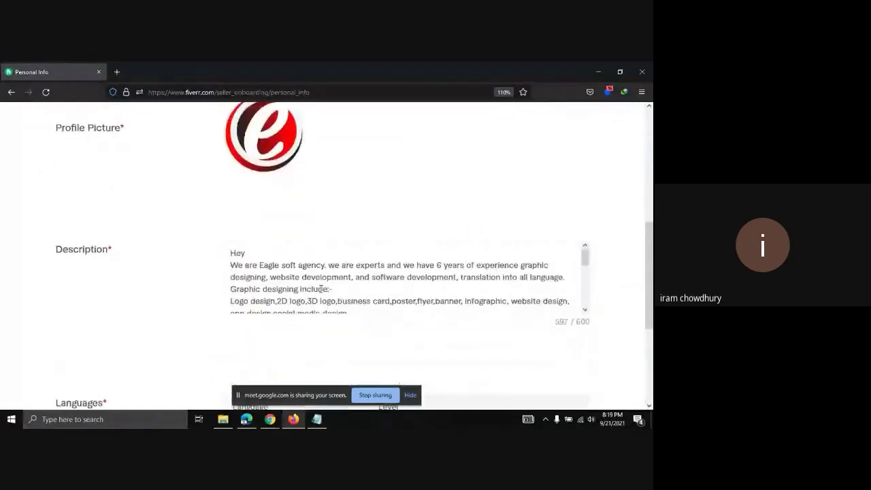
pyautogui.scroll(-1, 321, 289)
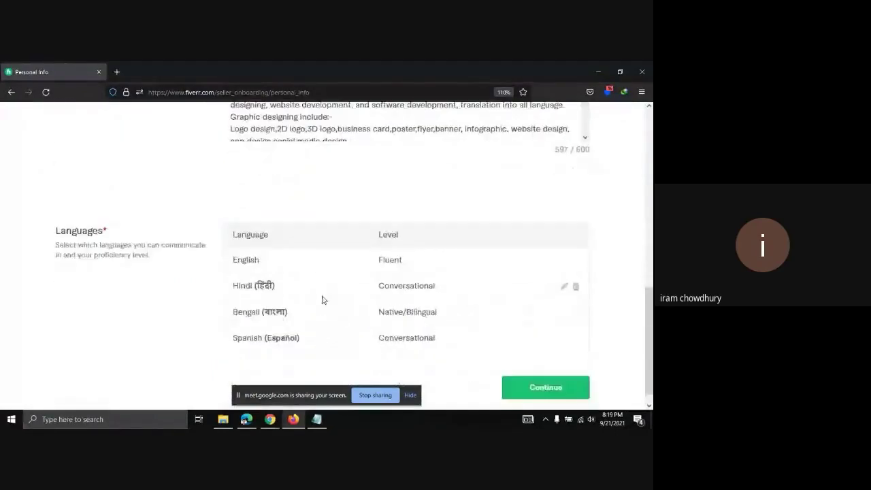
pyautogui.click(538, 376)
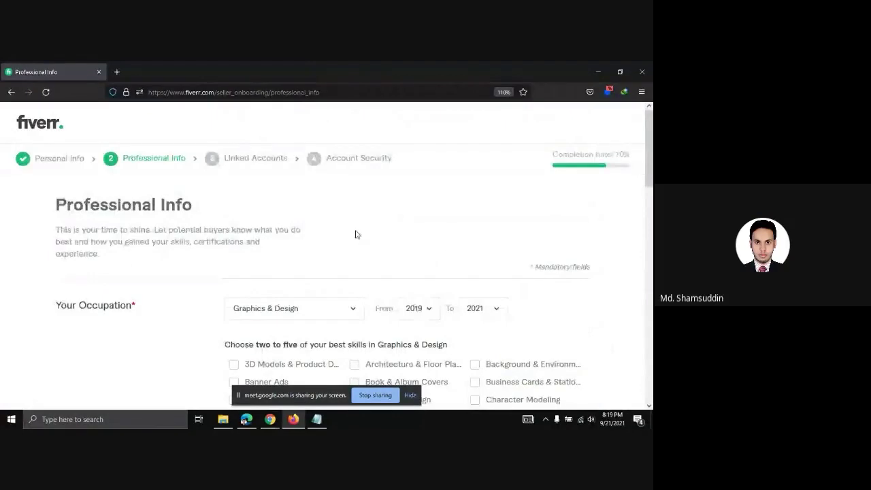
pyautogui.scroll(-8, 391, 254)
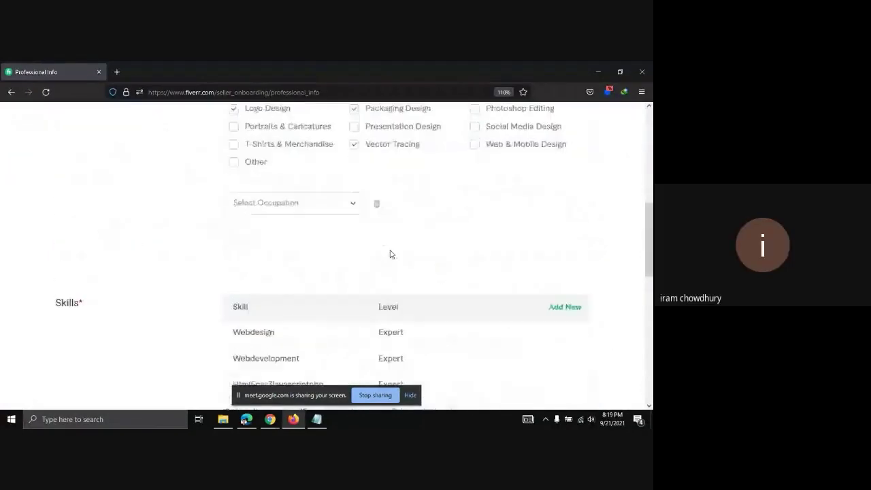
pyautogui.scroll(-10, 391, 254)
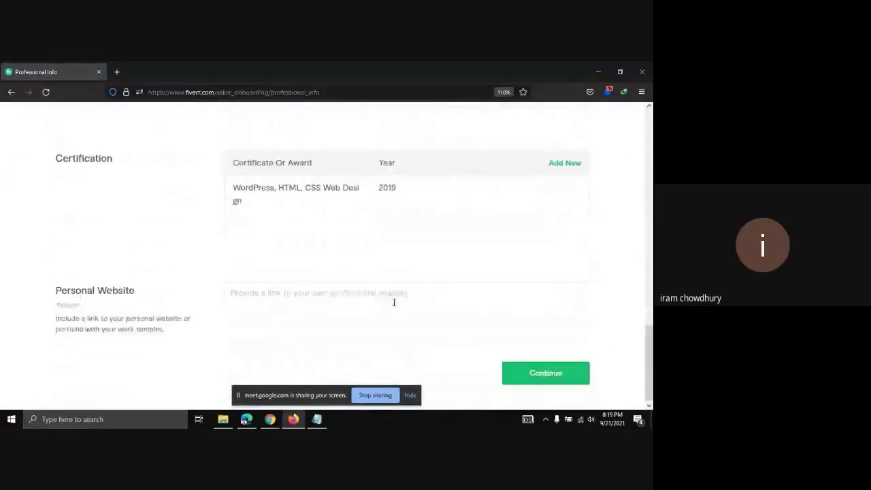
pyautogui.click(554, 375)
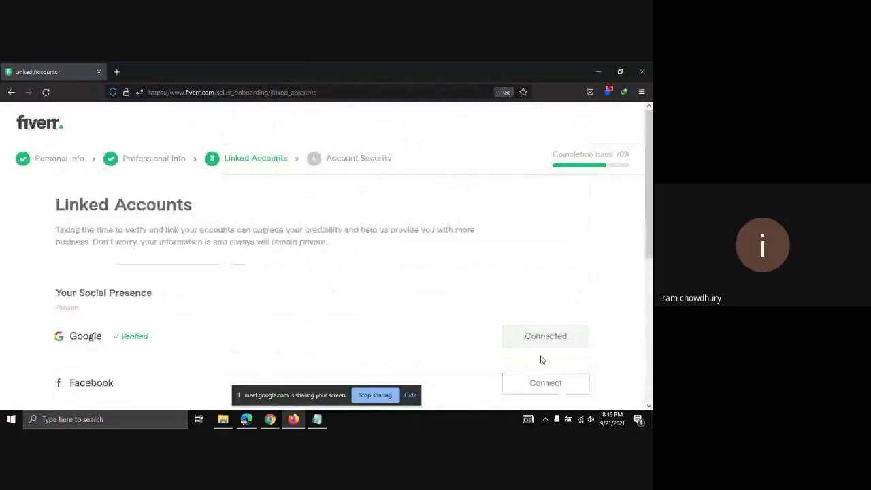
# Look over the social and professional account connections, and continue to the Account Security stage without linking more accounts
pyautogui.scroll(-4, 372, 275)
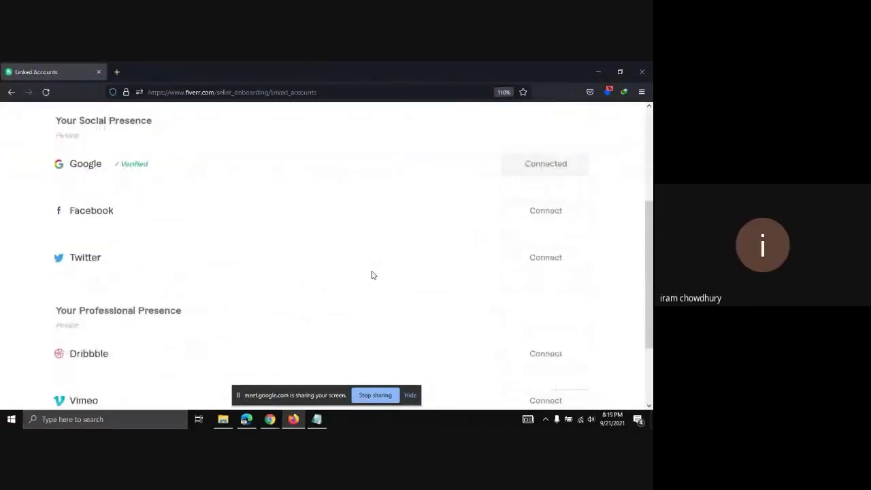
pyautogui.scroll(4, 371, 275)
pyautogui.scroll(-4, 372, 275)
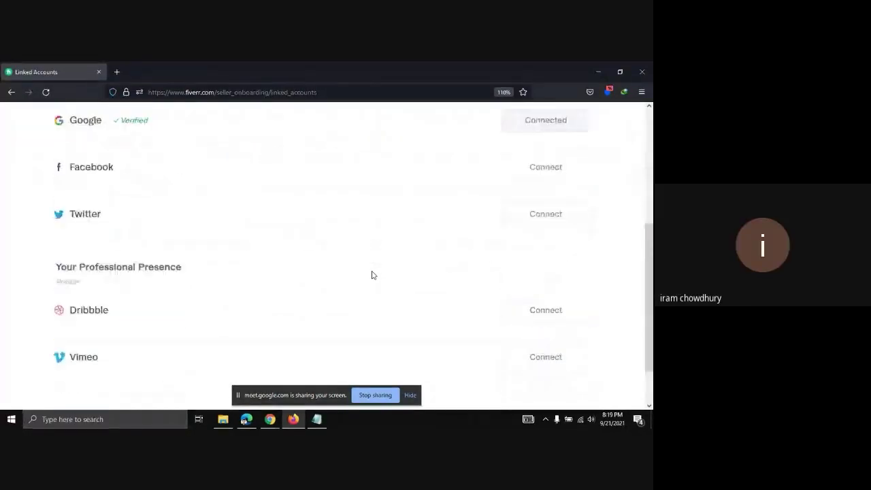
pyautogui.scroll(-1, 372, 275)
pyautogui.click(559, 367)
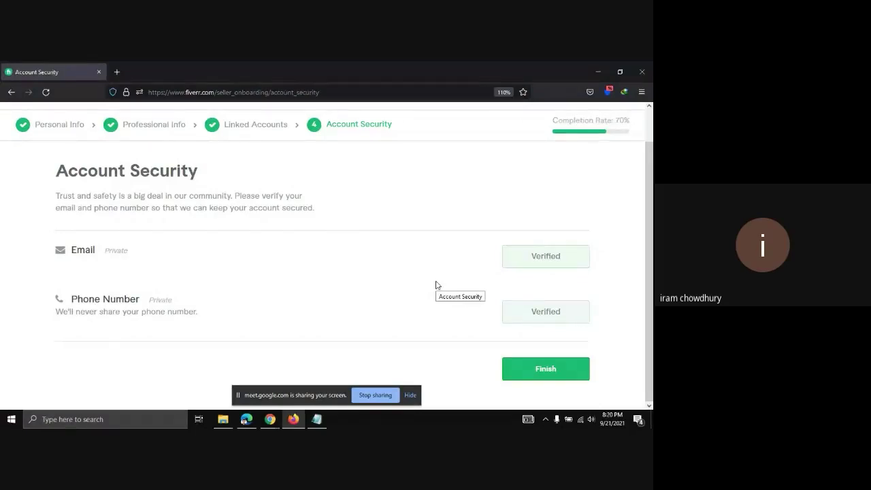
# Return to the Personal Info stage and review the name, profile picture, description and languages
pyautogui.click(60, 125)
pyautogui.scroll(-5, 164, 263)
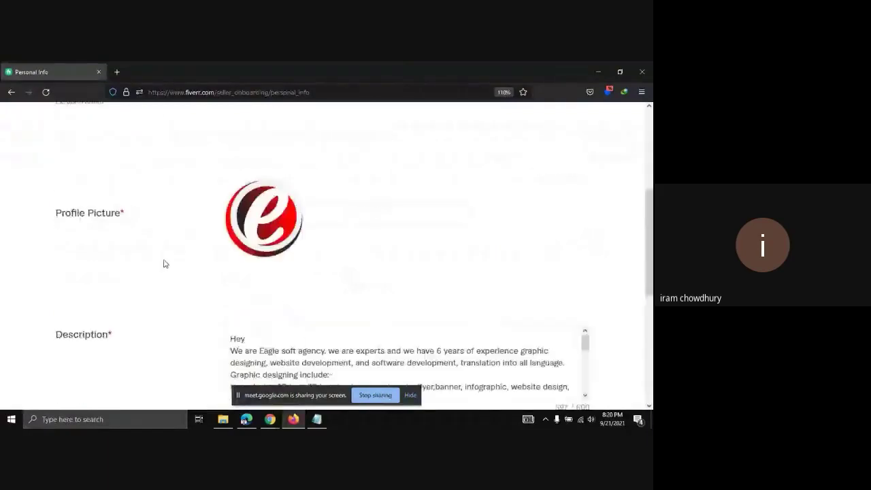
pyautogui.scroll(-4, 202, 288)
pyautogui.scroll(3, 210, 292)
pyautogui.scroll(-2, 266, 287)
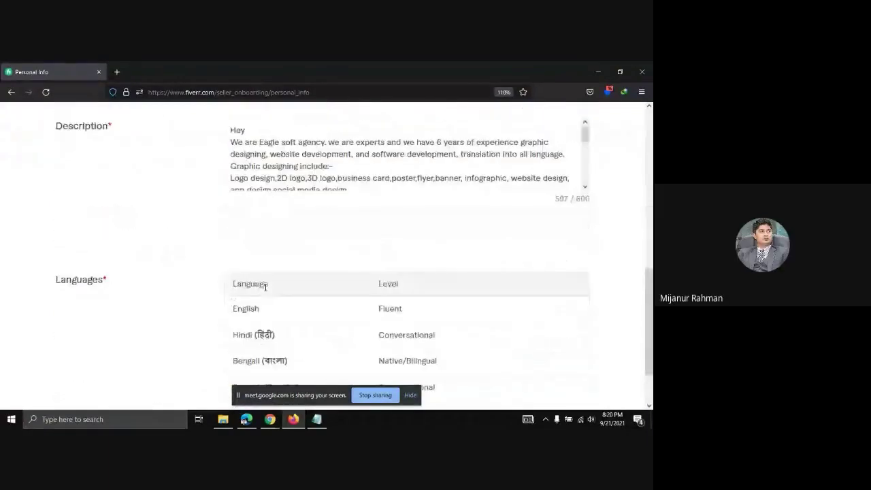
pyautogui.scroll(-2, 322, 163)
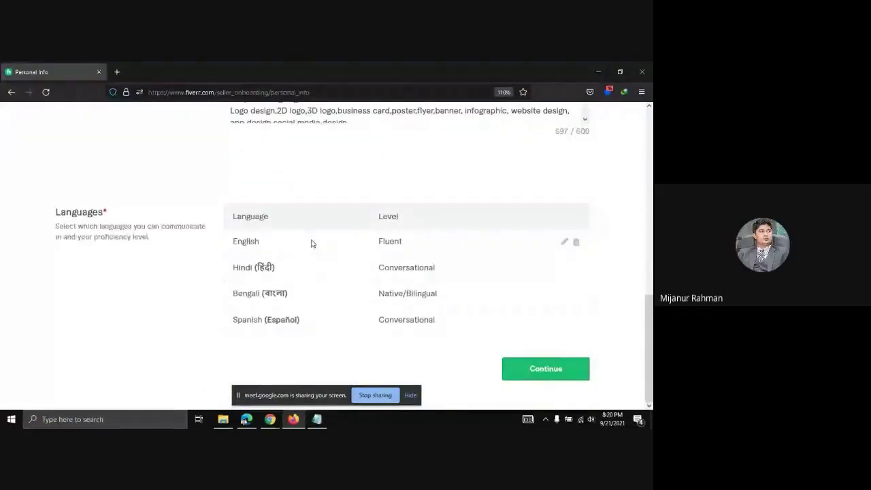
pyautogui.scroll(4, 312, 243)
pyautogui.scroll(3, 313, 244)
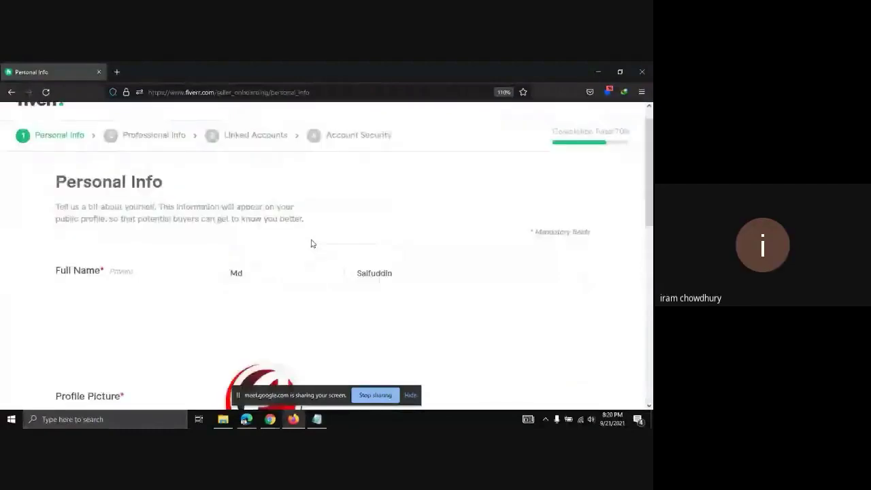
pyautogui.scroll(-3, 312, 243)
pyautogui.scroll(-5, 313, 243)
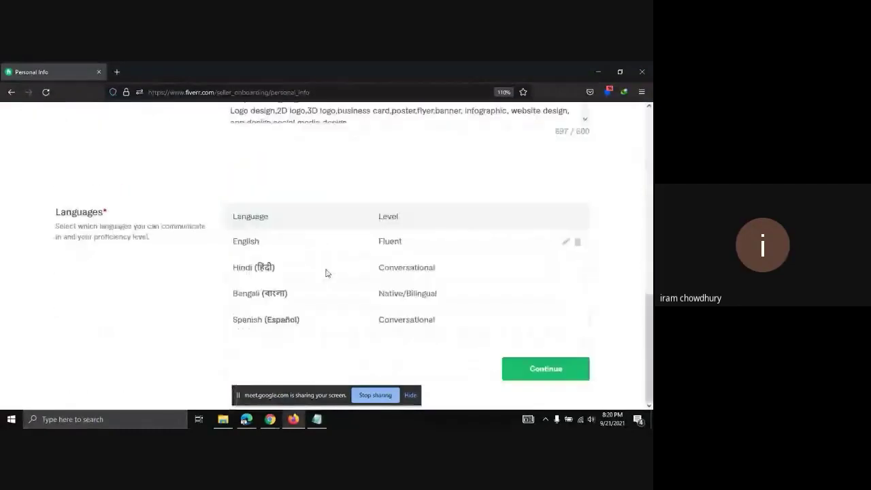
# Continue to Professional Info and review the occupation skills, education and certification entries
pyautogui.click(543, 376)
pyautogui.scroll(-10, 227, 260)
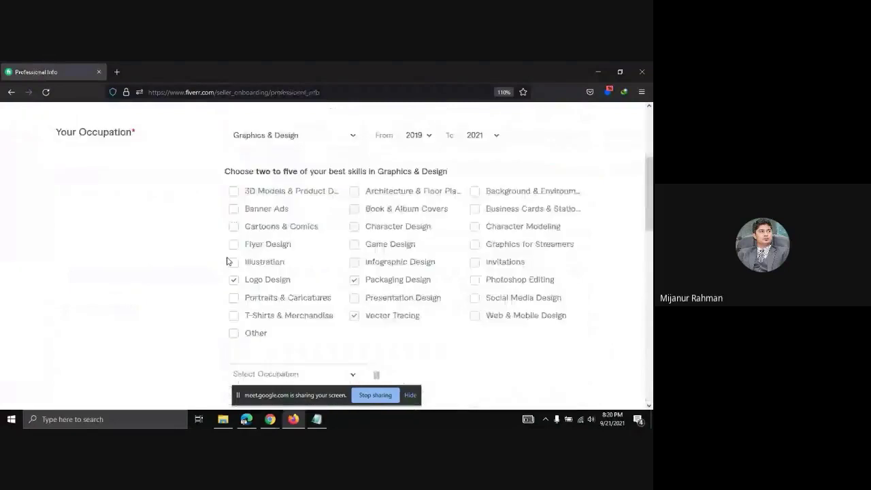
pyautogui.scroll(-5, 227, 260)
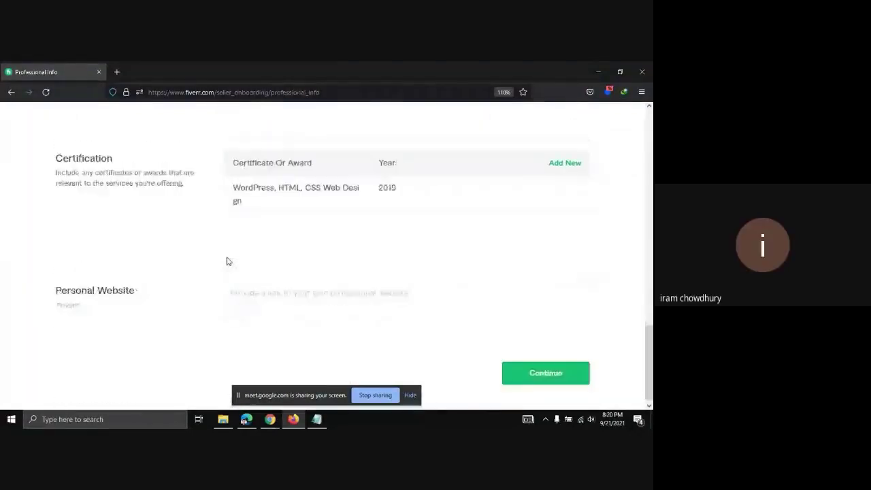
pyautogui.scroll(2, 239, 290)
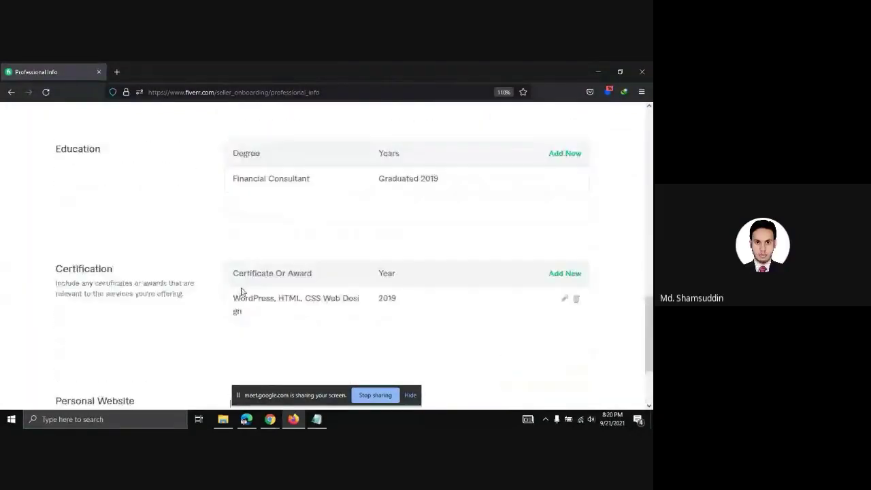
pyautogui.scroll(1, 241, 291)
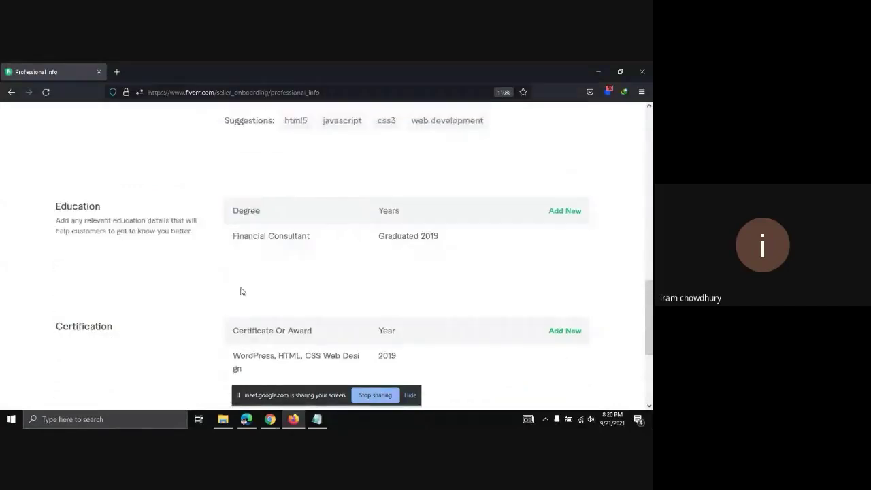
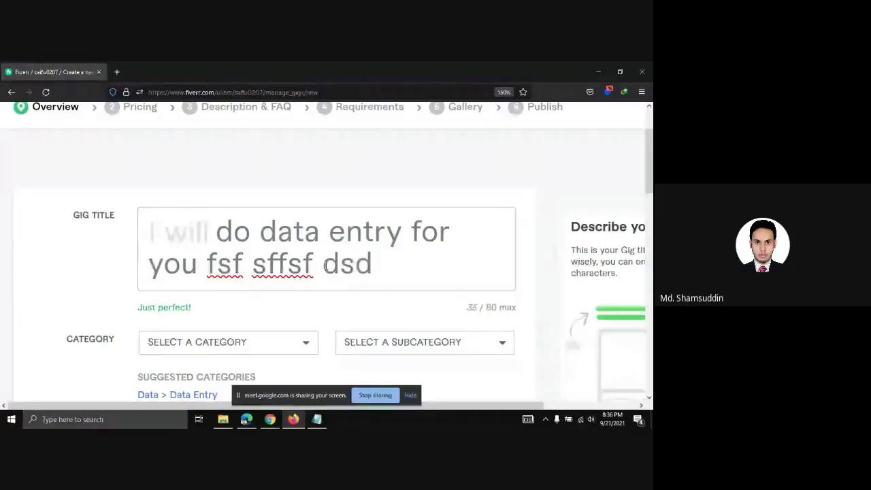
# Extend the gig title with filler text, and replace all the filler words after "do data entry for you" with "more than five"
pyautogui.write('da dad')
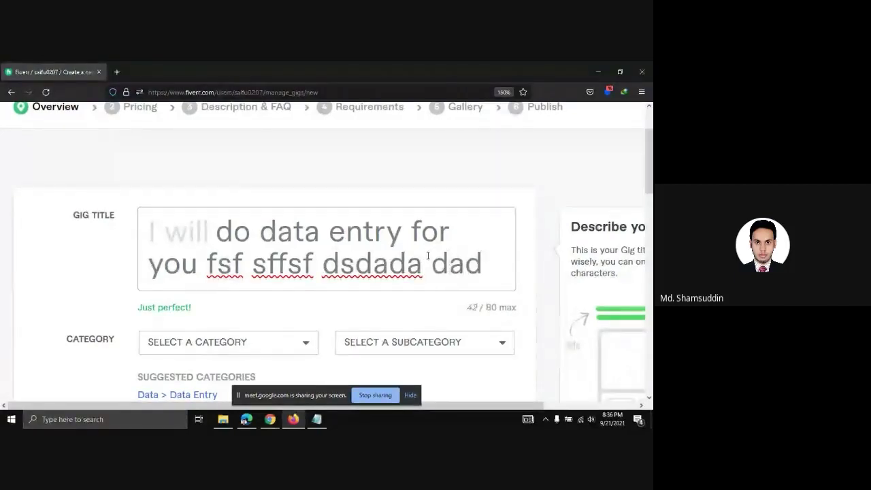
pyautogui.moveTo(484, 264); pyautogui.dragTo(209, 259)
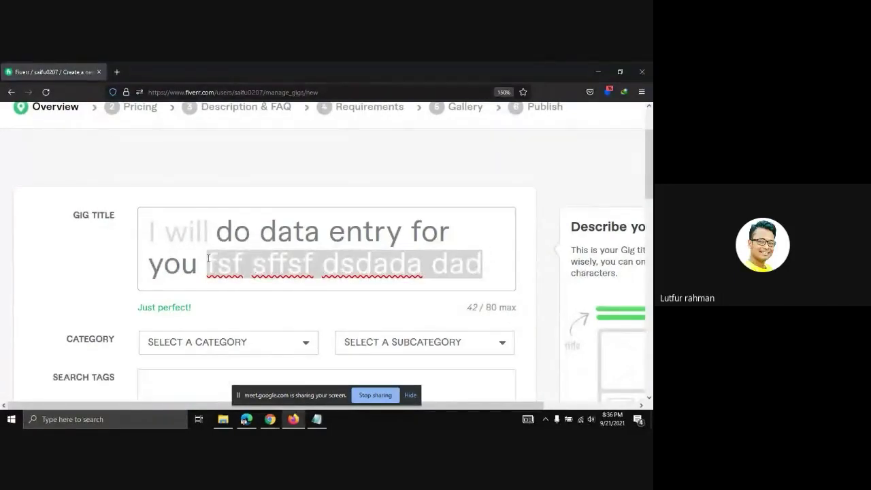
pyautogui.write('more ')
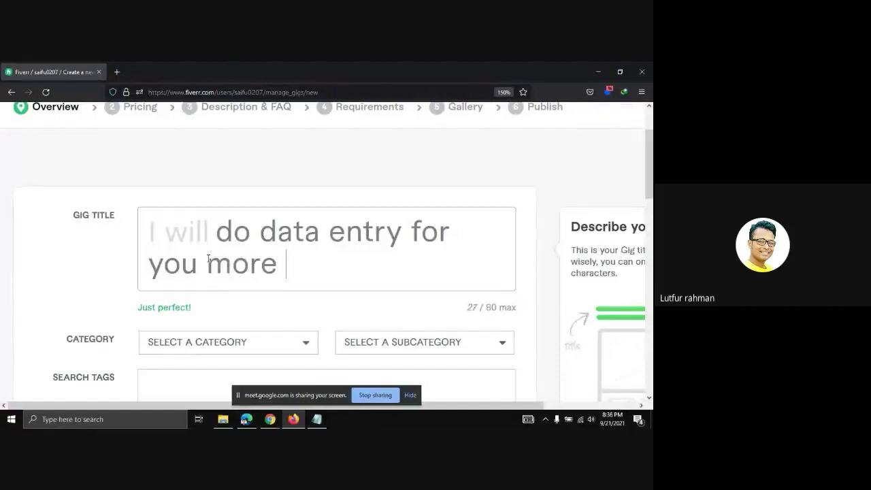
pyautogui.write('than')
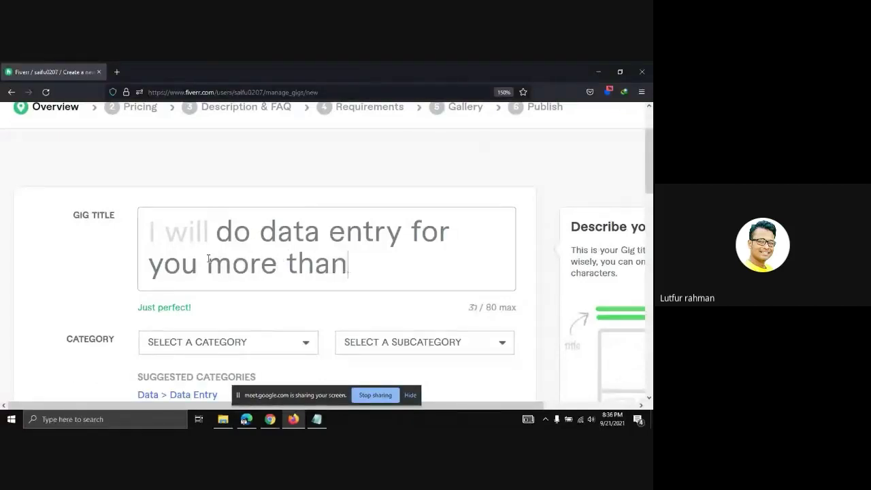
pyautogui.write('s')
pyautogui.press('BackSpace')
pyautogui.write('five')
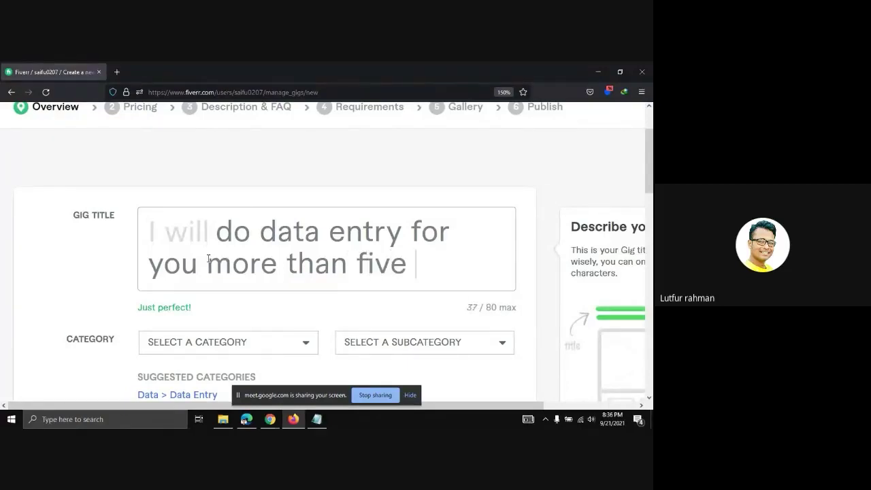
# Erase the entire entered text from the gig title
pyautogui.press('BackSpace')
pyautogui.press('BackSpace')
pyautogui.press('BackSpace')
pyautogui.press('BackSpace')
pyautogui.press('BackSpace')
pyautogui.press('BackSpace')
pyautogui.press('BackSpace')
pyautogui.press('BackSpace')
pyautogui.press('BackSpace')
pyautogui.press('BackSpace')
pyautogui.press('BackSpace')
pyautogui.press('BackSpace')
pyautogui.press('BackSpace')
pyautogui.press('BackSpace')
pyautogui.press('BackSpace')
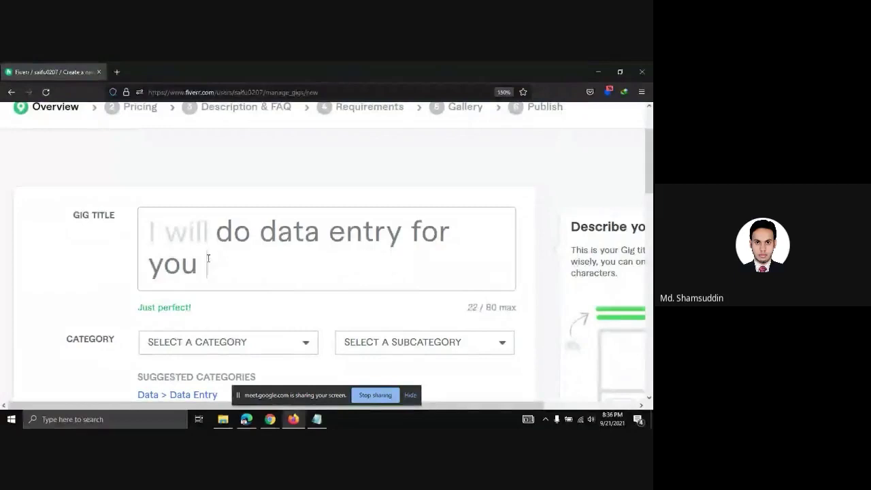
pyautogui.press('BackSpace')
pyautogui.press('BackSpace')
pyautogui.press('BackSpace')
pyautogui.press('BackSpace')
pyautogui.press('BackSpace')
pyautogui.press('BackSpace')
pyautogui.press('BackSpace')
pyautogui.press('BackSpace')
pyautogui.press('BackSpace')
pyautogui.press('BackSpace')
pyautogui.press('BackSpace')
pyautogui.press('BackSpace')
pyautogui.press('BackSpace')
pyautogui.press('BackSpace')
pyautogui.press('BackSpace')
pyautogui.press('BackSpace')
pyautogui.press('BackSpace')
pyautogui.press('BackSpace')
pyautogui.press('BackSpace')
pyautogui.press('BackSpace')
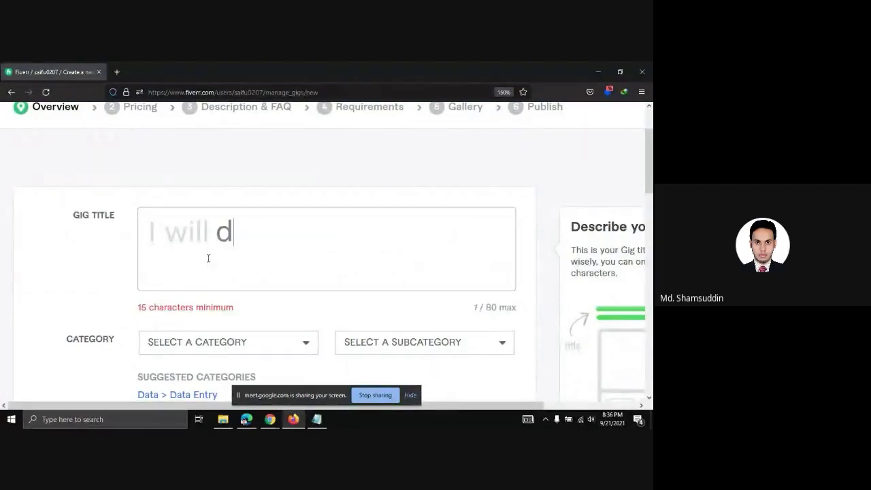
pyautogui.press('BackSpace')
# Copy "create WordPress website." from Fiverr.txt in Notepad into the Fiverr gig title, and remove the trailing extra character
pyautogui.hotkey('alt', 'Tab')
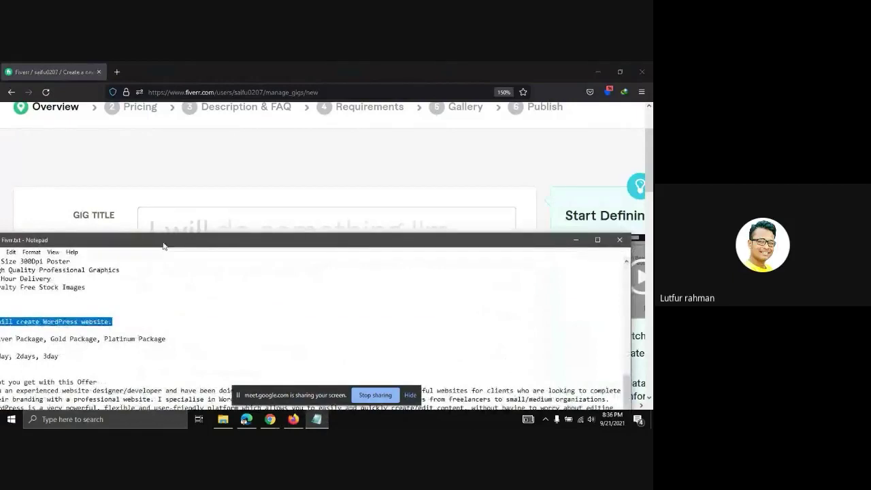
pyautogui.moveTo(164, 244); pyautogui.dragTo(298, 250)
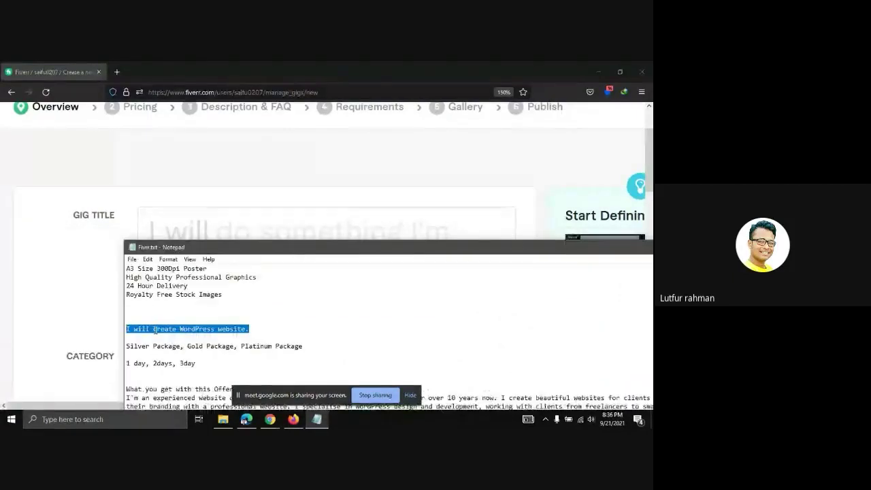
pyautogui.moveTo(154, 329); pyautogui.dragTo(272, 335)
pyautogui.hotkey('ctrl', 'c')
pyautogui.hotkey('alt', 'Tab')
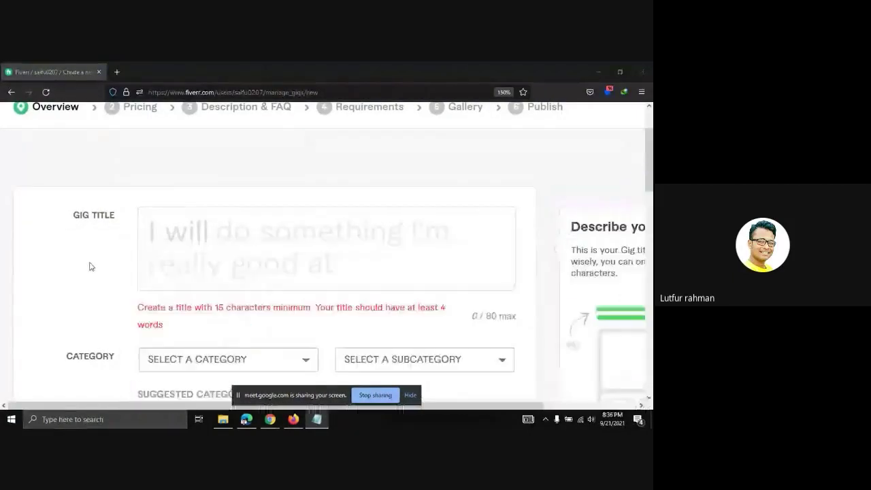
pyautogui.click(323, 234)
pyautogui.hotkey('ctrl', 'v')
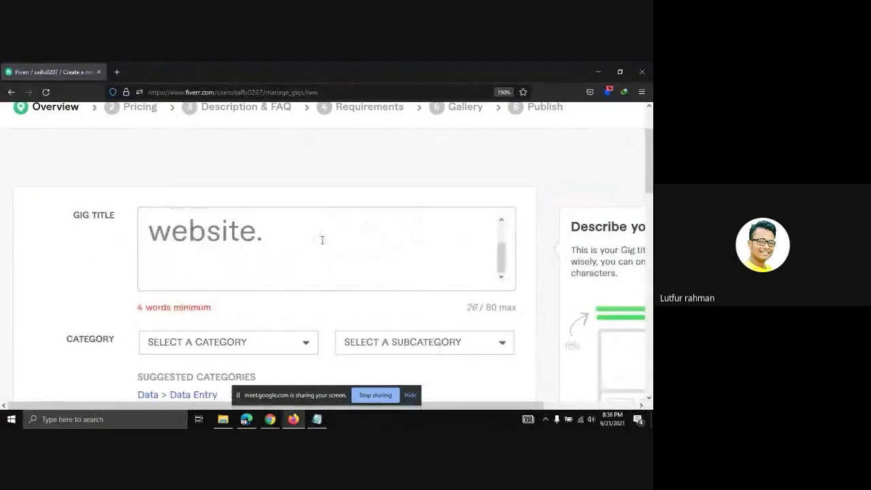
pyautogui.press('BackSpace')
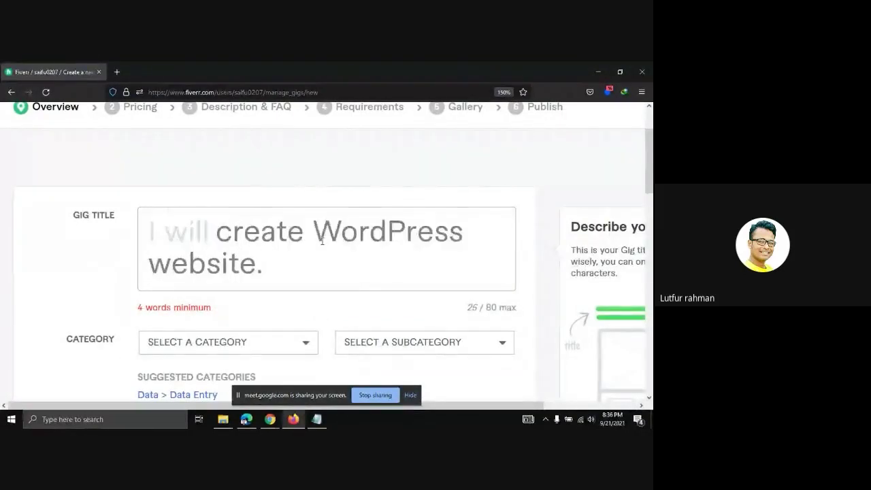
# Replace the gig title text with "do data entry for you"
pyautogui.scroll(-3, 323, 241)
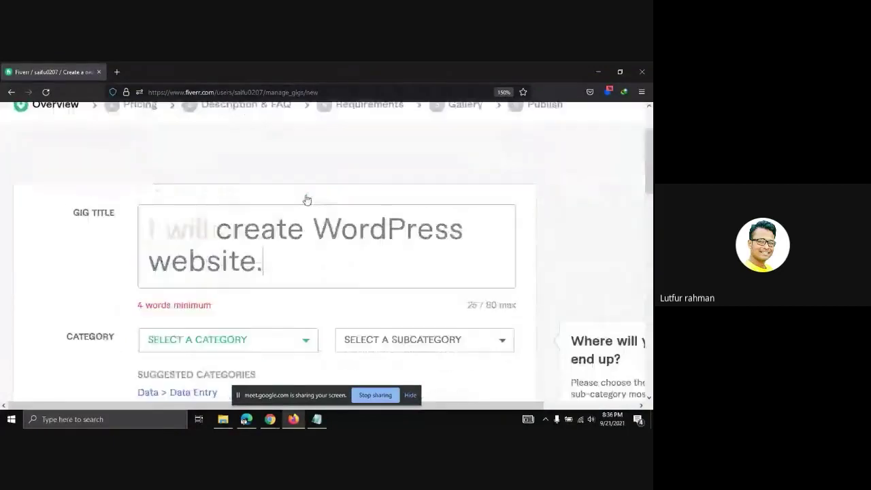
pyautogui.scroll(3, 305, 197)
pyautogui.click(227, 235)
pyautogui.moveTo(227, 235); pyautogui.dragTo(258, 278)
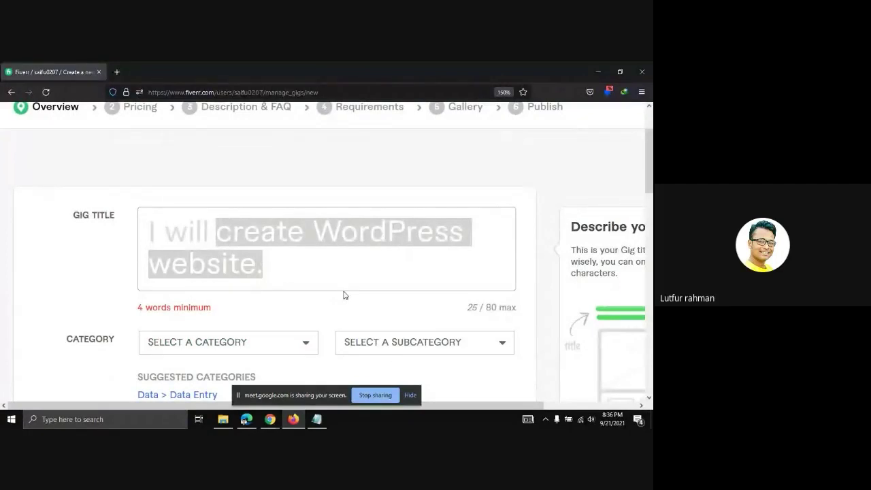
pyautogui.write('do ')
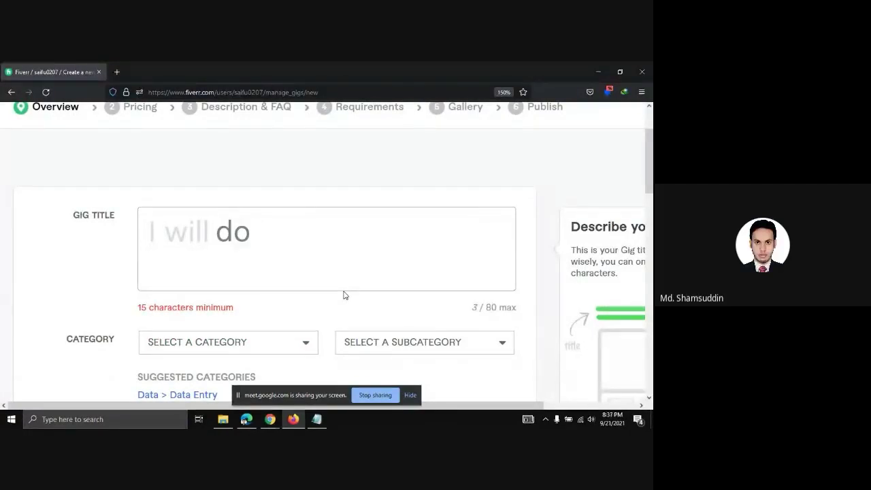
pyautogui.write('data ent')
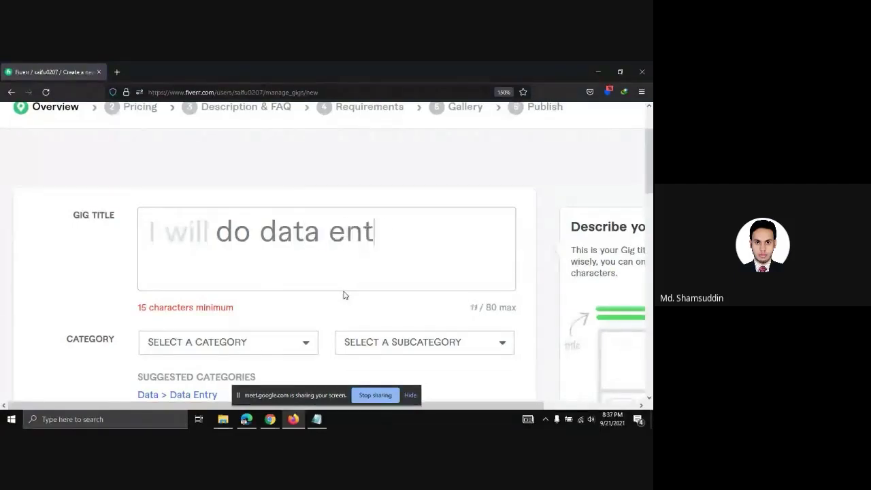
pyautogui.write('ry fou')
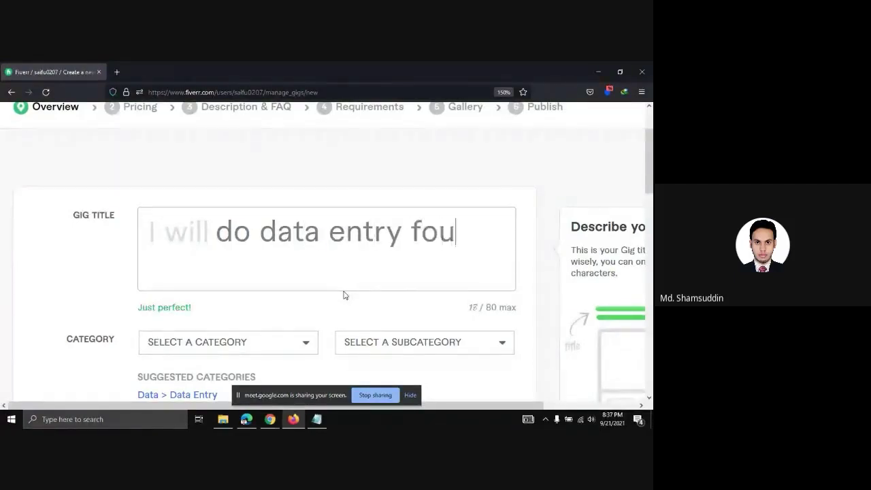
pyautogui.press('BackSpace')
pyautogui.write('r ')
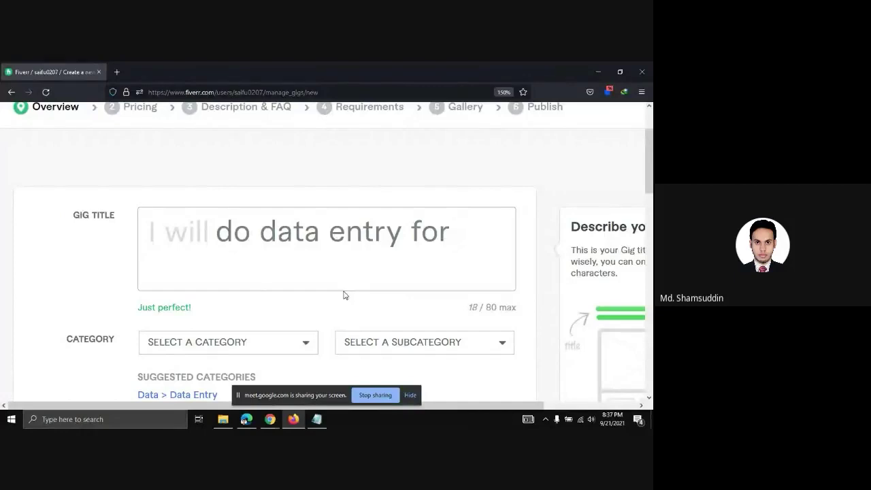
pyautogui.write('you')
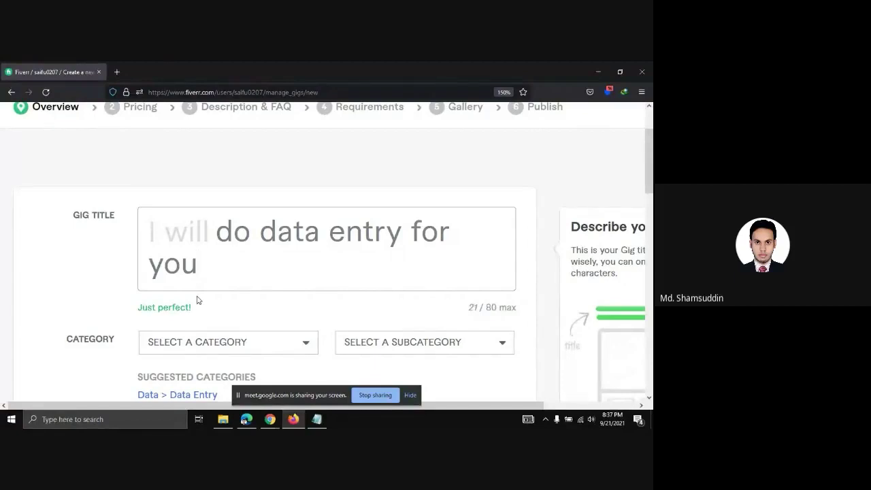
# Set the gig category to Data and its subcategory to Data Entry
pyautogui.scroll(-2, 196, 302)
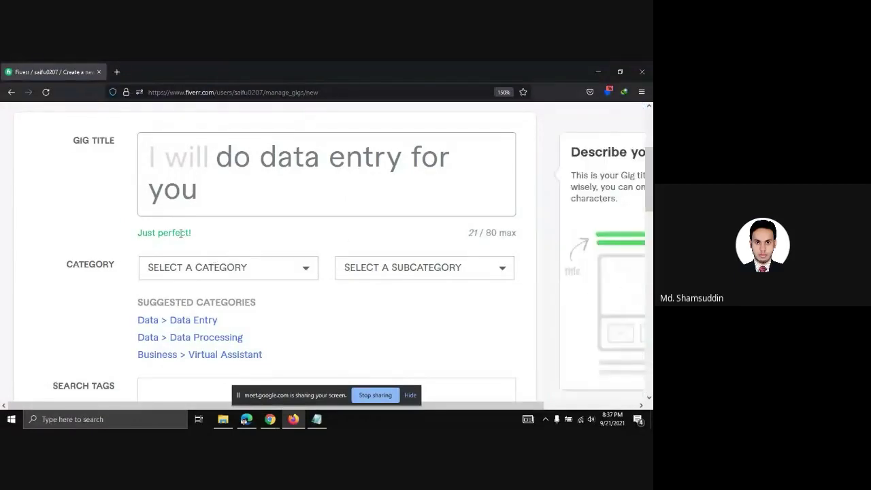
pyautogui.scroll(2, 225, 249)
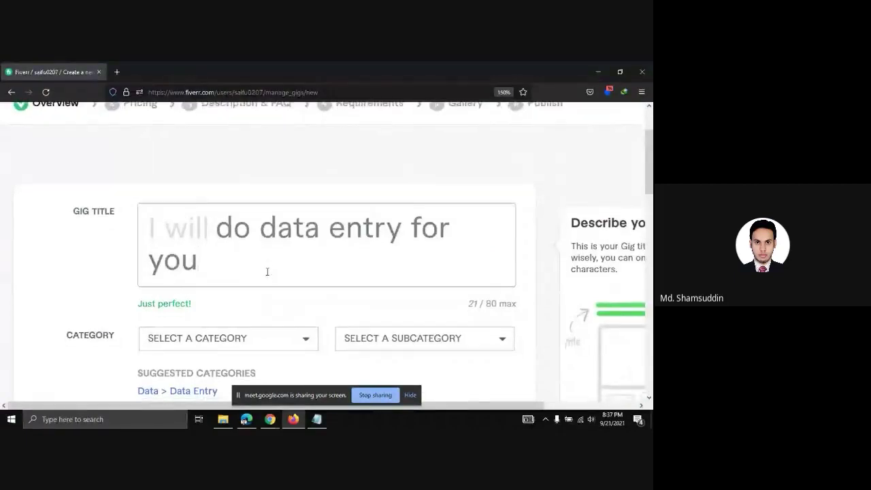
pyautogui.scroll(-4, 266, 275)
pyautogui.scroll(2, 278, 255)
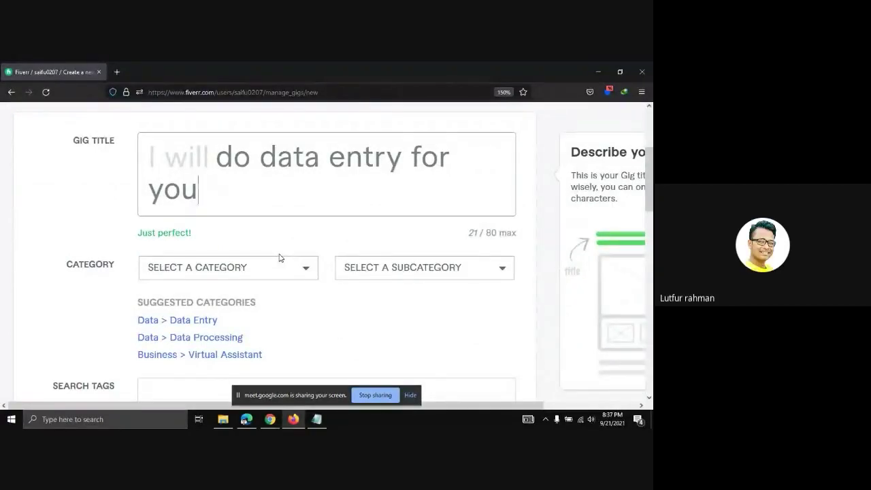
pyautogui.hotkey('ctrl', '-')
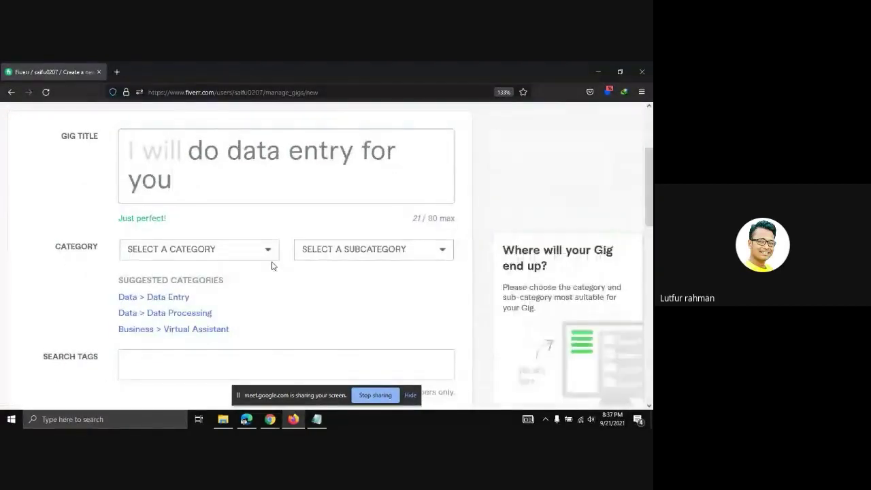
pyautogui.scroll(-1, 272, 267)
pyautogui.scroll(1, 272, 272)
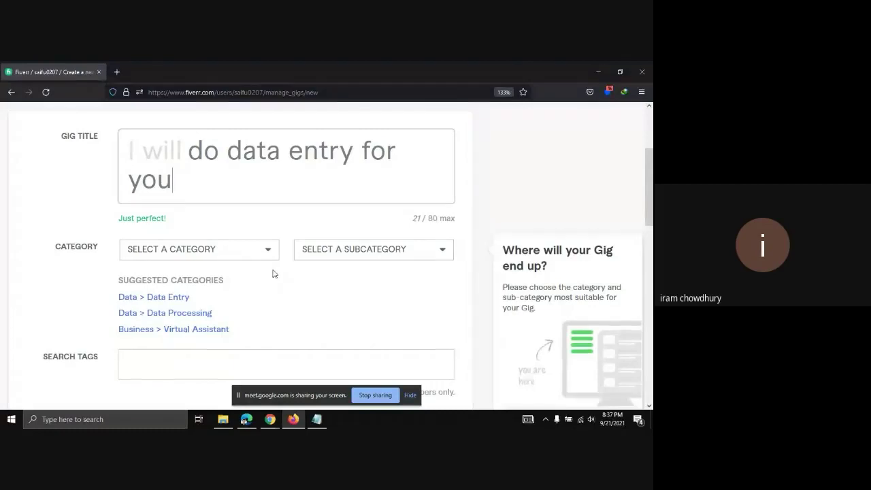
pyautogui.click(260, 252)
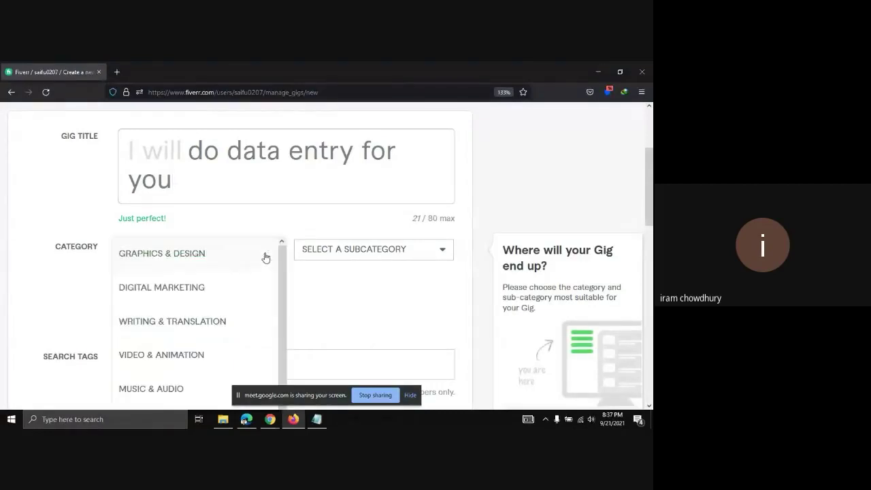
pyautogui.scroll(-1, 295, 273)
pyautogui.scroll(-3, 286, 275)
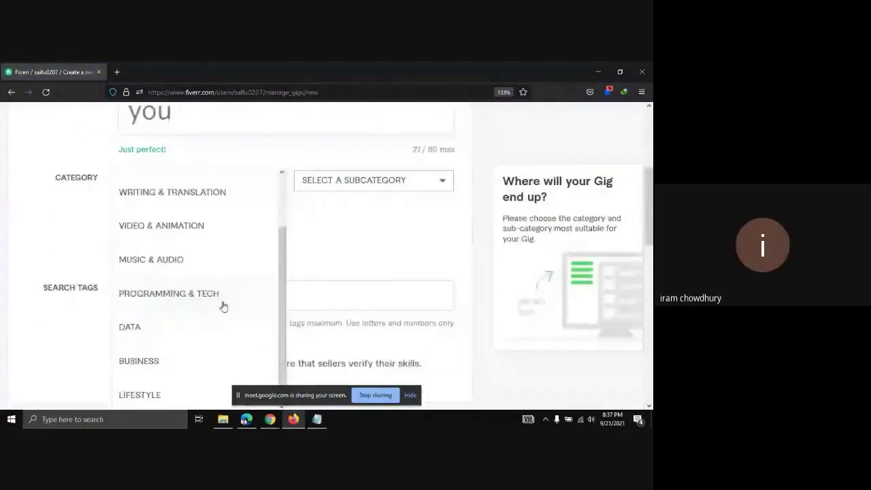
pyautogui.click(127, 330)
pyautogui.click(410, 182)
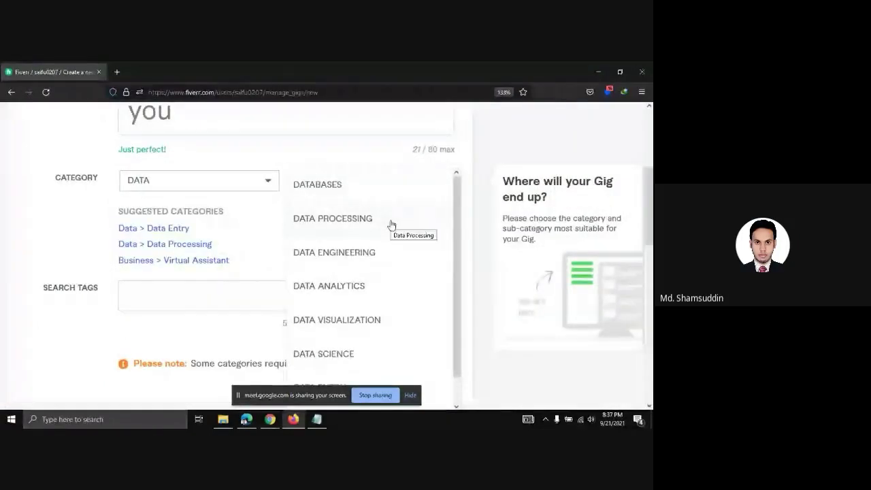
pyautogui.scroll(-2, 392, 225)
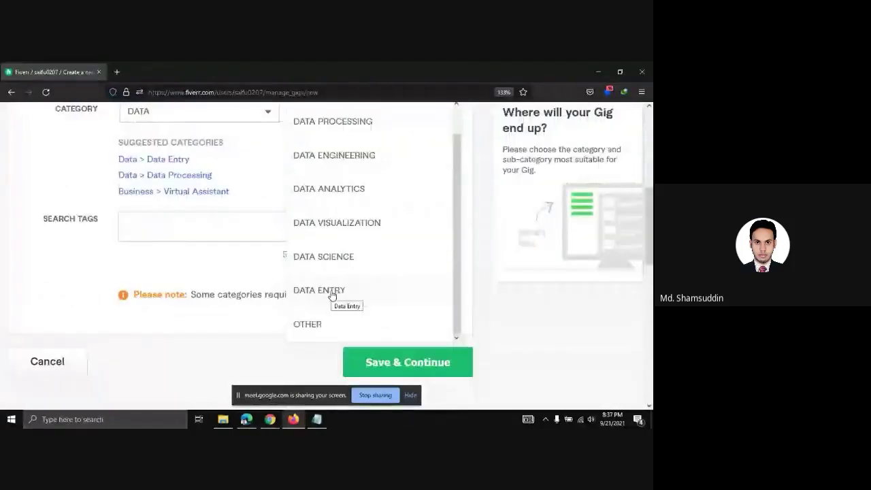
pyautogui.click(332, 293)
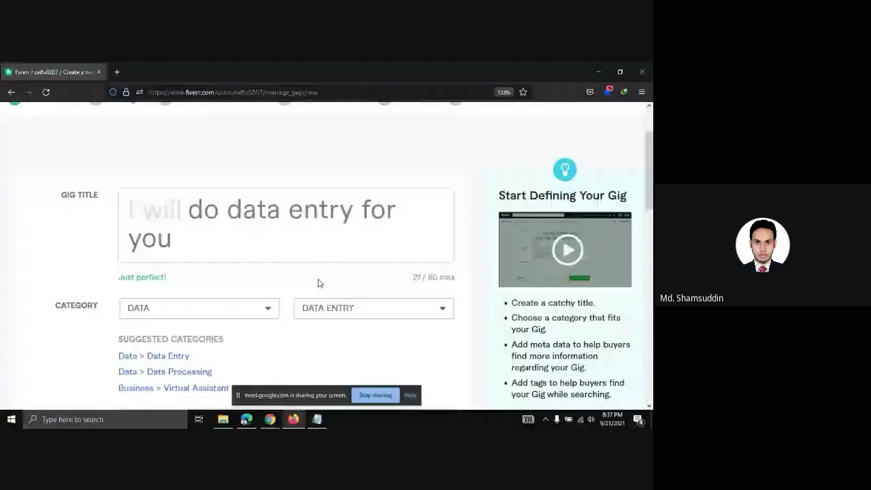
# Change the gig category to Graphics & Design and look through its subcategories
pyautogui.scroll(-1, 300, 272)
pyautogui.click(271, 254)
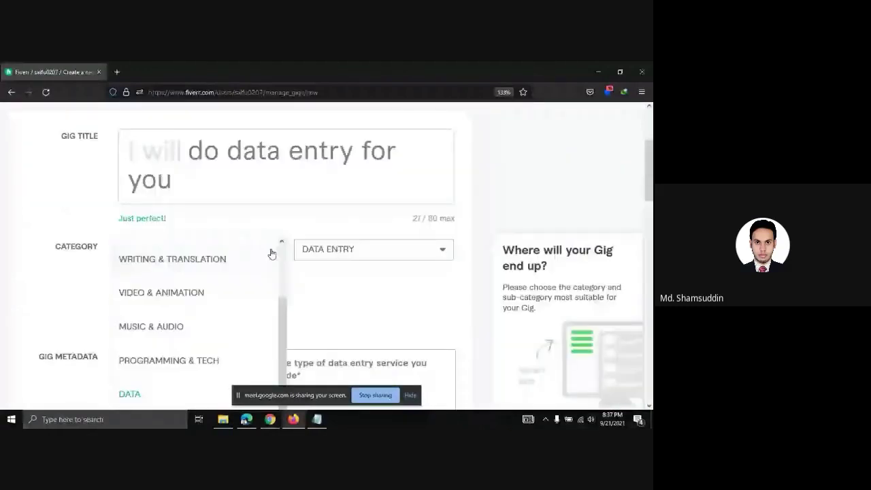
pyautogui.scroll(-2, 248, 275)
pyautogui.scroll(2, 188, 123)
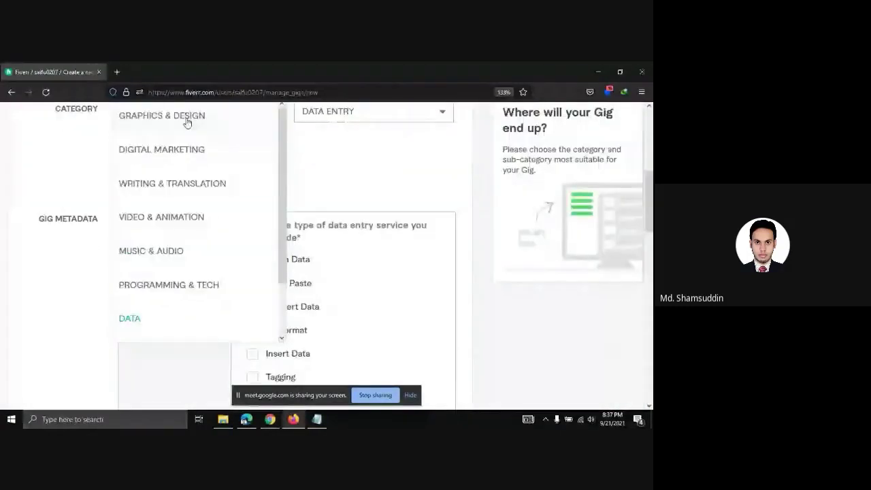
pyautogui.scroll(1, 187, 121)
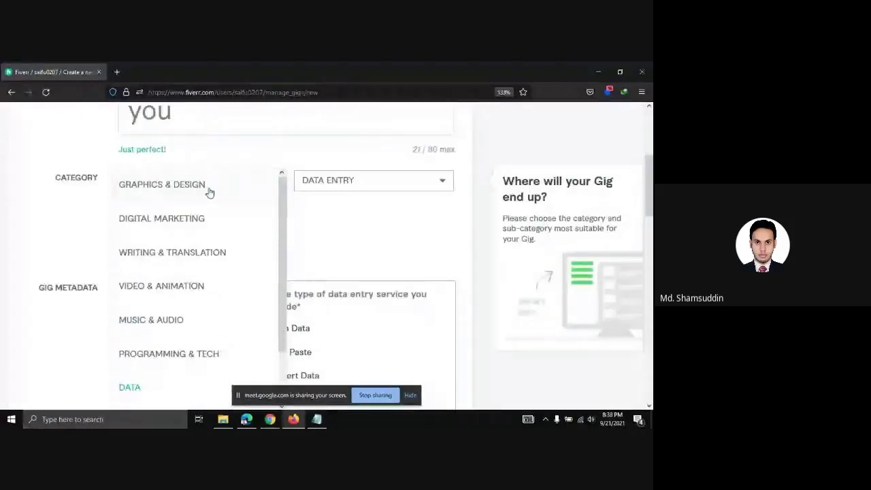
pyautogui.hotkey('ctrl', '-')
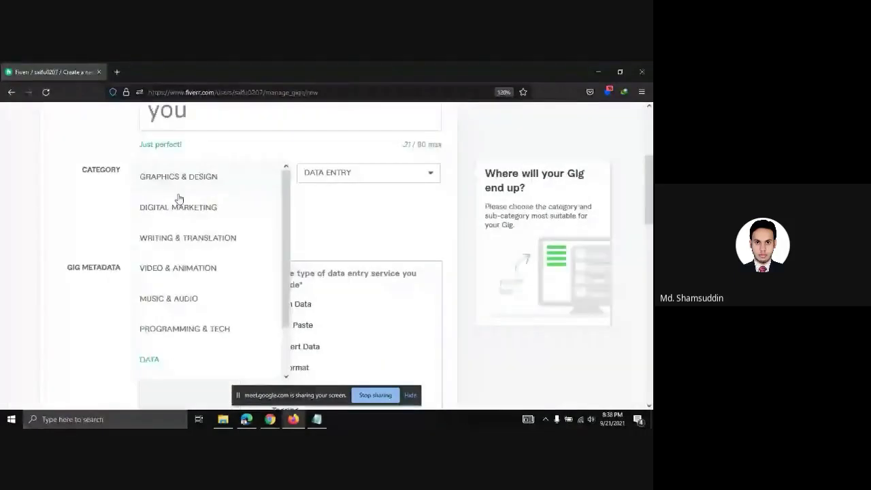
pyautogui.click(207, 183)
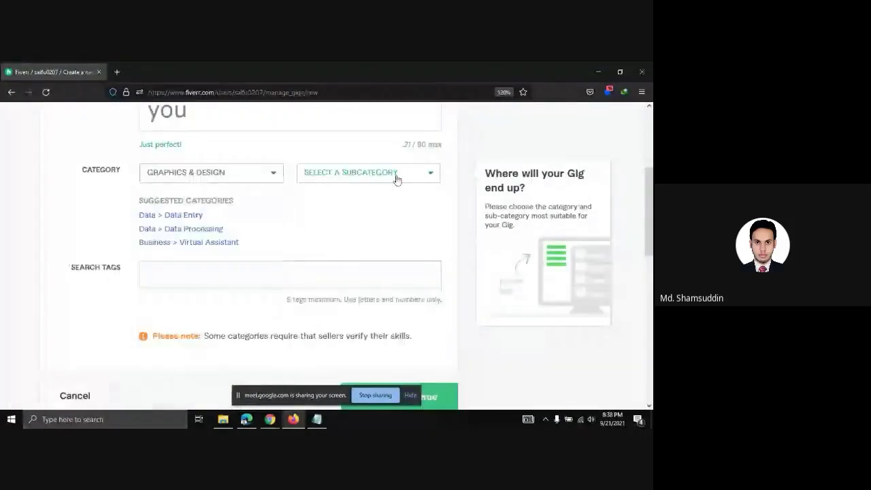
pyautogui.click(396, 175)
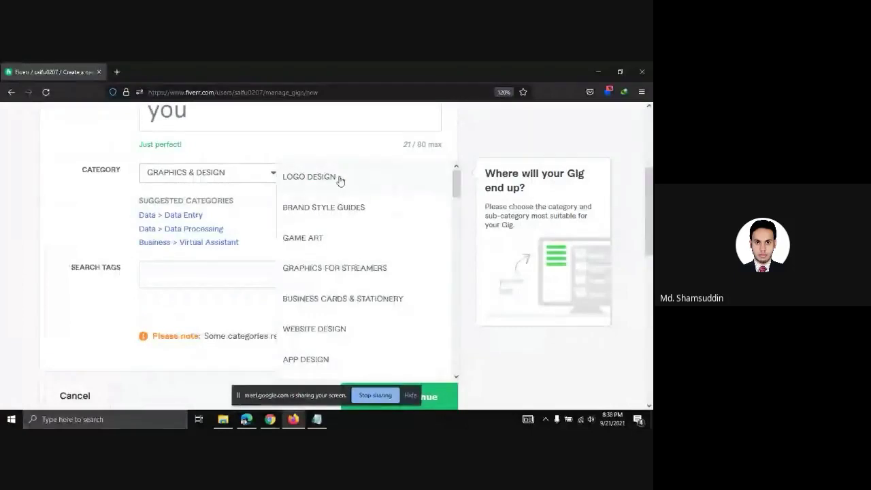
pyautogui.scroll(-1, 347, 211)
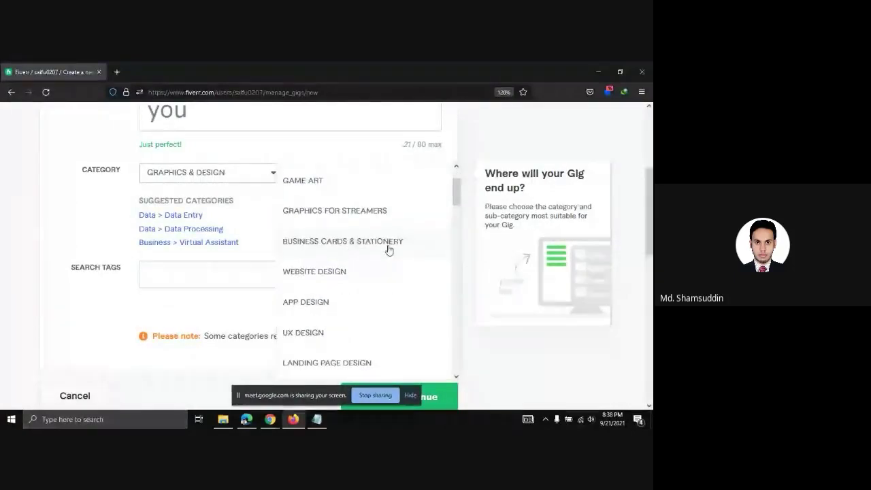
pyautogui.scroll(-1, 388, 251)
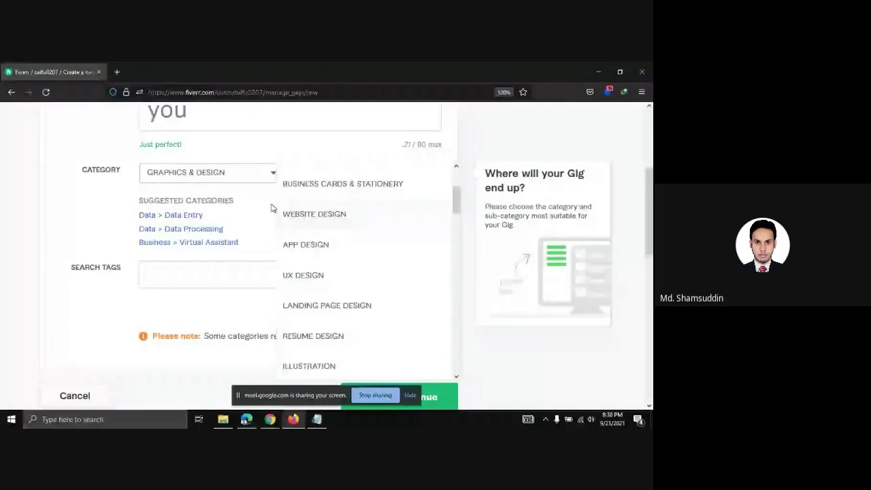
pyautogui.scroll(-1, 361, 222)
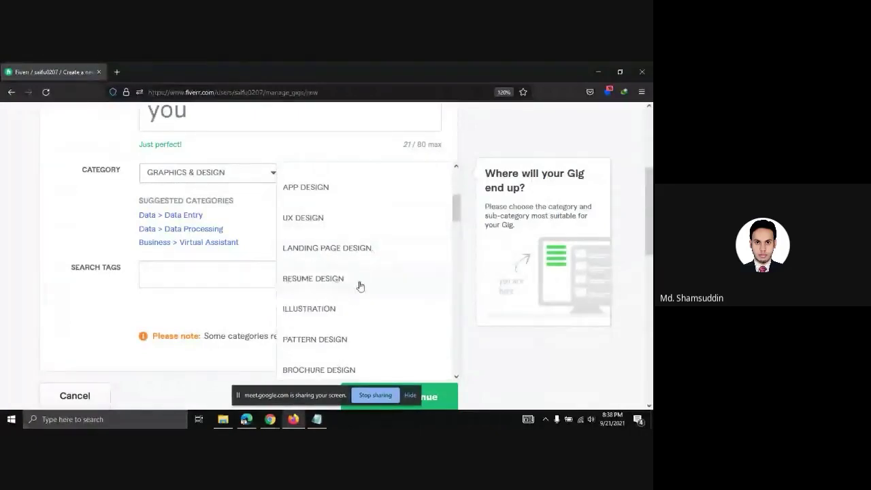
pyautogui.scroll(-1, 370, 291)
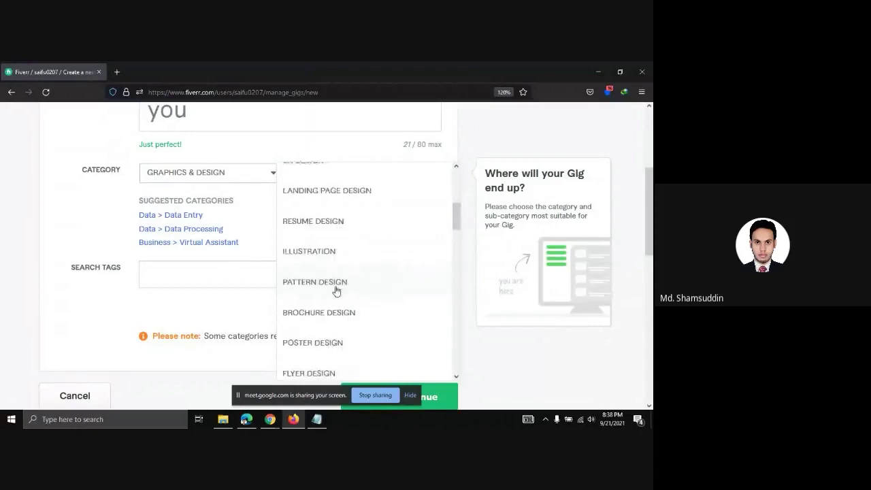
pyautogui.scroll(4, 337, 292)
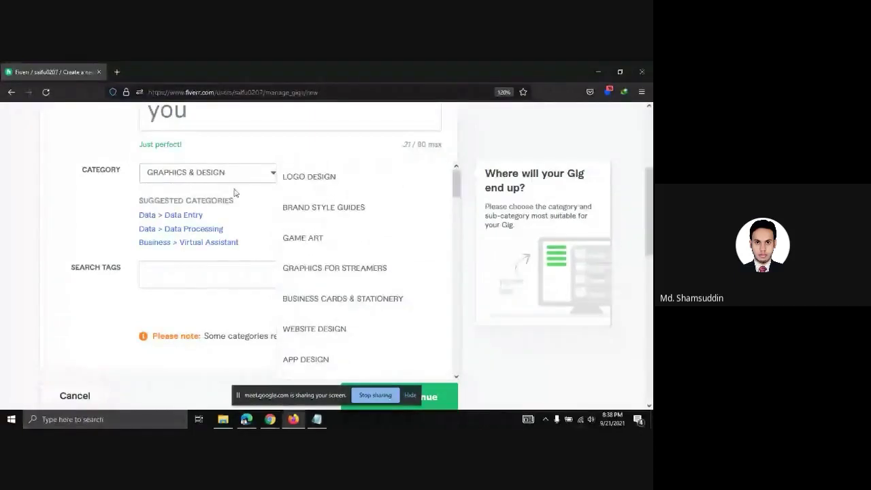
# Set the gig category back to Data
pyautogui.scroll(1, 234, 193)
pyautogui.click(267, 237)
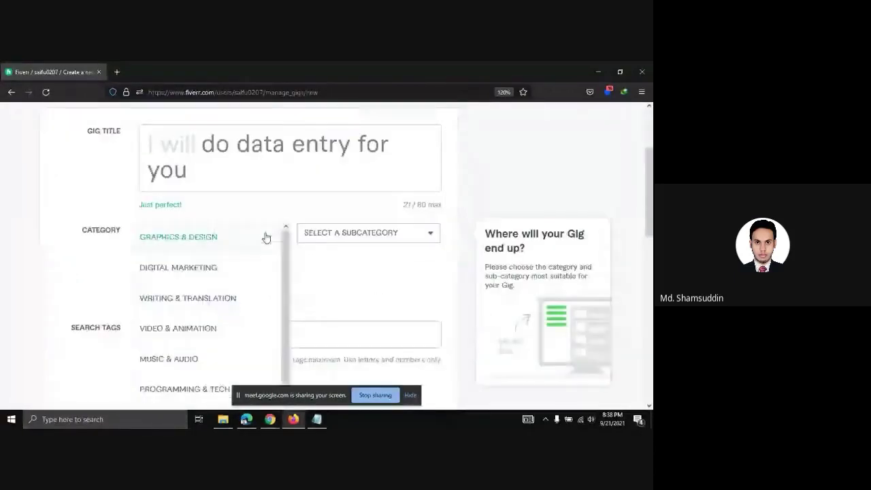
pyautogui.scroll(-2, 226, 308)
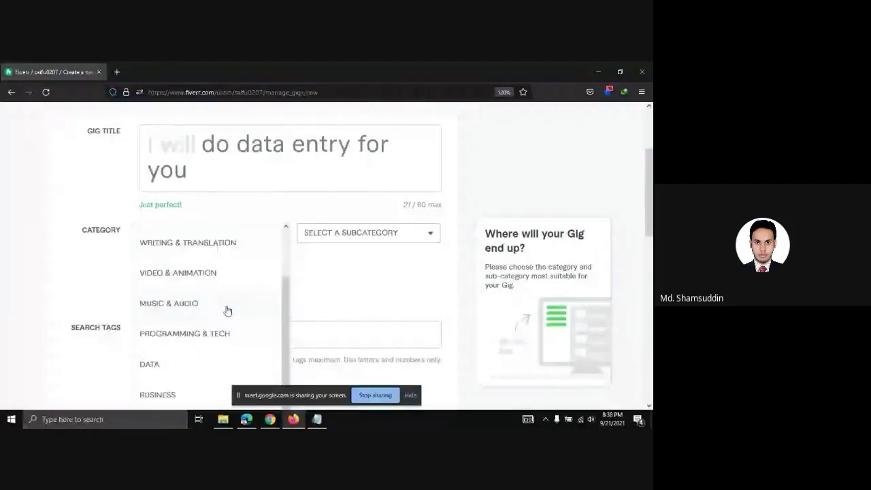
pyautogui.scroll(-1, 228, 311)
pyautogui.click(145, 305)
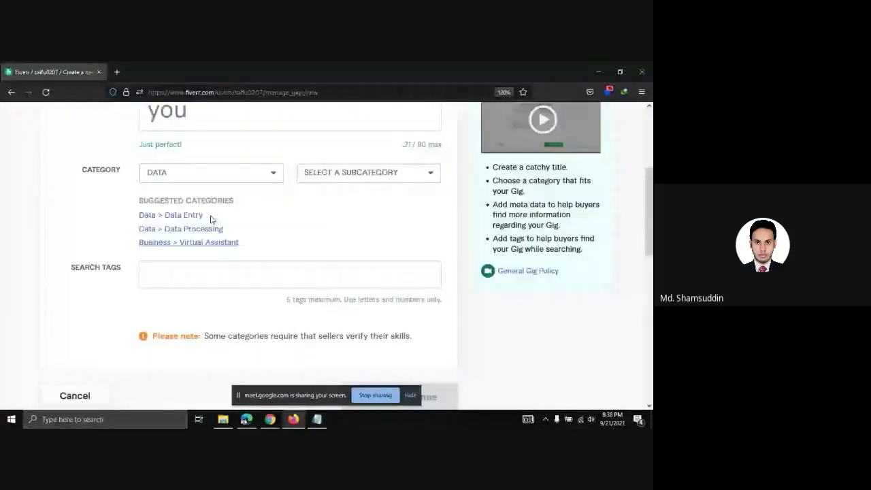
# Reopen the list of gig categories and look through the available options
pyautogui.click(211, 172)
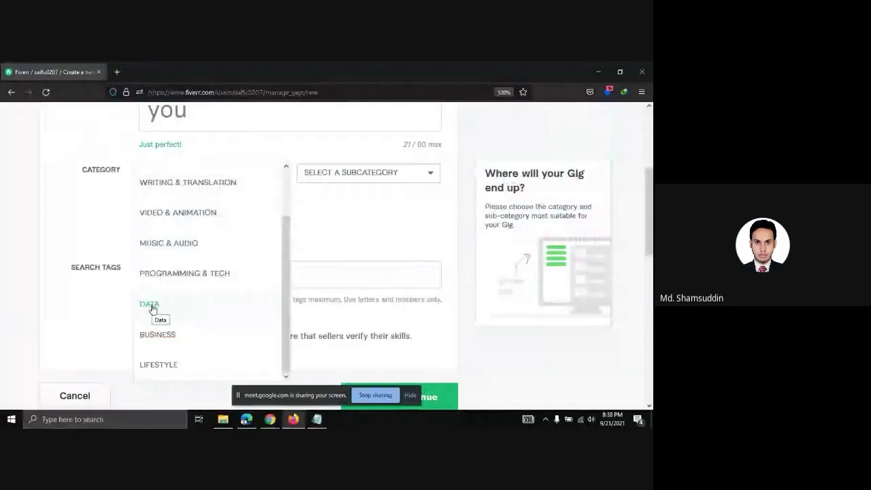
pyautogui.scroll(1, 201, 278)
pyautogui.scroll(-1, 209, 225)
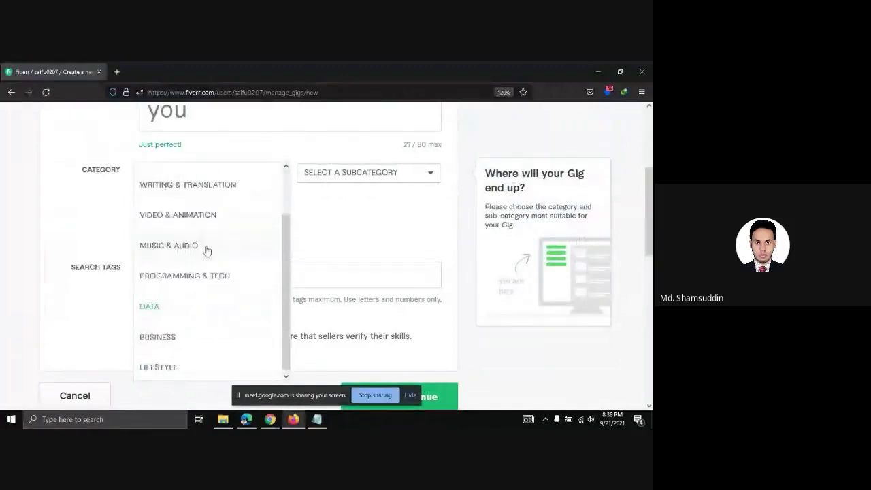
# Set the gig's category to Data and its subcategory to Data Entry
pyautogui.click(151, 305)
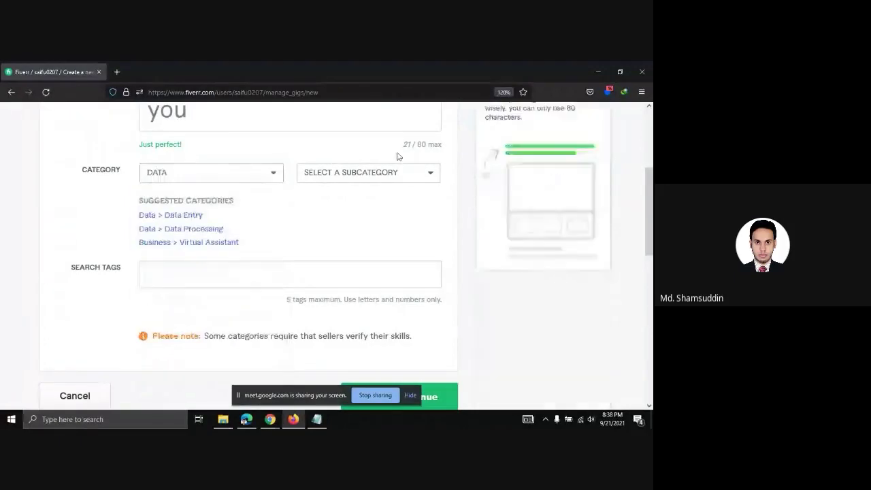
pyautogui.click(268, 173)
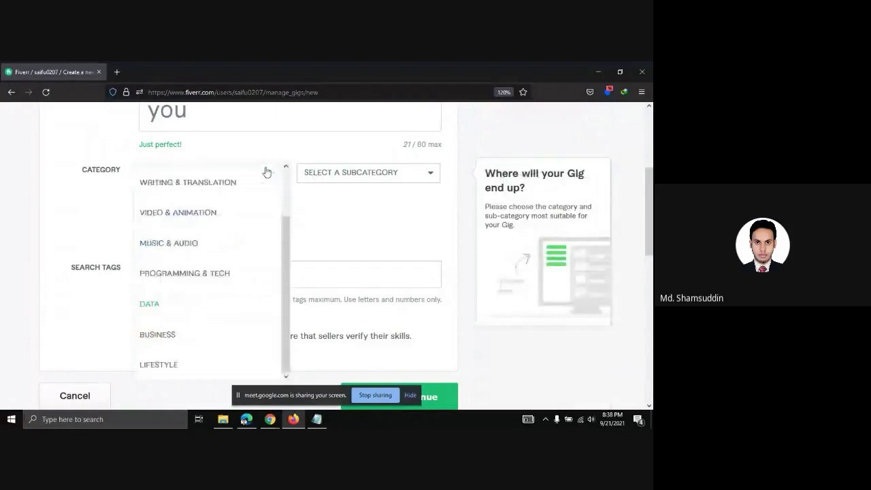
pyautogui.click(147, 304)
pyautogui.click(392, 173)
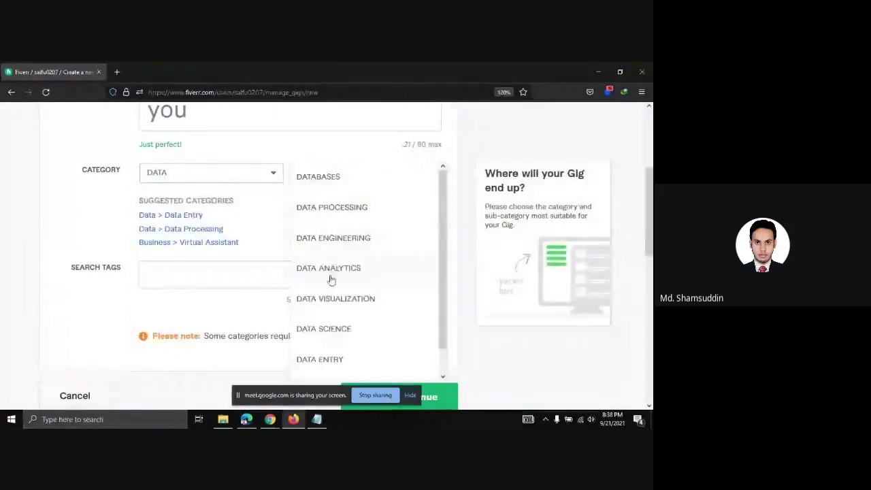
pyautogui.click(320, 361)
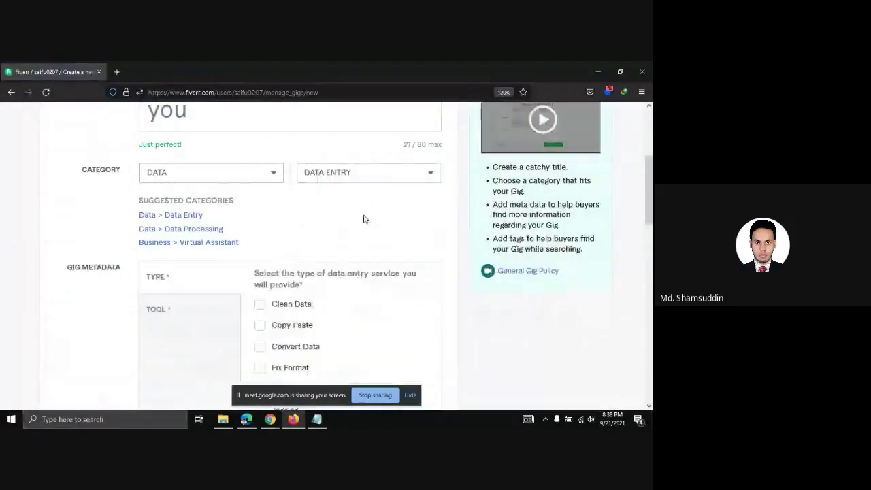
pyautogui.click(270, 175)
pyautogui.scroll(-2, 232, 247)
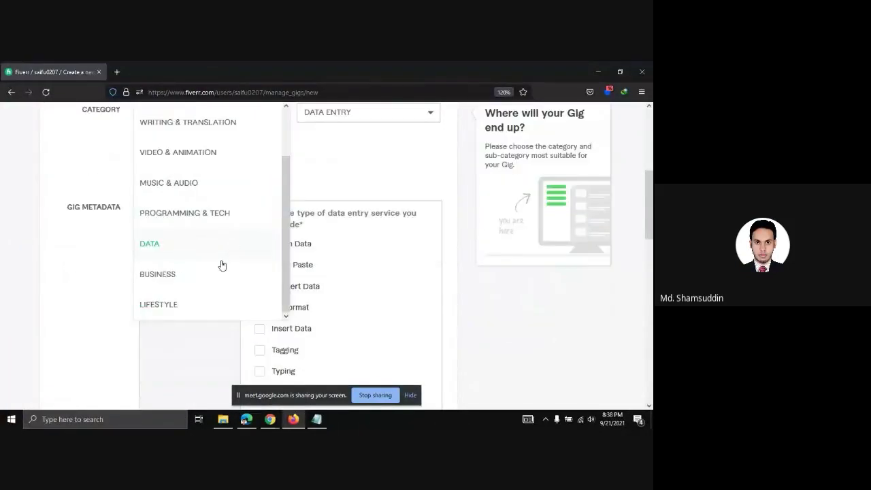
pyautogui.click(164, 245)
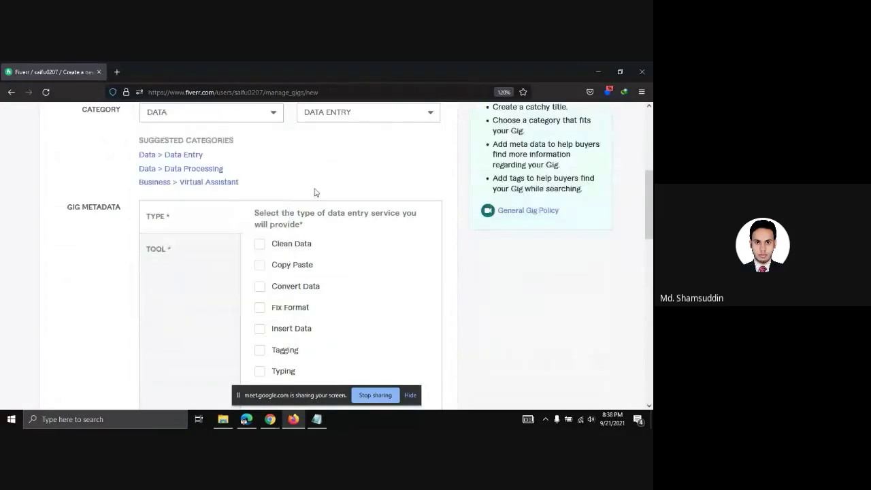
pyautogui.scroll(1, 313, 191)
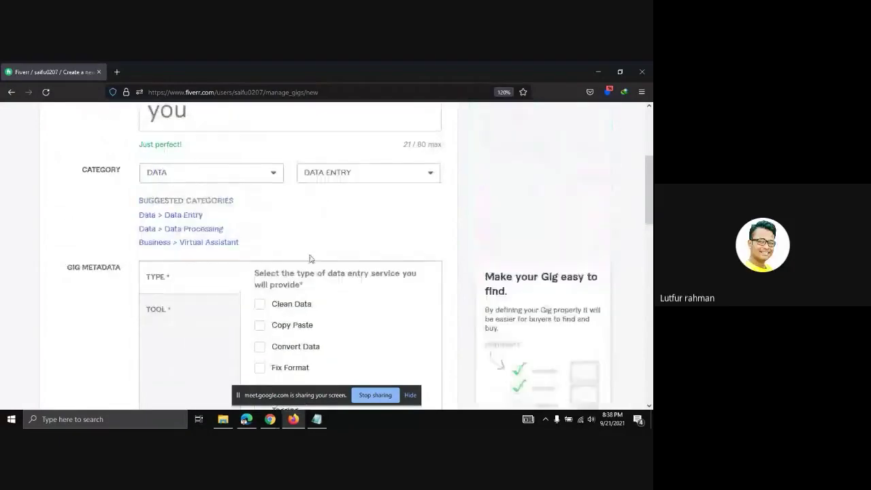
# Switch the gig to the suggested category Business > Virtual Assistant and keep Virtual Assistant as the subcategory
pyautogui.click(206, 245)
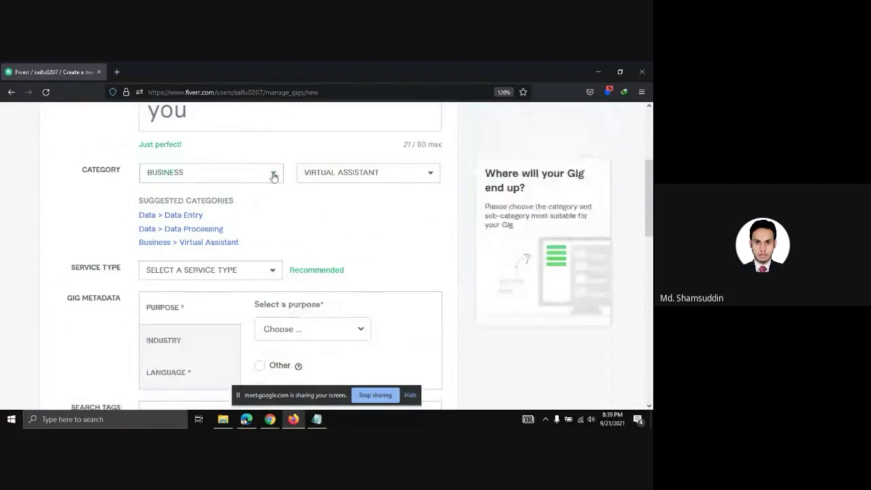
pyautogui.click(273, 177)
pyautogui.scroll(-2, 224, 229)
pyautogui.click(200, 271)
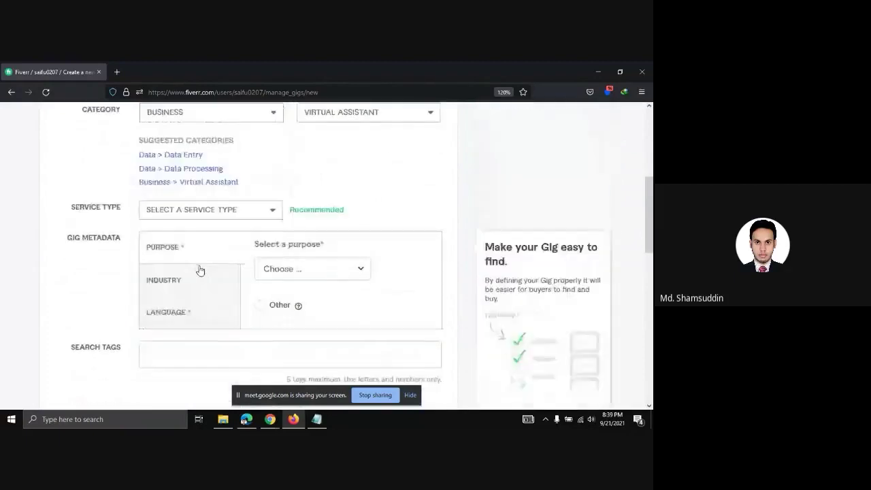
pyautogui.scroll(4, 393, 222)
pyautogui.click(395, 235)
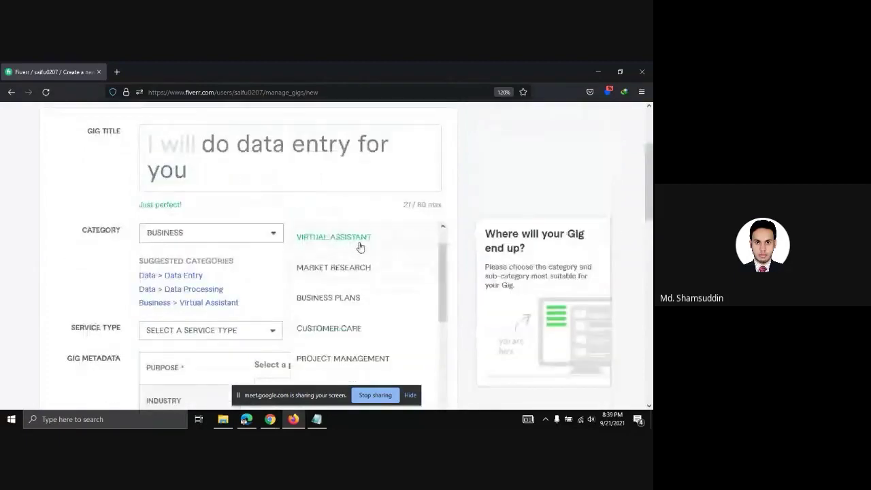
pyautogui.click(360, 237)
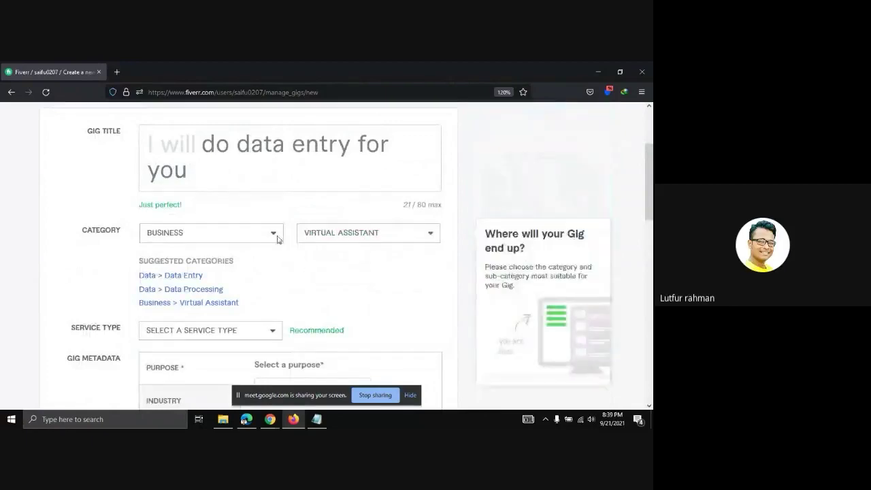
# Change the gig's category back to Data with Data Entry as the subcategory
pyautogui.click(273, 239)
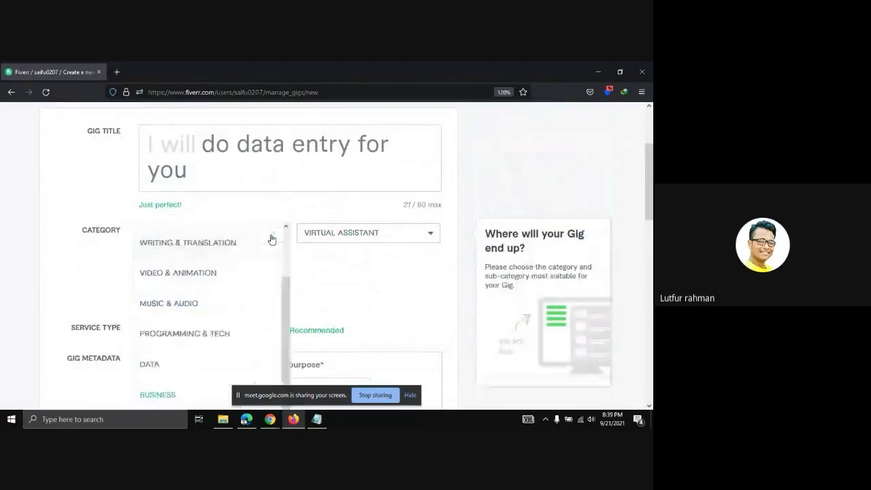
pyautogui.click(164, 367)
pyautogui.click(420, 235)
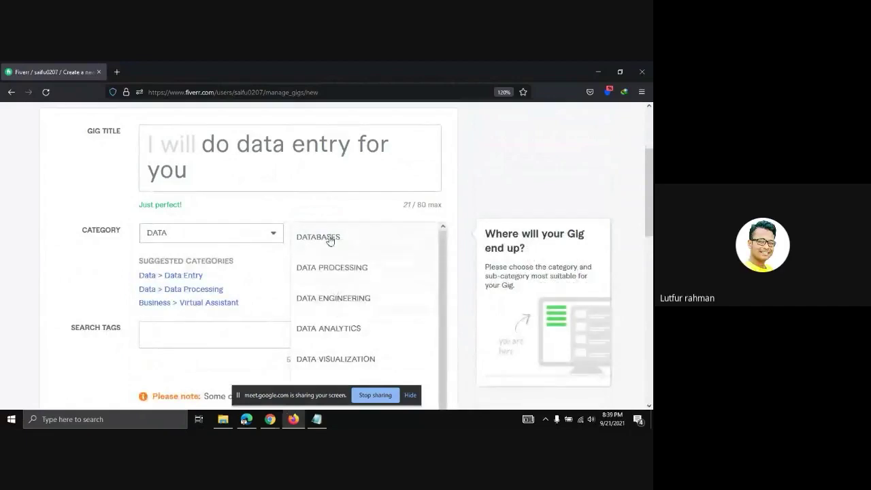
pyautogui.scroll(-1, 327, 346)
pyautogui.scroll(-2, 327, 345)
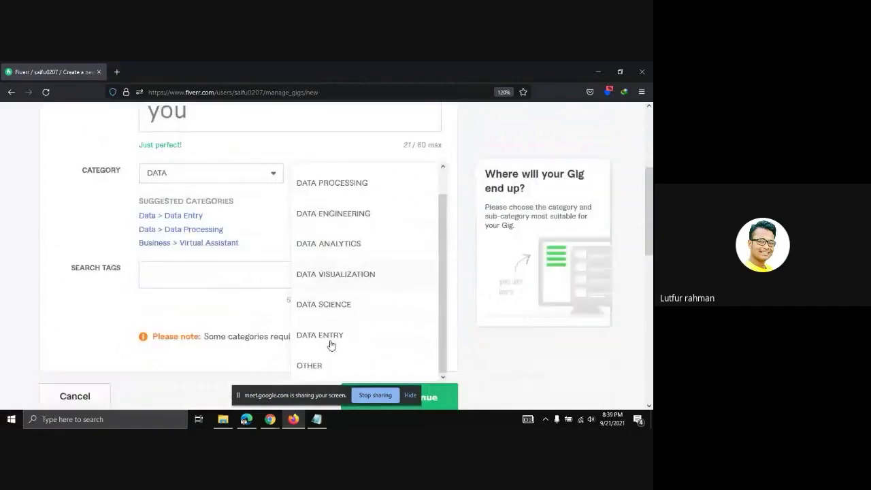
pyautogui.click(330, 335)
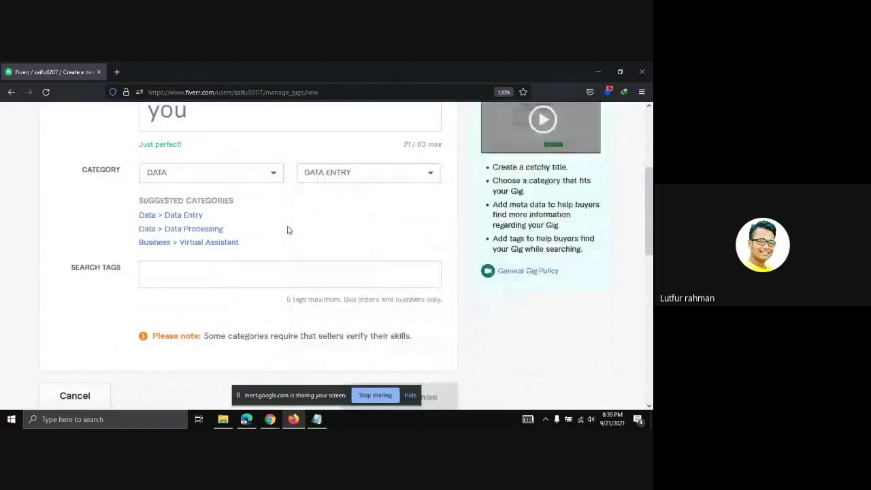
# Review the tool options in the gig metadata and return to the data entry service types
pyautogui.scroll(-1, 297, 200)
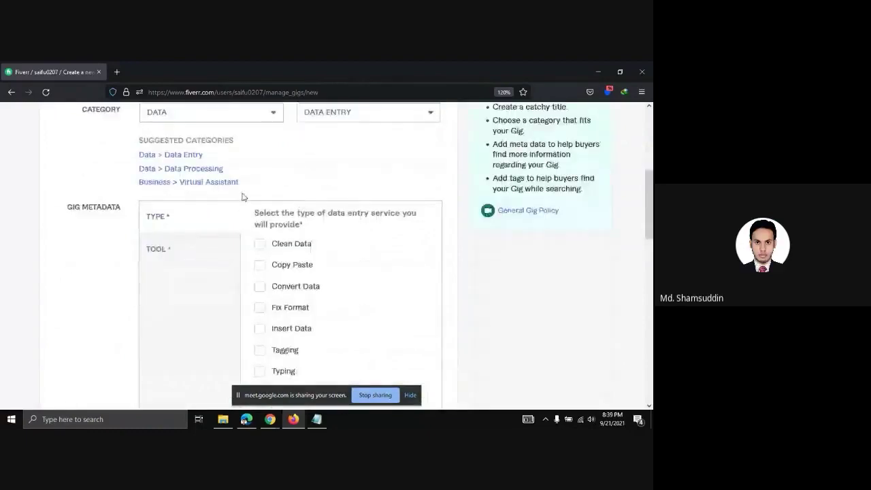
pyautogui.scroll(1, 204, 231)
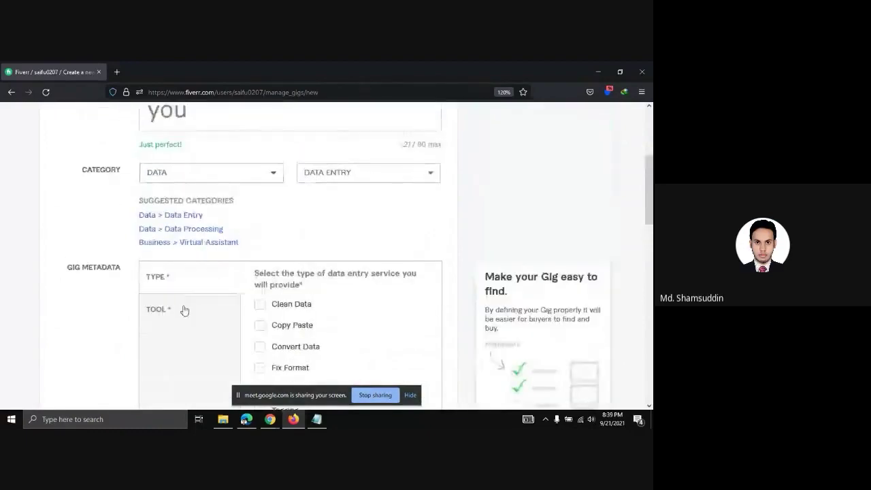
pyautogui.click(157, 312)
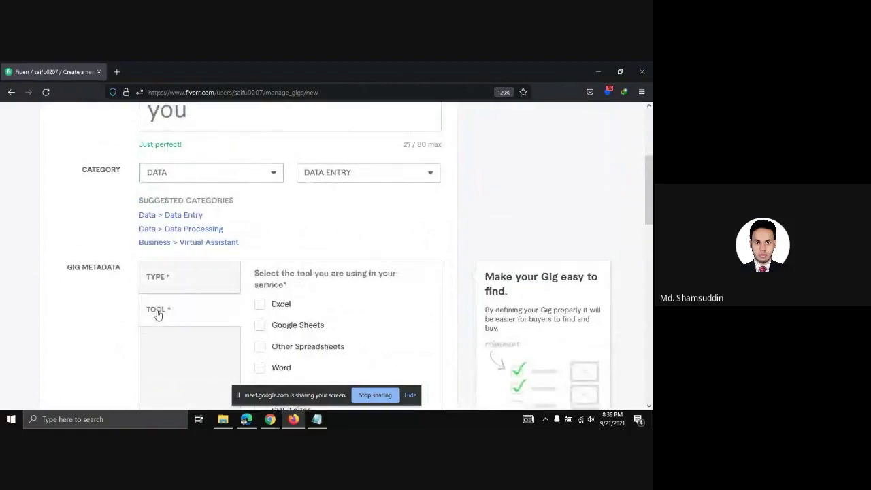
pyautogui.click(169, 278)
pyautogui.scroll(-1, 269, 268)
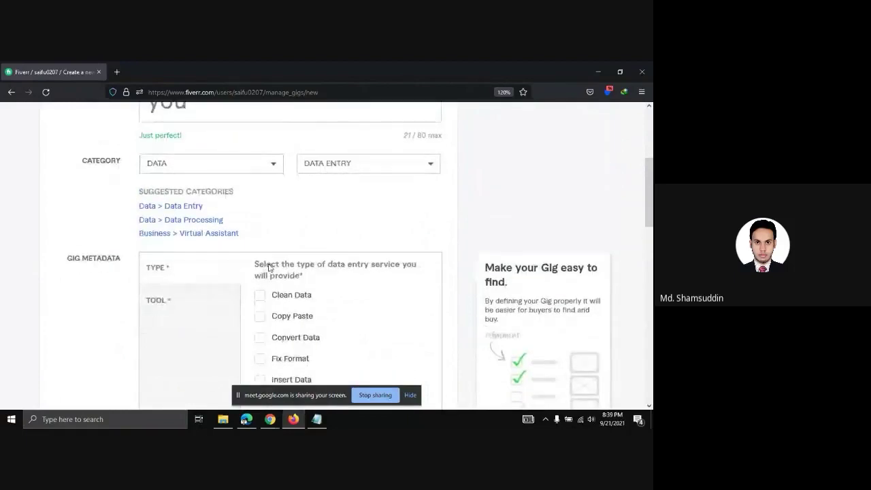
pyautogui.scroll(1, 273, 259)
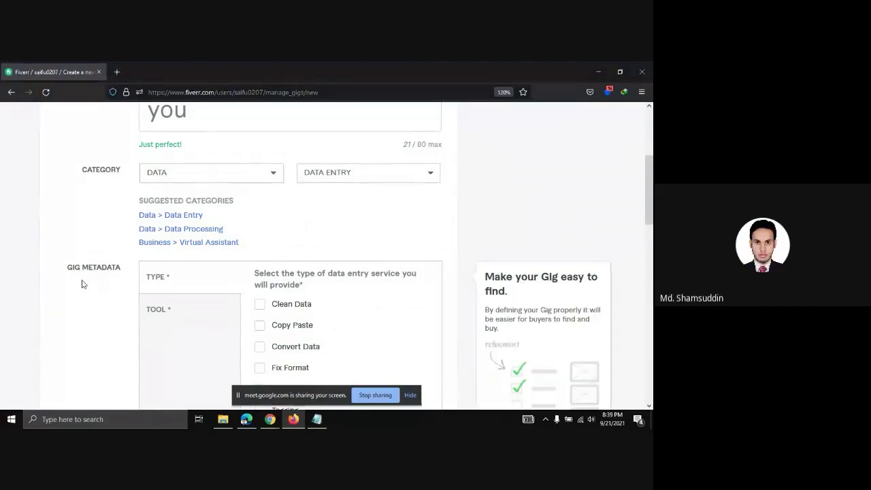
pyautogui.scroll(-2, 89, 283)
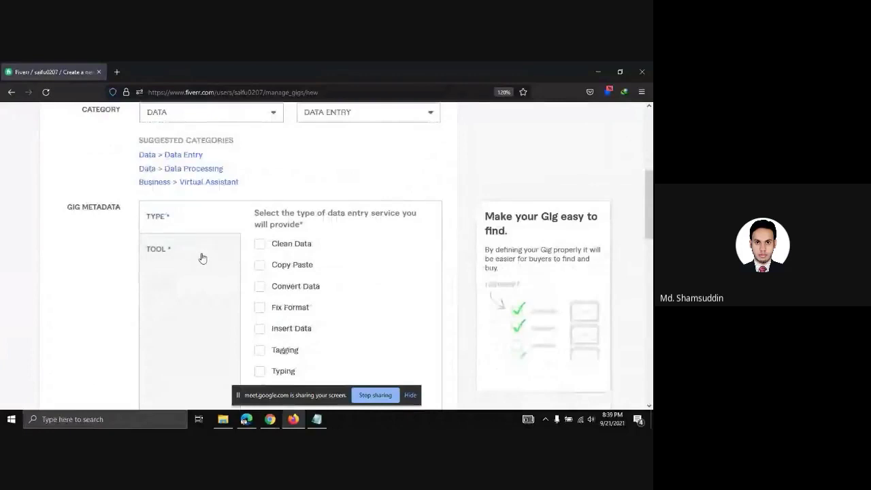
# Select Clean Data, Copy Paste, Convert Data, Insert Data and Typing as the data entry service types in the gig metadata
pyautogui.scroll(-2, 144, 254)
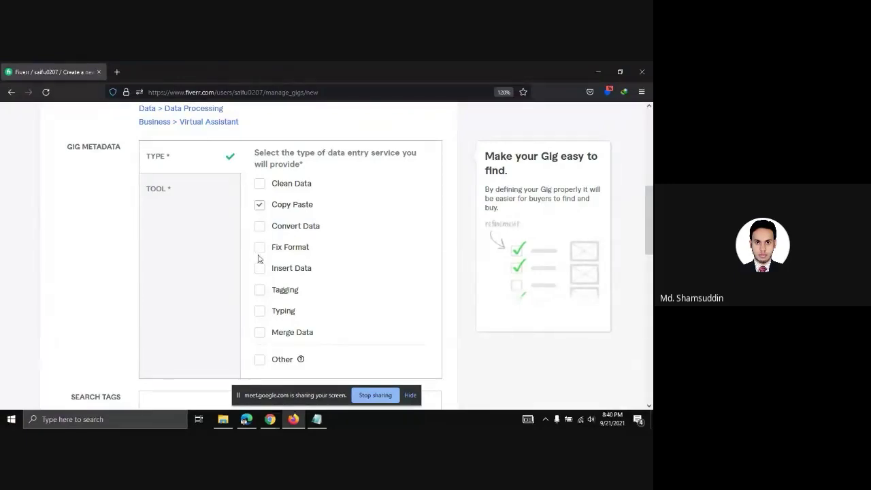
pyautogui.click(259, 184)
pyautogui.click(260, 230)
pyautogui.click(258, 275)
pyautogui.click(259, 311)
pyautogui.scroll(-1, 264, 288)
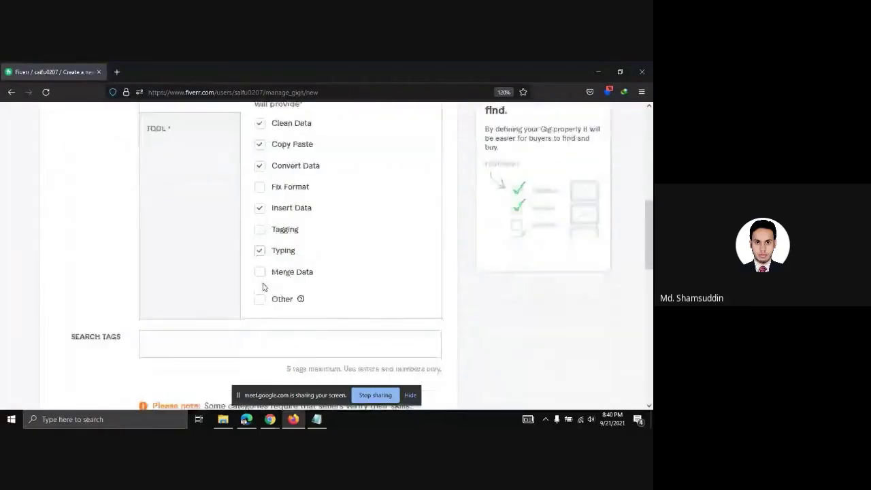
# Enable Other among the service types and activate its text field
pyautogui.scroll(2, 263, 288)
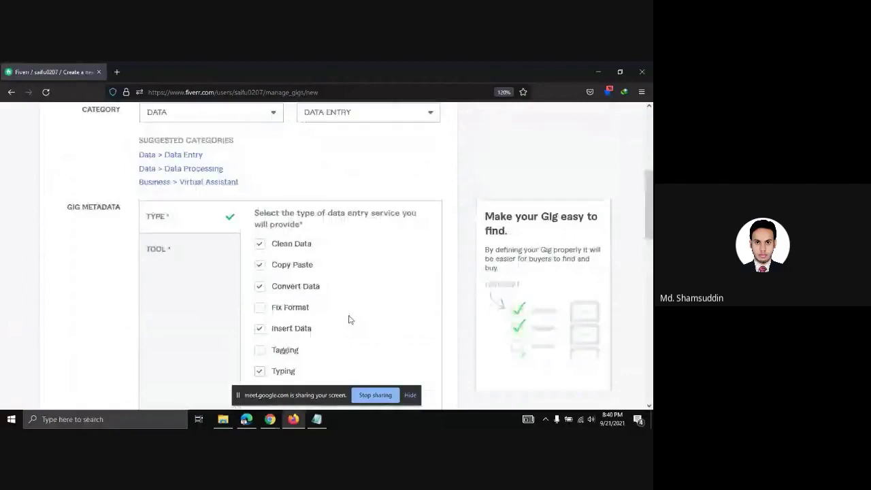
pyautogui.scroll(-1, 327, 292)
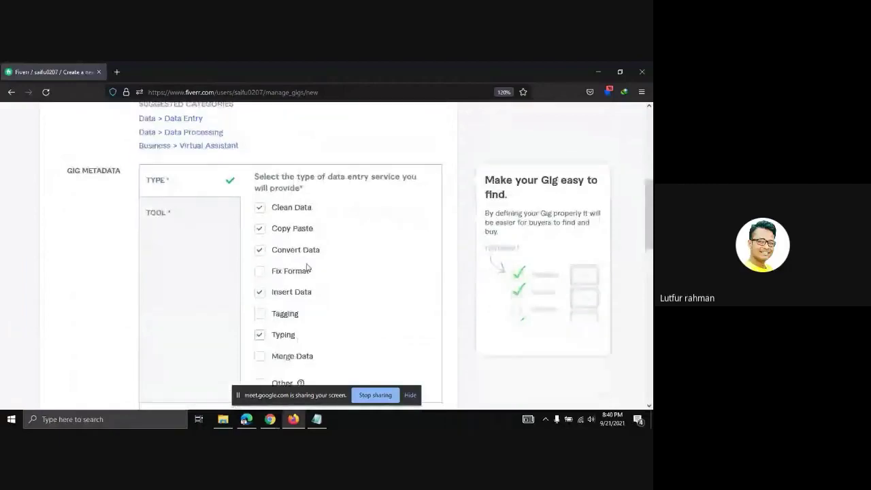
pyautogui.scroll(-1, 293, 271)
pyautogui.scroll(2, 285, 273)
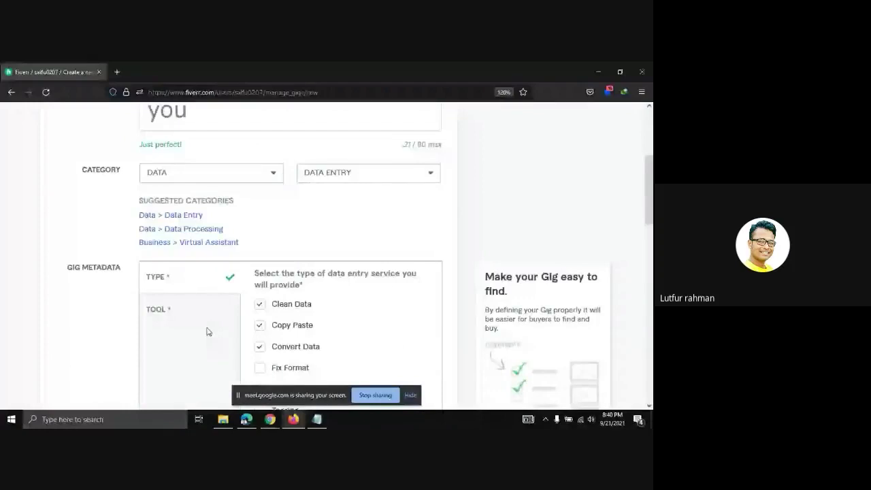
pyautogui.scroll(-2, 208, 332)
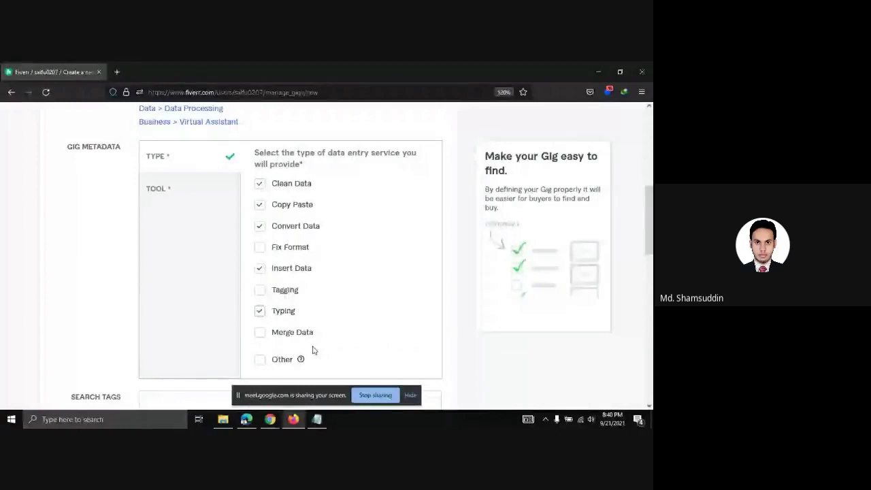
pyautogui.scroll(-1, 314, 350)
pyautogui.click(260, 300)
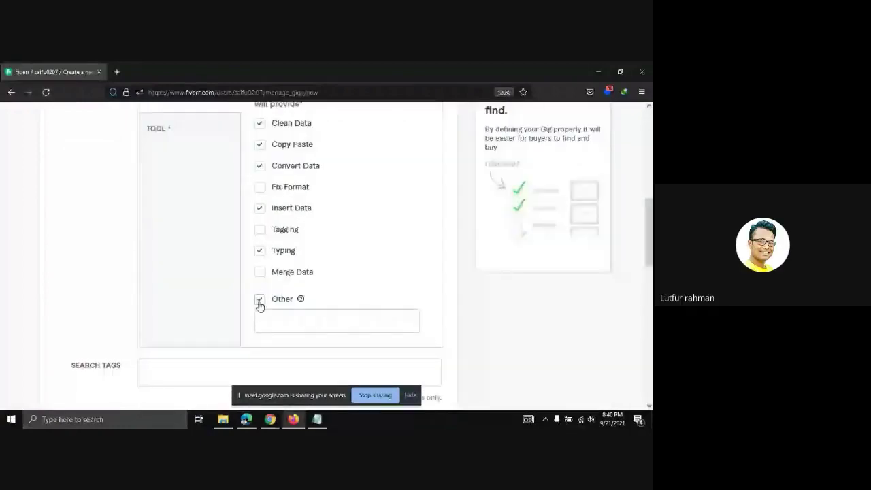
pyautogui.click(289, 322)
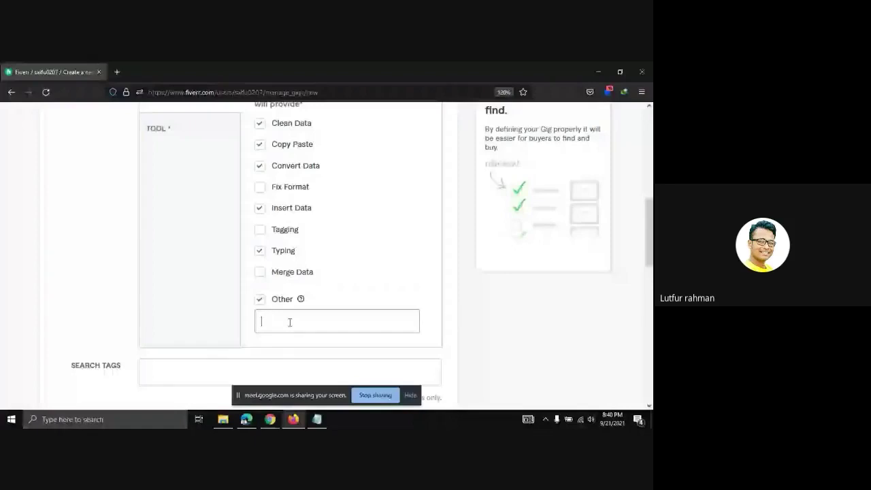
# Change the gig's subcategory to Data Analytics
pyautogui.scroll(3, 400, 172)
pyautogui.click(400, 172)
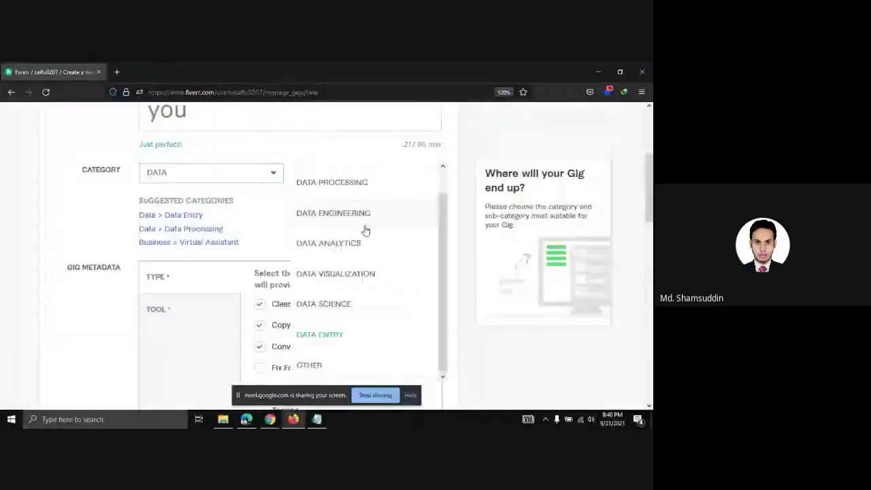
pyautogui.scroll(-2, 364, 245)
pyautogui.scroll(4, 365, 261)
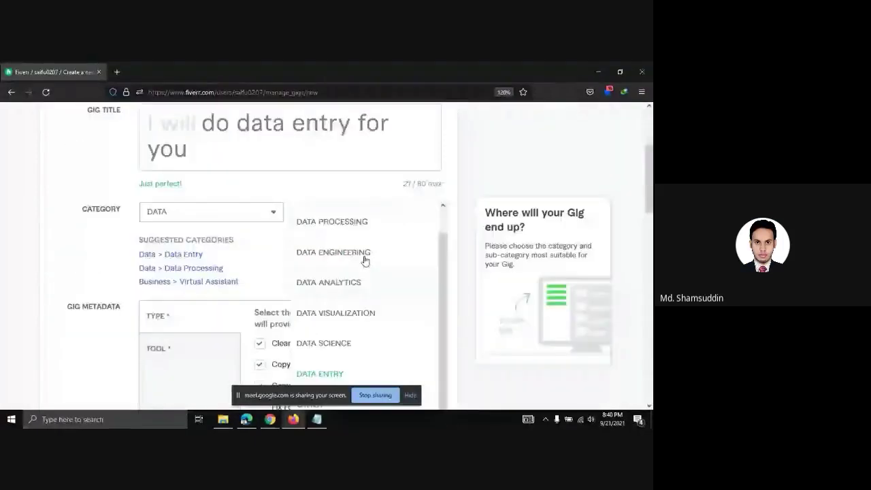
pyautogui.scroll(1, 443, 356)
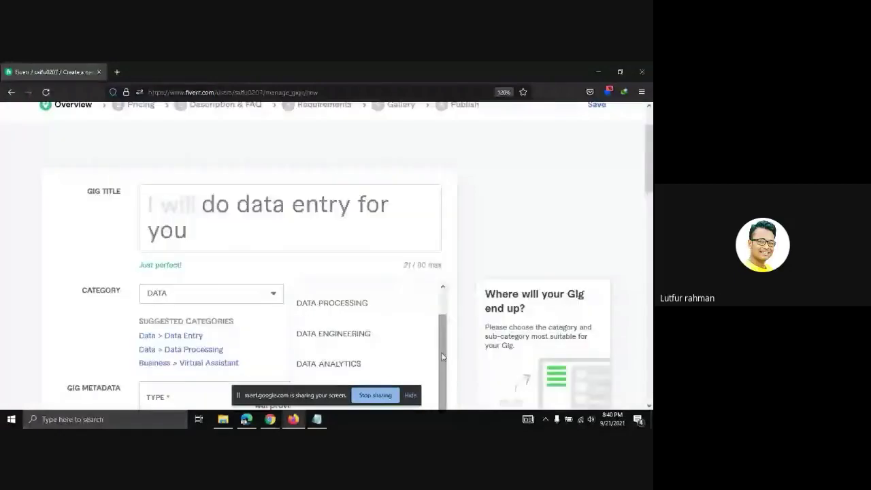
pyautogui.moveTo(442, 356)
pyautogui.mouseDown()
pyautogui.moveTo(444, 315)
pyautogui.moveTo(441, 363)
pyautogui.mouseUp()
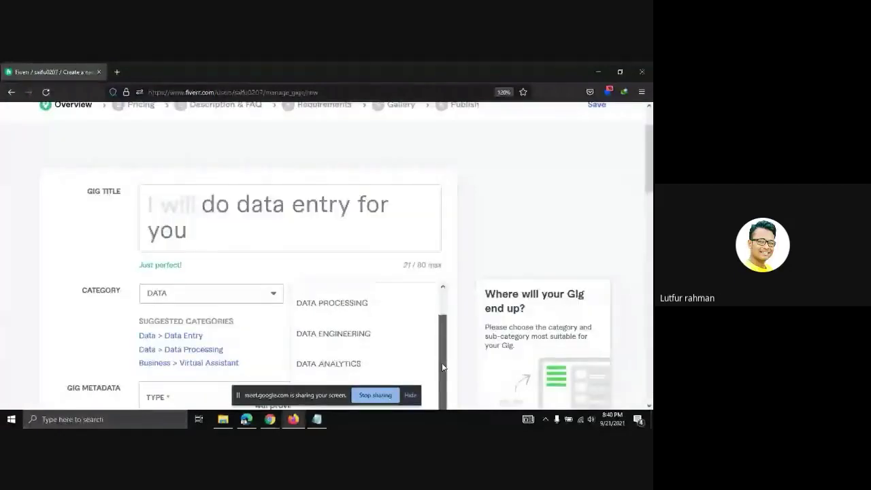
pyautogui.click(350, 364)
# Review the service types offered for the Data Analytics subcategory
pyautogui.scroll(-3, 353, 334)
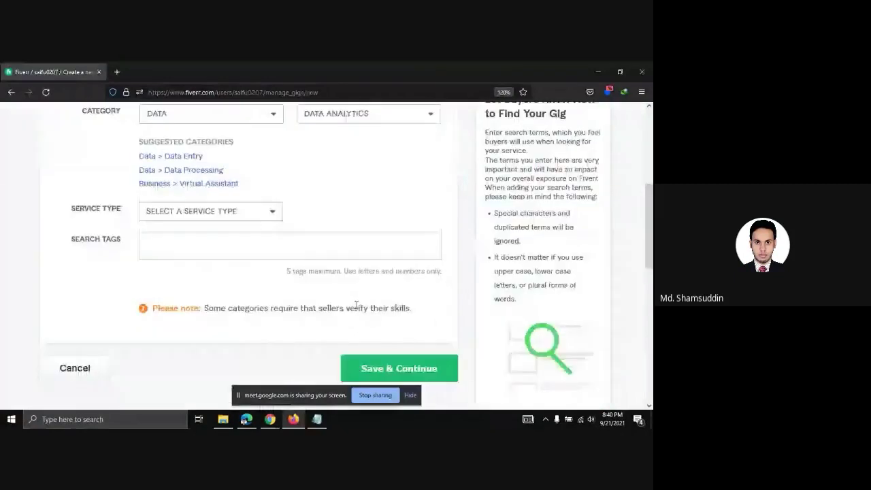
pyautogui.click(270, 212)
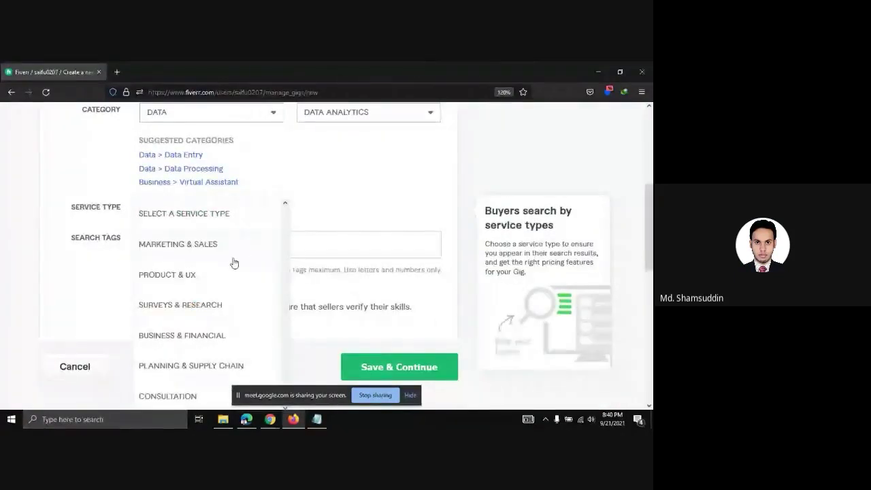
pyautogui.scroll(2, 313, 298)
pyautogui.click(378, 254)
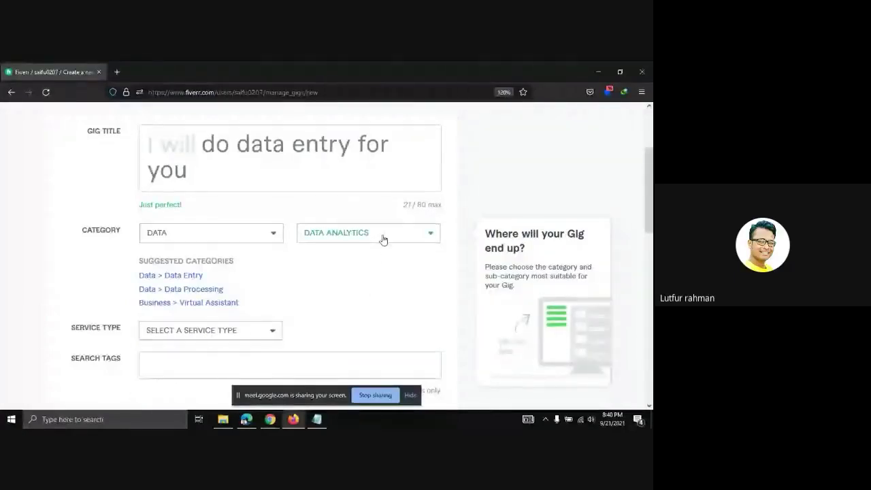
# Change the gig's subcategory back to Data Entry
pyautogui.click(383, 238)
pyautogui.scroll(-1, 344, 368)
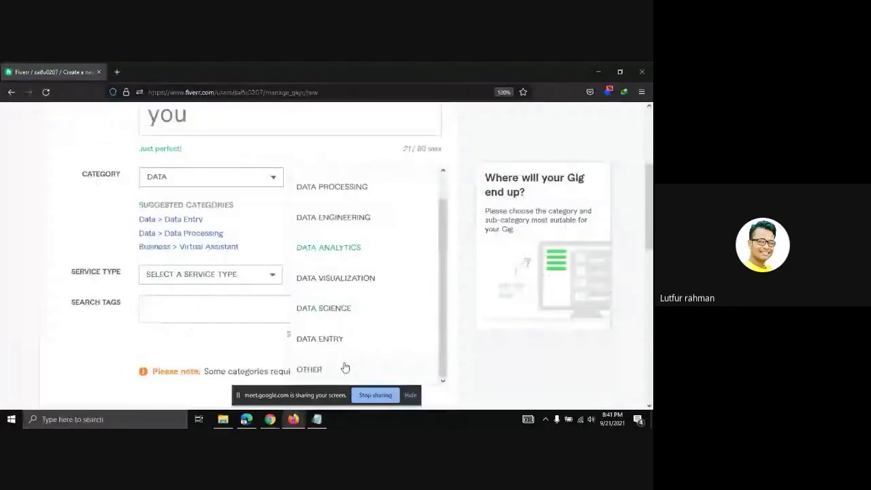
pyautogui.click(344, 336)
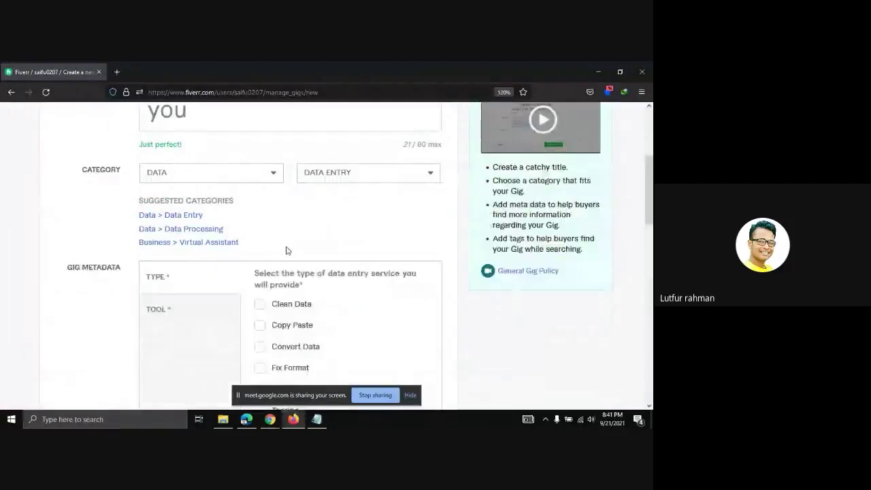
pyautogui.scroll(-1, 286, 251)
pyautogui.scroll(1, 286, 204)
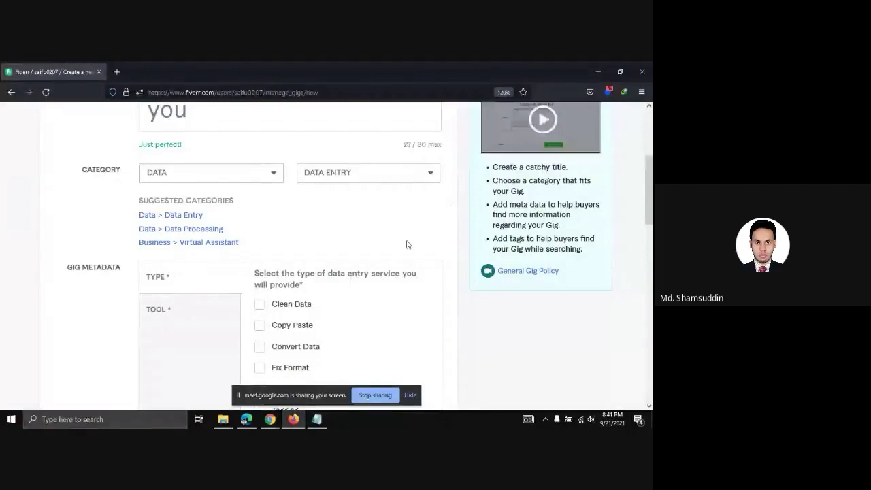
# Select Clean Data, Copy Paste, Insert Data, Tagging, Typing and Merge Data as the data entry service types in the gig metadata
pyautogui.scroll(-1, 341, 266)
pyautogui.click(260, 265)
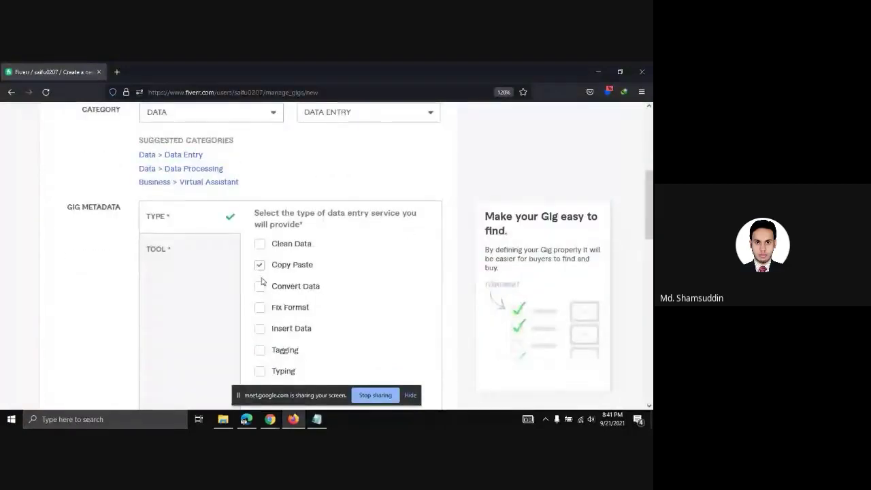
pyautogui.click(260, 328)
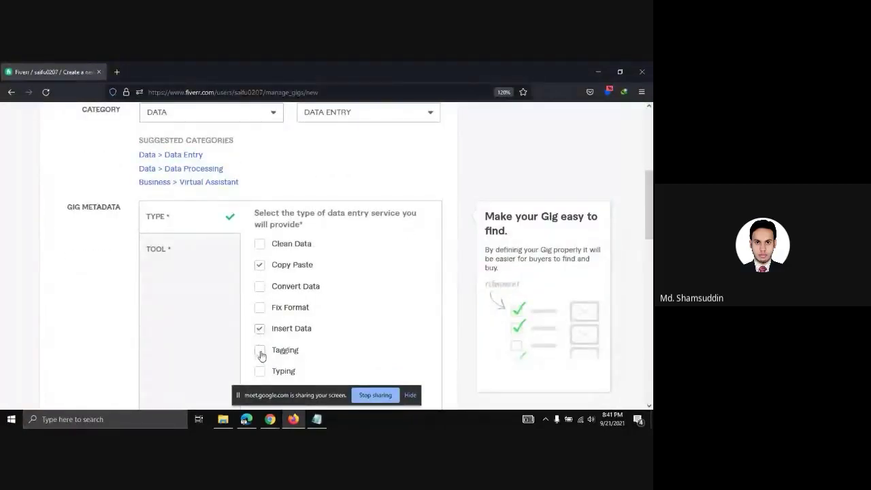
pyautogui.click(260, 350)
pyautogui.click(259, 371)
pyautogui.scroll(-3, 279, 359)
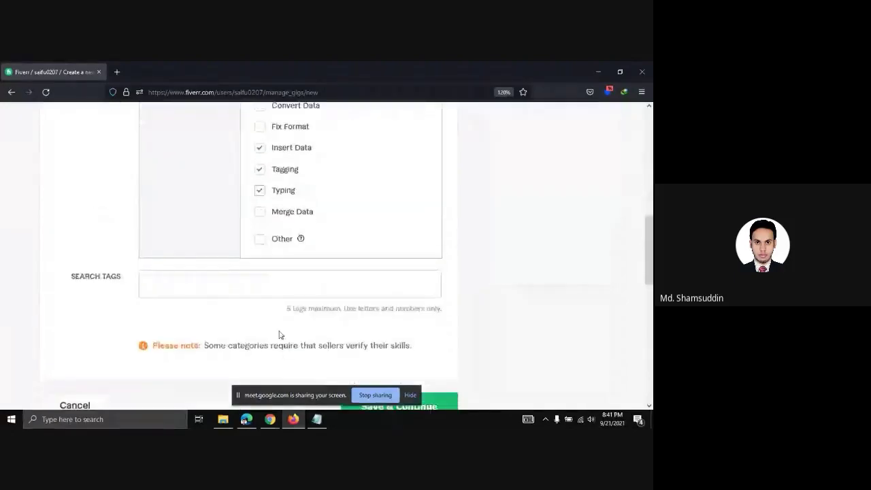
pyautogui.scroll(2, 278, 334)
pyautogui.click(260, 334)
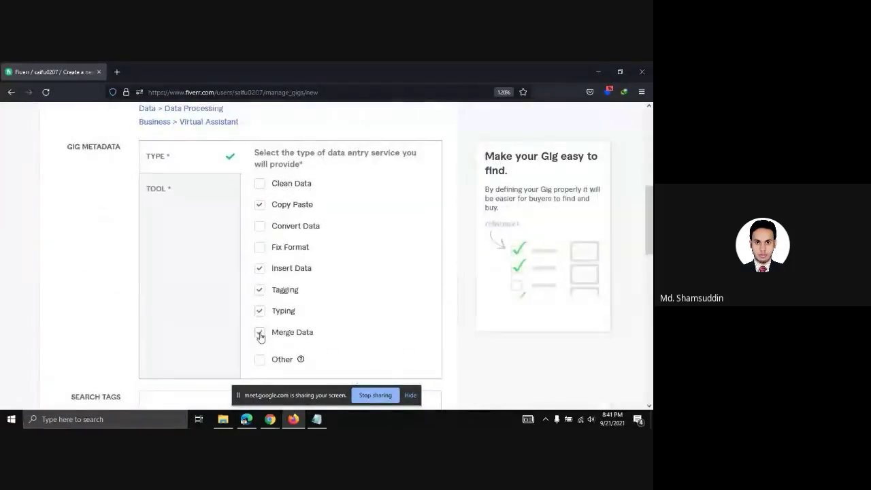
pyautogui.scroll(1, 272, 334)
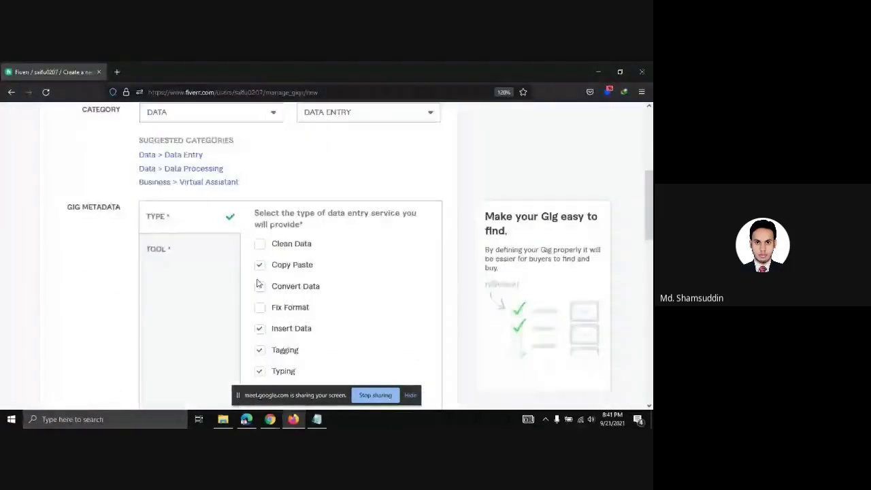
pyautogui.click(259, 244)
pyautogui.scroll(-2, 355, 306)
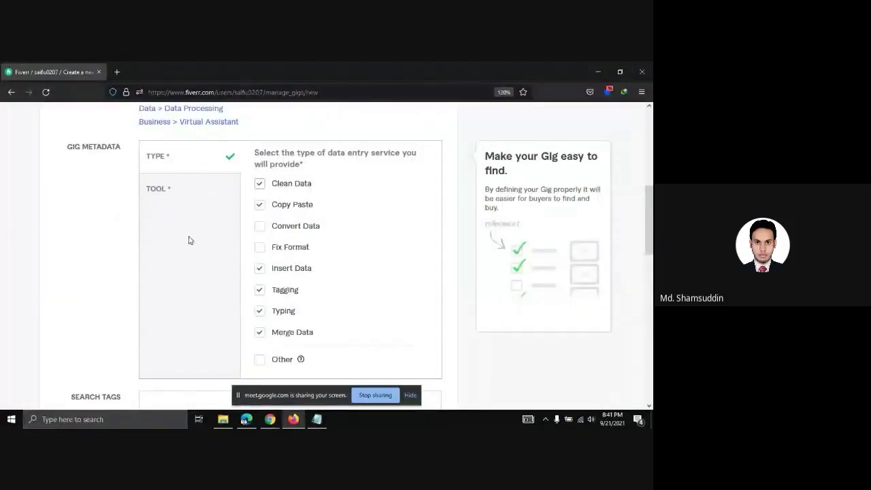
# Select Excel, Google Sheets, Word, Google Docs, PowerPoint and Google Slides as the tools in the gig metadata
pyautogui.scroll(2, 188, 239)
pyautogui.click(158, 254)
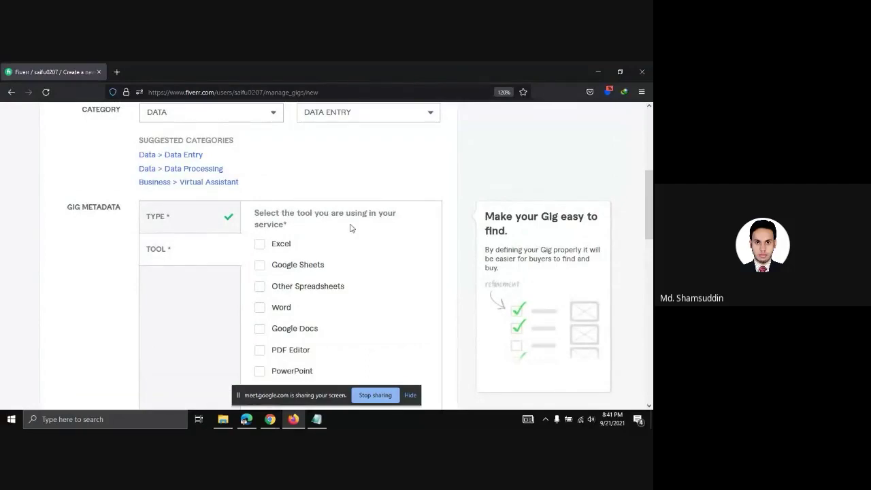
pyautogui.scroll(-2, 352, 228)
pyautogui.scroll(4, 352, 228)
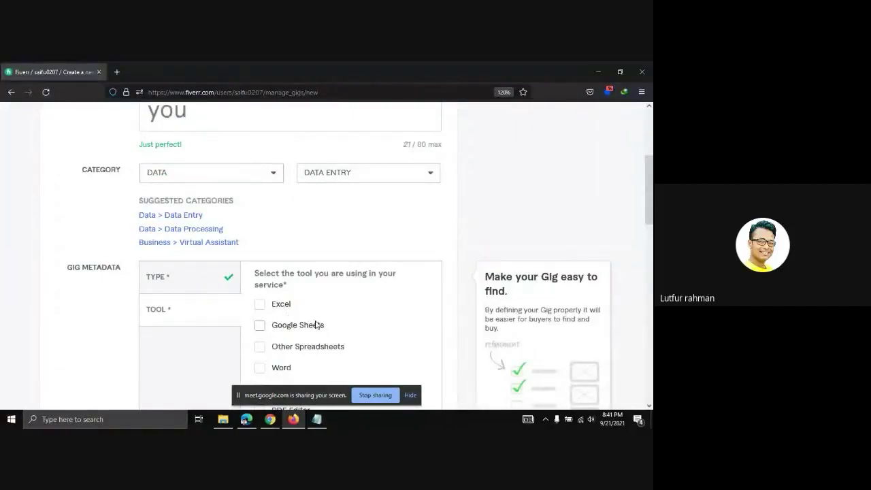
pyautogui.scroll(-3, 315, 325)
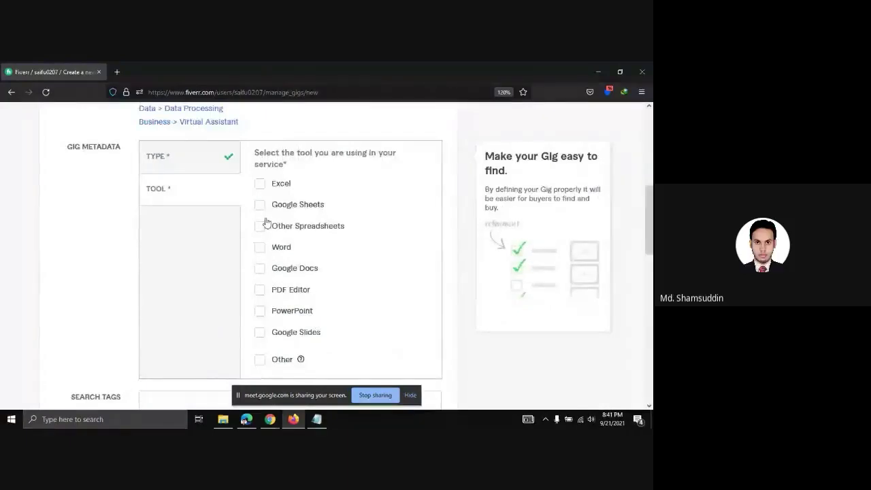
pyautogui.click(261, 185)
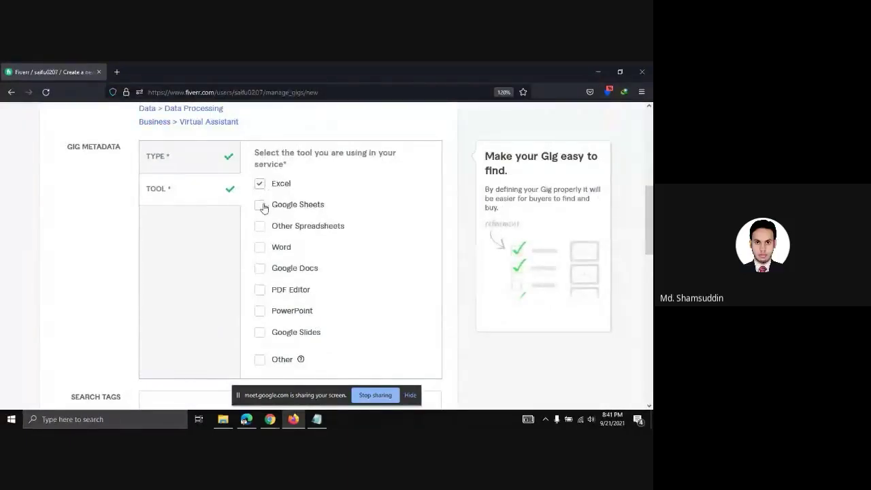
pyautogui.click(261, 206)
pyautogui.click(260, 248)
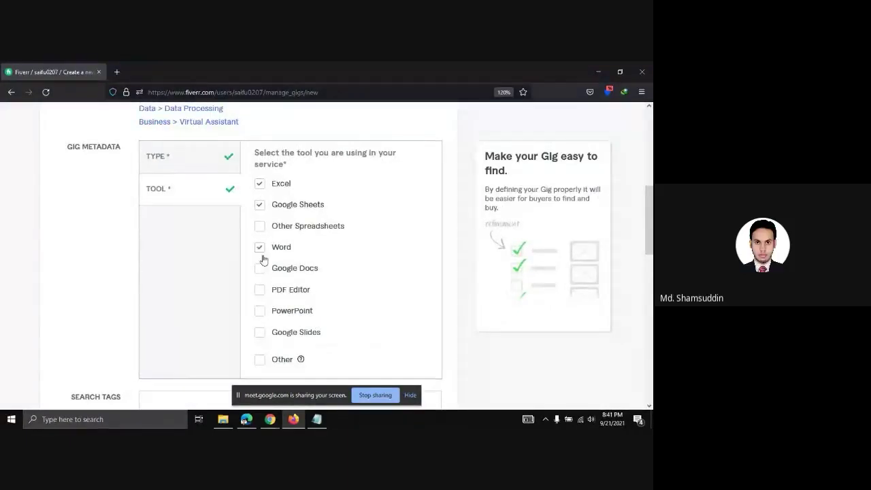
pyautogui.click(262, 270)
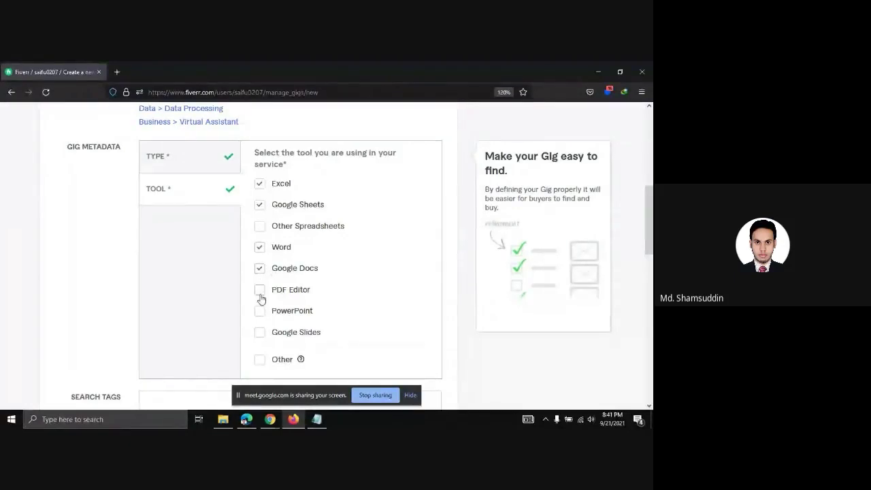
pyautogui.click(260, 311)
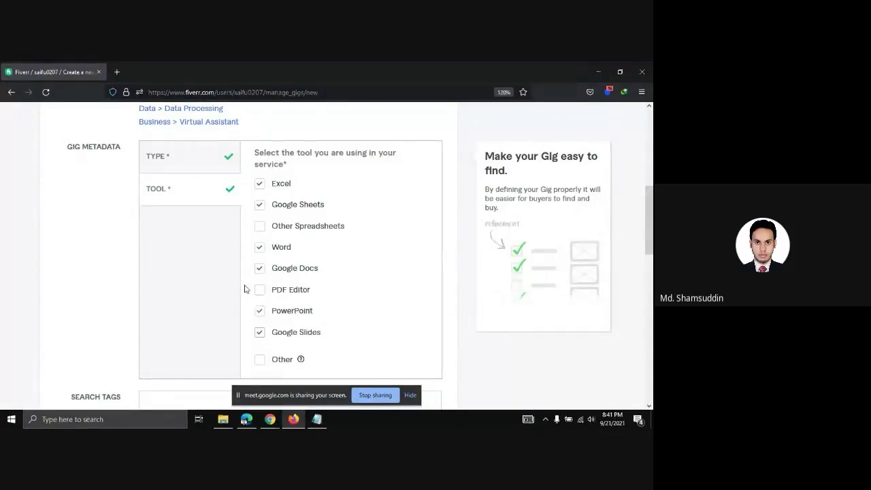
# Enable Other among the tools and enter "doc file" as the custom tool
pyautogui.scroll(-2, 255, 293)
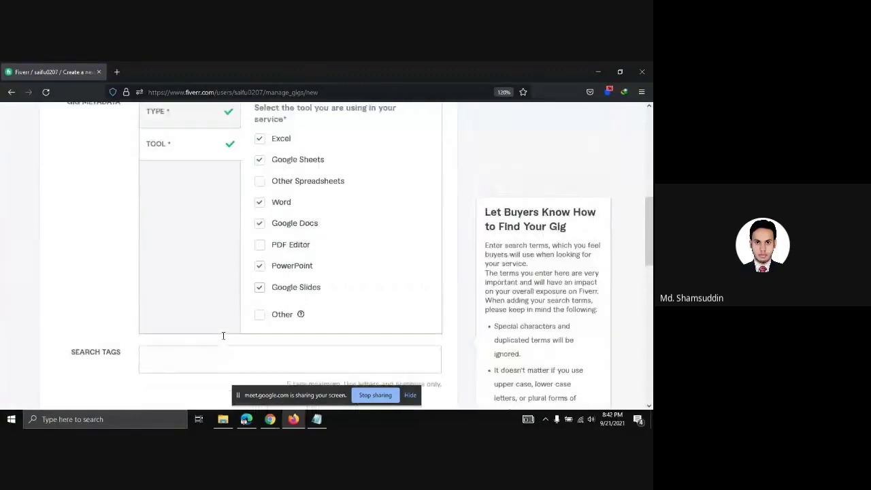
pyautogui.scroll(2, 223, 335)
pyautogui.scroll(-3, 227, 341)
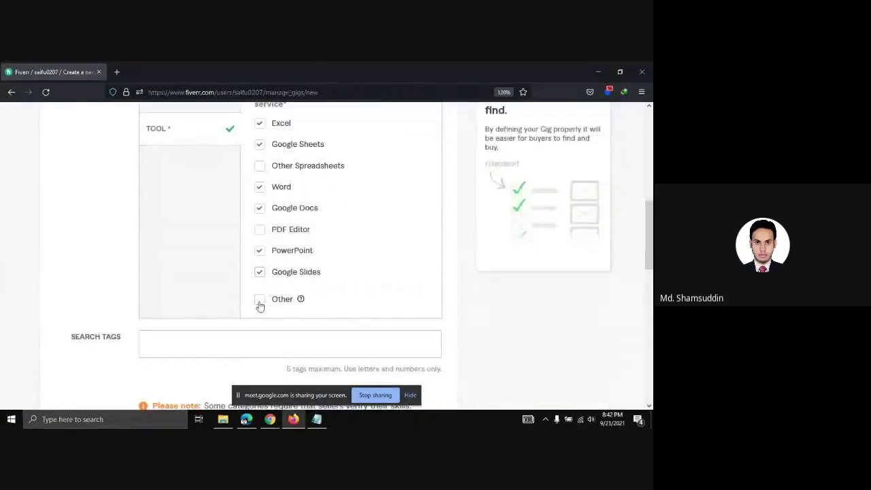
pyautogui.click(259, 303)
pyautogui.scroll(2, 271, 323)
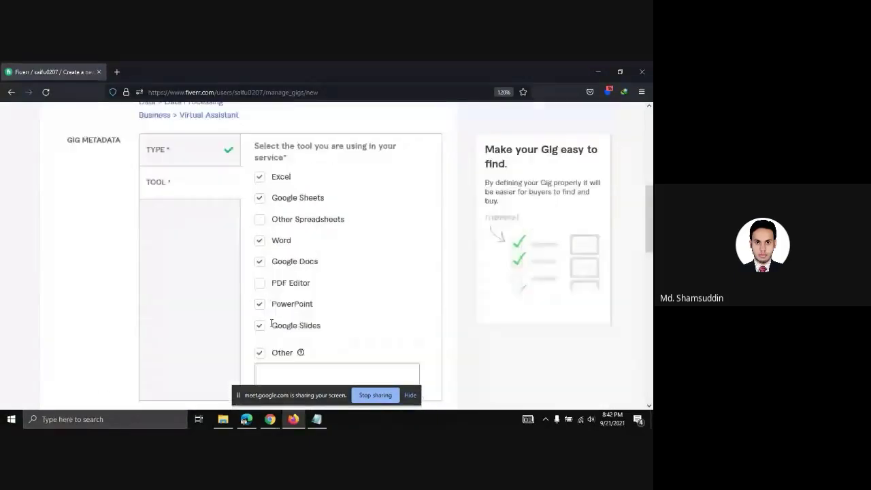
pyautogui.scroll(-2, 271, 325)
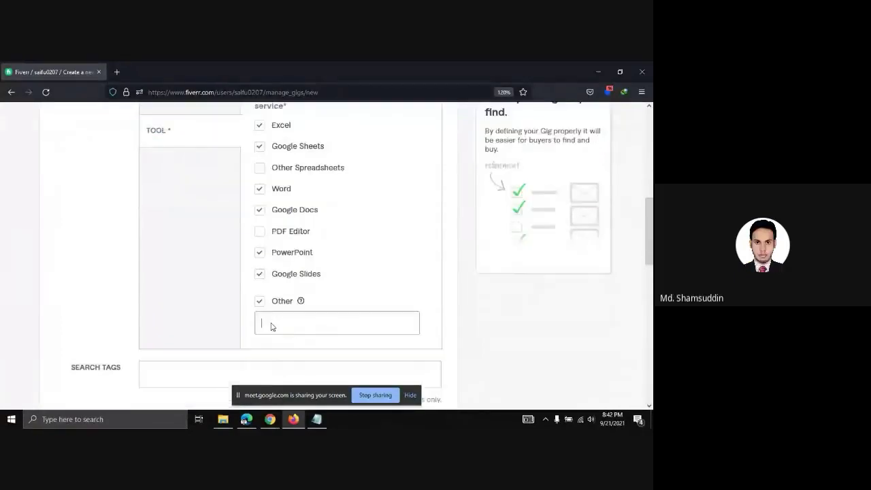
pyautogui.write('do')
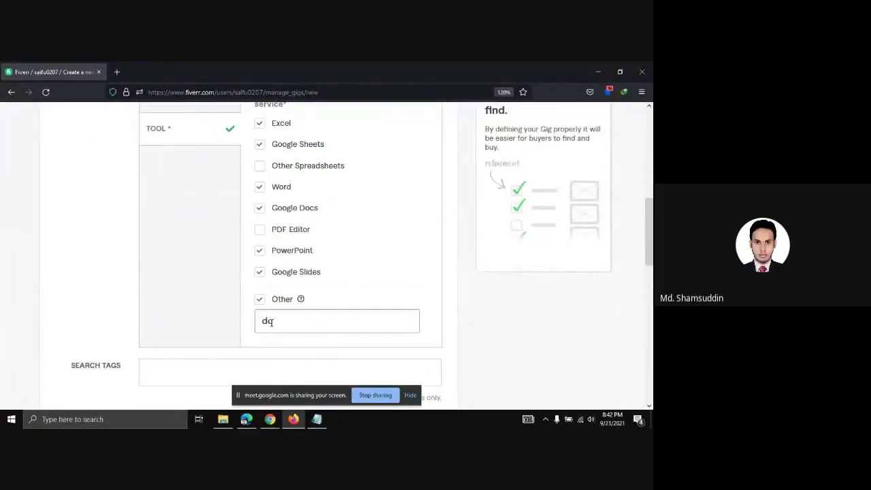
pyautogui.click(261, 301)
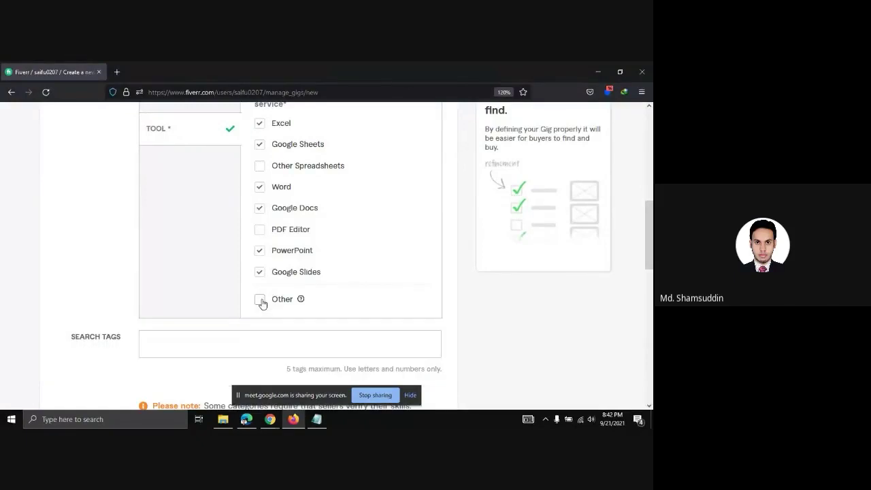
pyautogui.click(261, 301)
pyautogui.click(295, 320)
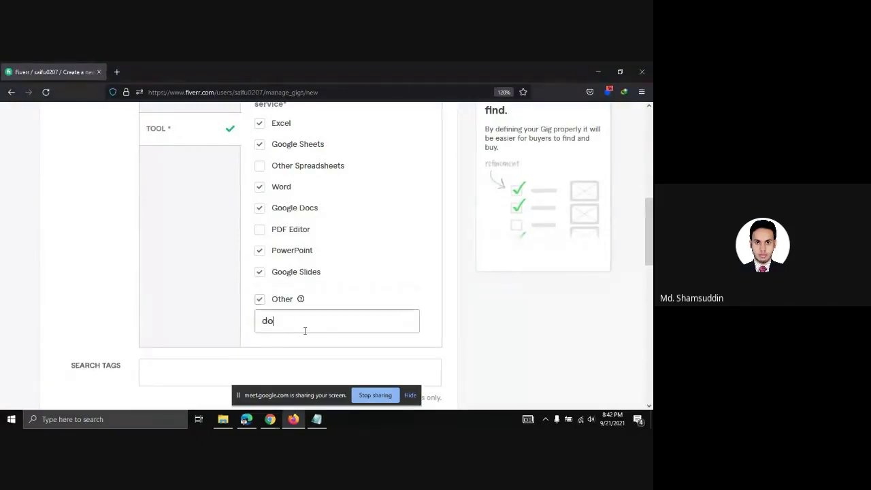
pyautogui.write('c file')
pyautogui.scroll(2, 274, 276)
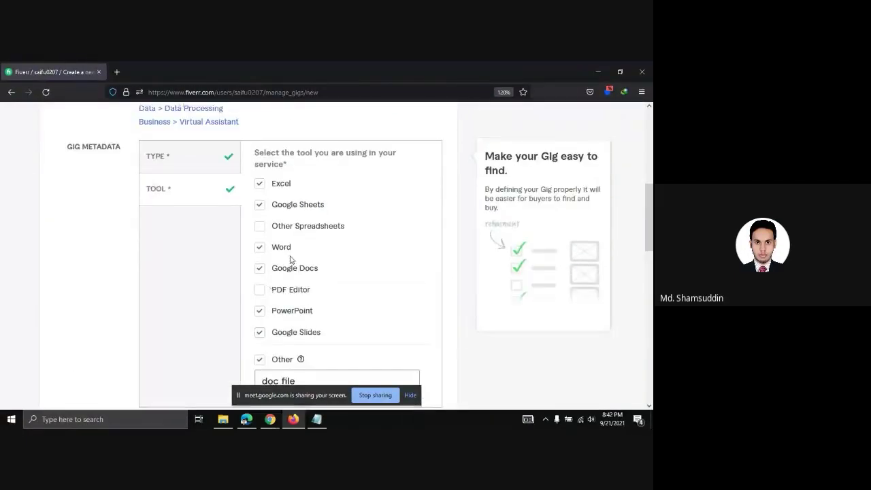
pyautogui.scroll(-2, 290, 260)
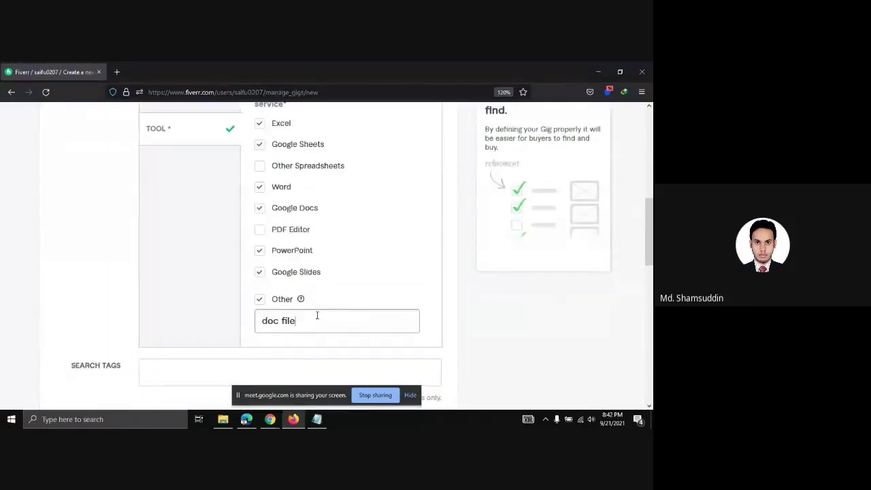
# Review the selected tools in the gig metadata and return to the data entry service types
pyautogui.scroll(-2, 222, 291)
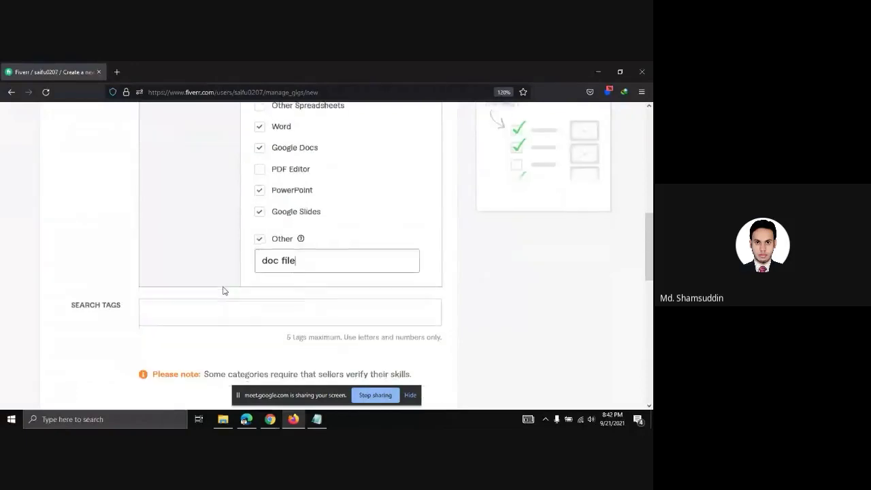
pyautogui.scroll(-4, 222, 291)
pyautogui.scroll(8, 223, 291)
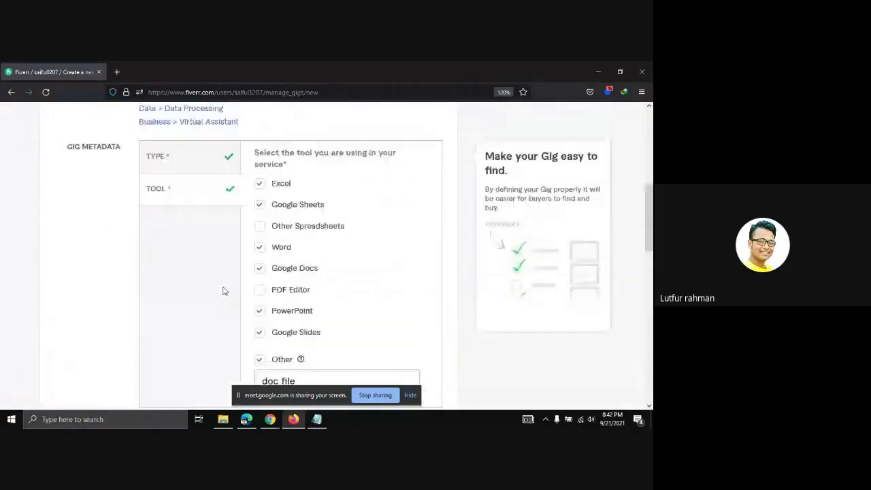
pyautogui.scroll(2, 223, 291)
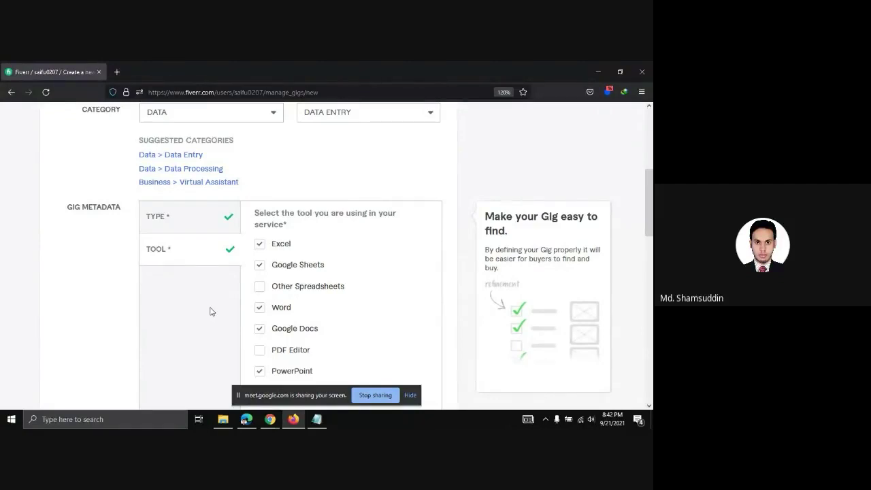
pyautogui.scroll(-2, 210, 311)
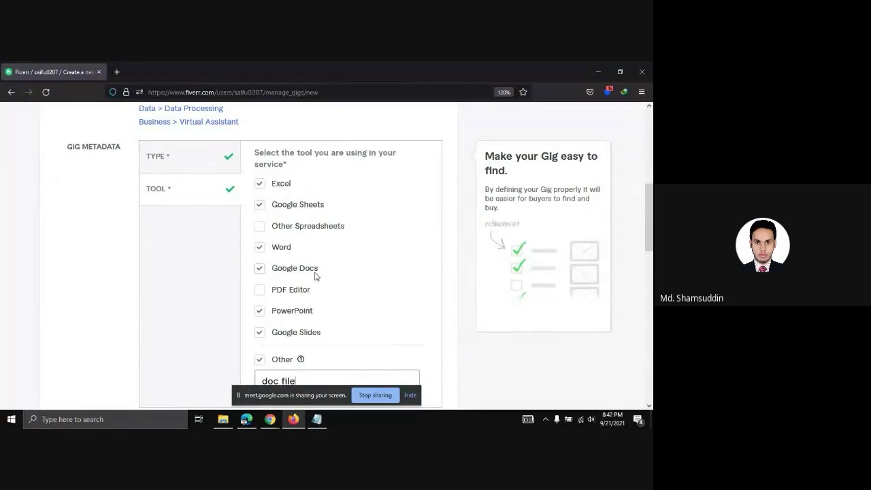
pyautogui.scroll(-2, 332, 315)
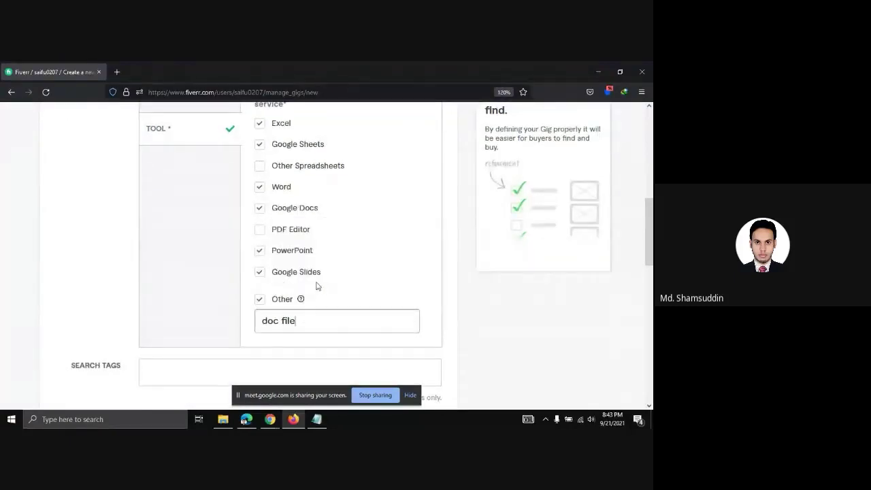
pyautogui.scroll(3, 317, 286)
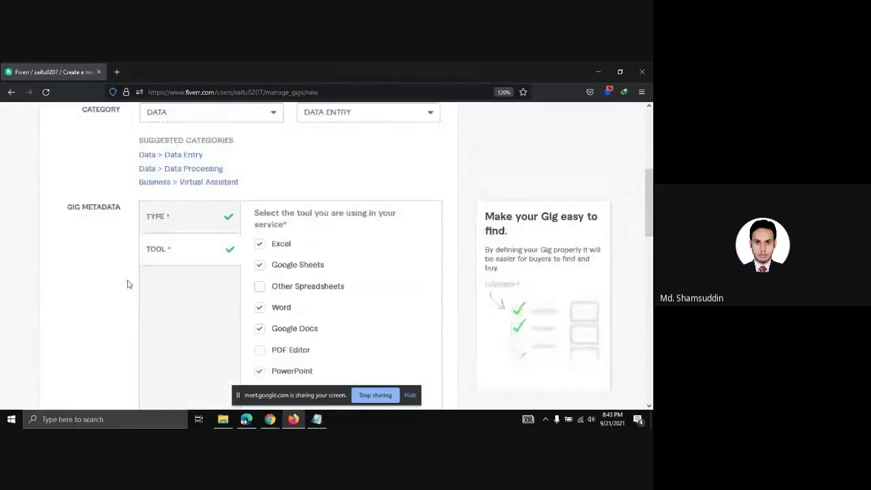
pyautogui.click(189, 224)
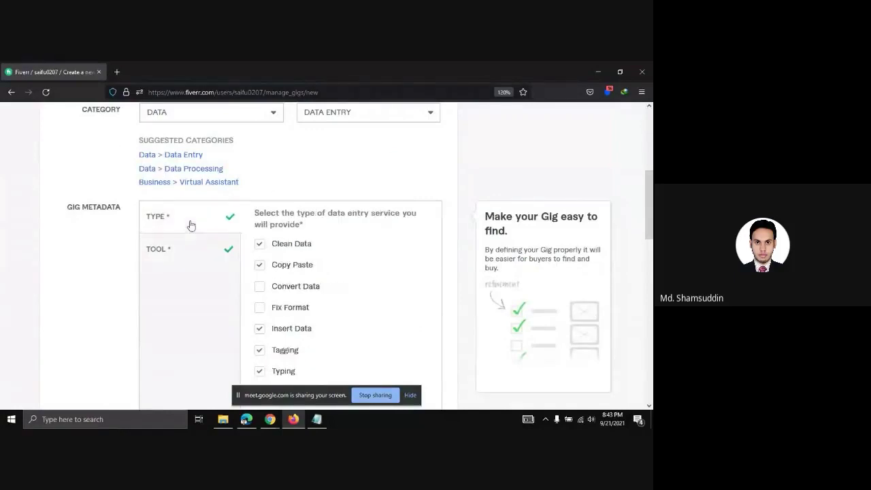
# Compare the selected data entry service types and tools in the gig metadata
pyautogui.click(179, 252)
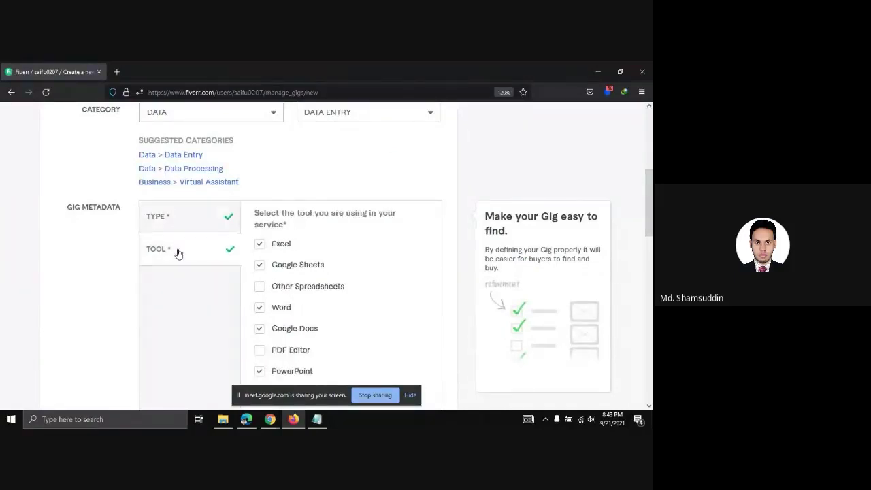
pyautogui.click(183, 221)
pyautogui.click(180, 248)
pyautogui.click(179, 229)
pyautogui.click(178, 257)
pyautogui.scroll(-5, 179, 259)
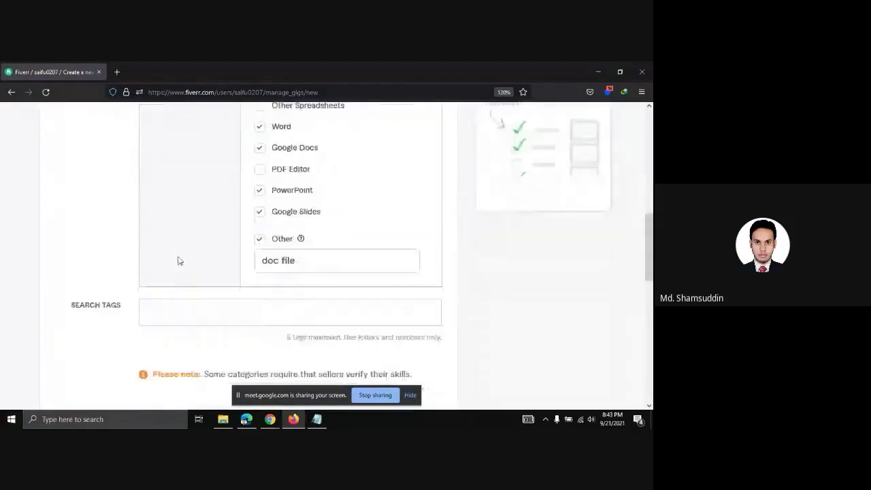
pyautogui.scroll(5, 179, 260)
pyautogui.click(186, 225)
pyautogui.scroll(1, 157, 204)
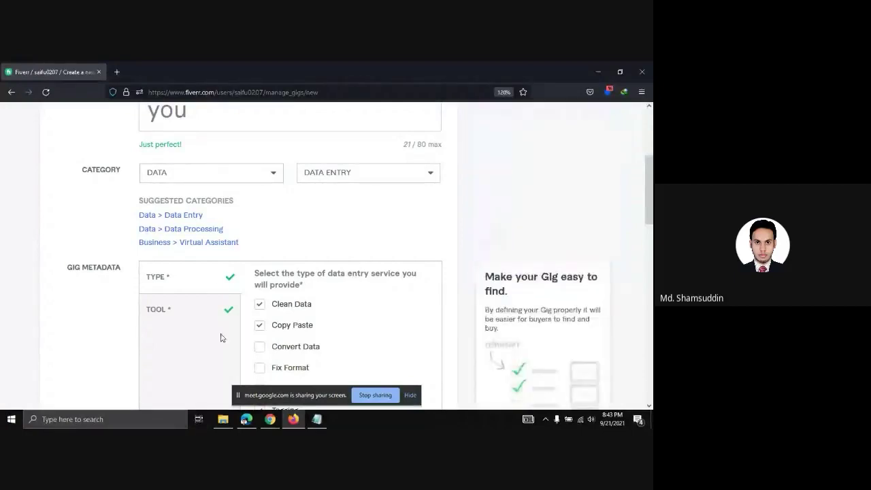
pyautogui.scroll(-3, 213, 306)
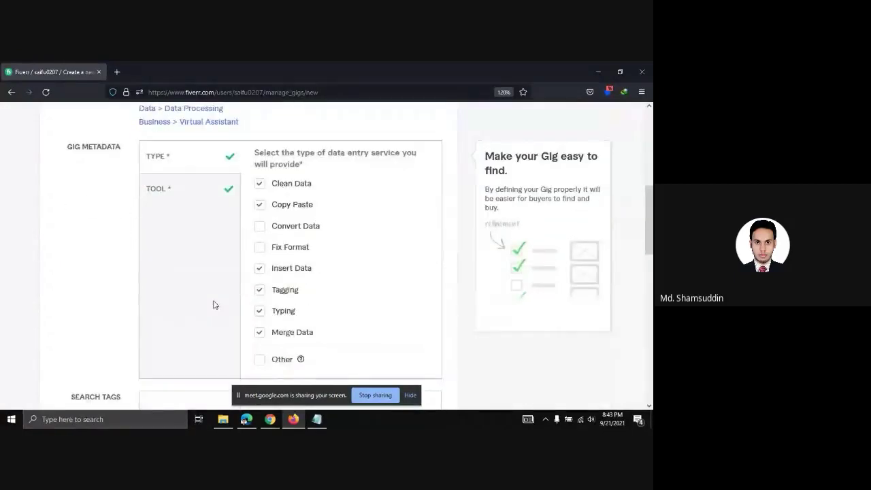
pyautogui.scroll(-2, 214, 305)
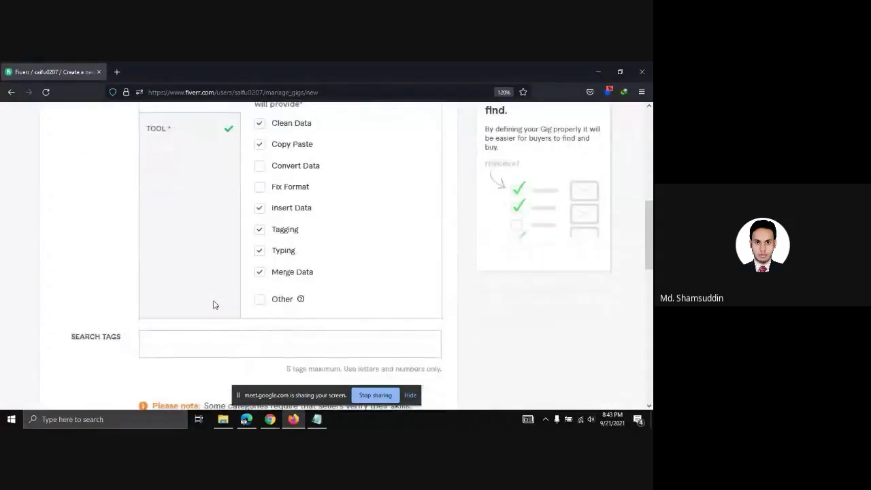
pyautogui.scroll(3, 214, 306)
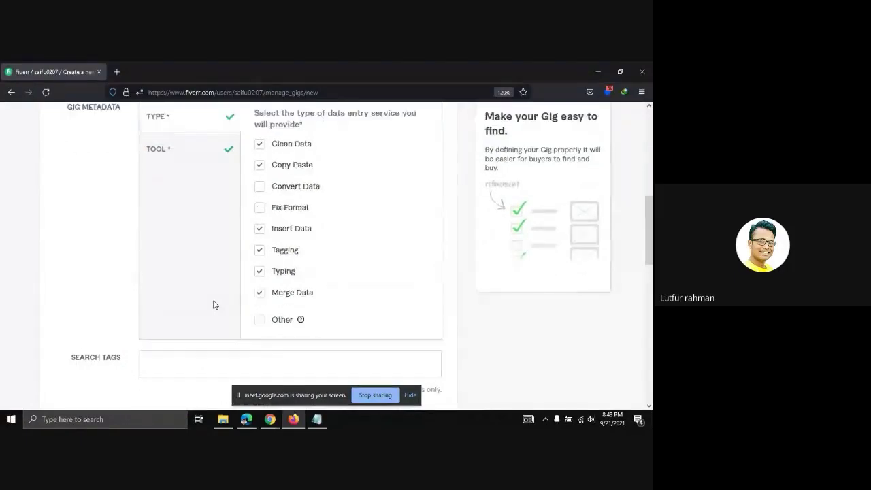
pyautogui.scroll(-4, 196, 301)
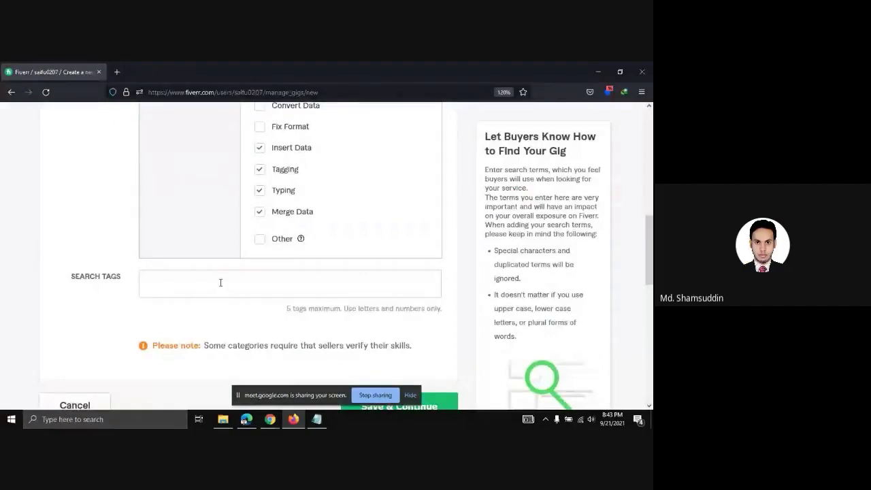
# Add "data entry" and "data collection" as the first two search tags of the gig
pyautogui.click(219, 282)
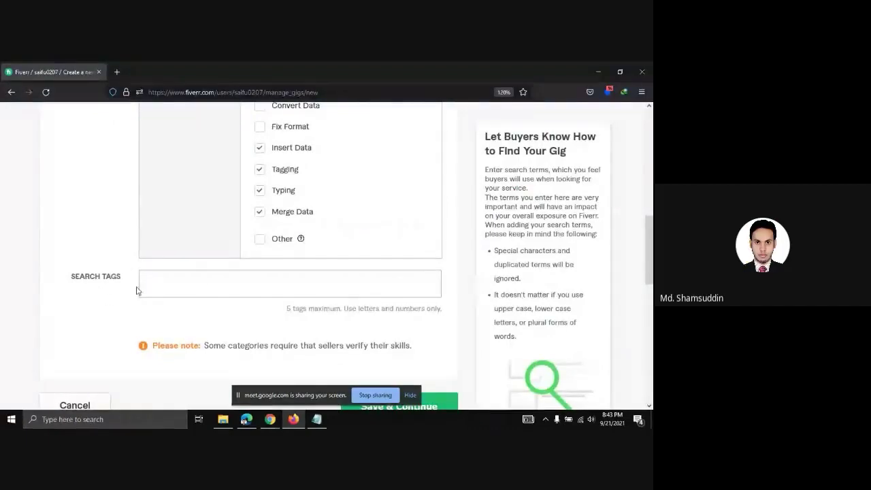
pyautogui.scroll(3, 149, 298)
pyautogui.scroll(-4, 148, 301)
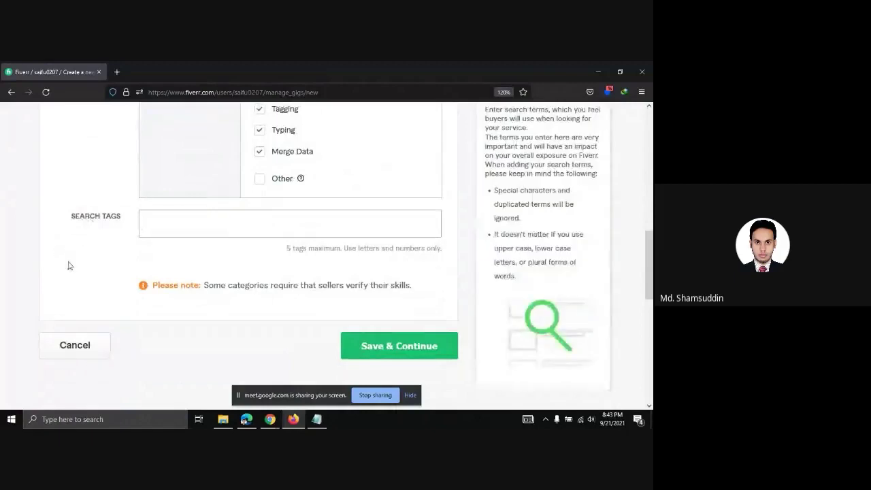
pyautogui.scroll(3, 68, 265)
pyautogui.scroll(-1, 68, 266)
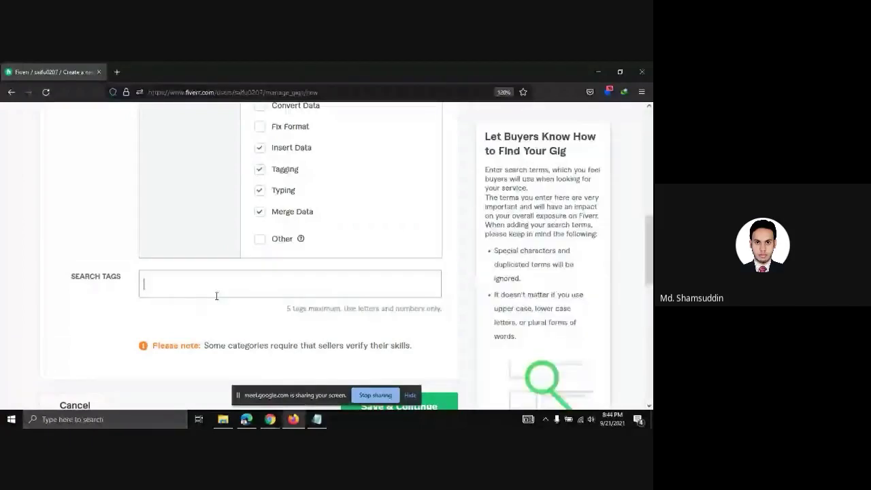
pyautogui.write('dat')
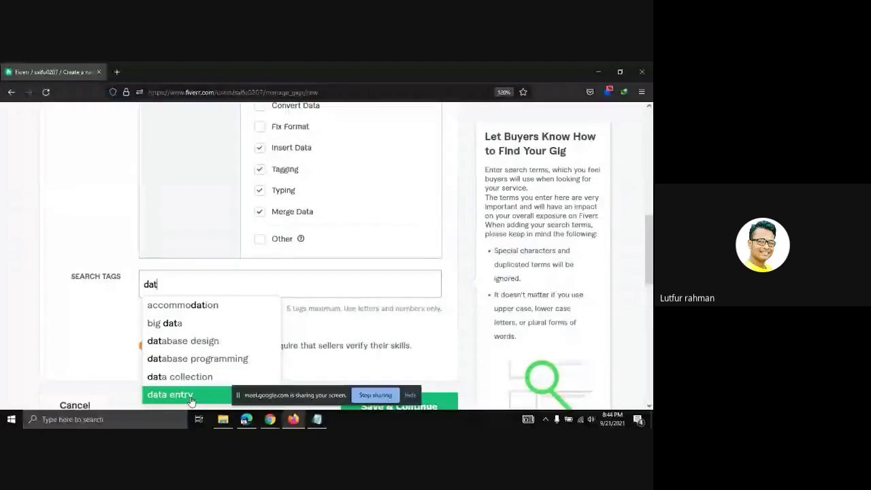
pyautogui.click(191, 401)
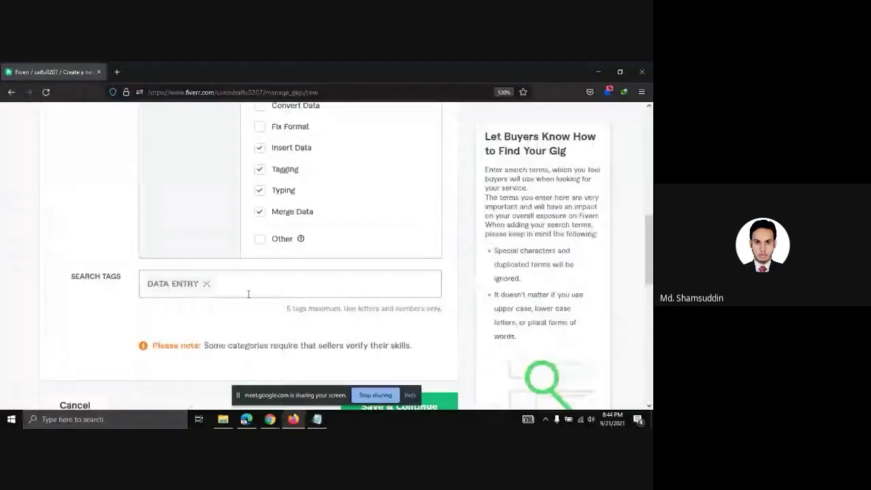
pyautogui.write('dat')
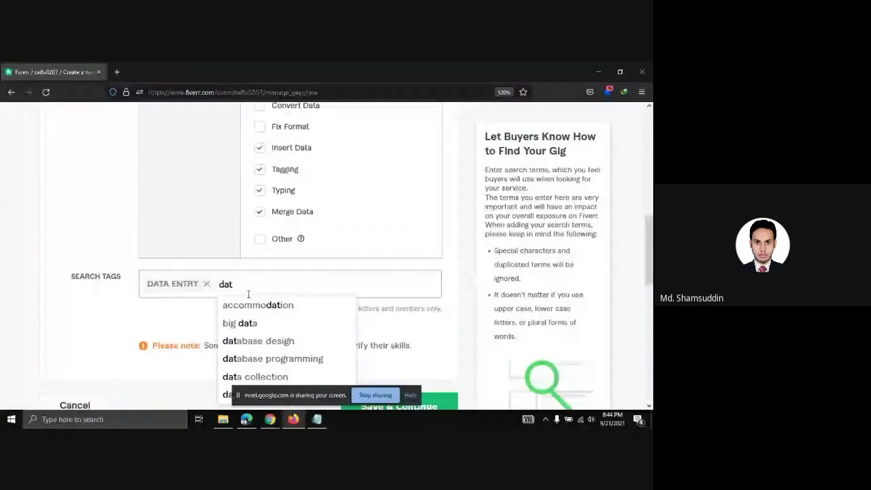
pyautogui.scroll(-2, 248, 294)
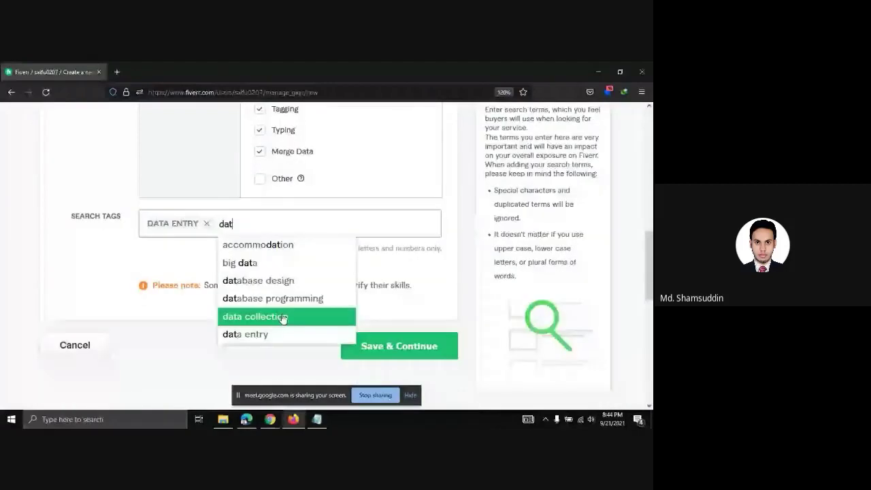
pyautogui.click(283, 318)
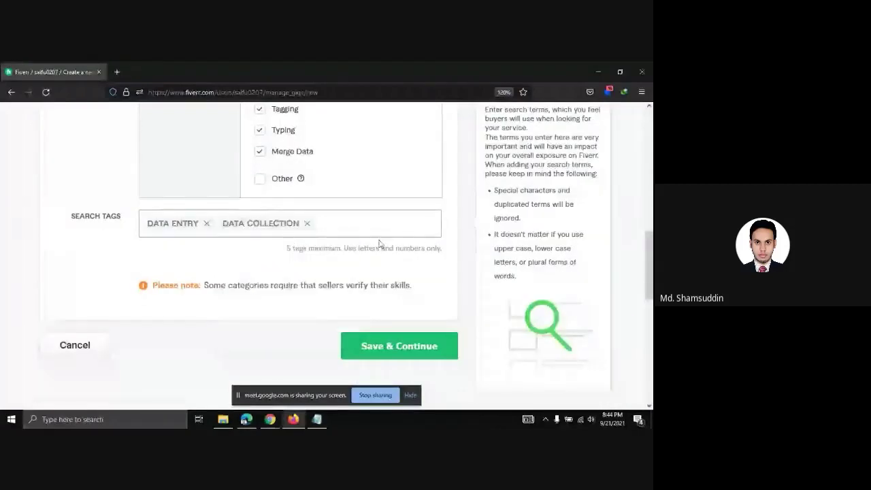
pyautogui.write('da')
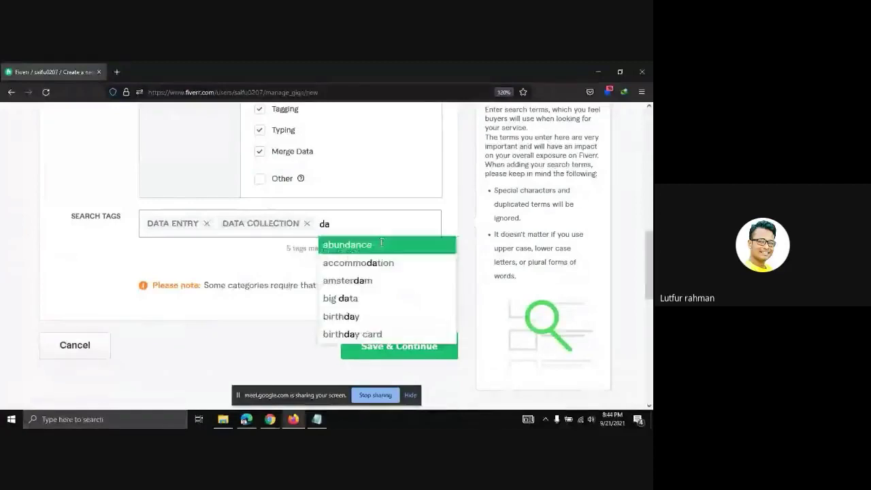
pyautogui.write('ta')
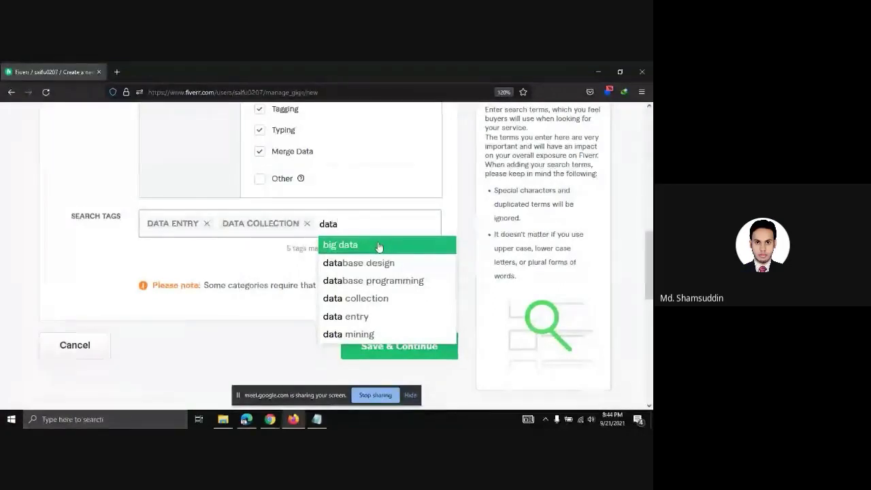
pyautogui.press('BackSpace')
pyautogui.press('BackSpace')
pyautogui.press('BackSpace')
pyautogui.press('BackSpace')
# Add the suggested tag "copy paste" as the third search tag
pyautogui.write('co')
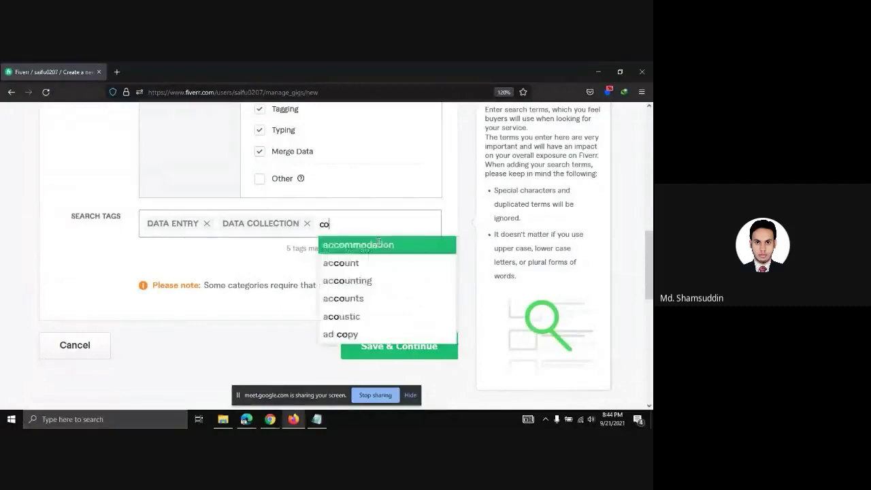
pyautogui.write('p')
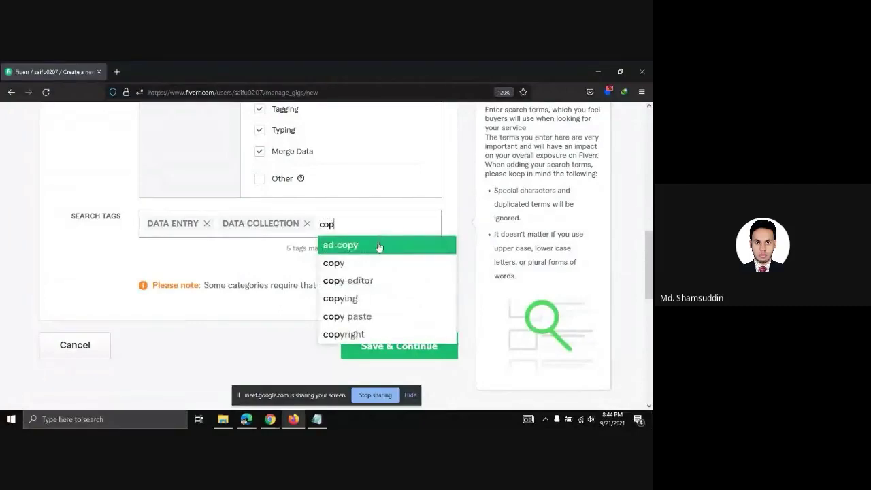
pyautogui.press('Down')
pyautogui.press('Down')
pyautogui.press('Down')
pyautogui.press('Down')
pyautogui.press('Return')
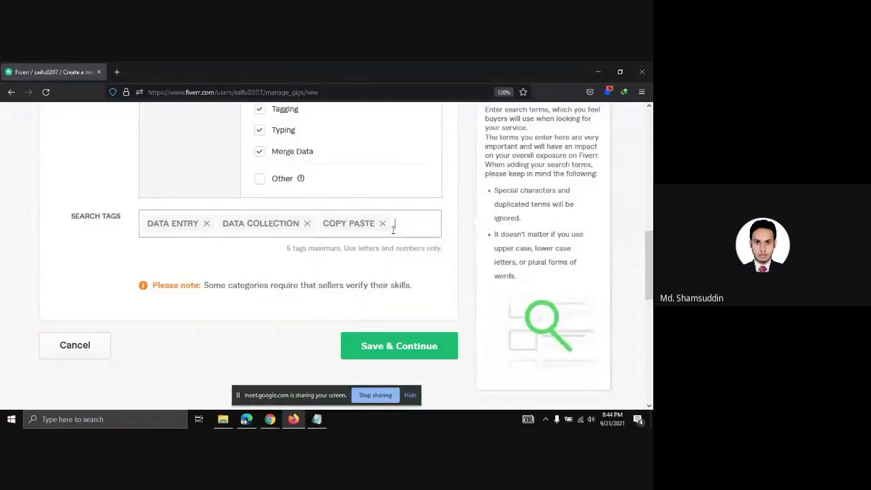
pyautogui.write('vis')
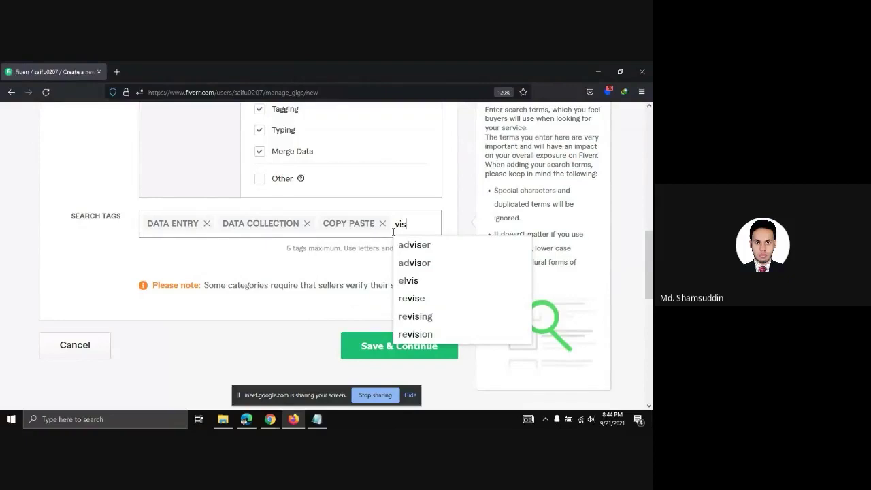
pyautogui.write('u')
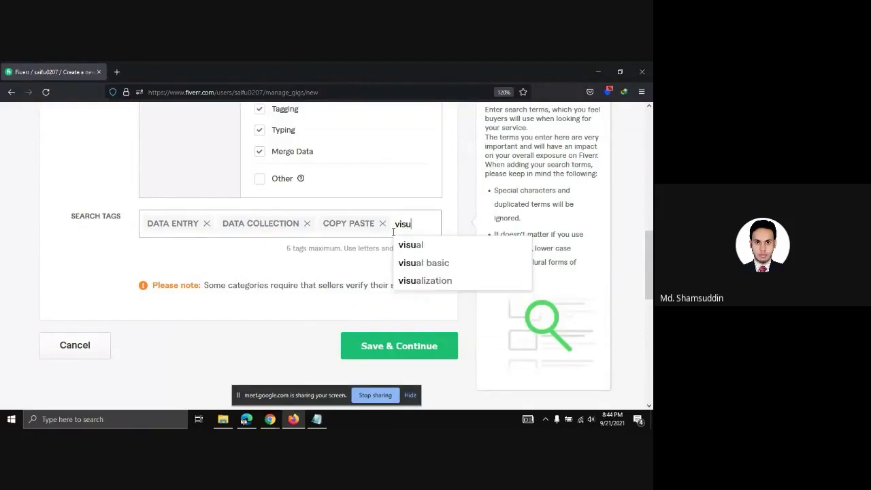
pyautogui.scroll(3, 393, 233)
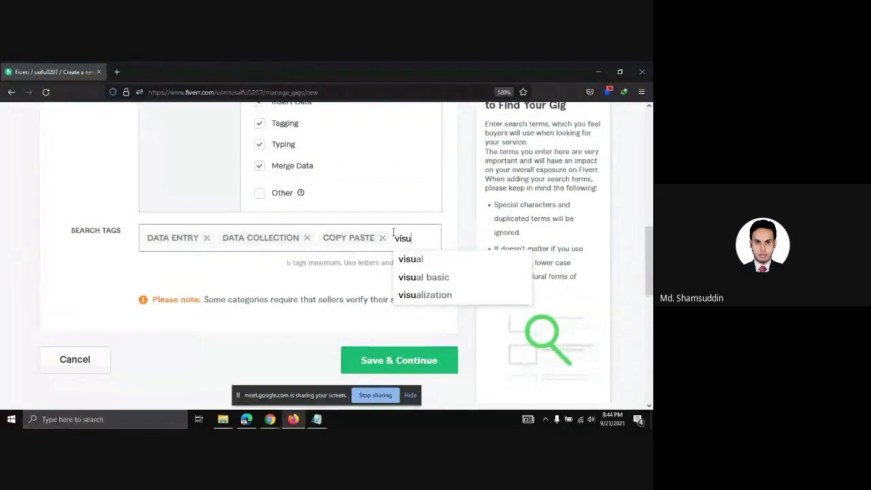
pyautogui.scroll(-3, 393, 236)
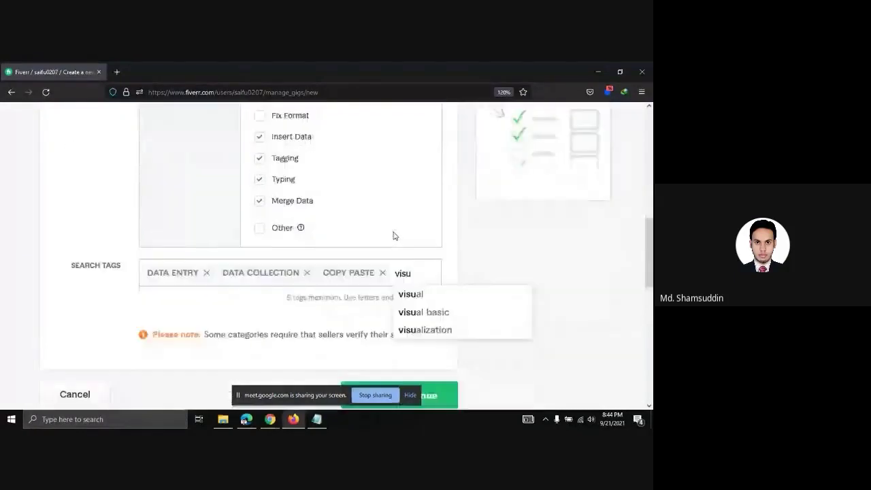
pyautogui.press('BackSpace')
pyautogui.press('BackSpace')
pyautogui.press('BackSpace')
pyautogui.press('BackSpace')
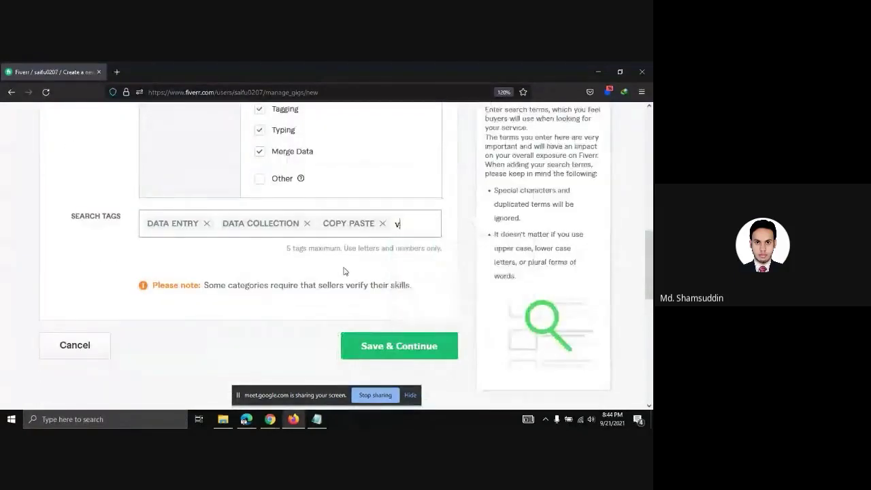
# Enter "word" as the text for the fourth search tag
pyautogui.scroll(5, 344, 271)
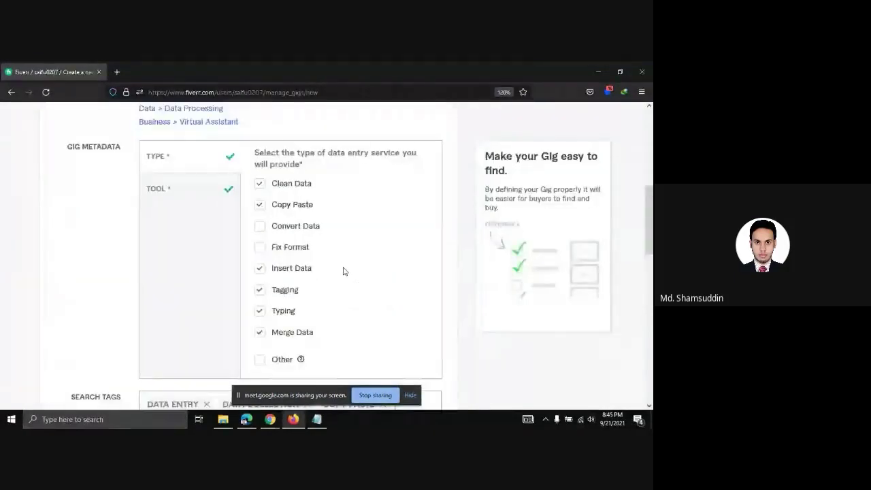
pyautogui.scroll(-3, 344, 271)
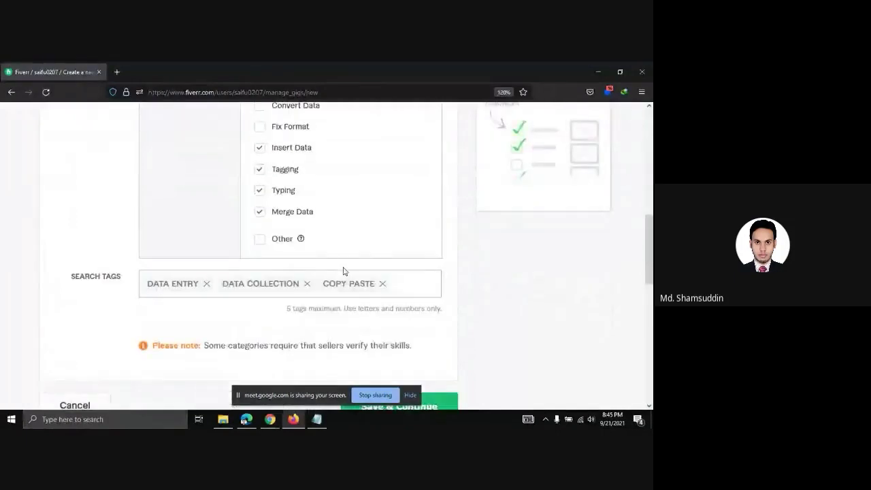
pyautogui.write('wo')
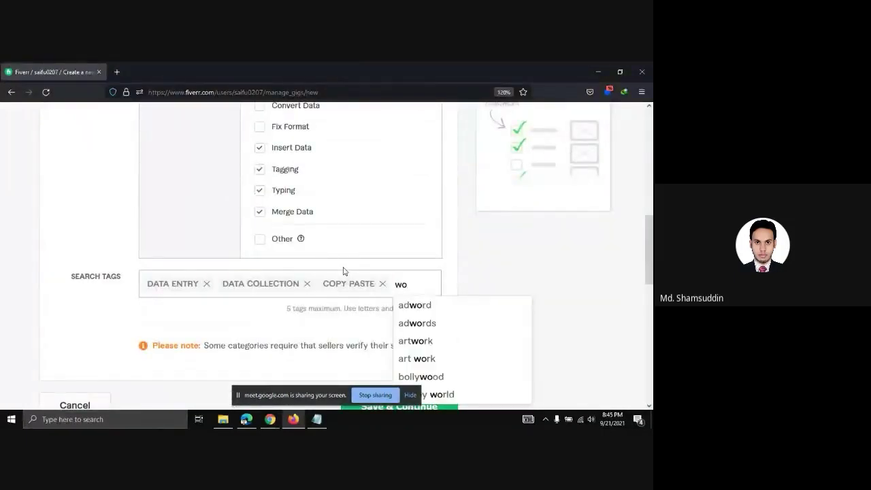
pyautogui.write('r')
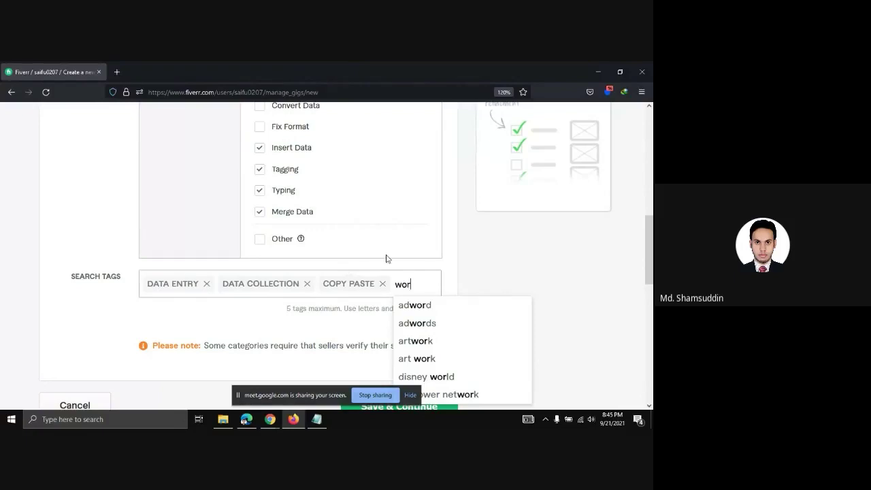
pyautogui.scroll(-1, 422, 286)
pyautogui.write('d')
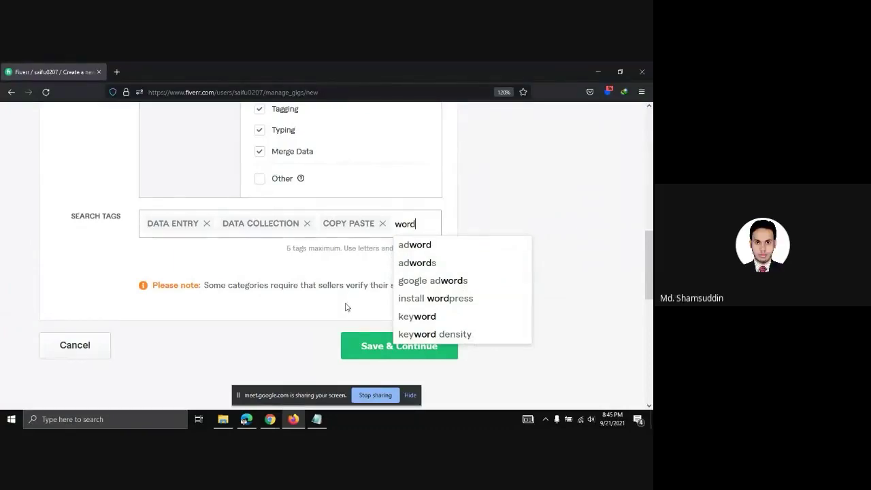
# Review the tools chosen in the gig metadata, from Excel through the custom "doc file" entry
pyautogui.scroll(3, 345, 307)
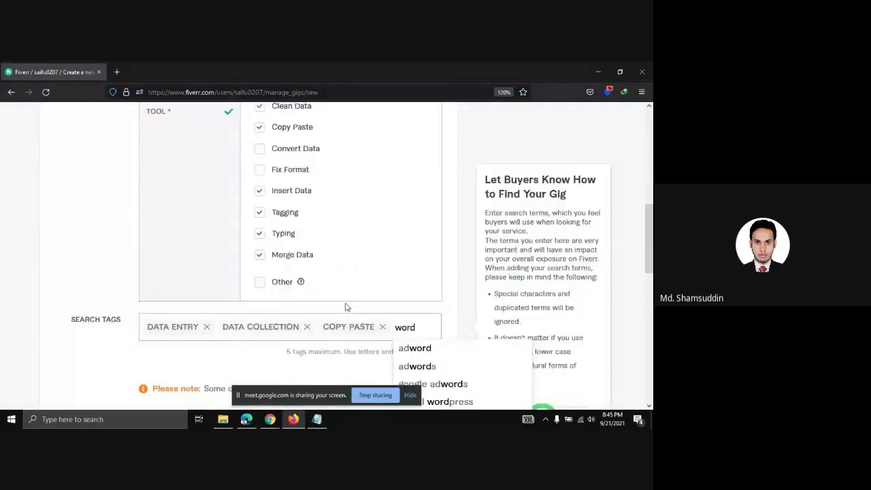
pyautogui.scroll(2, 344, 306)
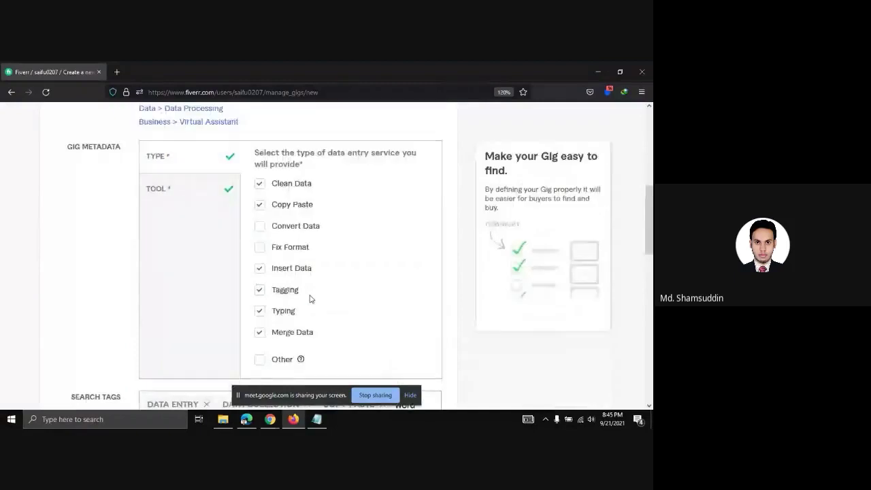
pyautogui.click(190, 197)
pyautogui.scroll(-2, 279, 253)
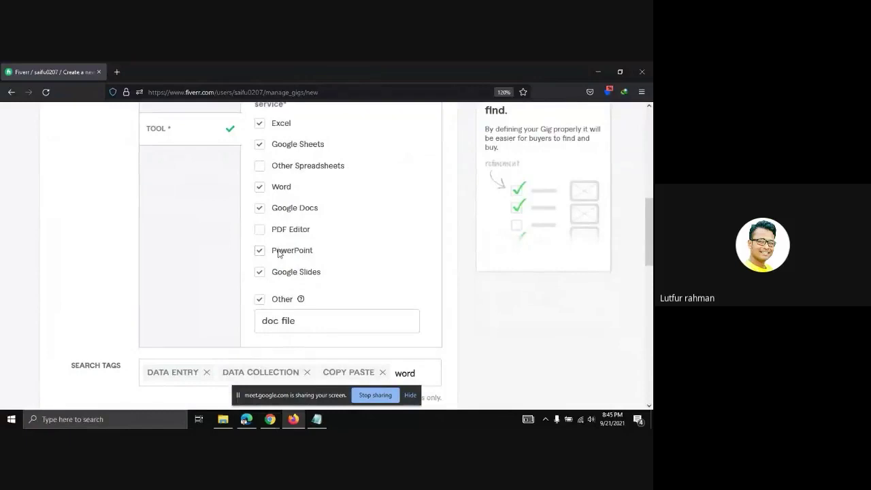
pyautogui.scroll(2, 279, 252)
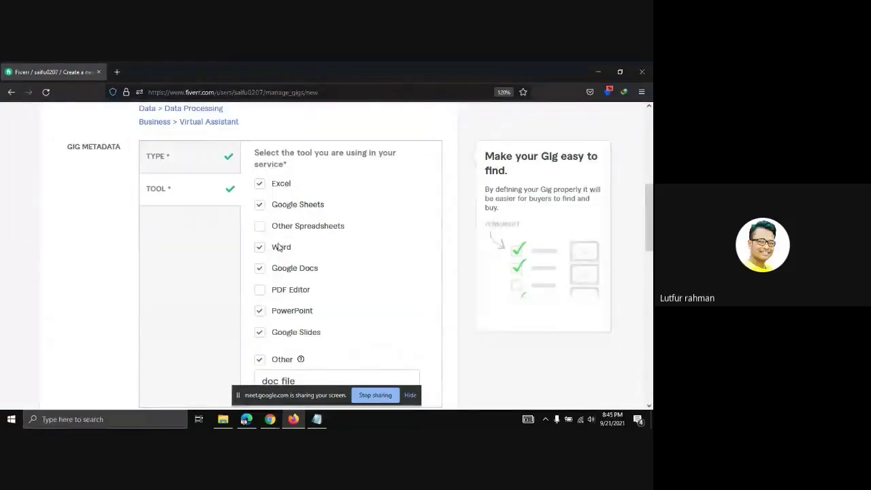
pyautogui.scroll(-3, 279, 245)
pyautogui.scroll(6, 278, 244)
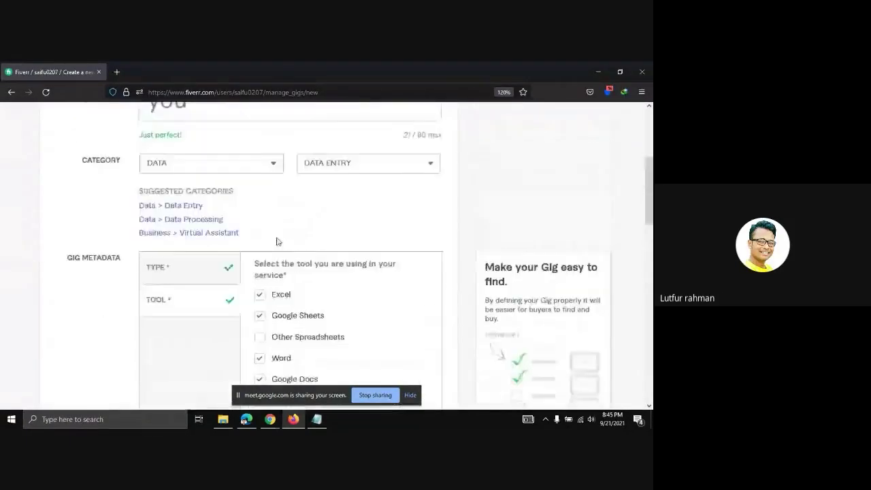
# Open the Fiverr home page in a new tab alongside the gig form
pyautogui.scroll(3, 278, 238)
pyautogui.rightClick(57, 126)
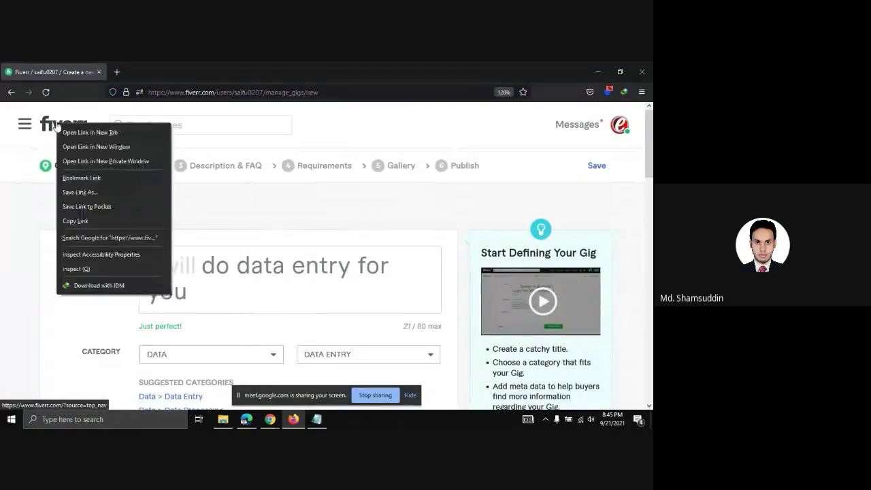
pyautogui.click(89, 132)
pyautogui.click(160, 70)
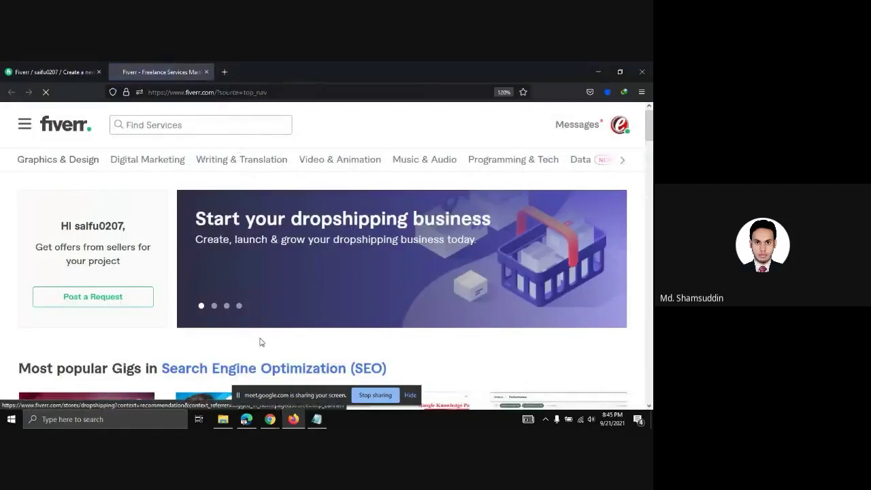
# Switch to Edge, search the web for "fiverr" and open the Fiverr marketplace site
pyautogui.hotkey('alt', 'Tab')
pyautogui.click(339, 65)
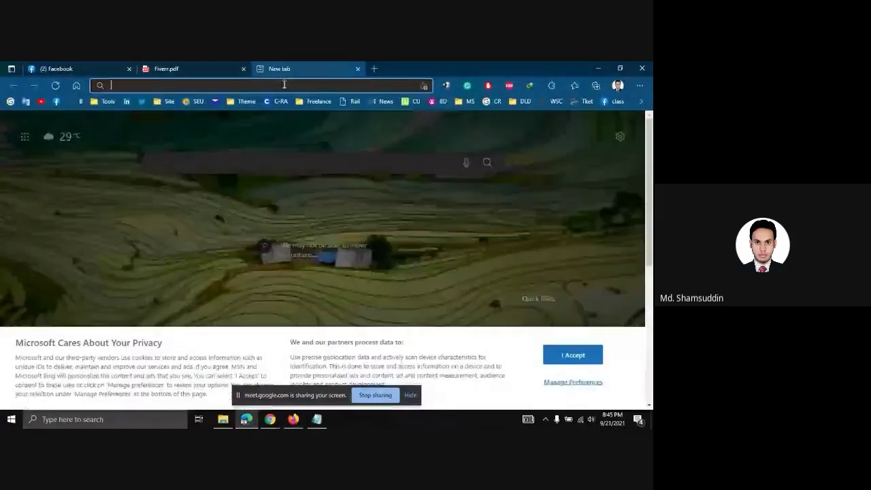
pyautogui.write('fiv')
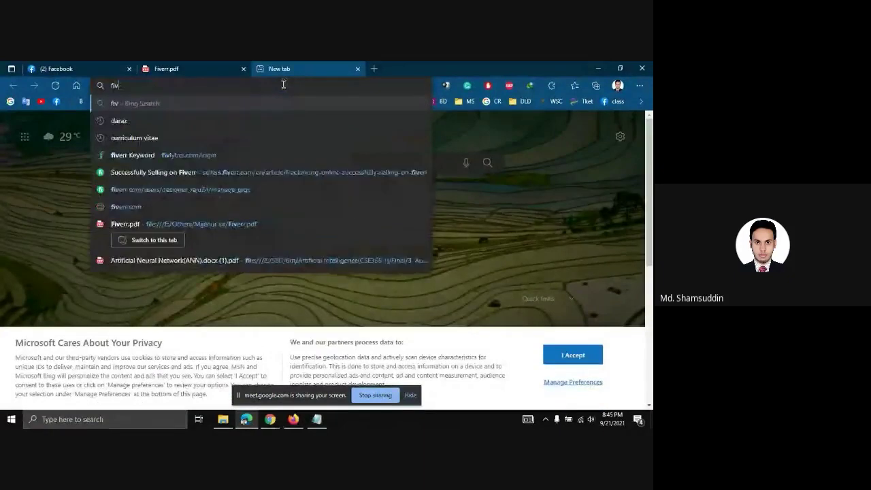
pyautogui.write('e')
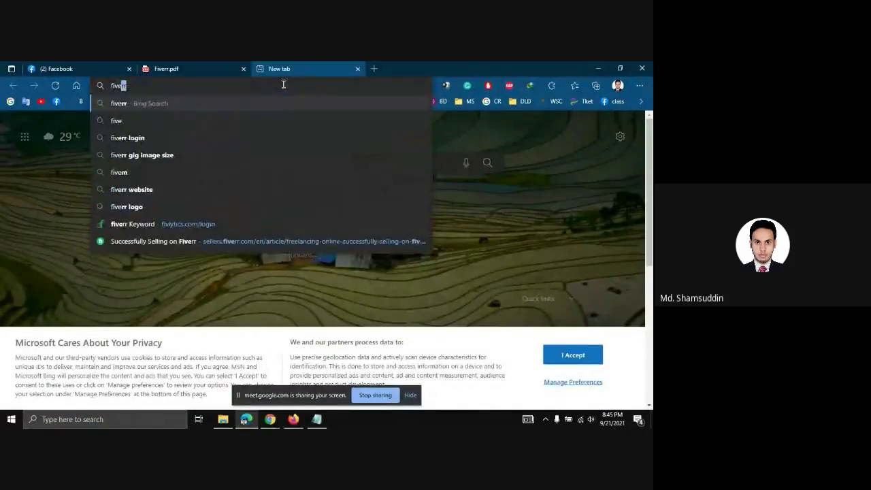
pyautogui.press('Return')
pyautogui.click(125, 197)
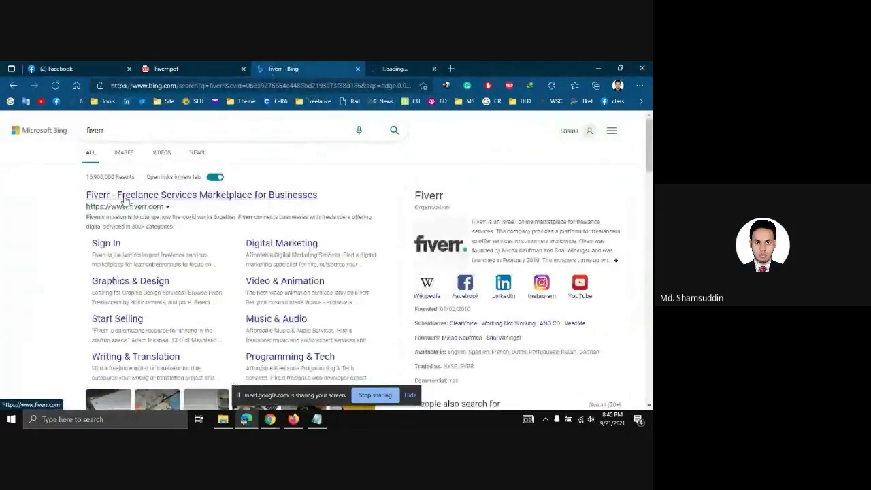
pyautogui.click(444, 68)
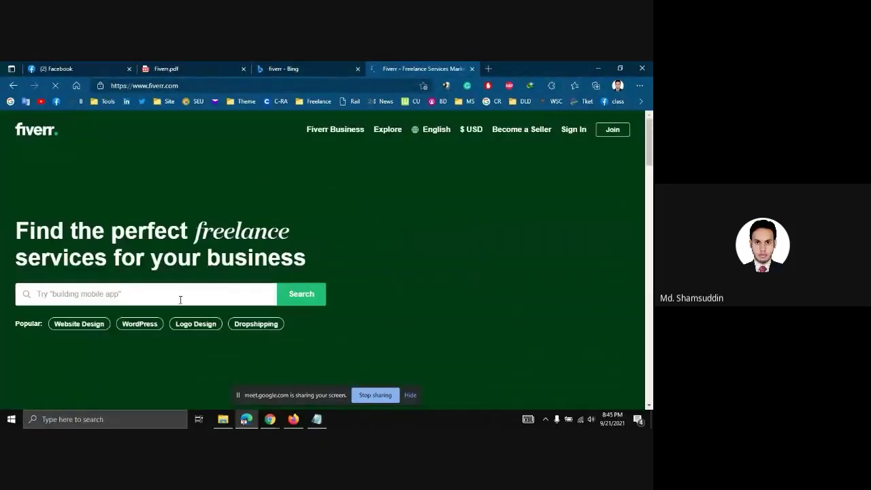
# Enter "data" in the Fiverr service search and review the suggested services
pyautogui.click(181, 300)
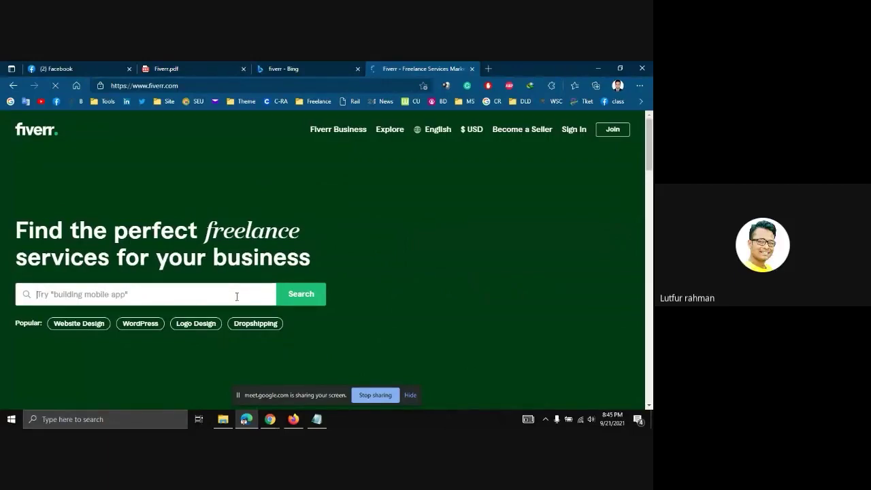
pyautogui.write('da')
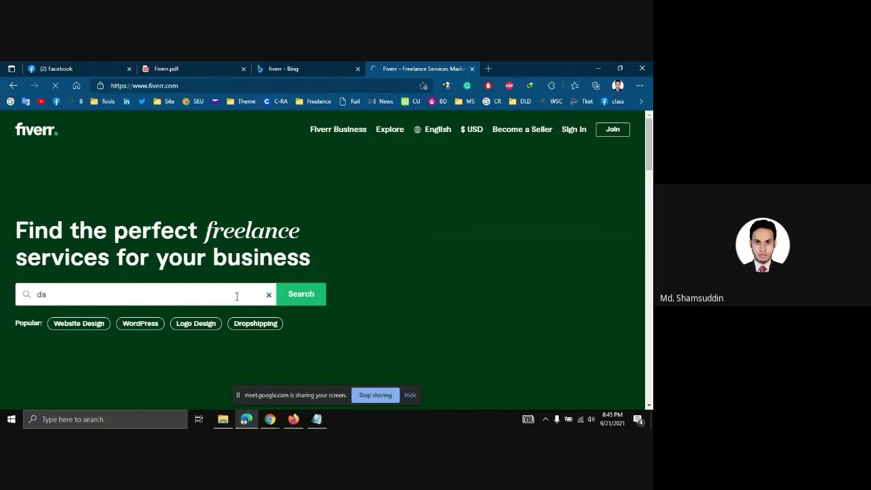
pyautogui.write('ta')
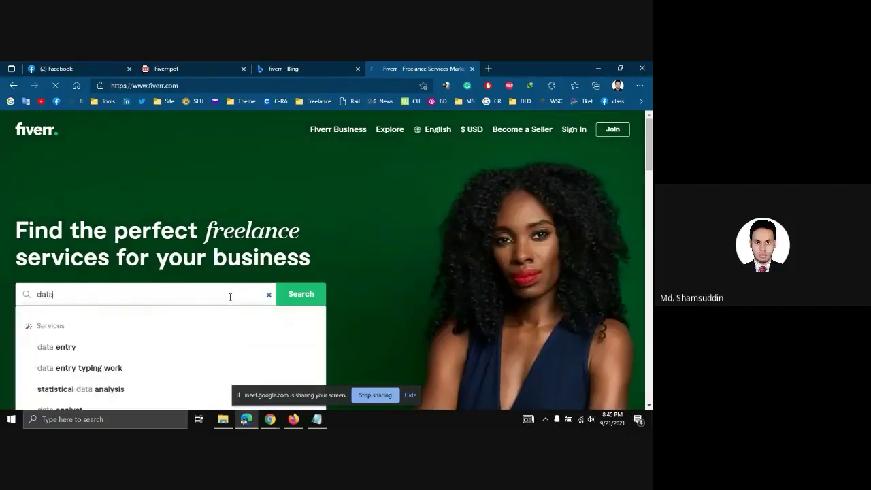
pyautogui.scroll(-1, 95, 326)
pyautogui.scroll(-1, 95, 326)
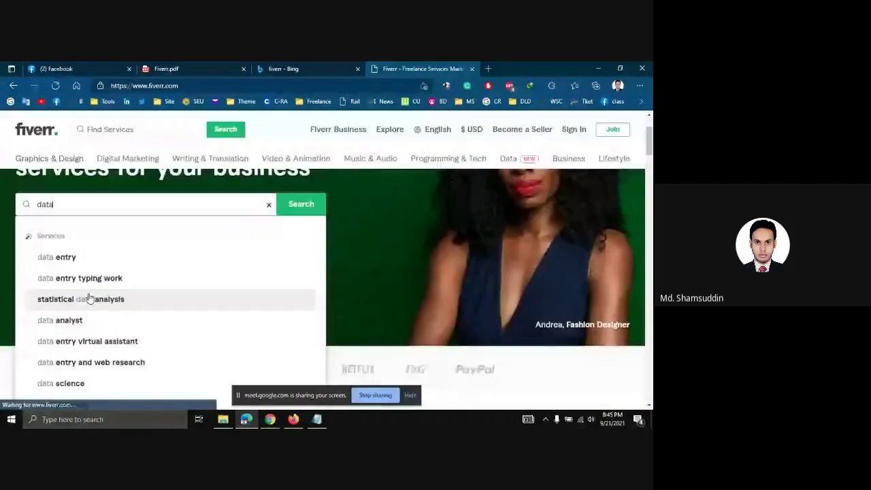
pyautogui.scroll(-1, 85, 299)
pyautogui.scroll(1, 82, 302)
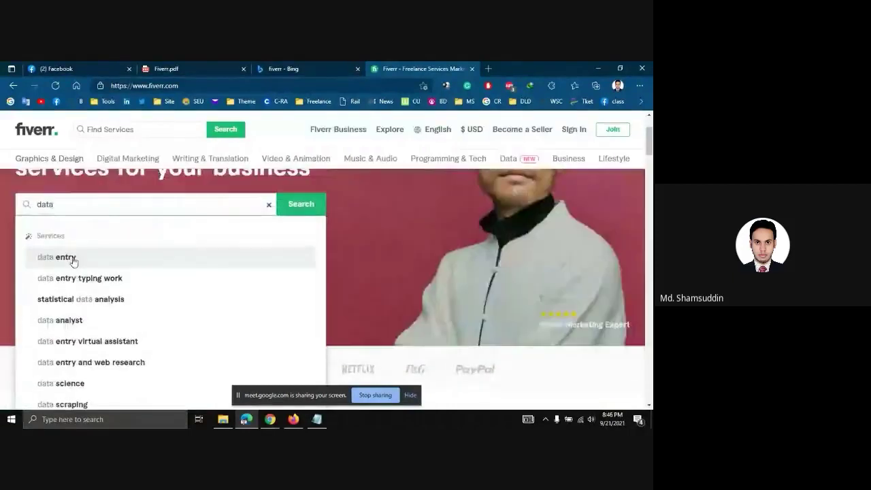
pyautogui.scroll(-1, 78, 304)
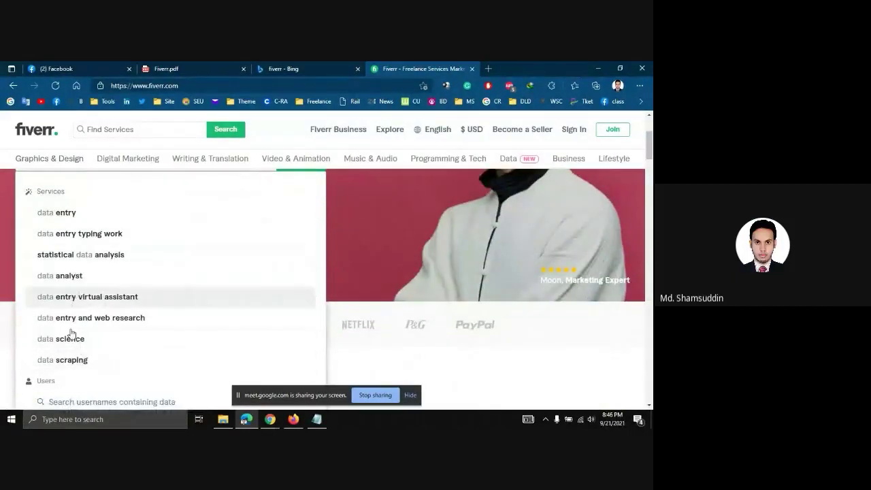
pyautogui.scroll(1, 75, 350)
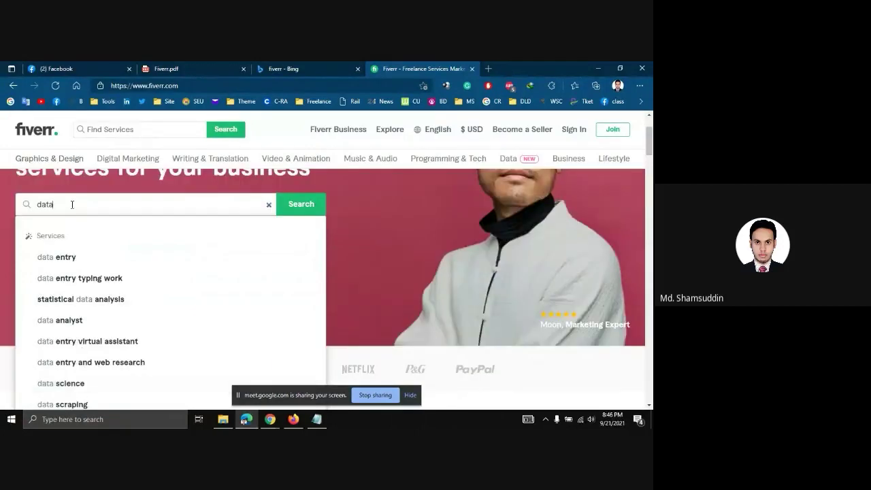
# Open the results for the suggested "data entry" search and examine the related searches
pyautogui.click(68, 265)
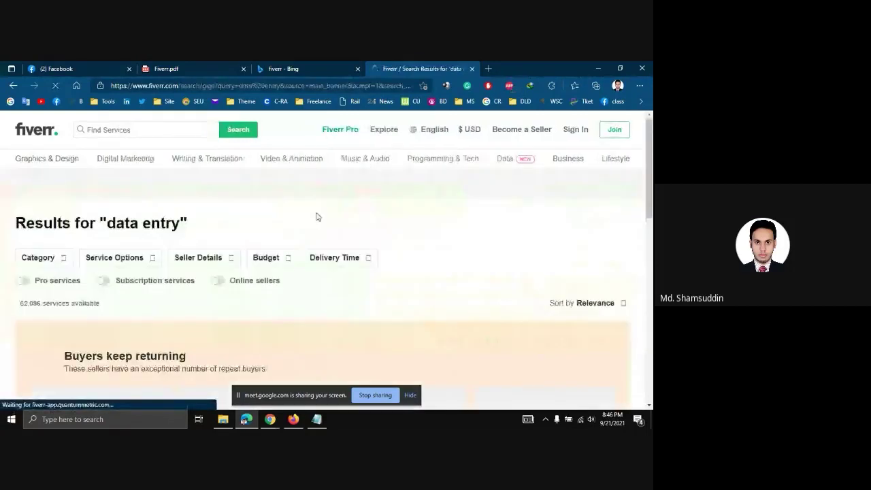
pyautogui.scroll(-1, 316, 216)
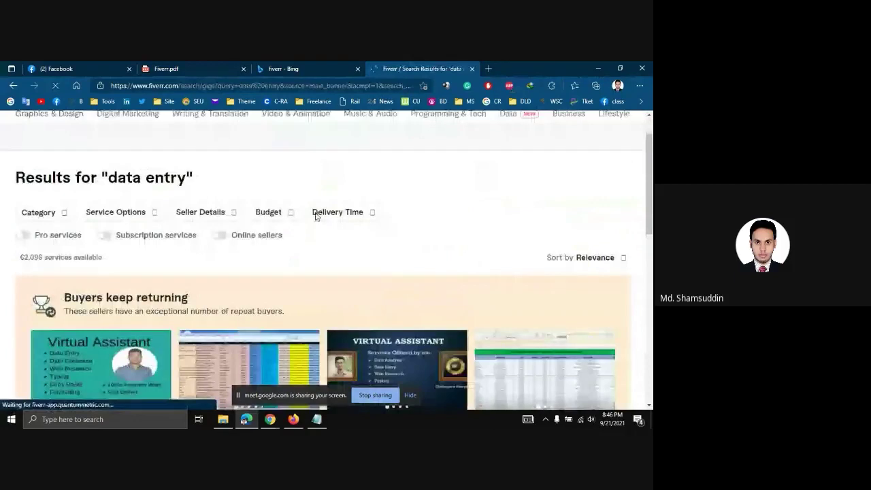
pyautogui.scroll(1, 221, 197)
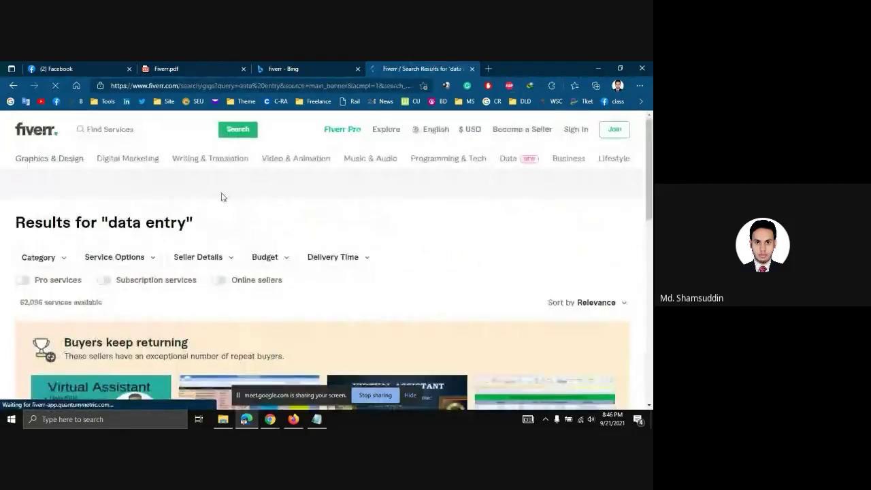
pyautogui.scroll(-4, 430, 329)
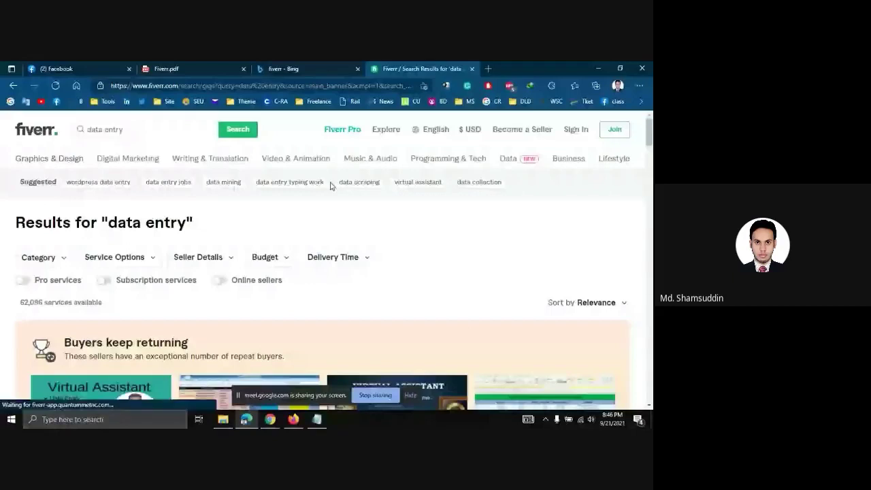
# Return to the gig form in Firefox and clear the pending text "word" from the search tags
pyautogui.click(293, 419)
pyautogui.click(64, 68)
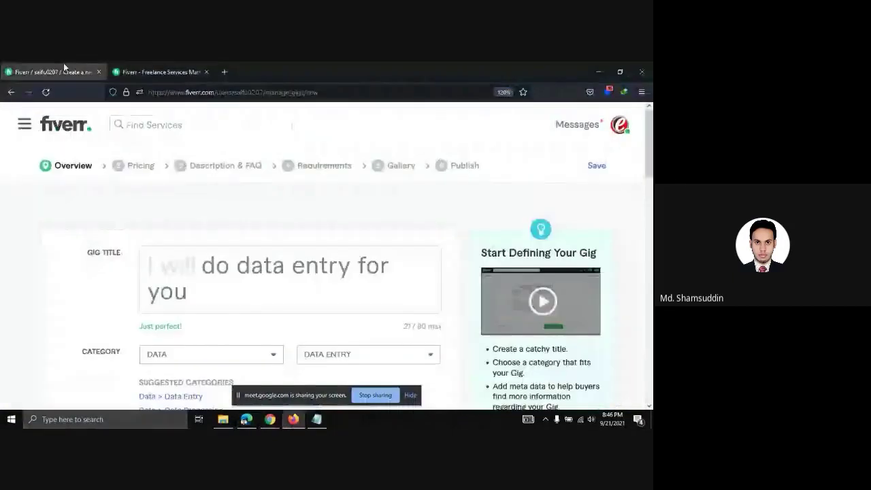
pyautogui.scroll(-2, 324, 333)
pyautogui.scroll(-5, 324, 333)
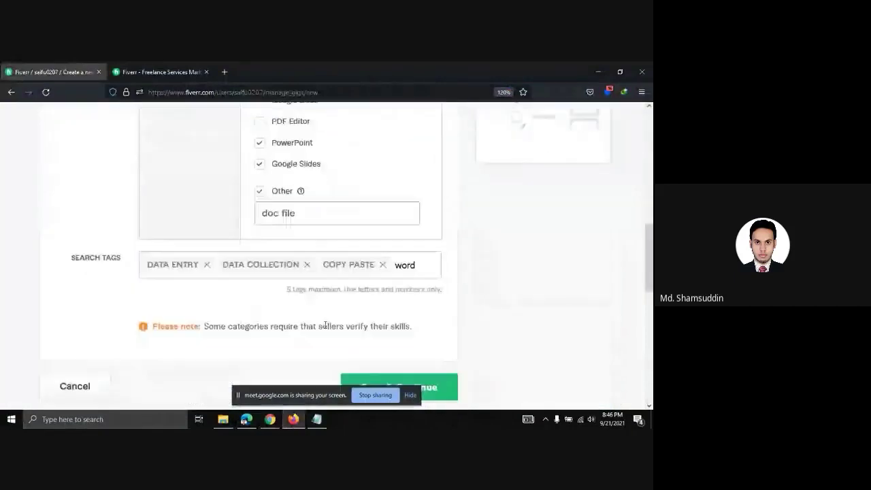
pyautogui.click(395, 253)
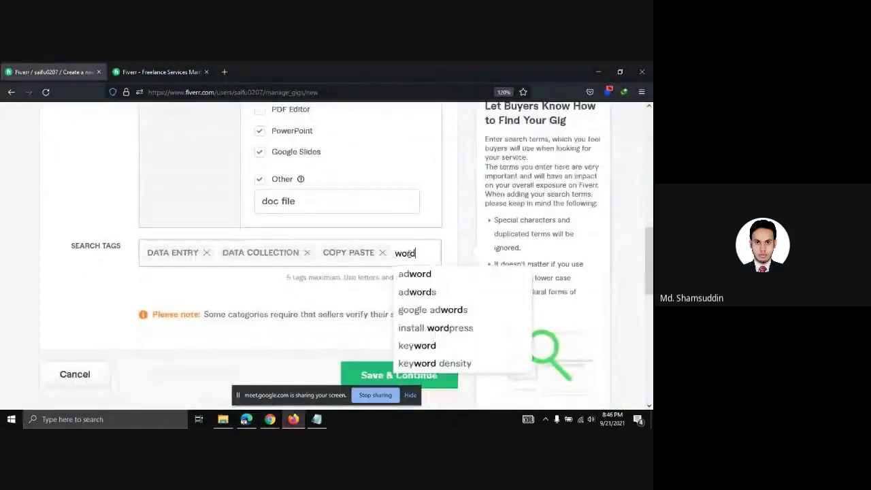
pyautogui.write('word')
pyautogui.press('BackSpace')
pyautogui.press('BackSpace')
pyautogui.press('BackSpace')
pyautogui.press('BackSpace')
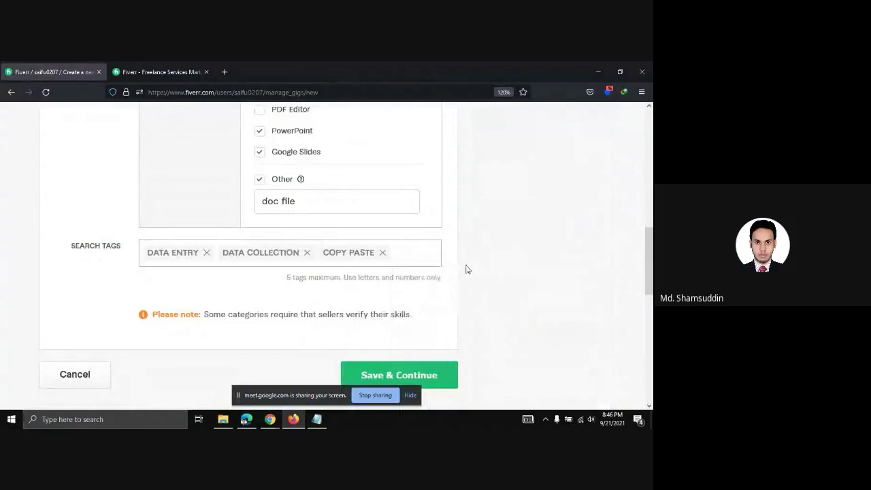
# Add the suggested tag "data mining" as the fourth search tag
pyautogui.write('data')
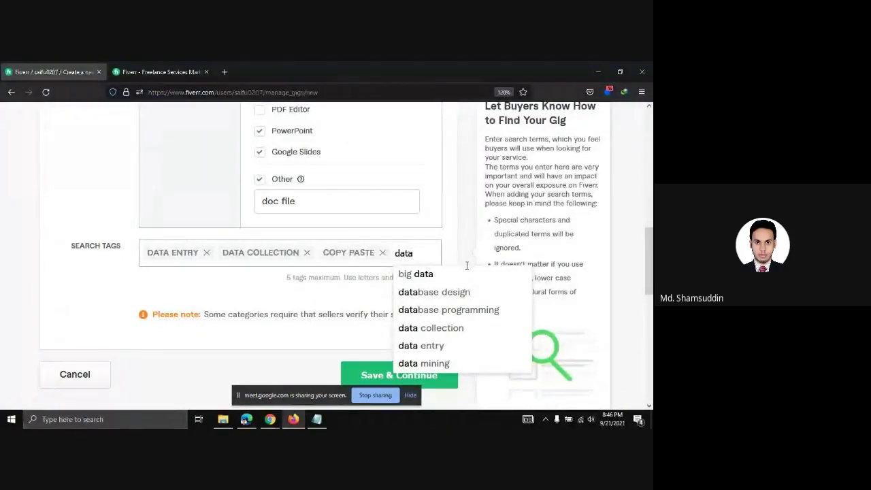
pyautogui.write(' e')
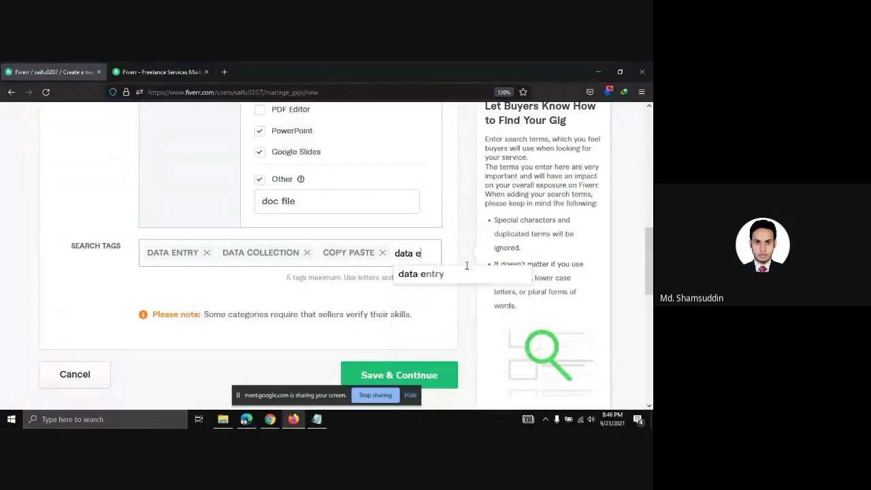
pyautogui.press('BackSpace')
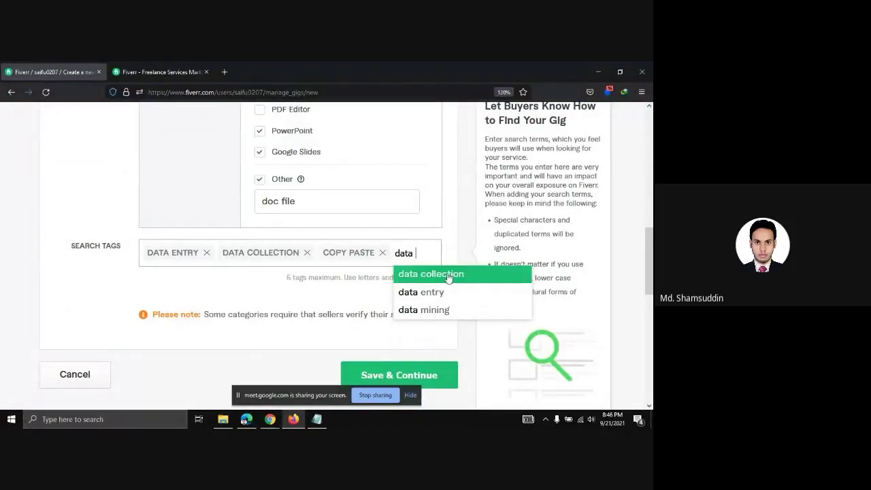
pyautogui.click(429, 310)
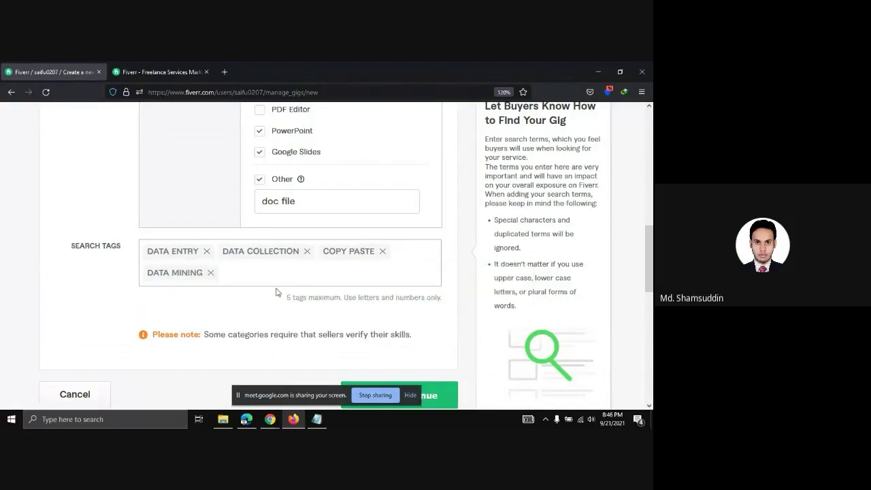
# Check the related searches in Edge and enter "data scp" as the fifth search tag's text in the Firefox gig form
pyautogui.click(246, 419)
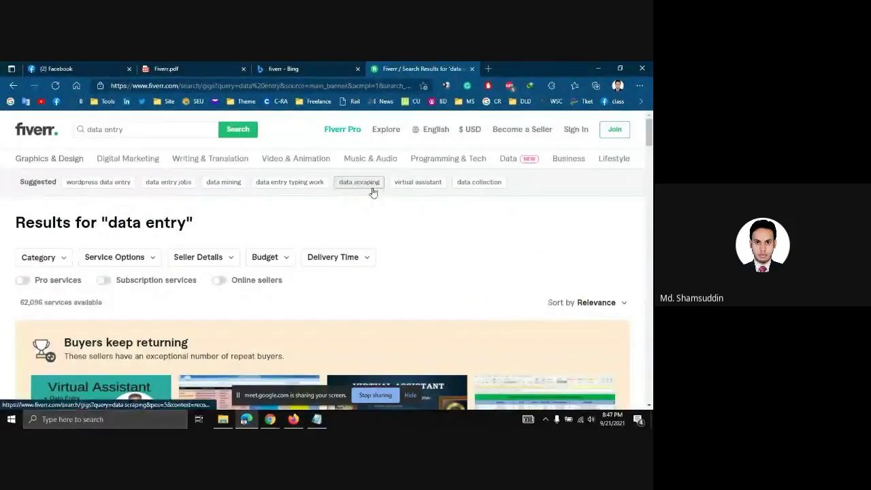
pyautogui.click(293, 418)
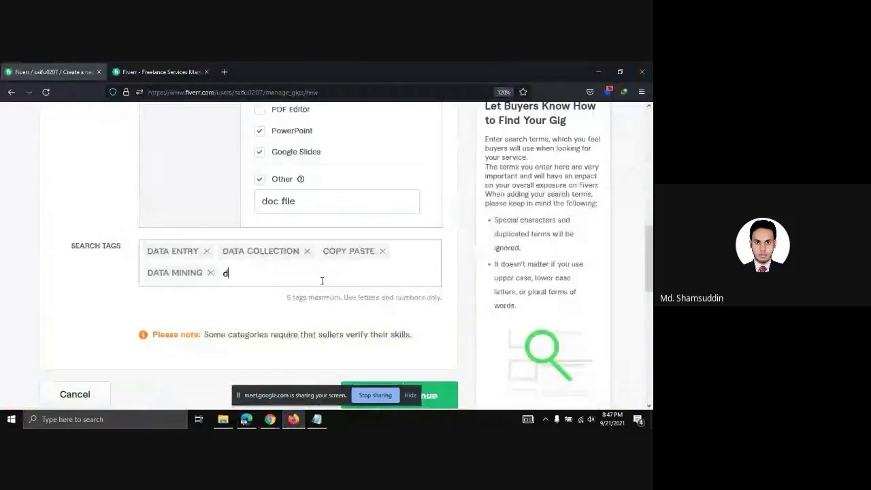
pyautogui.write('a')
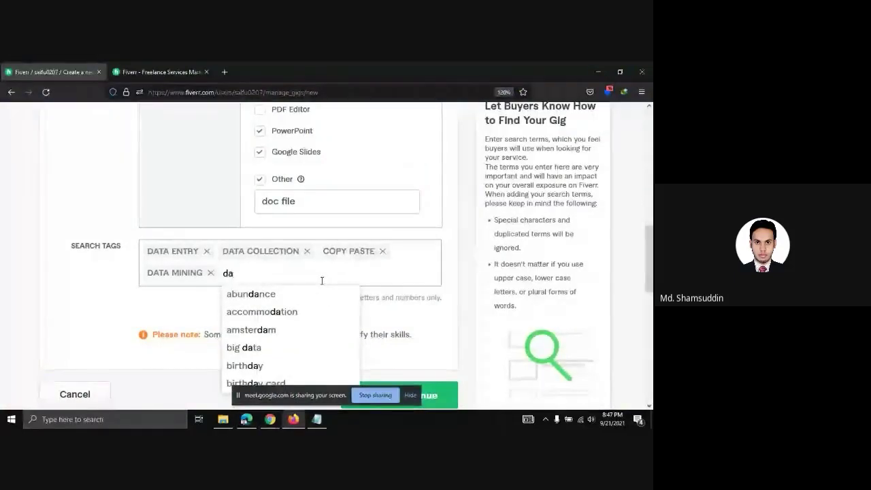
pyautogui.write('ta')
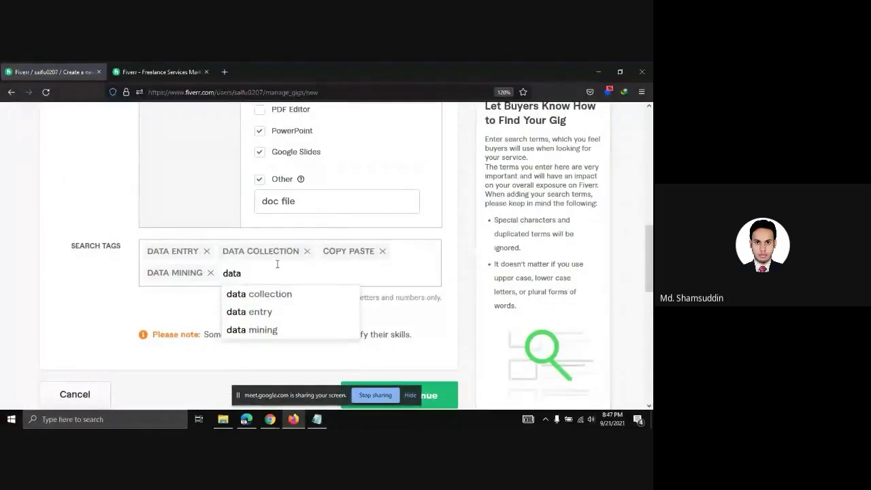
pyautogui.write(' scp')
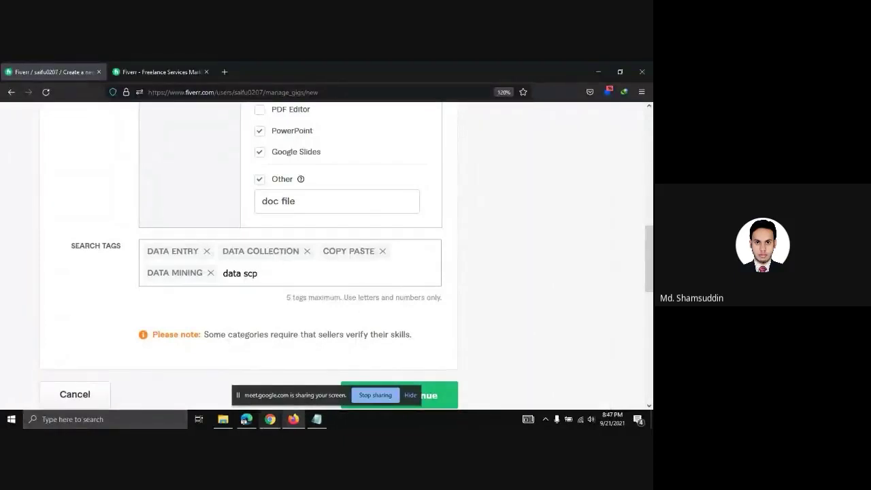
# Switch to Edge, open the results for the suggested "data scraping" search, and copy the search text
pyautogui.click(247, 420)
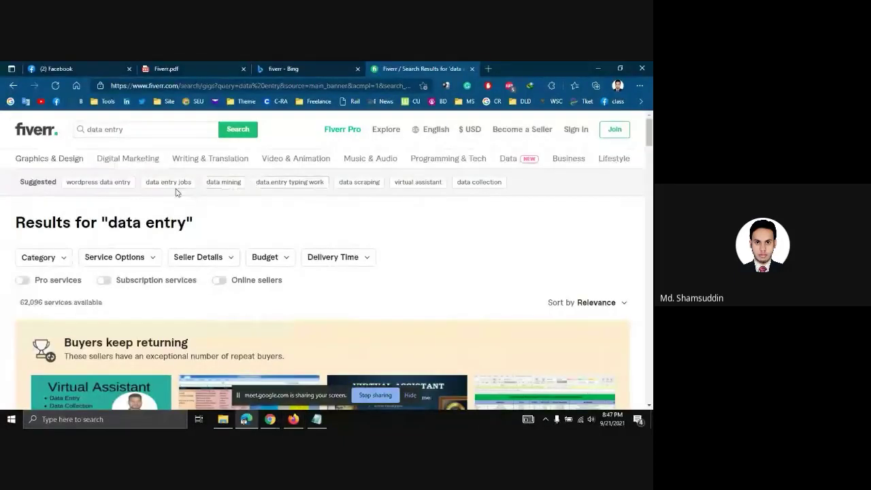
pyautogui.click(355, 186)
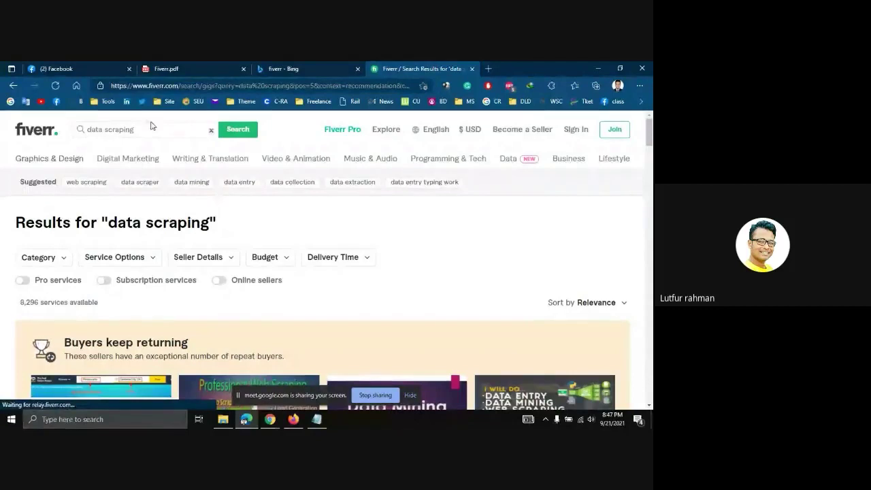
pyautogui.moveTo(148, 130); pyautogui.dragTo(52, 130)
pyautogui.hotkey('ctrl', 'c')
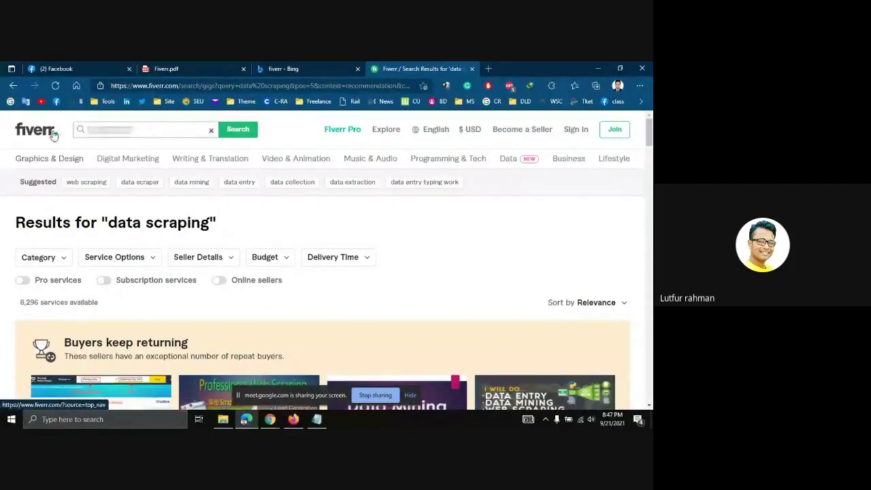
# Return to the gig form in Firefox and replace the pending text "data scp" with the fifth search tag "data scraping"
pyautogui.click(293, 420)
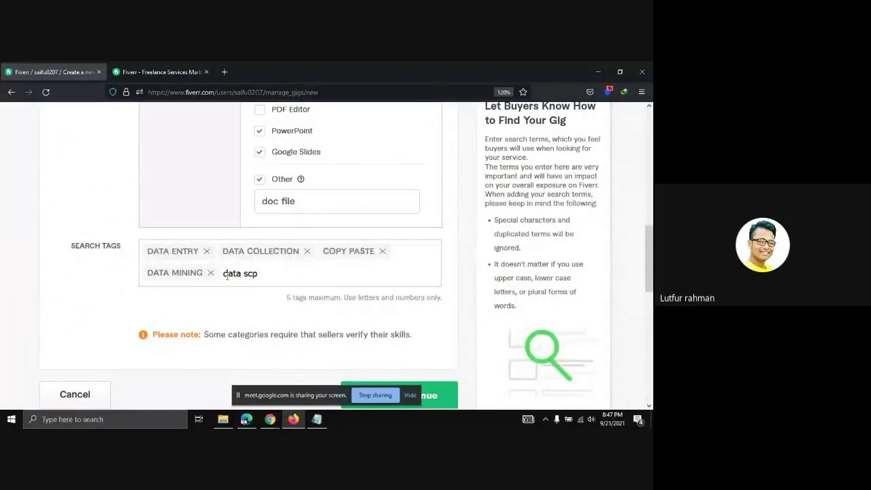
pyautogui.click(274, 276)
pyautogui.press('BackSpace')
pyautogui.press('BackSpace')
pyautogui.press('BackSpace')
pyautogui.press('BackSpace')
pyautogui.press('BackSpace')
pyautogui.press('BackSpace')
pyautogui.press('BackSpace')
pyautogui.press('BackSpace')
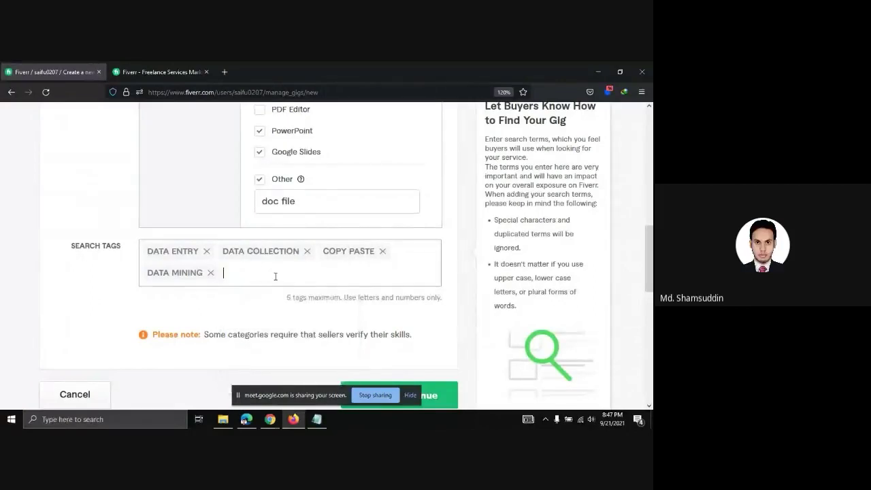
pyautogui.hotkey('ctrl', 'v')
pyautogui.press('Return')
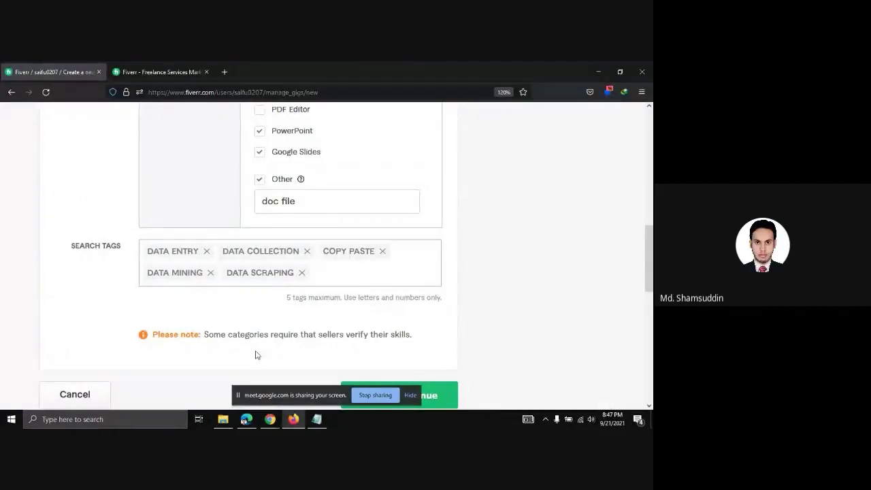
# Switch to Edge, examine the search suggestions for "data scraping", and go back to the "data entry" results
pyautogui.click(246, 419)
pyautogui.click(250, 420)
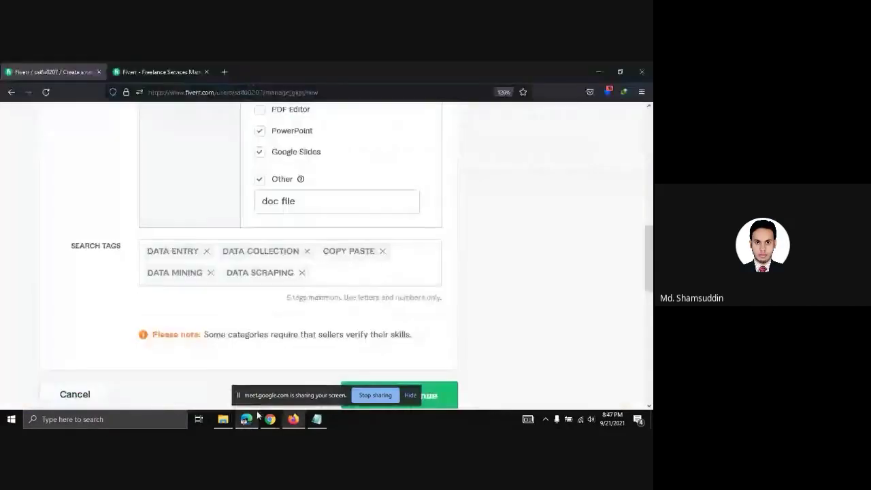
pyautogui.click(256, 419)
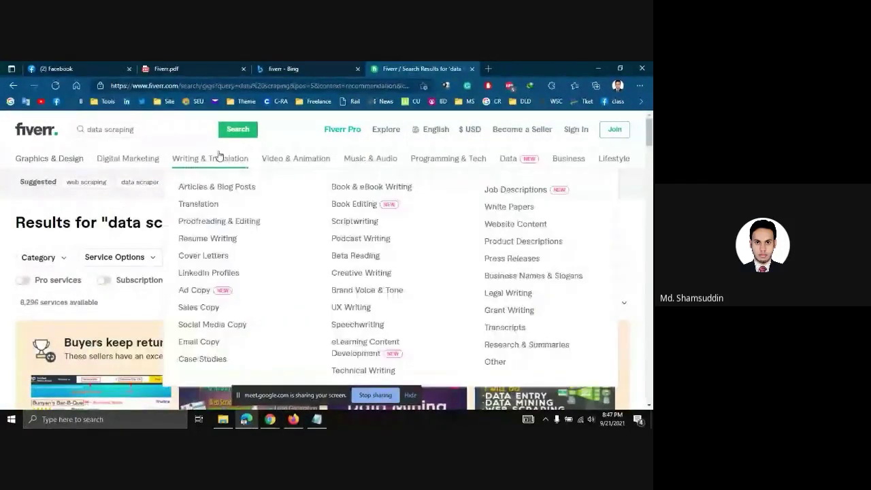
pyautogui.click(146, 129)
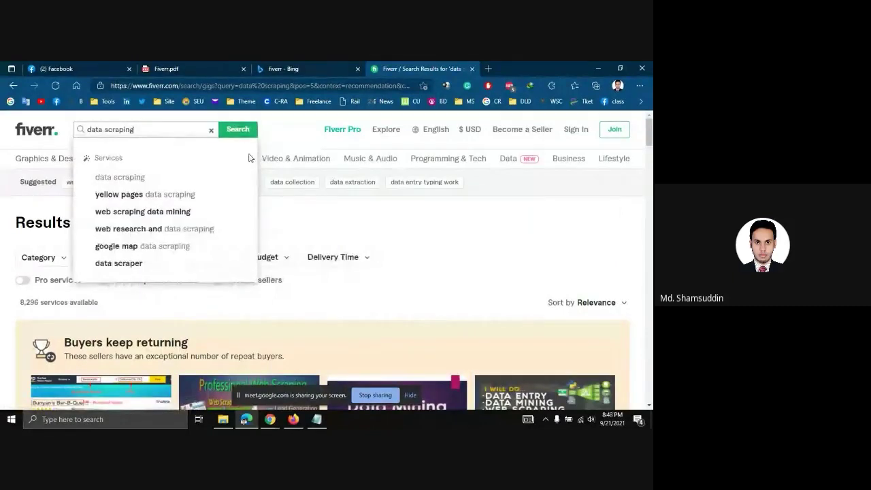
pyautogui.moveTo(145, 129); pyautogui.dragTo(105, 130)
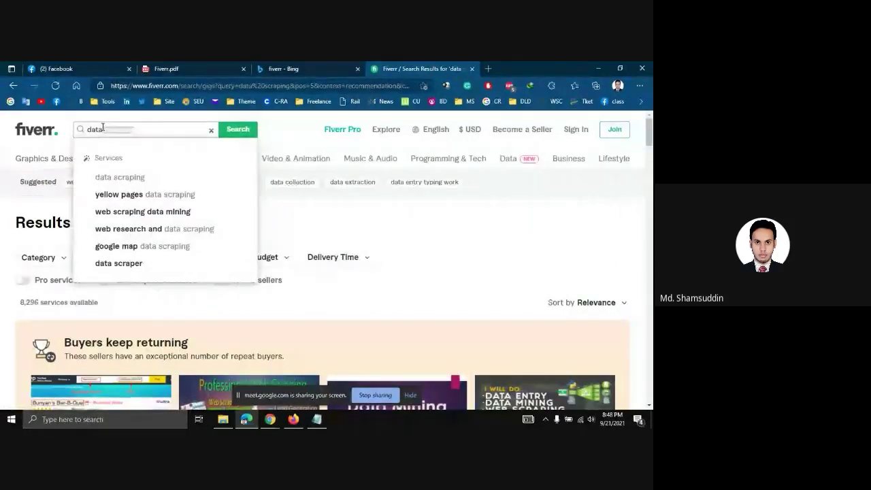
pyautogui.click(10, 87)
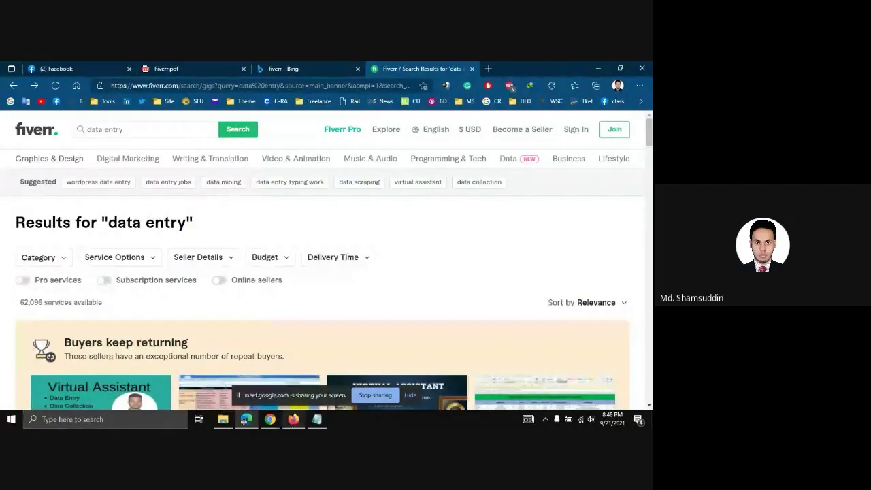
# Return to the Firefox gig form, remove the "data scraping" tag, and enter "data" as new search tag text
pyautogui.click(293, 420)
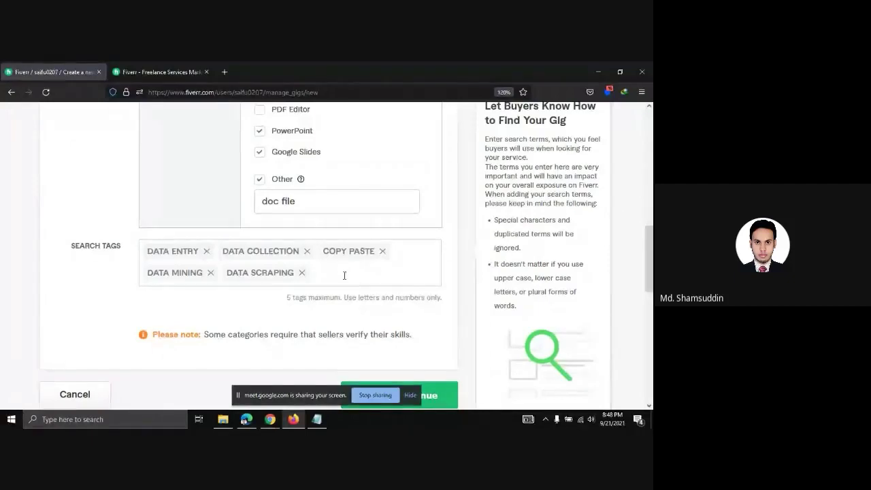
pyautogui.scroll(-2, 344, 271)
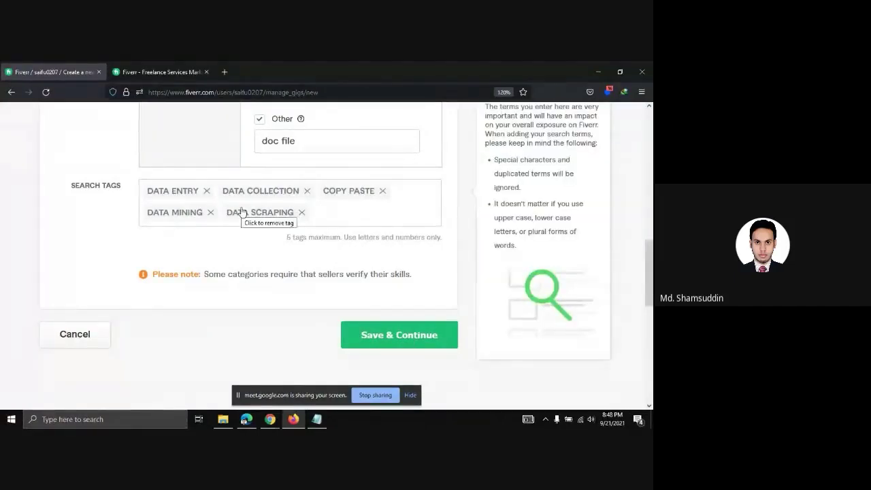
pyautogui.scroll(1, 183, 218)
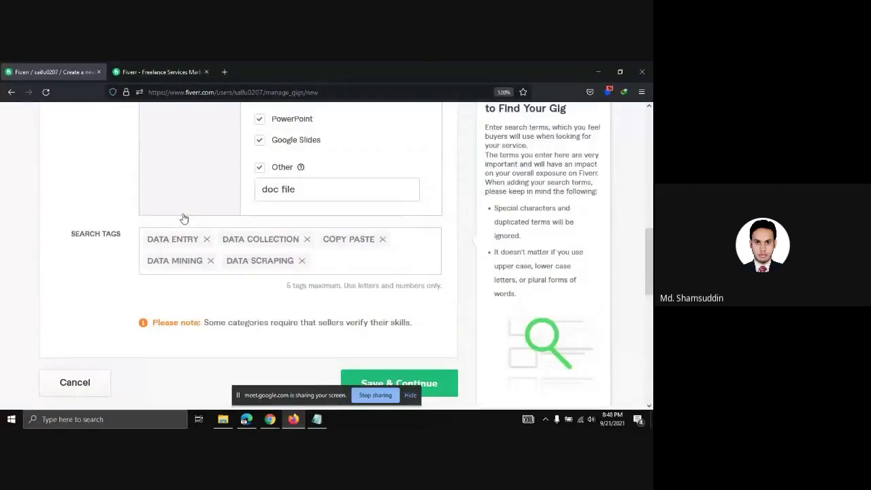
pyautogui.scroll(1, 184, 263)
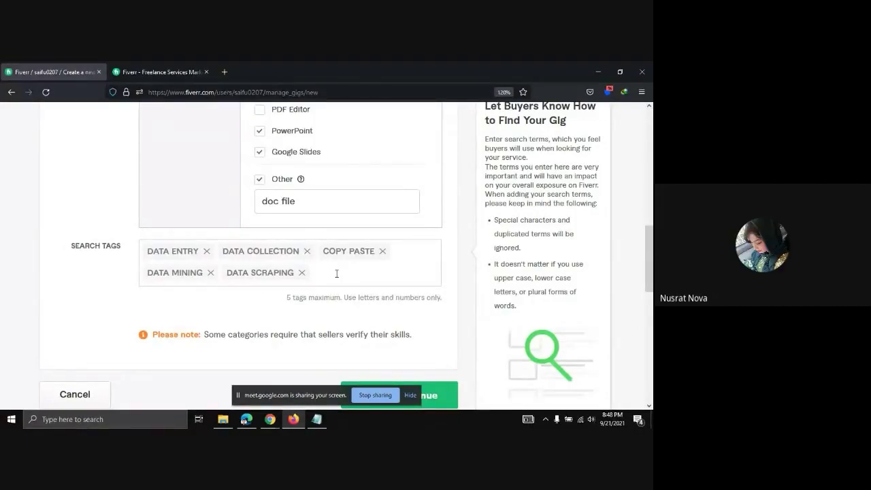
pyautogui.click(303, 273)
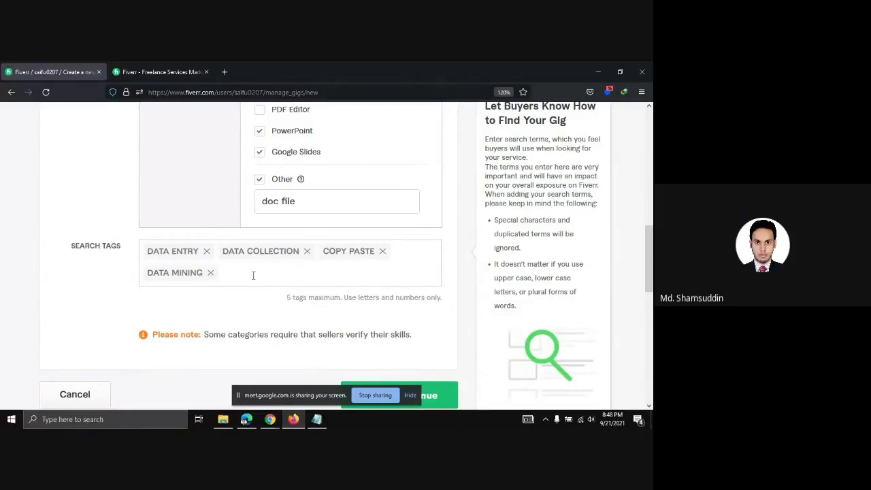
pyautogui.click(252, 273)
pyautogui.write('da')
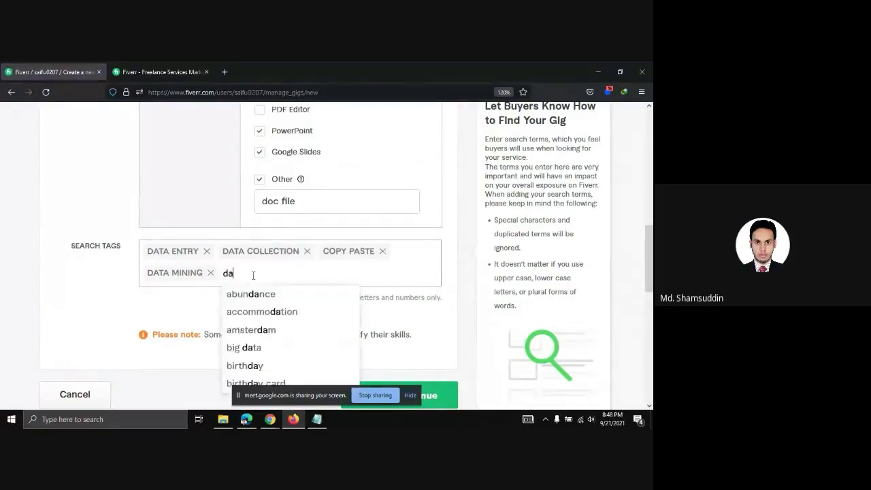
pyautogui.write('ta')
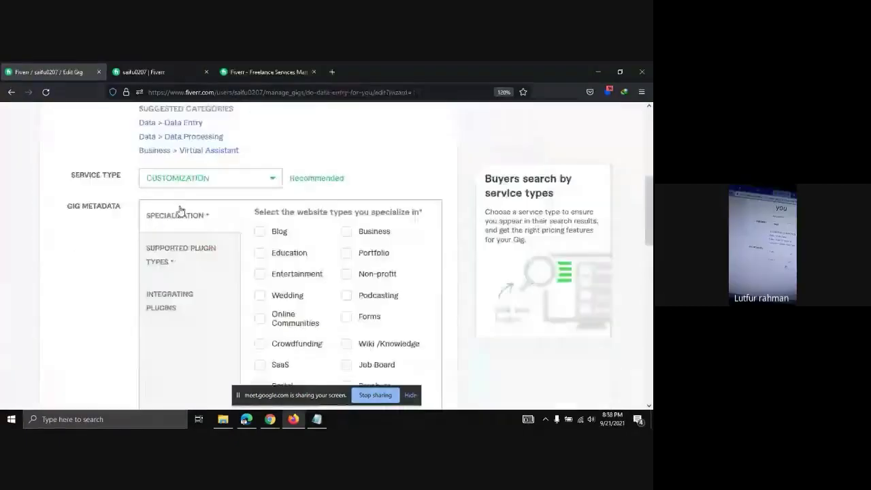
# Examine the overview of the WordPress website gig, including its title, categories, service type, metadata and search tags
pyautogui.scroll(-5, 185, 211)
pyautogui.scroll(3, 186, 209)
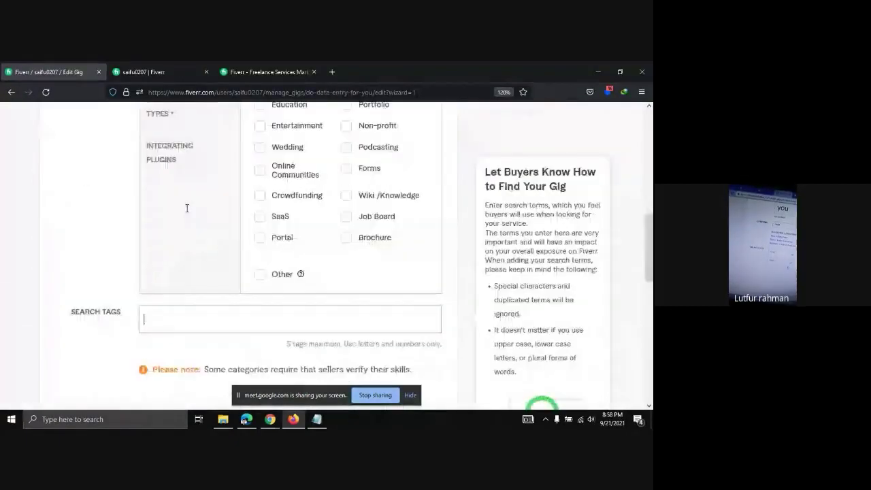
pyautogui.scroll(3, 187, 209)
pyautogui.scroll(2, 186, 209)
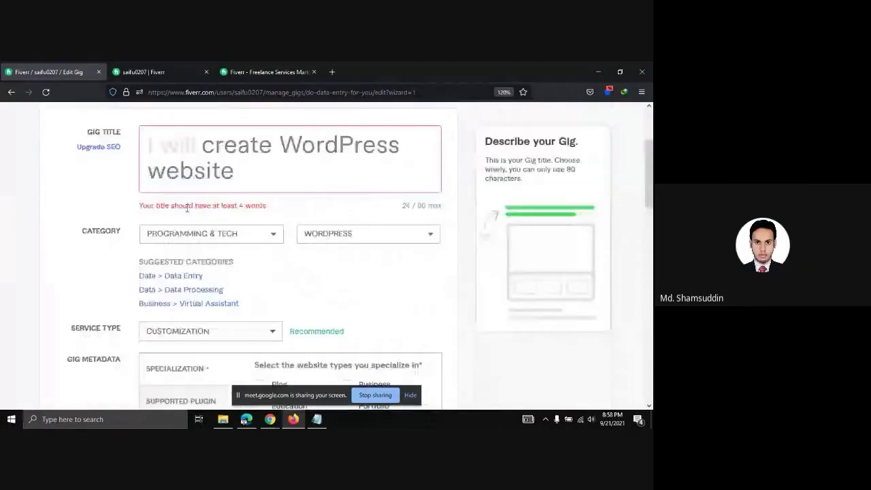
pyautogui.scroll(2, 98, 211)
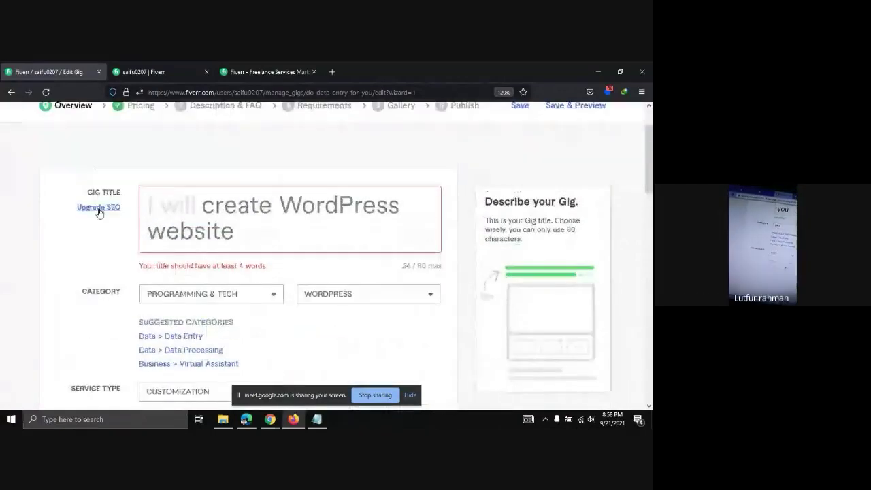
pyautogui.scroll(2, 99, 211)
pyautogui.scroll(-4, 98, 208)
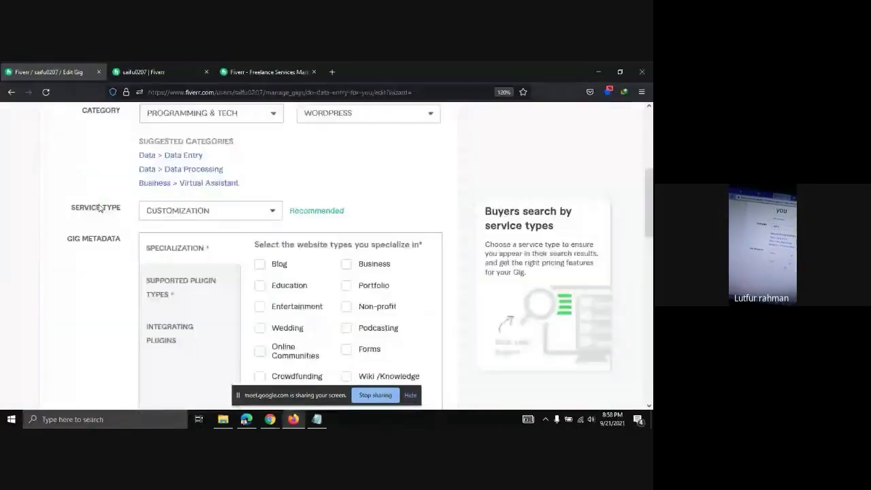
pyautogui.scroll(-2, 99, 208)
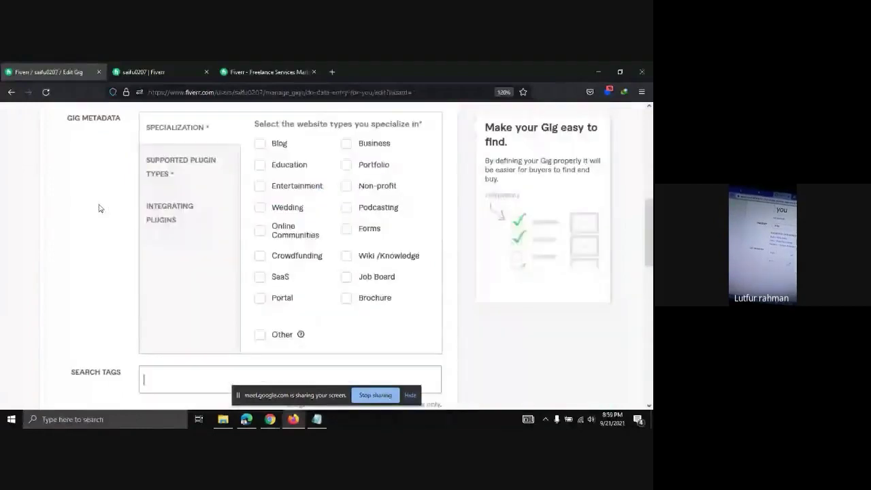
# Try the Other option and examine the website types offered under the Specialization metadata of the WordPress gig
pyautogui.click(262, 336)
pyautogui.click(263, 336)
pyautogui.scroll(2, 259, 325)
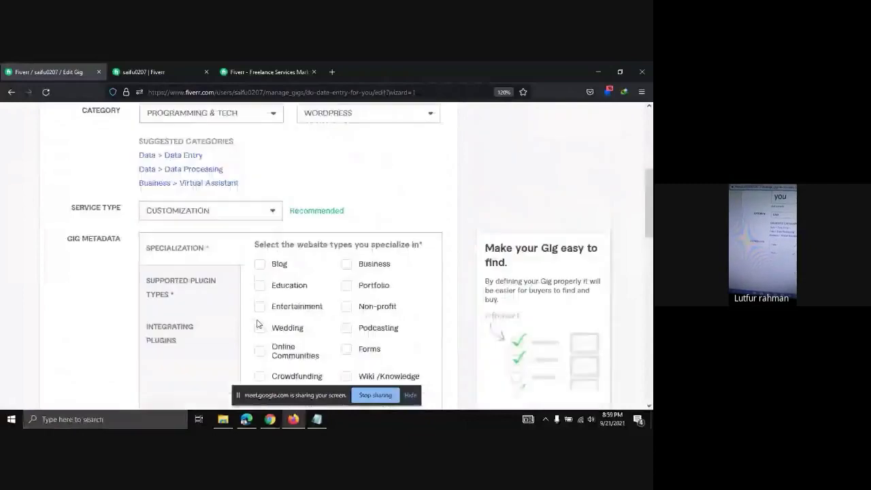
pyautogui.scroll(-2, 259, 325)
pyautogui.scroll(1, 222, 201)
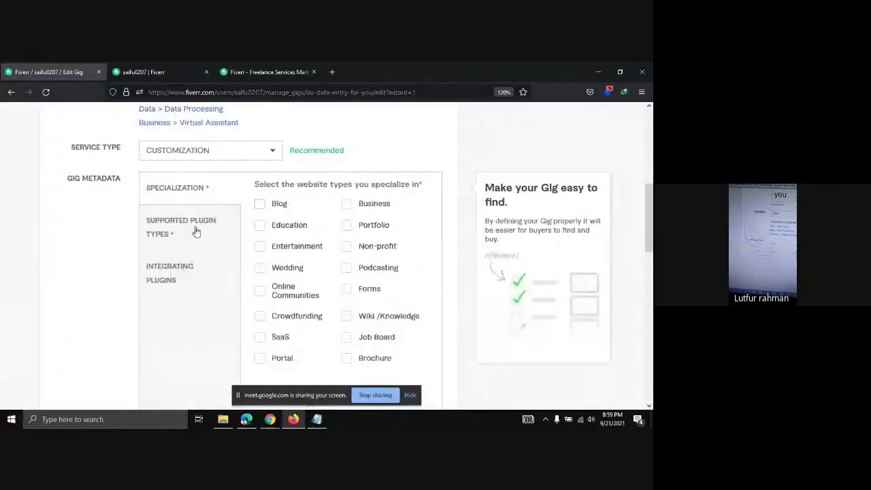
pyautogui.click(195, 231)
pyautogui.click(195, 190)
pyautogui.scroll(-3, 224, 237)
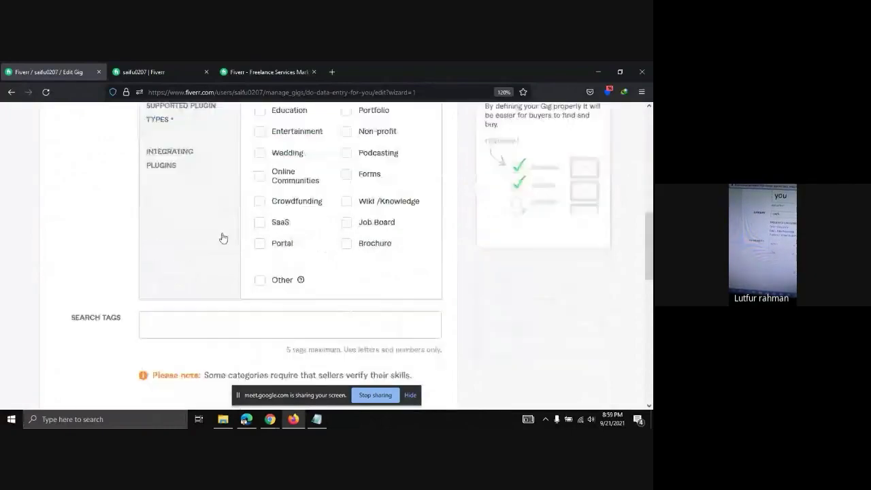
pyautogui.scroll(2, 265, 280)
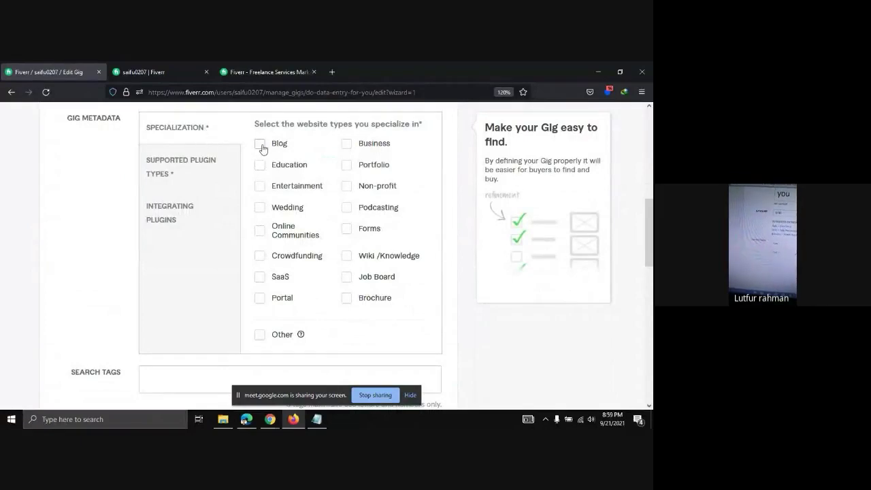
pyautogui.scroll(1, 261, 166)
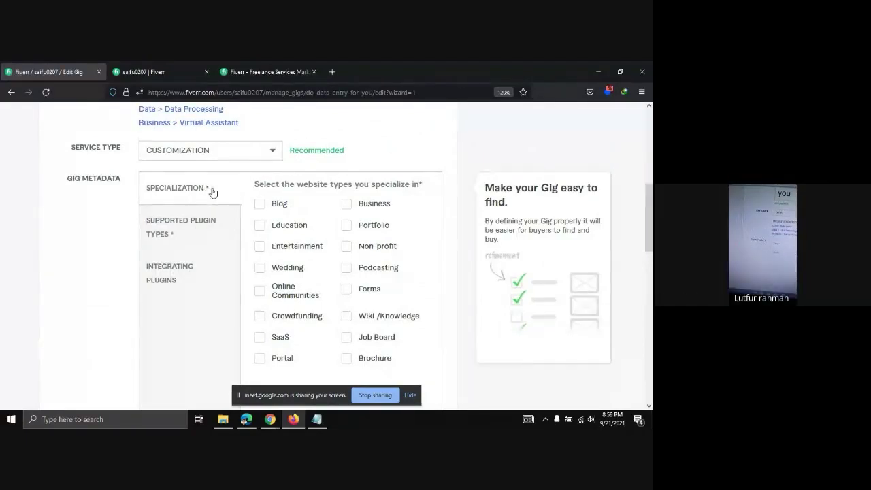
# Examine the Supported Plugin Types and Integrating Plugins metadata options, and return to the Specialization options
pyautogui.click(205, 235)
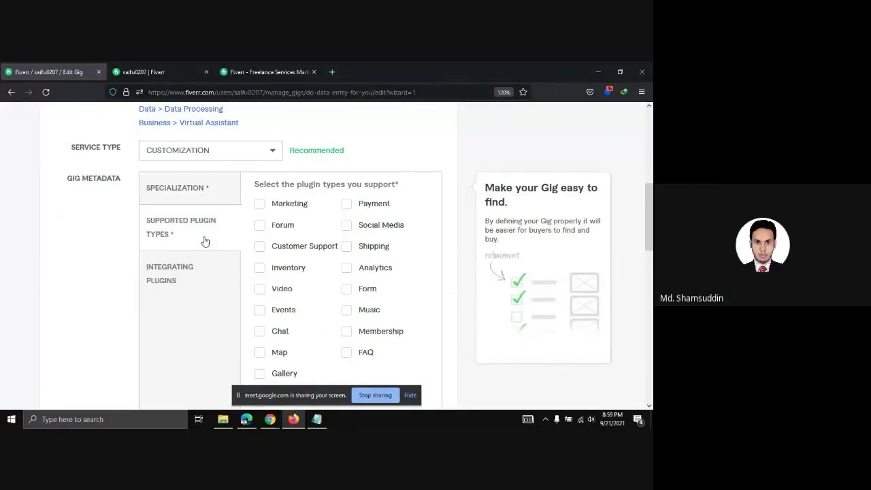
pyautogui.click(194, 270)
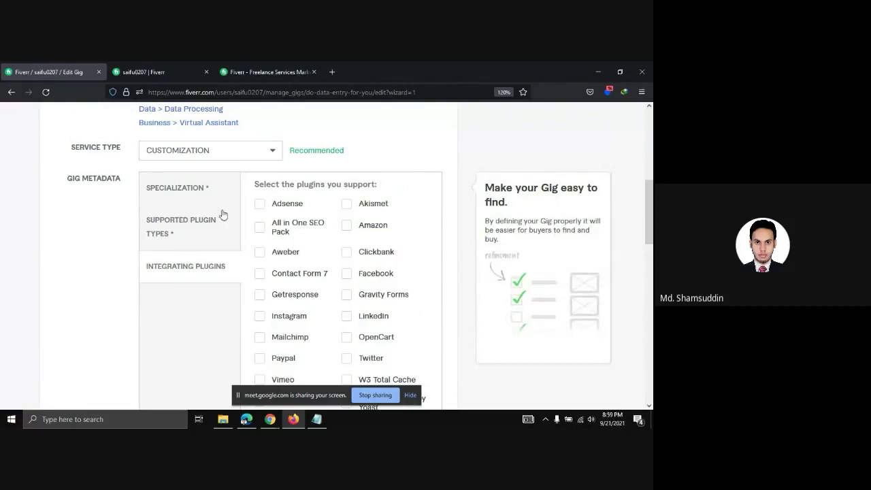
pyautogui.scroll(1, 208, 246)
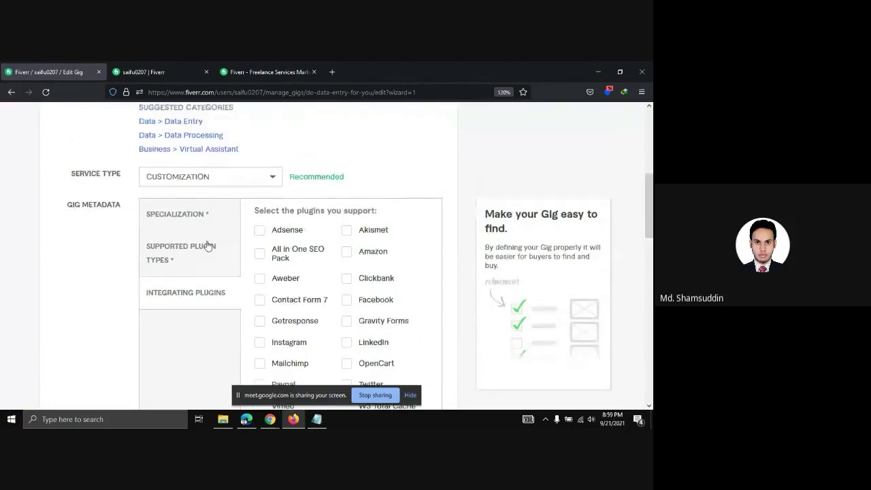
pyautogui.scroll(3, 229, 252)
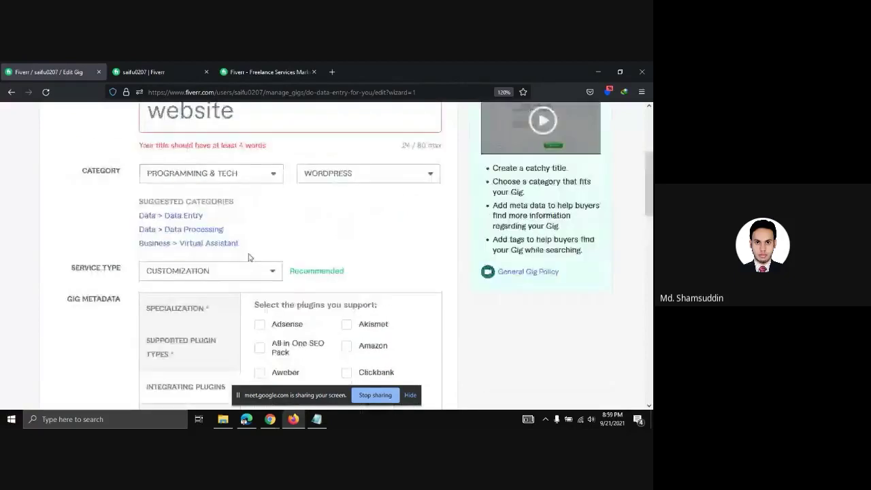
pyautogui.scroll(-2, 248, 257)
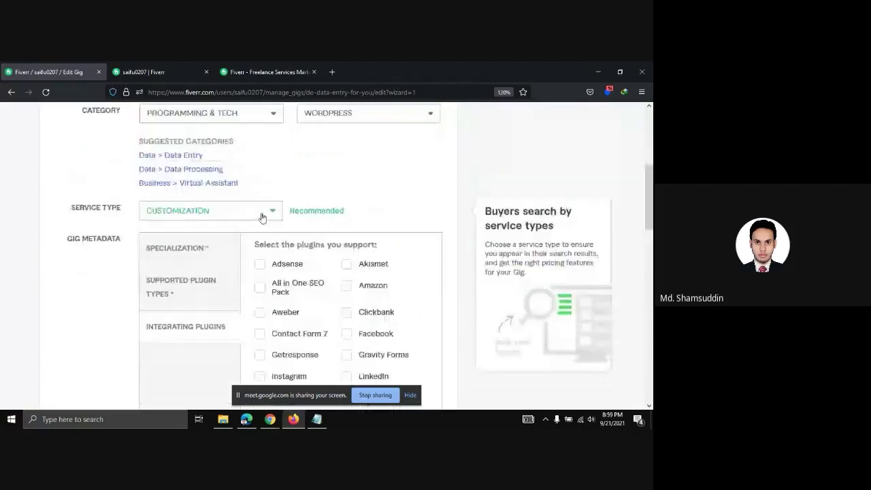
pyautogui.click(216, 254)
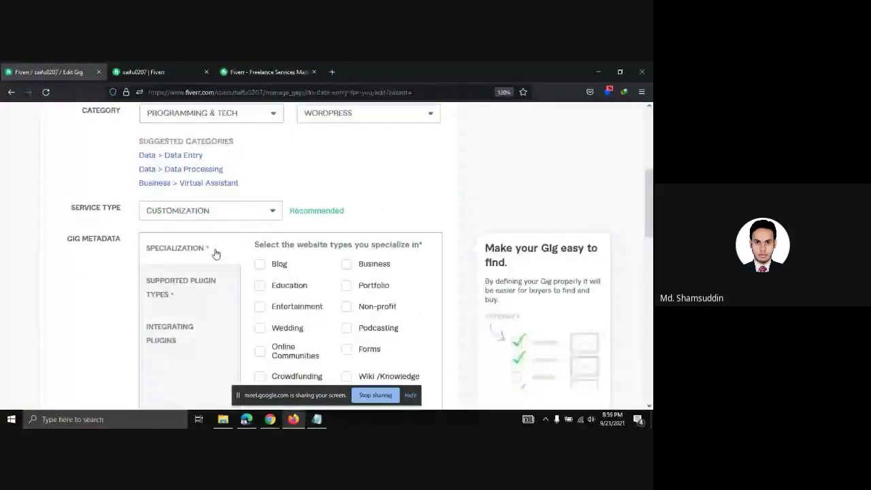
pyautogui.scroll(-2, 256, 328)
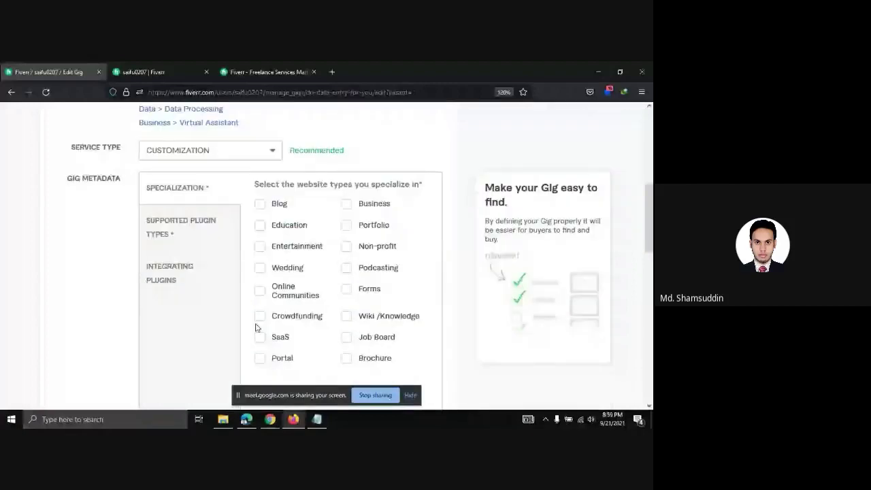
# Choose Portfolio as the website specialization, and Form, Social Media and Gallery as the supported plugin types
pyautogui.click(347, 226)
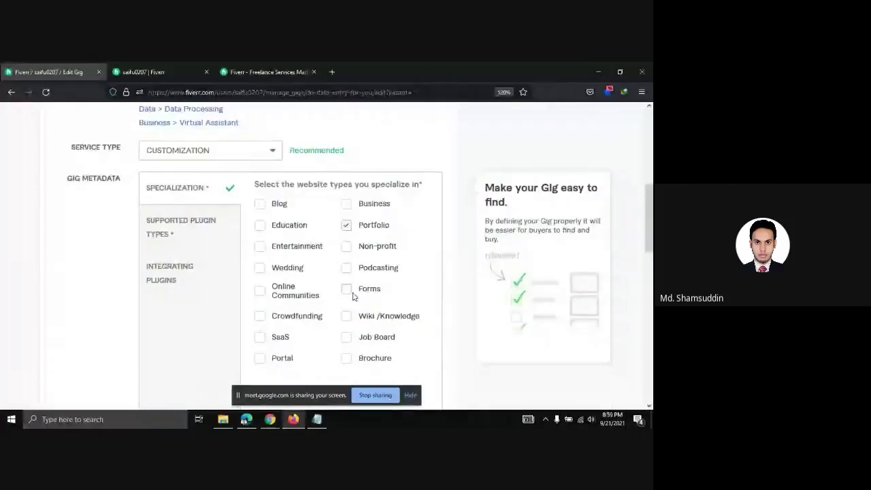
pyautogui.scroll(-2, 344, 306)
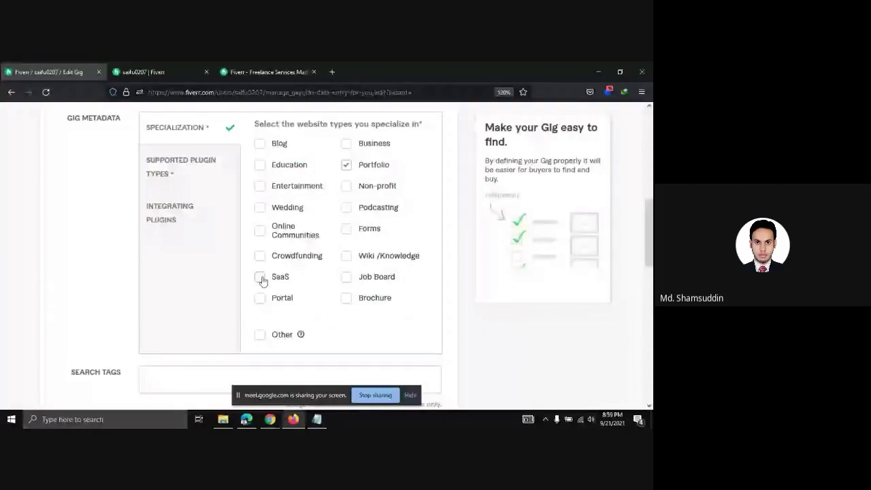
pyautogui.click(194, 159)
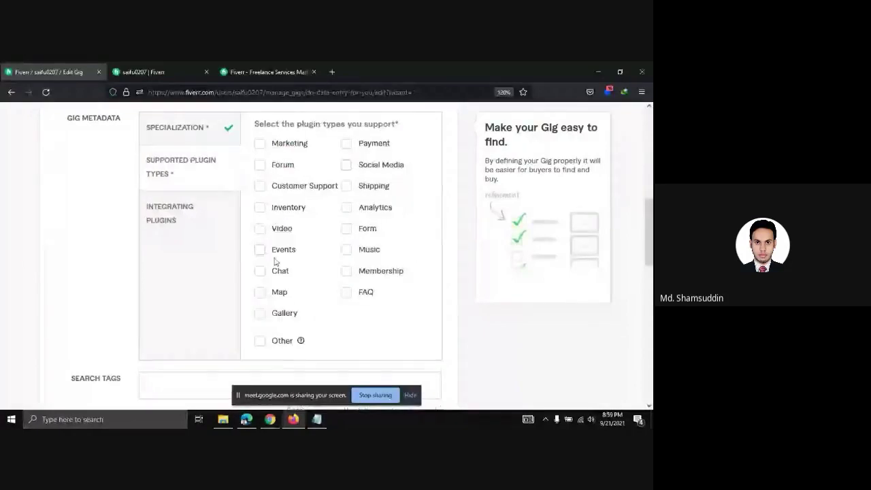
pyautogui.click(348, 230)
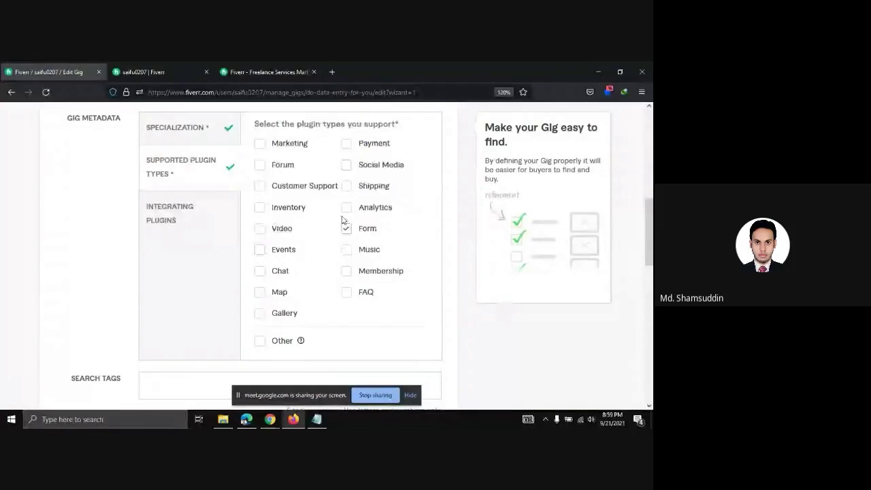
pyautogui.click(345, 170)
pyautogui.click(259, 313)
# Choose All in One SEO Pack, Contact Form 7 and Elementor as the integrating plugins, leaving Mailchimp unselected
pyautogui.click(185, 217)
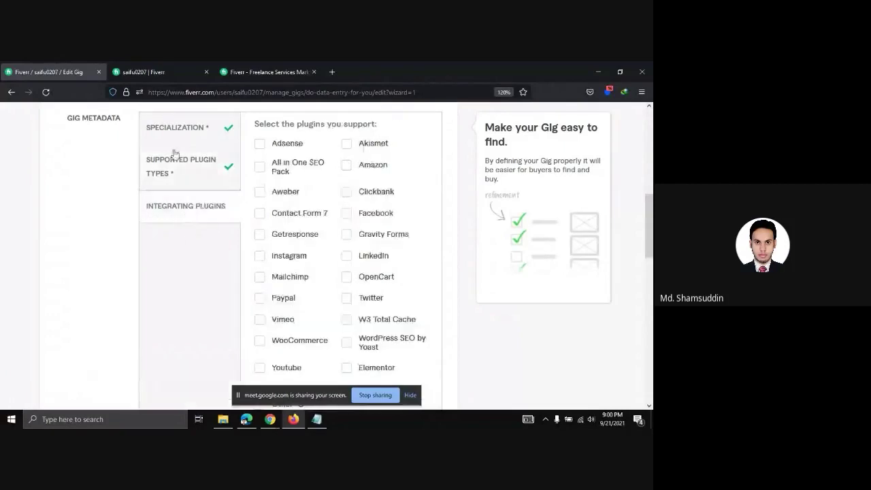
pyautogui.scroll(1, 271, 274)
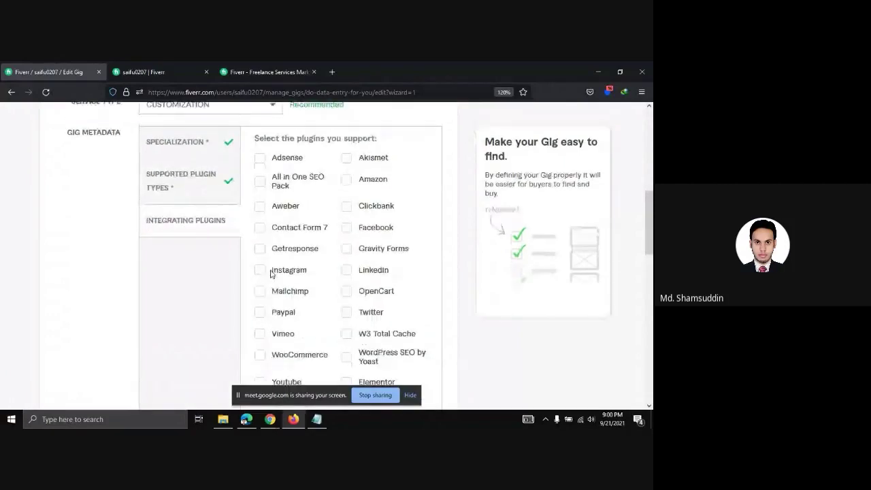
pyautogui.scroll(1, 270, 273)
pyautogui.click(260, 227)
pyautogui.click(260, 276)
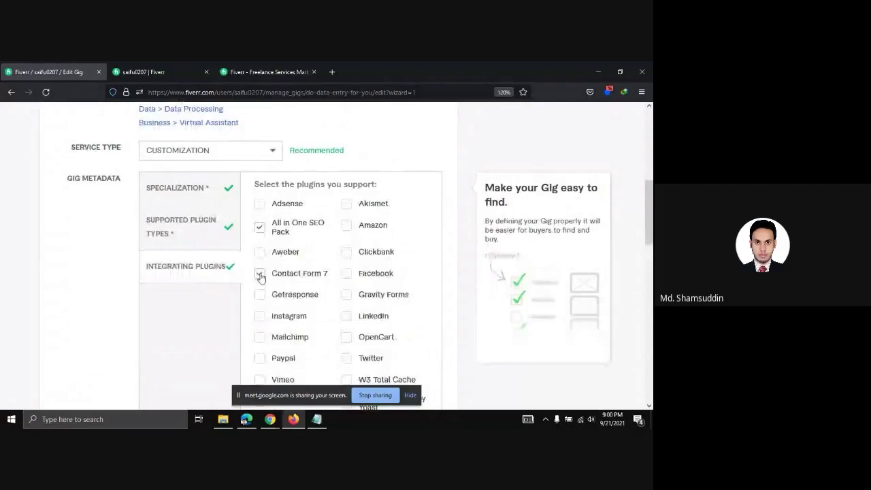
pyautogui.scroll(-2, 260, 277)
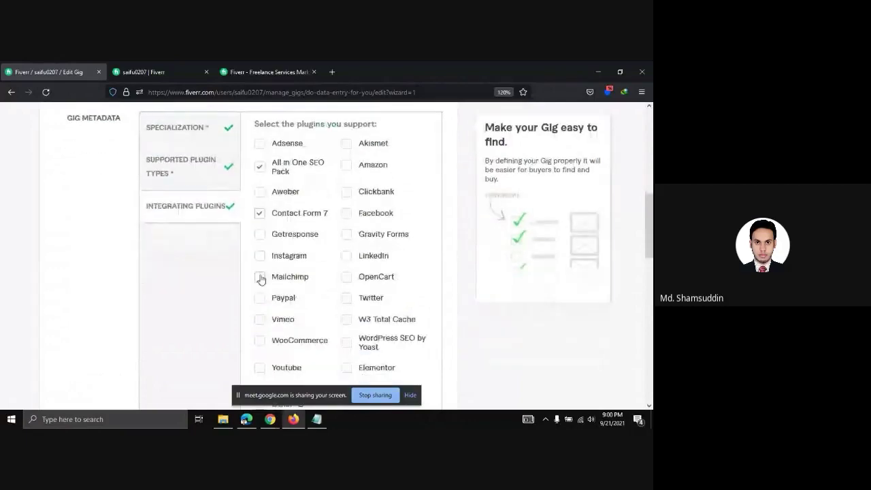
pyautogui.click(260, 277)
pyautogui.scroll(-2, 261, 307)
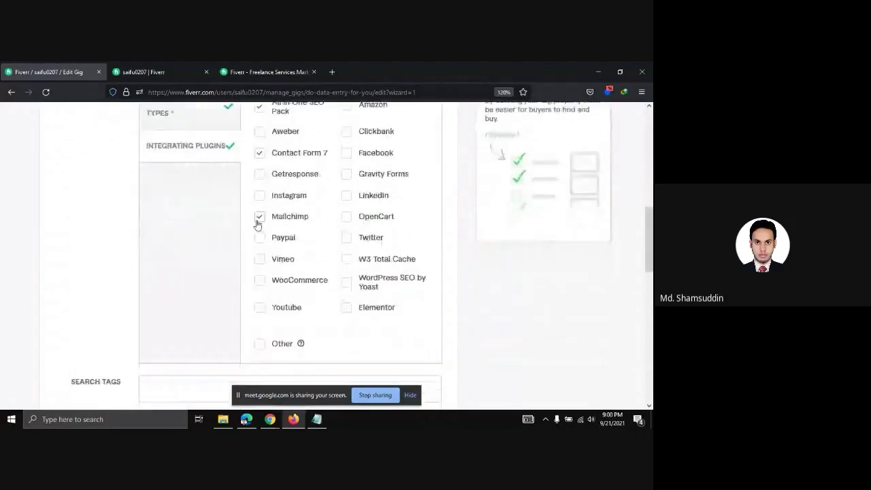
pyautogui.click(258, 217)
pyautogui.scroll(2, 357, 216)
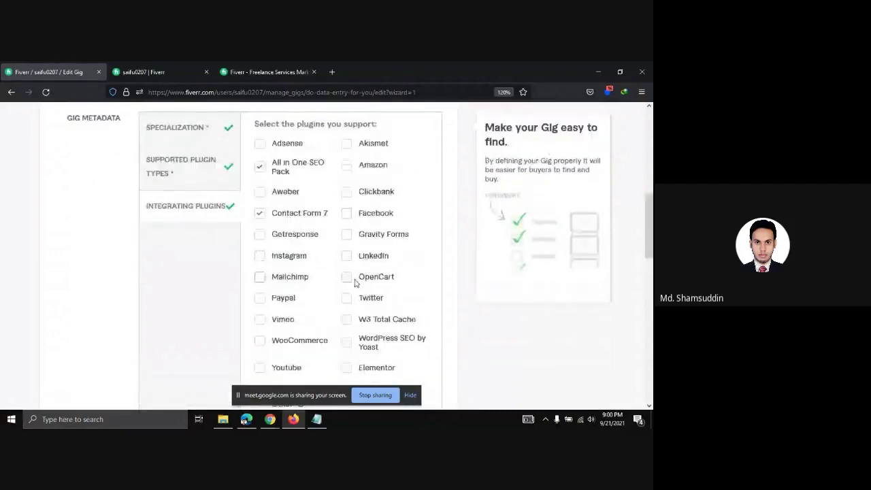
pyautogui.scroll(-2, 354, 286)
pyautogui.click(347, 311)
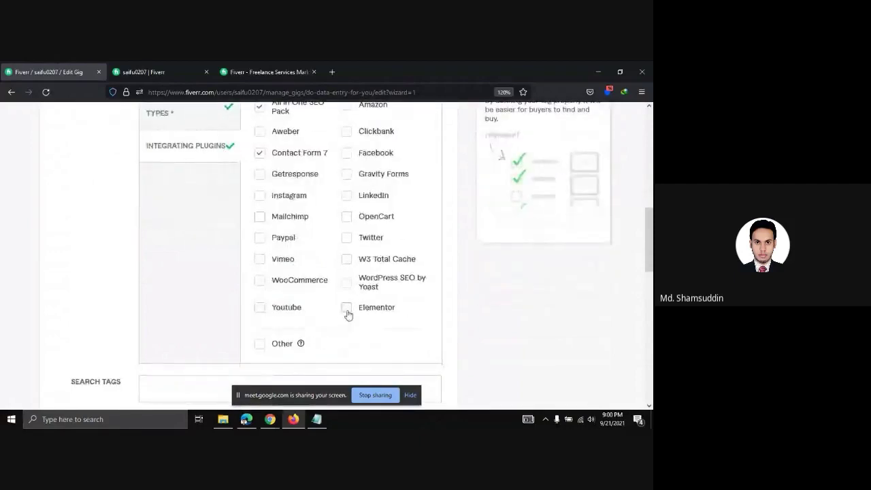
# Check the WordPress gig text in Notepad, return to the Firefox form, and add the search tag "WordPress Website"
pyautogui.scroll(-1, 348, 313)
pyautogui.scroll(-6, 348, 313)
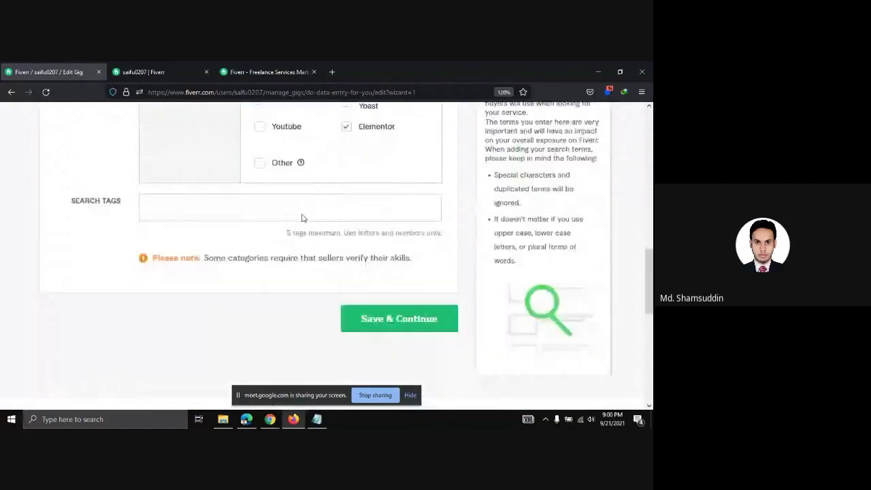
pyautogui.click(303, 216)
pyautogui.click(317, 419)
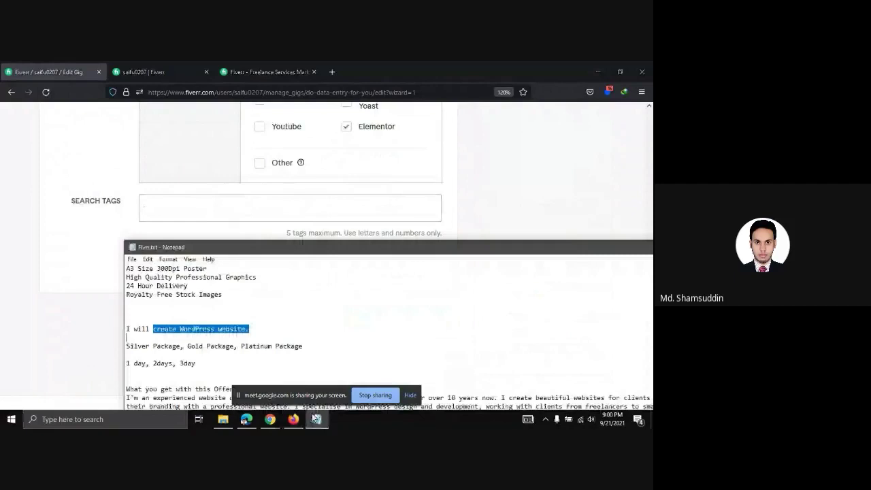
pyautogui.moveTo(232, 253); pyautogui.dragTo(245, 199)
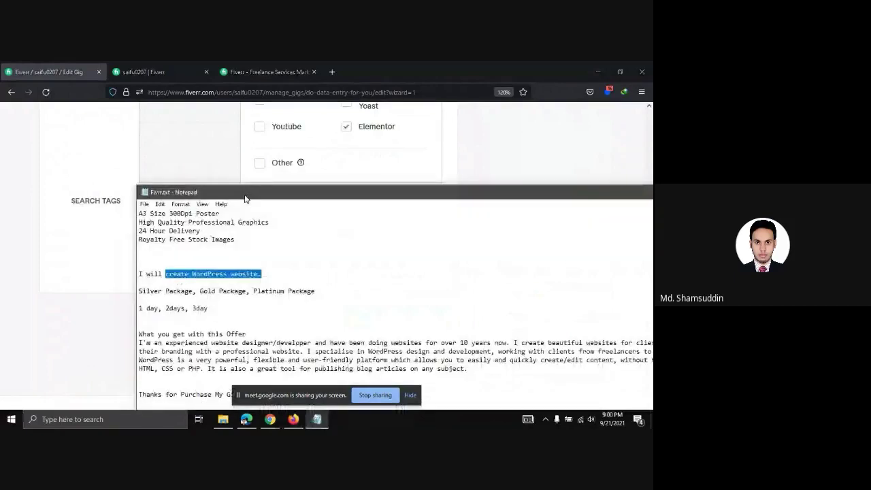
pyautogui.hotkey('alt', 'Tab')
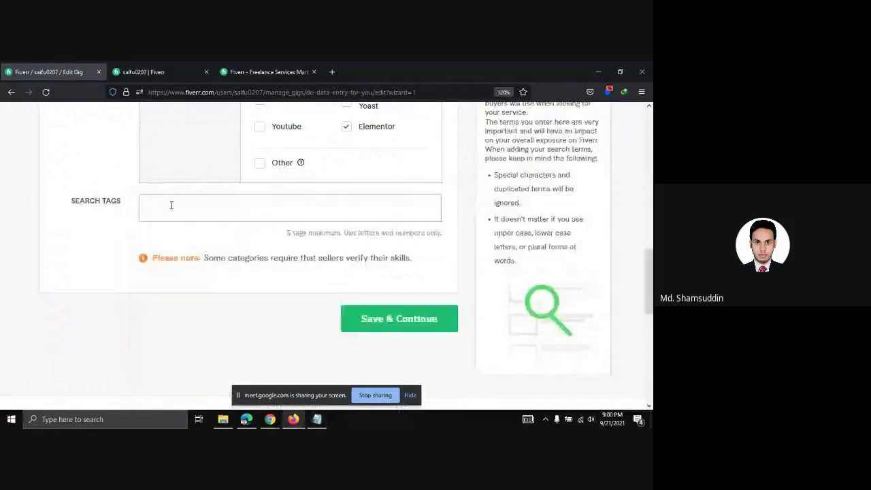
pyautogui.write('wor')
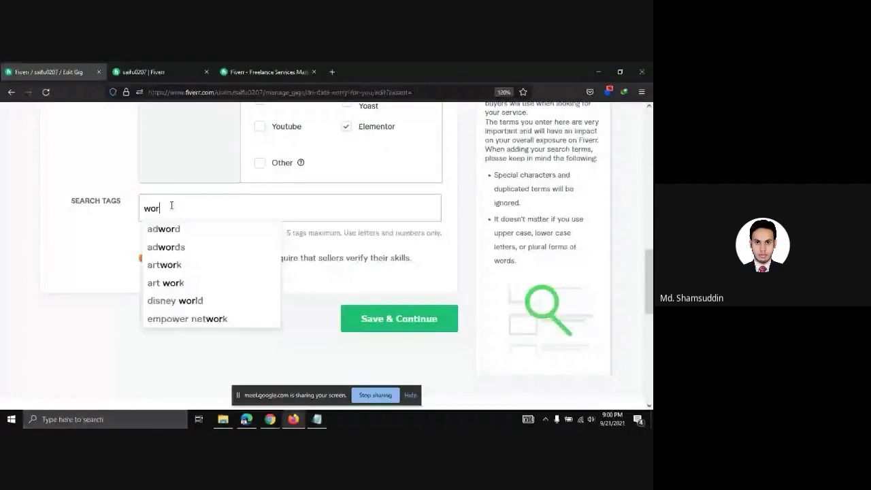
pyautogui.write('dPress')
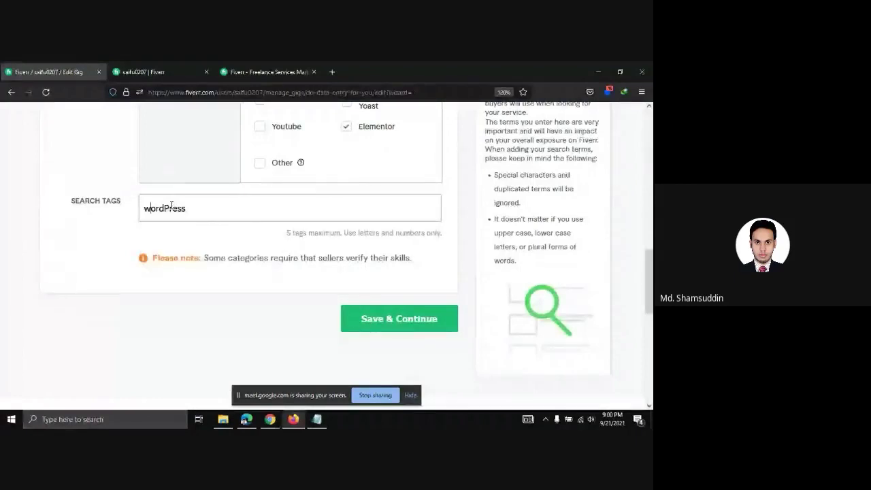
pyautogui.press('BackSpace')
pyautogui.write('W')
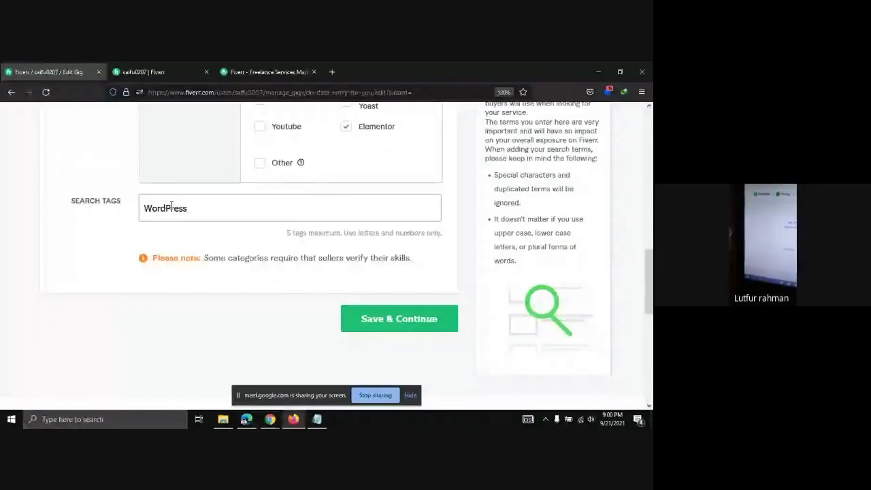
pyautogui.scroll(1, 196, 269)
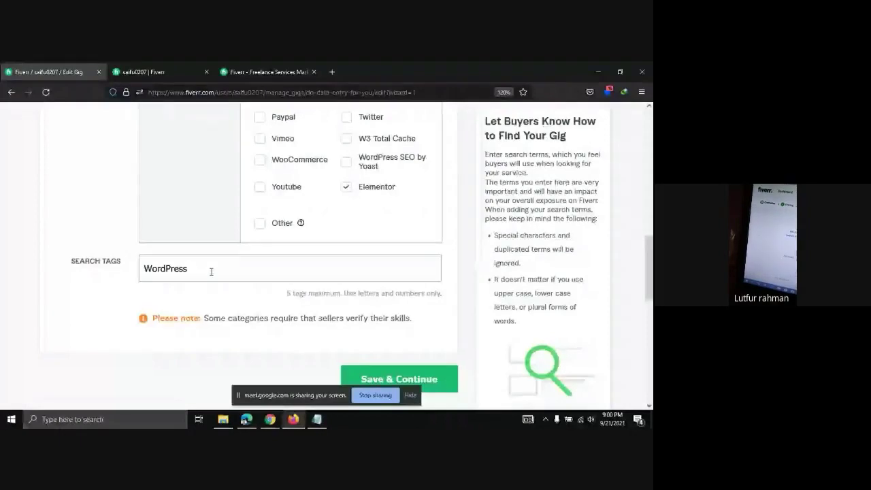
pyautogui.write('Web')
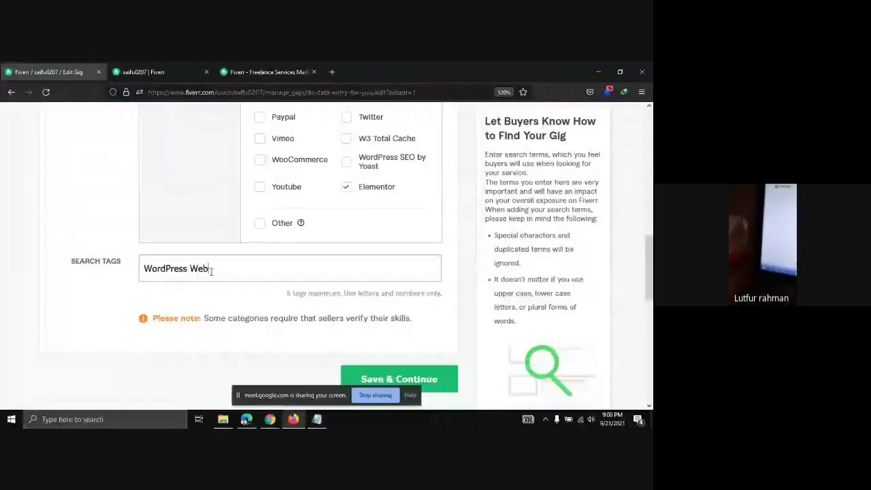
pyautogui.write('site')
pyautogui.press('Return')
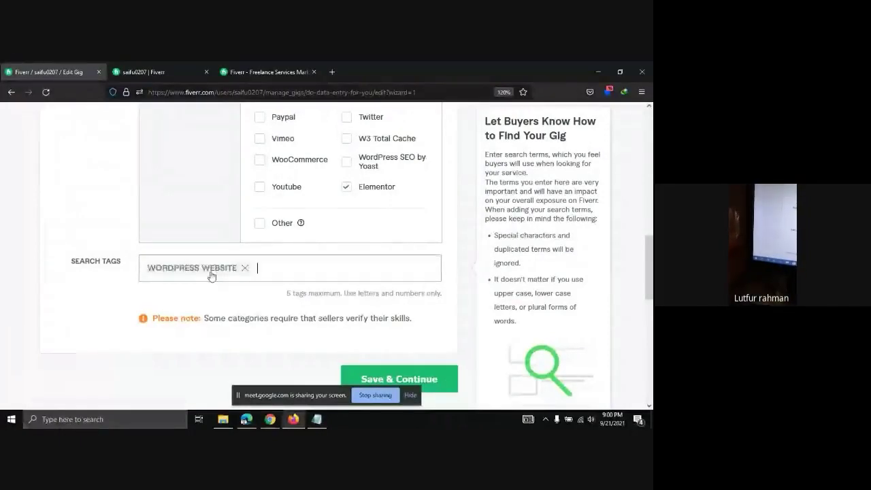
# Add "Website" and "Customization" as further search tags for the gig
pyautogui.write('WE')
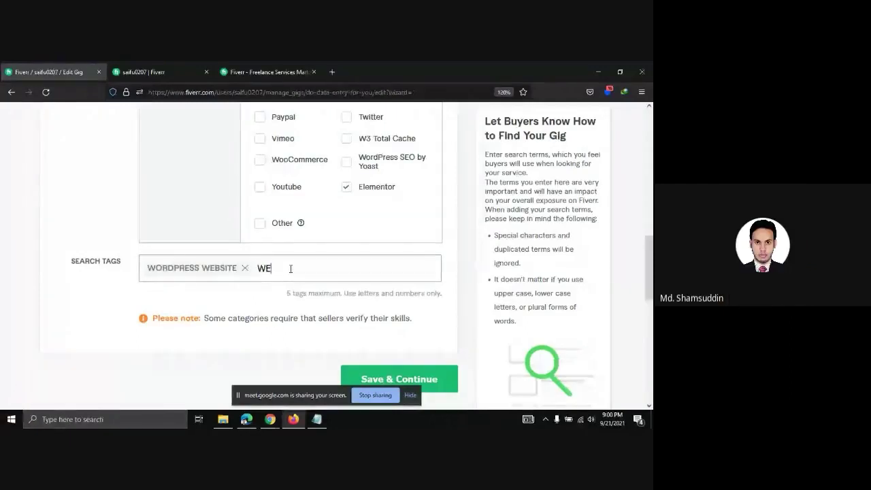
pyautogui.press('BackSpace')
pyautogui.write('e')
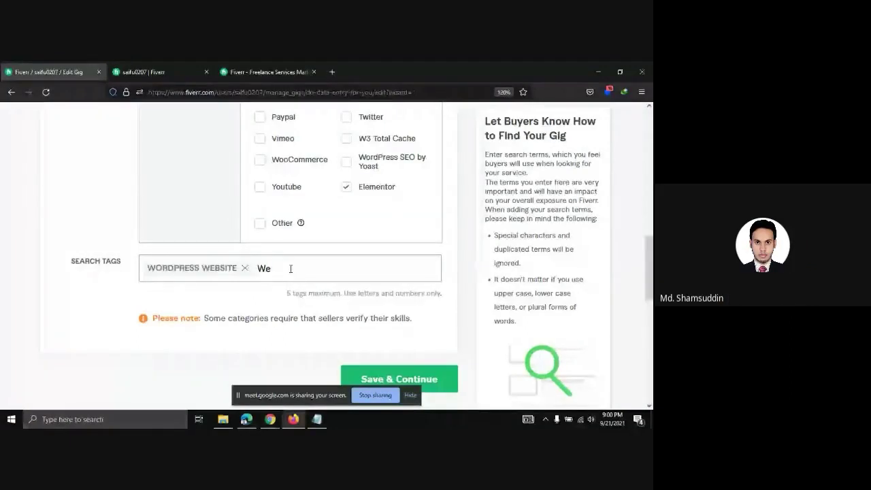
pyautogui.write('bsite')
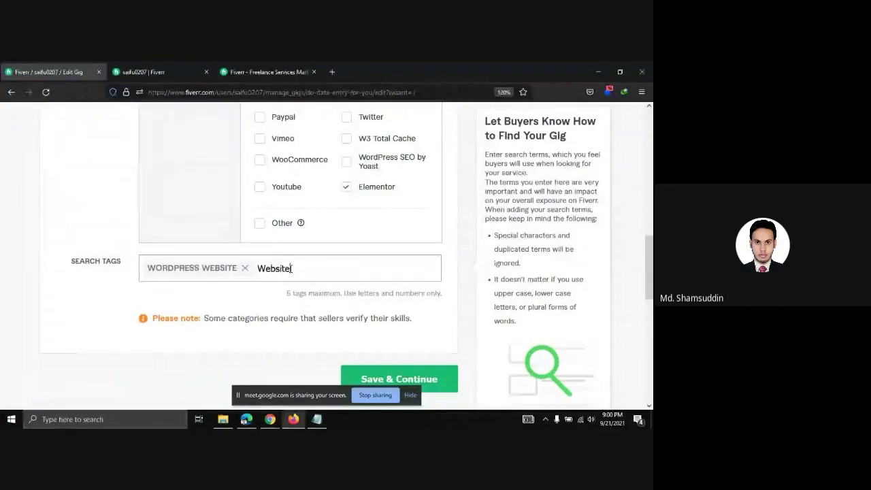
pyautogui.press('Return')
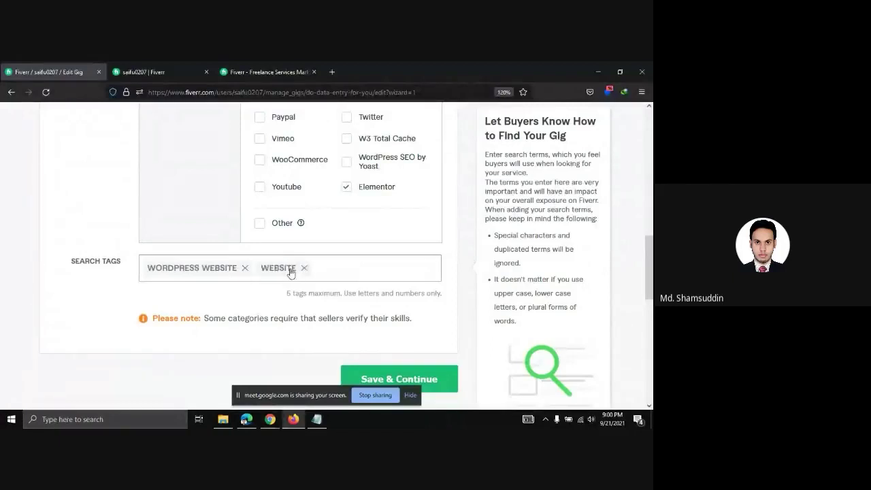
pyautogui.write('Customizati')
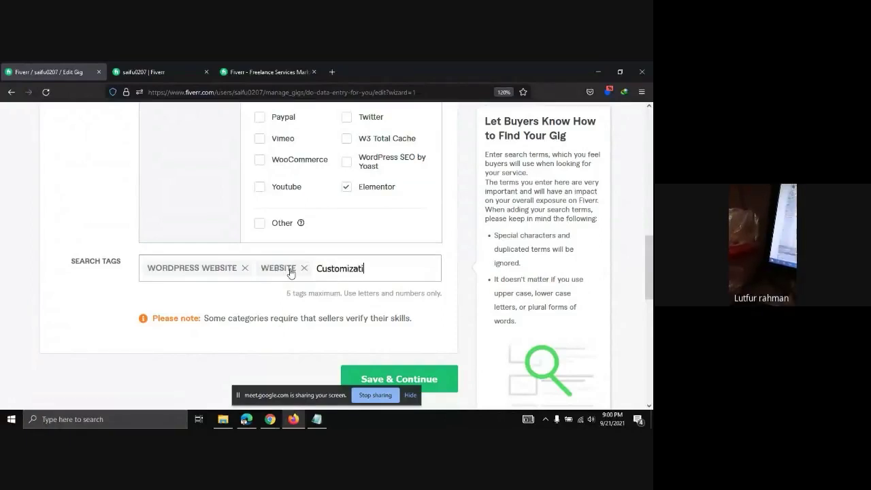
pyautogui.write('on')
pyautogui.press('Return')
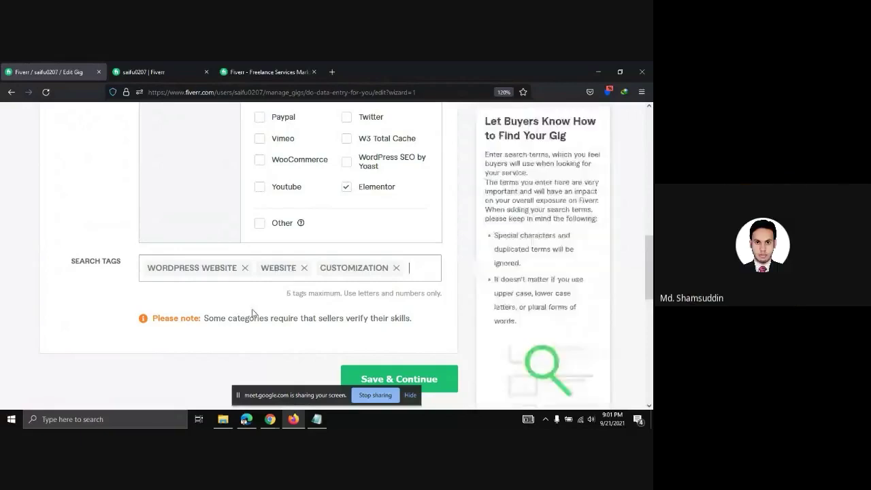
# Extend the gig title to "create WordPress website for you" and save the overview, continuing to Scope & Pricing
pyautogui.scroll(5, 252, 313)
pyautogui.scroll(-5, 252, 310)
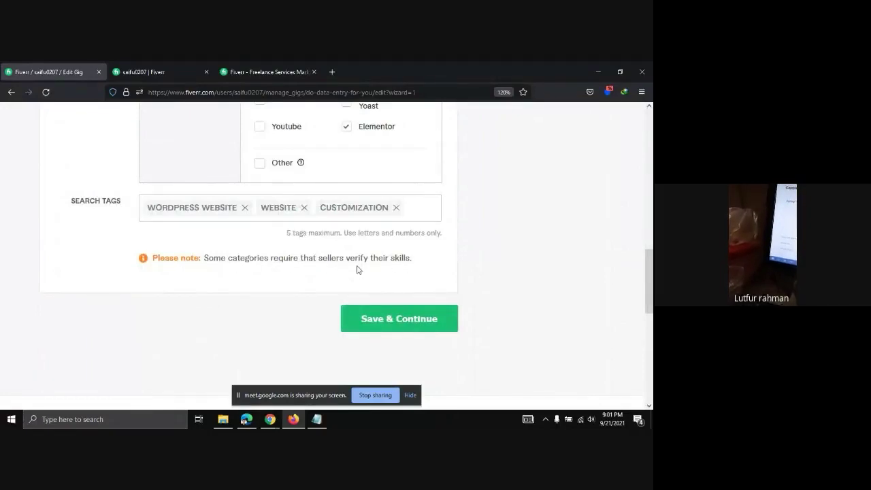
pyautogui.click(382, 318)
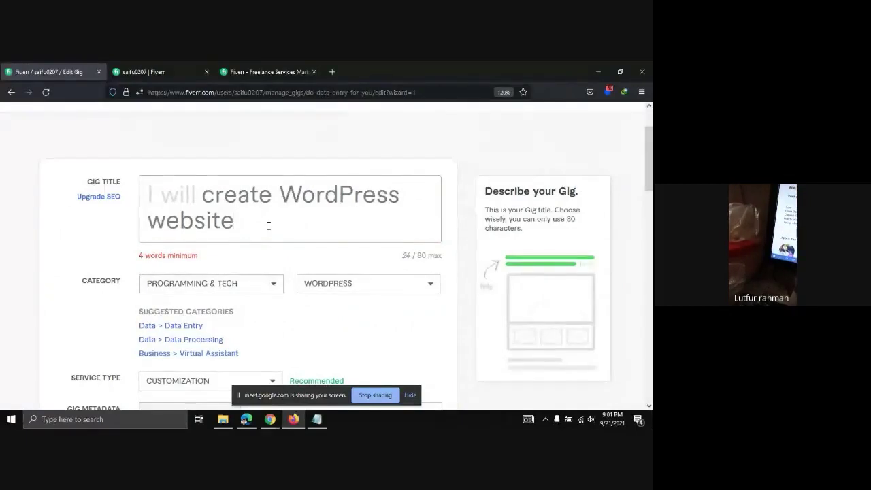
pyautogui.write('for ')
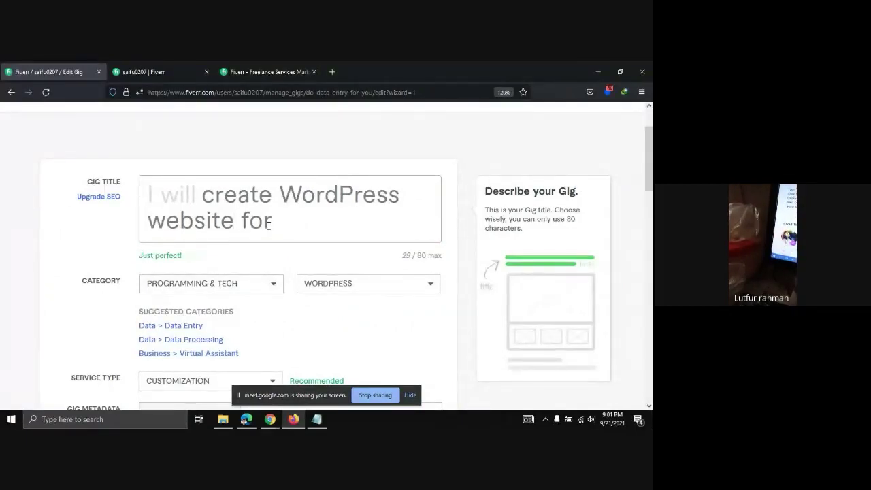
pyautogui.write('you')
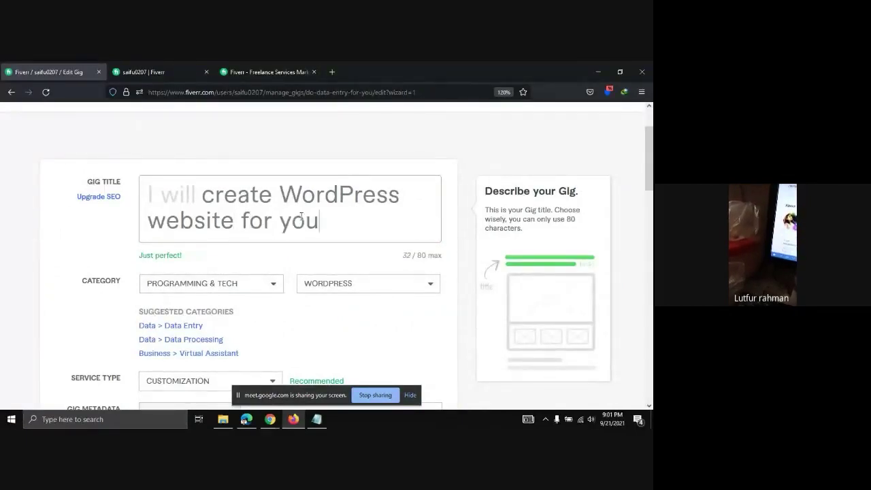
pyautogui.scroll(-5, 314, 228)
pyautogui.scroll(-10, 314, 228)
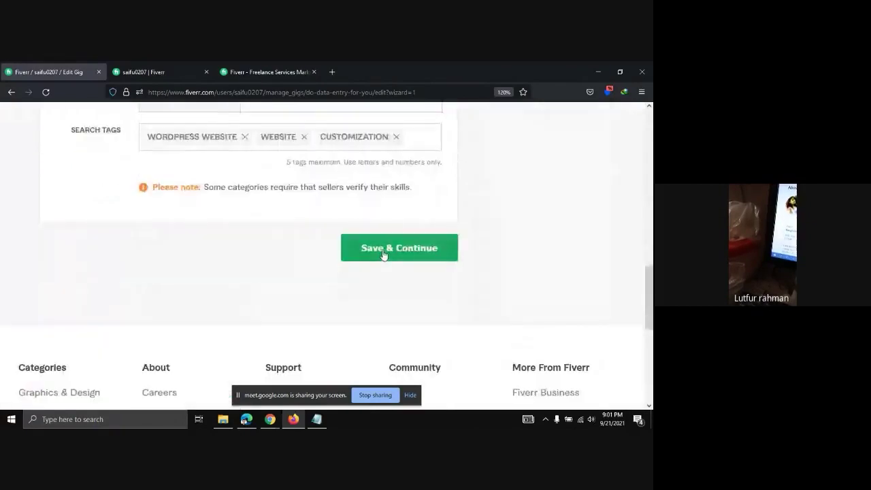
pyautogui.click(383, 253)
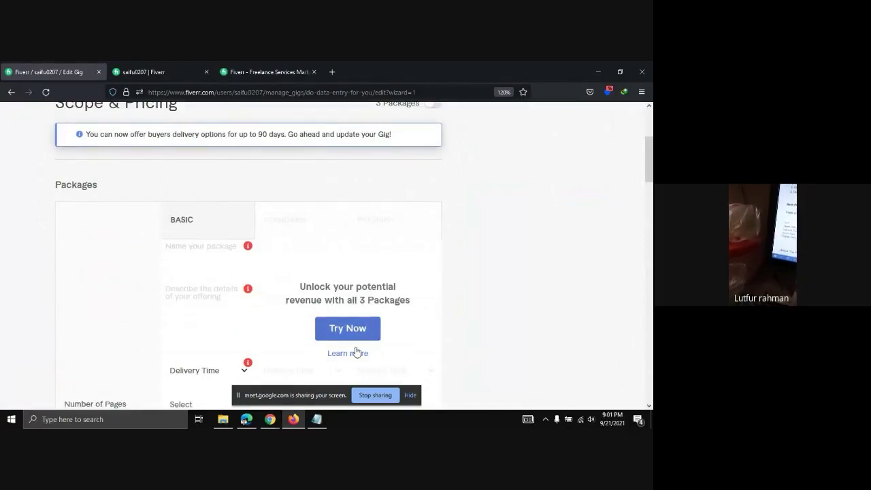
# Look through the Scope & Pricing page, from the Basic package fields down to the extra services
pyautogui.scroll(-5, 355, 351)
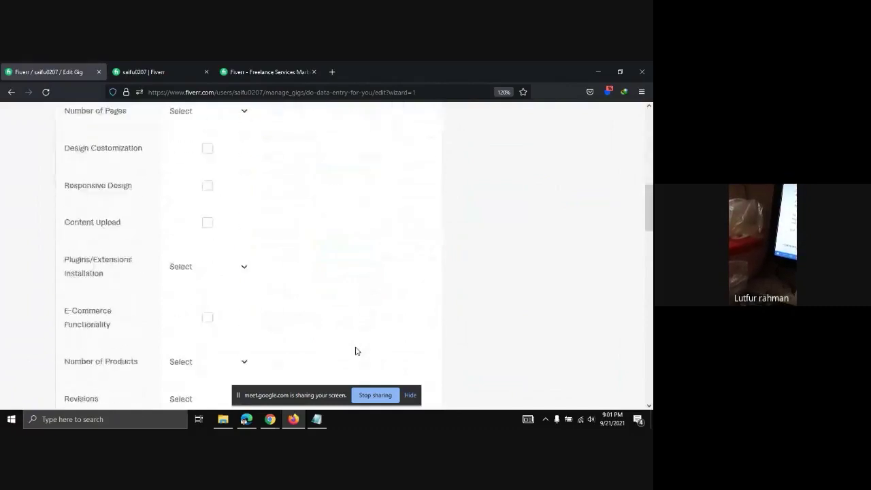
pyautogui.scroll(-6, 355, 352)
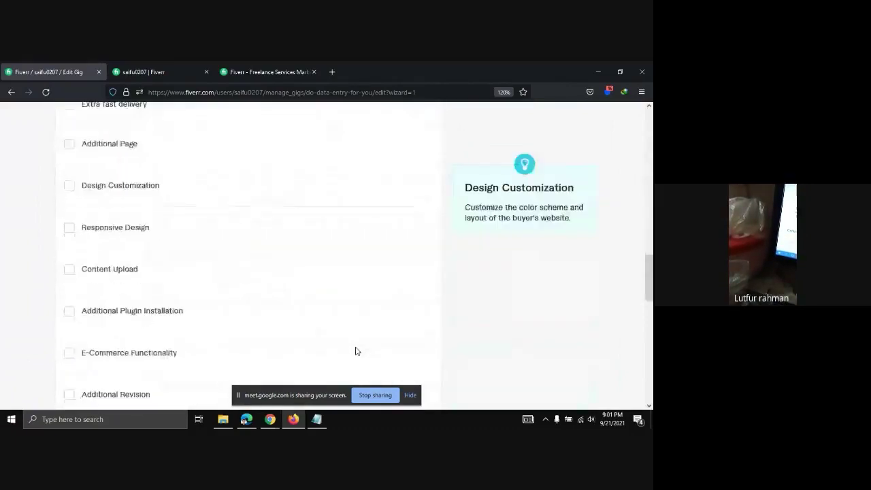
pyautogui.scroll(15, 354, 350)
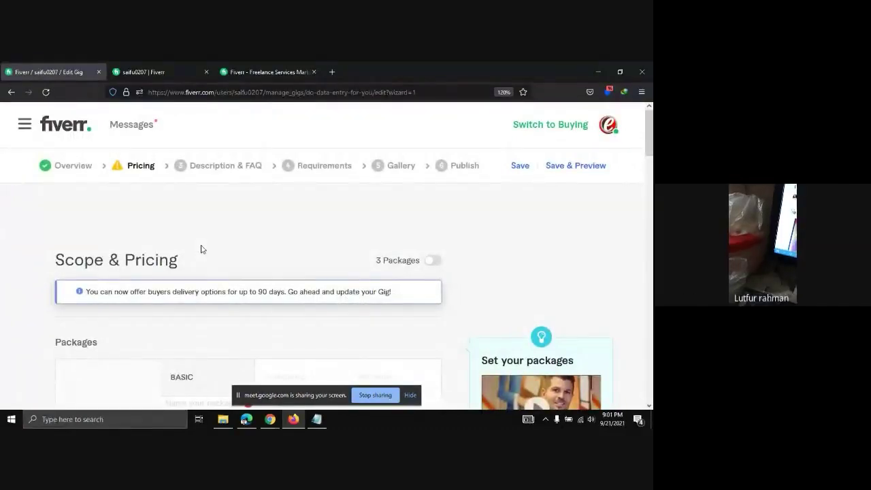
pyautogui.scroll(-3, 201, 250)
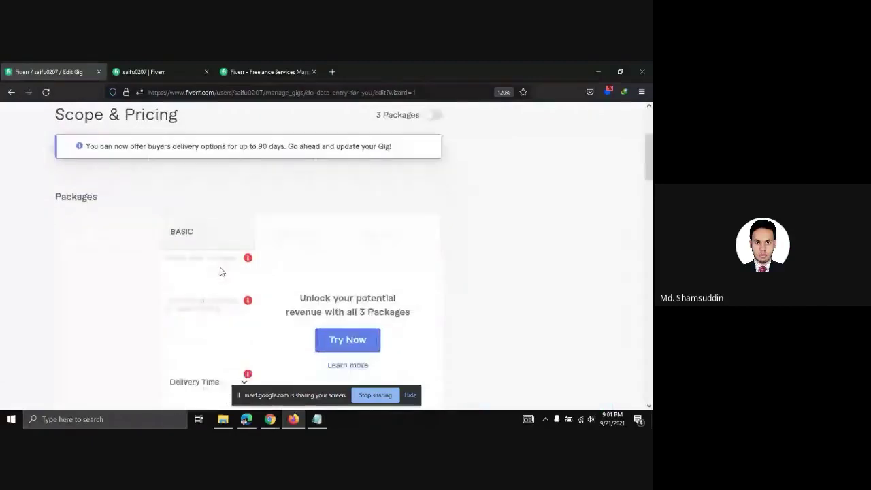
pyautogui.scroll(-5, 220, 272)
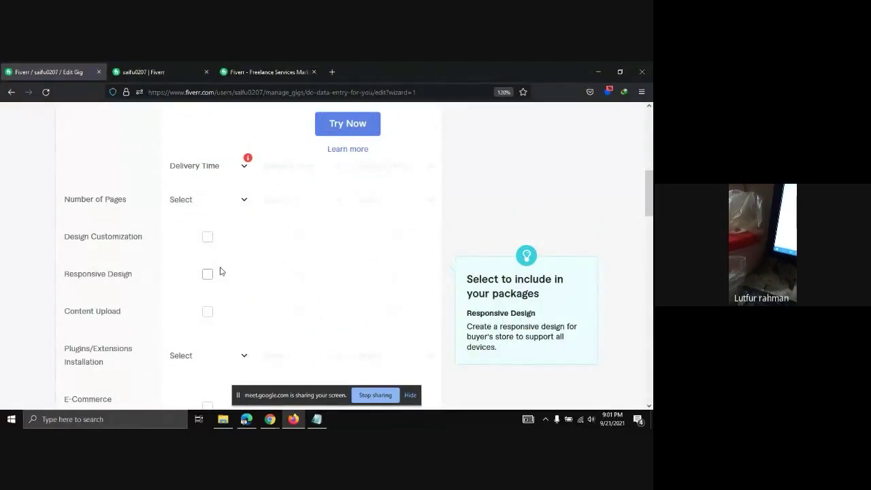
pyautogui.scroll(4, 220, 272)
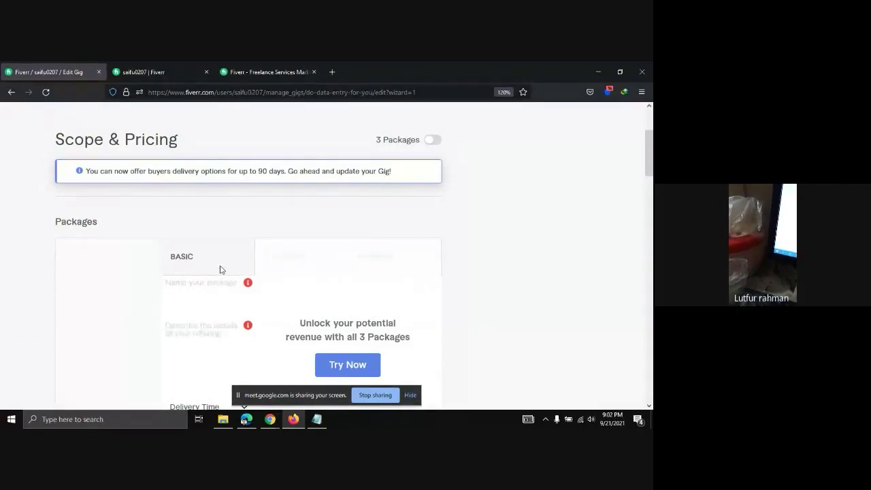
pyautogui.click(436, 142)
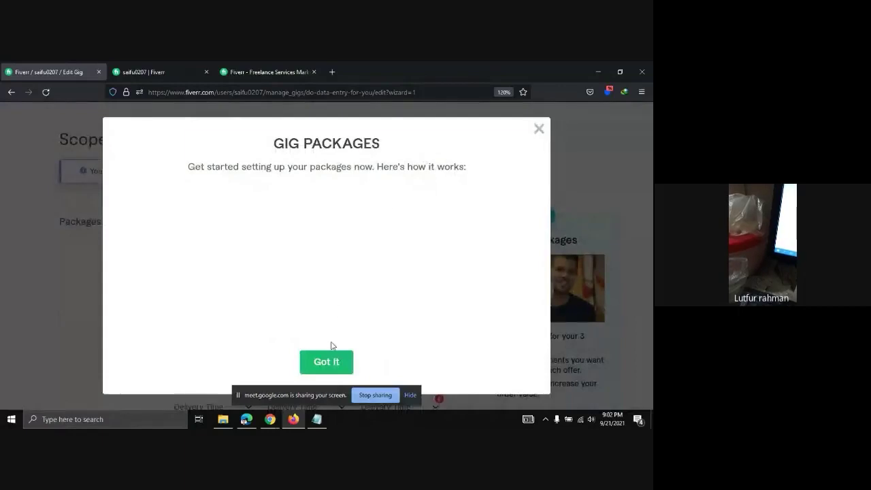
pyautogui.click(539, 129)
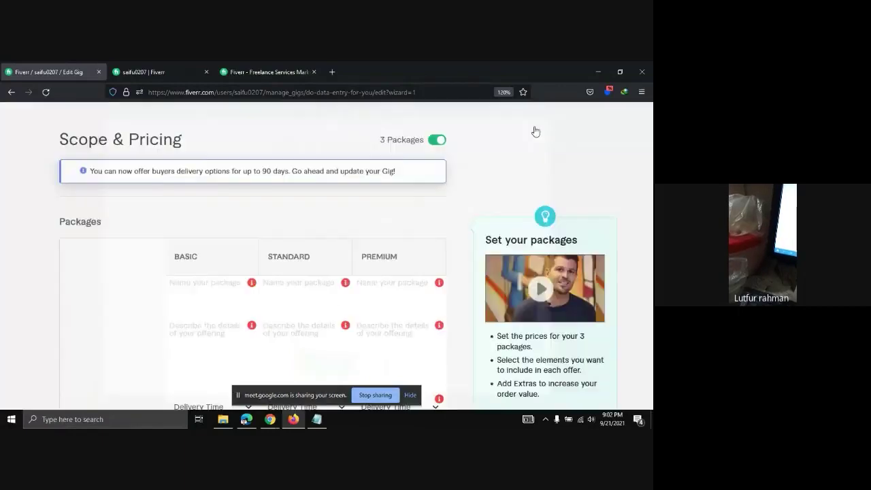
pyautogui.click(433, 140)
# Review the Basic package's options, including delivery time, pages, plugins, revisions and price, and the list of extra services offered
pyautogui.scroll(-3, 241, 255)
pyautogui.scroll(-7, 241, 254)
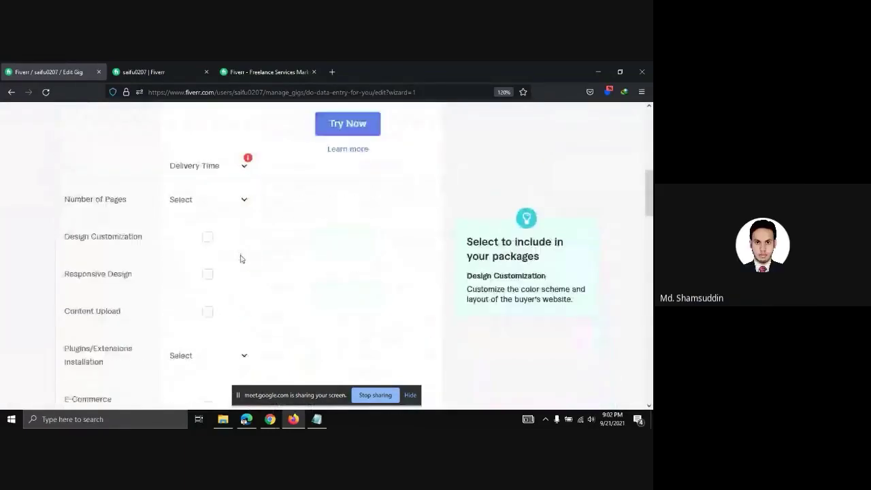
pyautogui.scroll(2, 240, 259)
pyautogui.scroll(10, 241, 259)
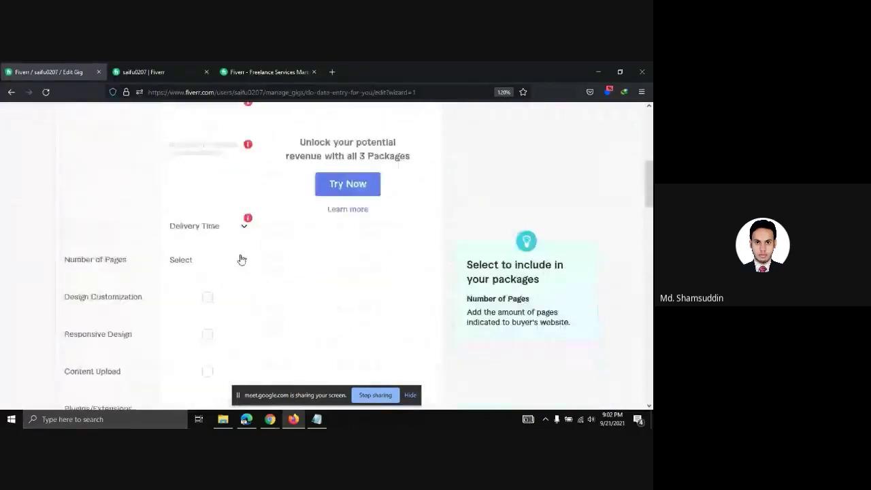
pyautogui.scroll(-4, 240, 259)
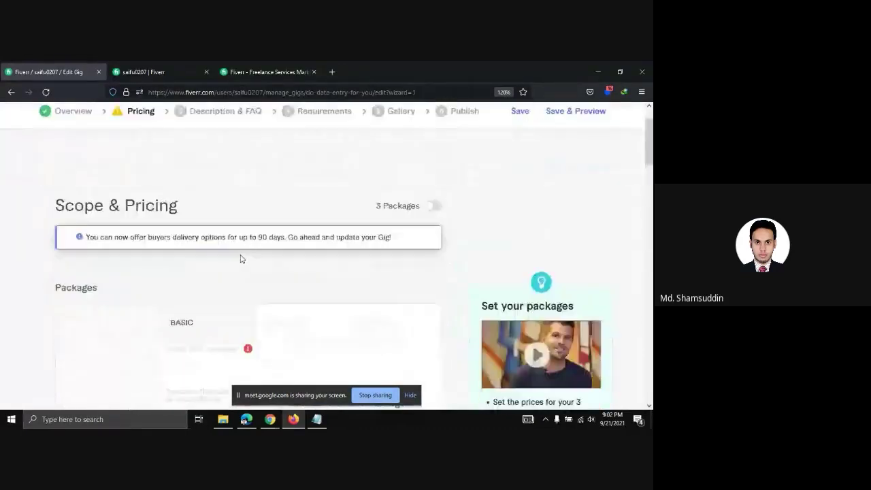
pyautogui.scroll(-3, 240, 259)
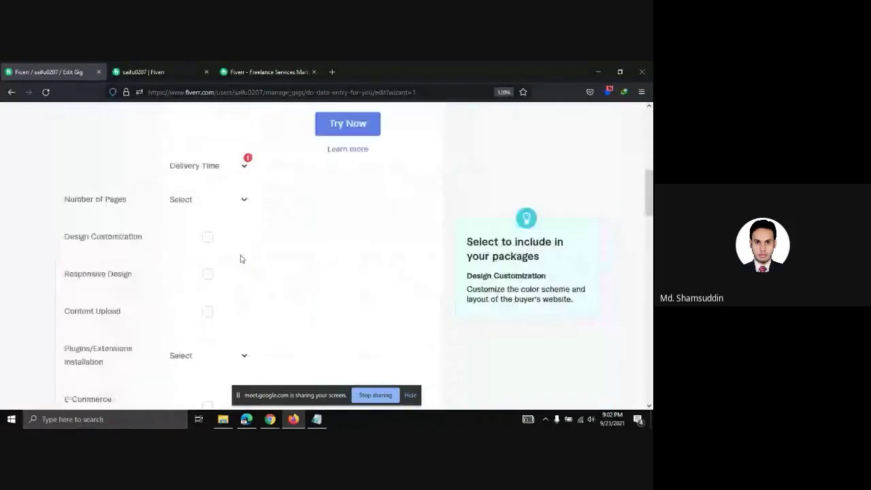
pyautogui.scroll(-1, 240, 258)
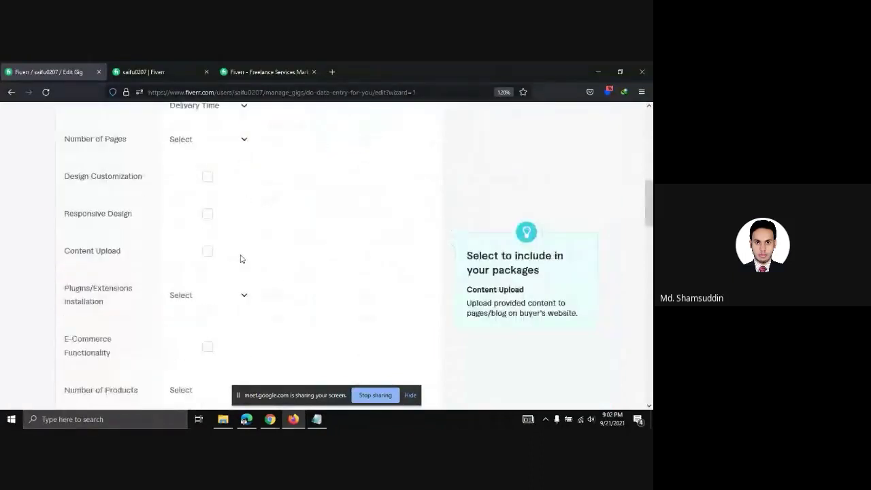
pyautogui.scroll(-3, 240, 259)
pyautogui.scroll(-2, 241, 259)
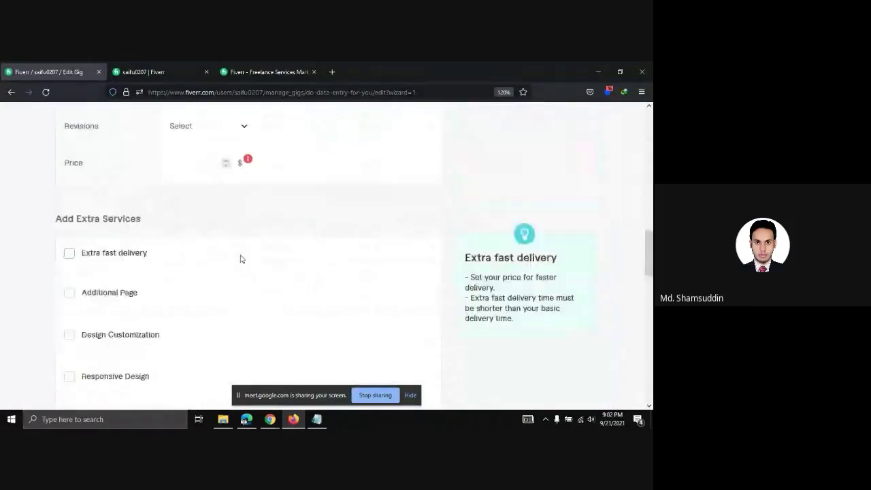
pyautogui.scroll(-4, 240, 258)
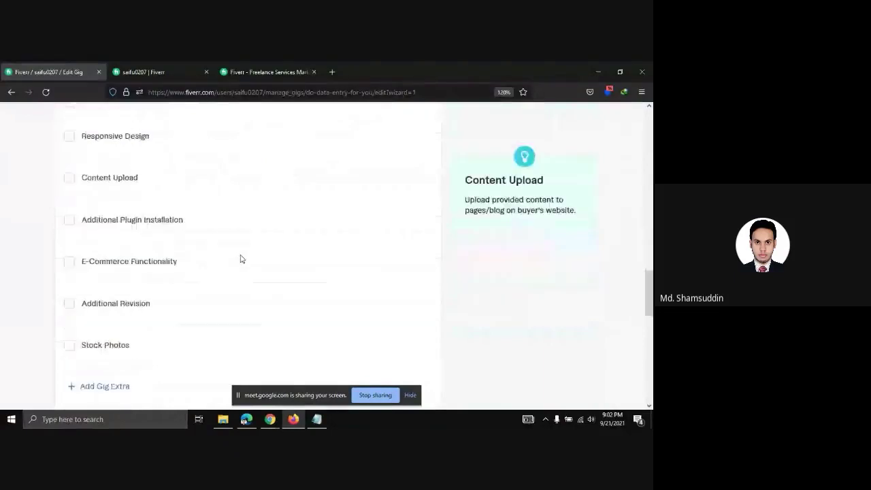
pyautogui.scroll(-2, 240, 259)
pyautogui.scroll(6, 240, 259)
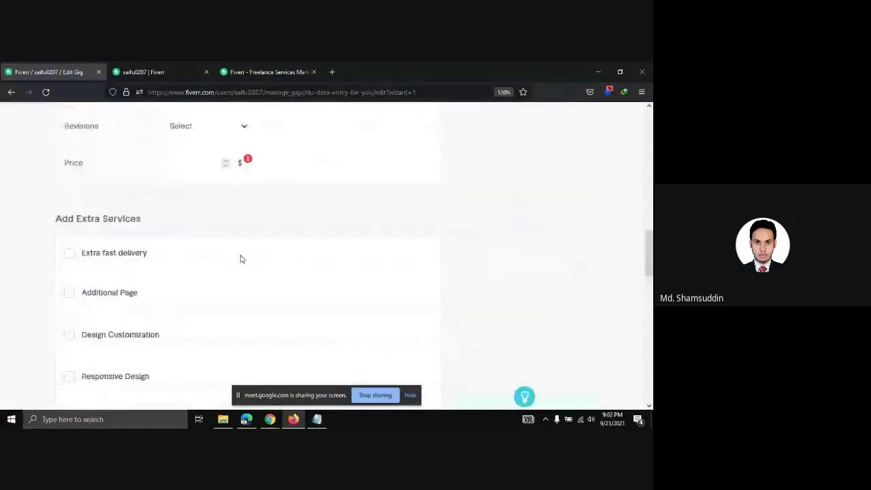
pyautogui.scroll(10, 240, 258)
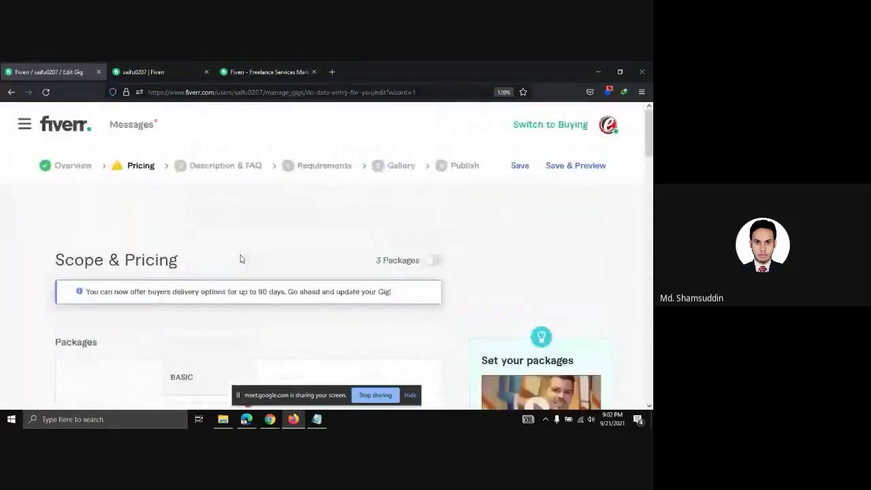
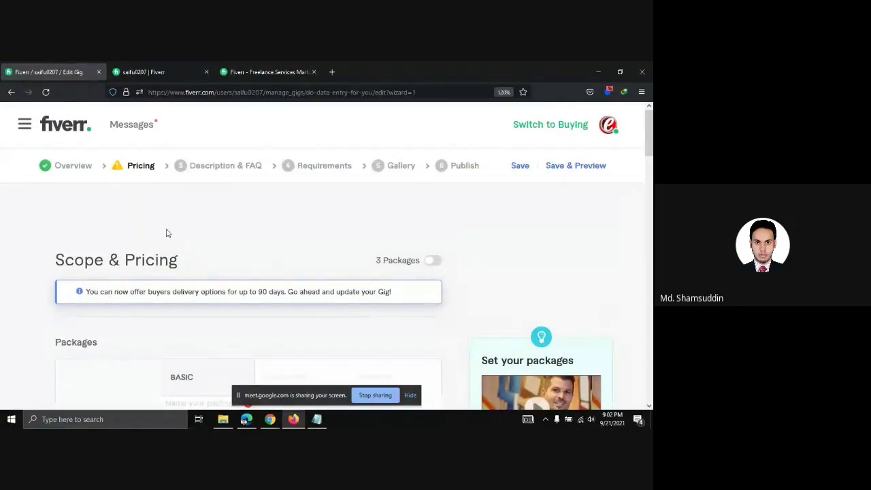
# Check the Betternet VPN extension's connection and location, and return to the gig form
pyautogui.click(609, 91)
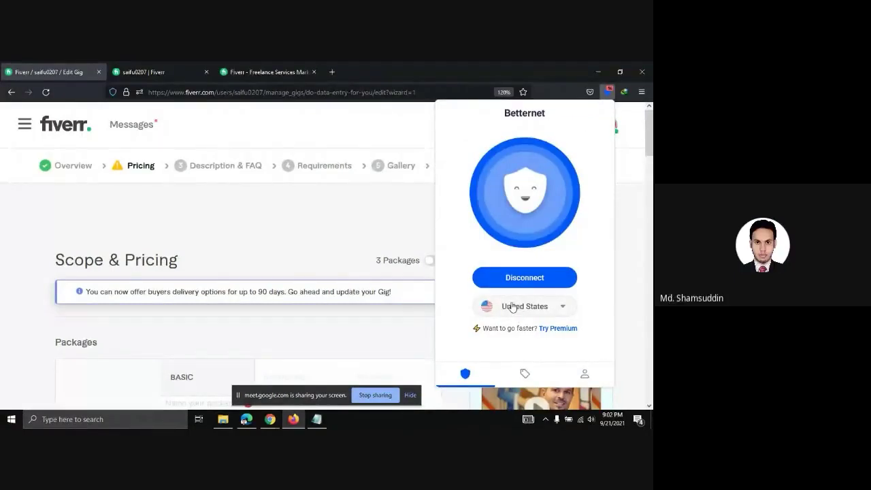
pyautogui.click(386, 237)
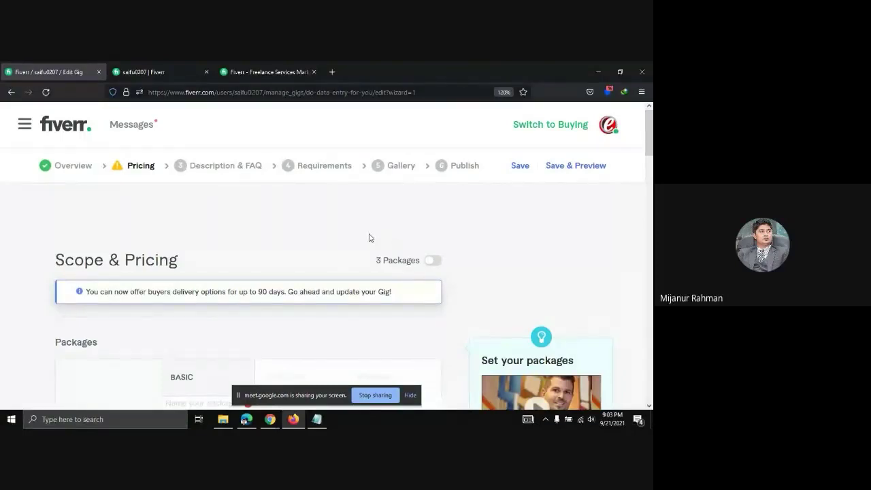
# Enable three packages for the gig and dismiss the Gig Packages introduction
pyautogui.scroll(-1, 358, 237)
pyautogui.scroll(-1, 357, 237)
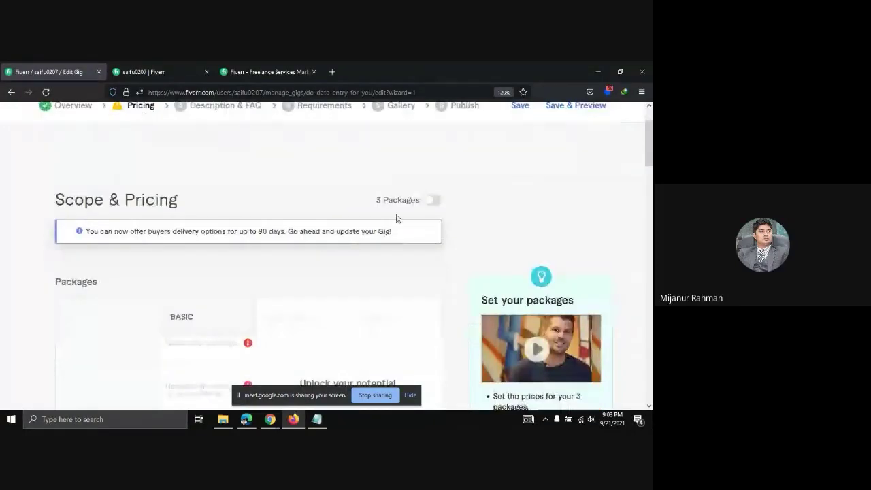
pyautogui.click(436, 200)
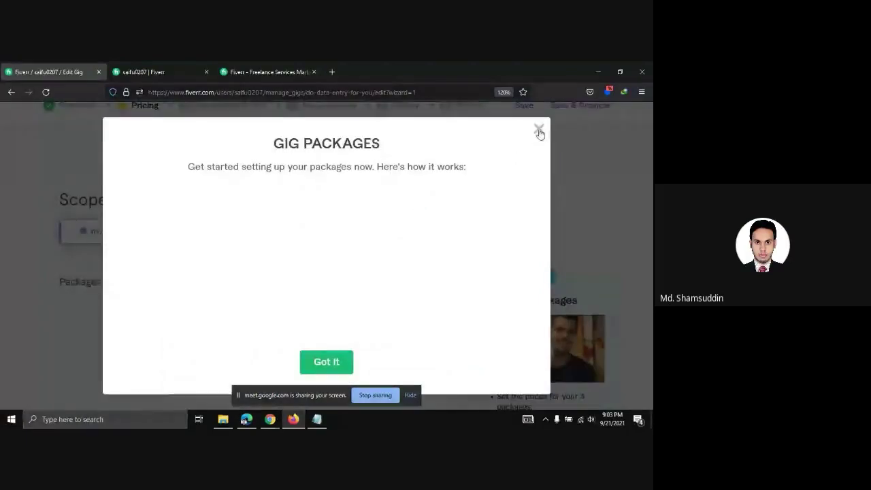
pyautogui.click(539, 131)
# Set the Basic package's delivery time to 1 day
pyautogui.scroll(-3, 261, 303)
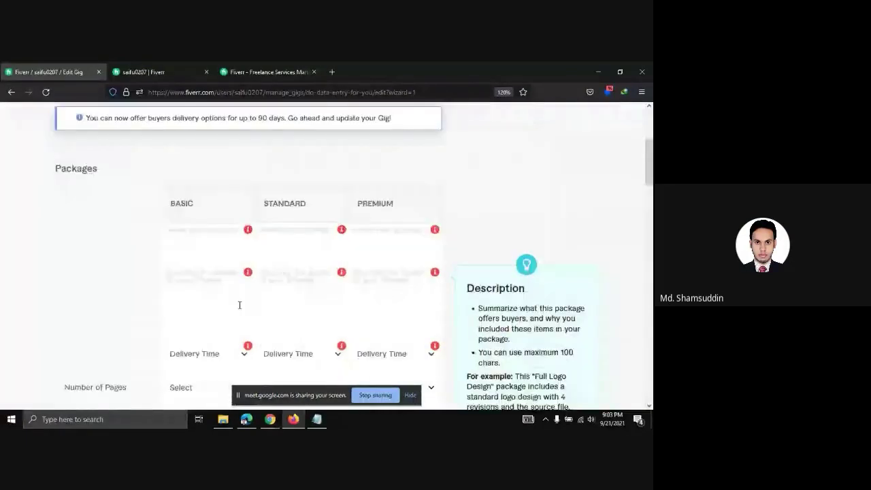
pyautogui.scroll(-3, 242, 232)
pyautogui.click(243, 227)
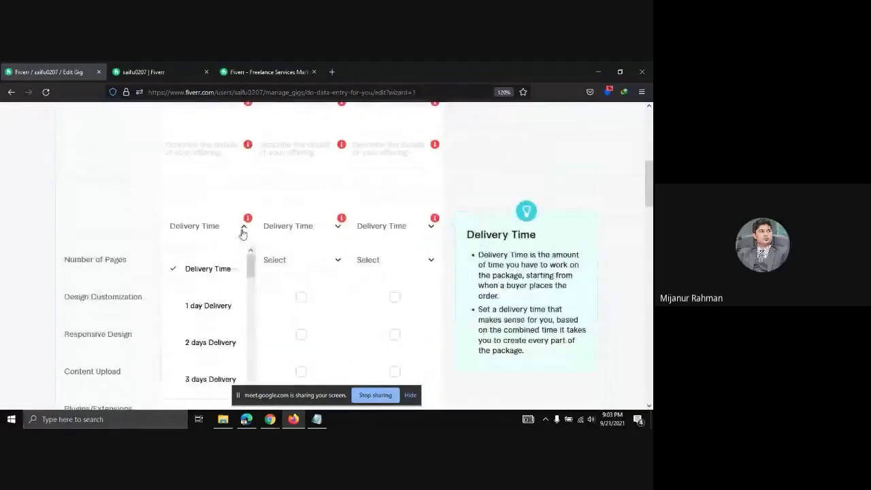
pyautogui.click(217, 310)
# Name the Basic package "Silver Package"
pyautogui.scroll(4, 225, 286)
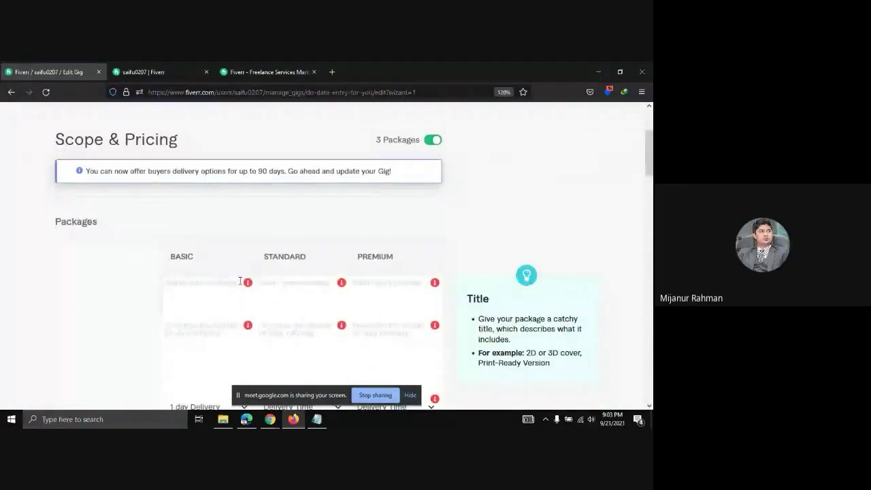
pyautogui.click(239, 281)
pyautogui.write('s')
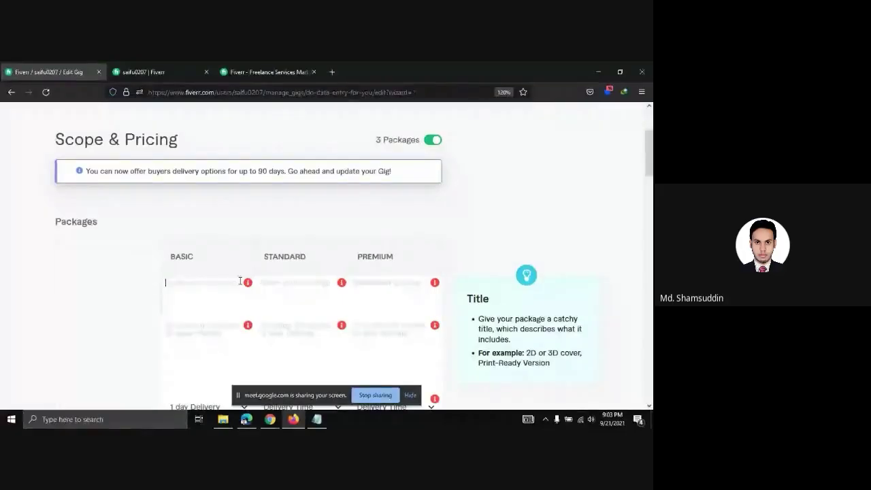
pyautogui.write('Silver Package')
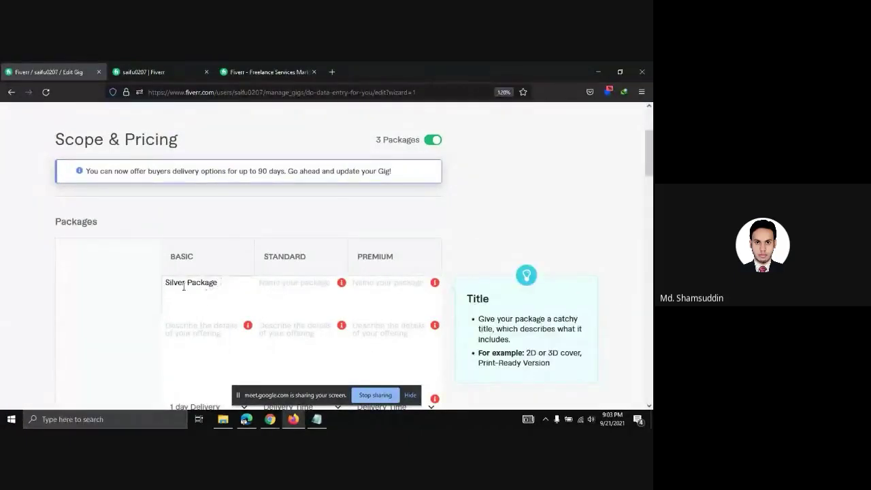
# Try "1st" and "Primeum" in place of "Silver" in the Basic package's name
pyautogui.moveTo(183, 287); pyautogui.dragTo(157, 285)
pyautogui.write('1st')
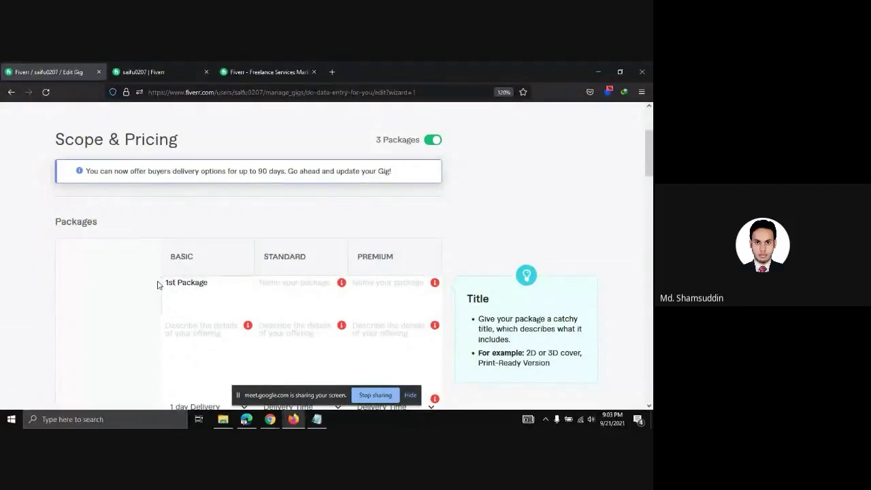
pyautogui.press('BackSpace')
pyautogui.press('BackSpace')
pyautogui.press('BackSpace')
pyautogui.write('fi')
pyautogui.press('BackSpace')
pyautogui.press('BackSpace')
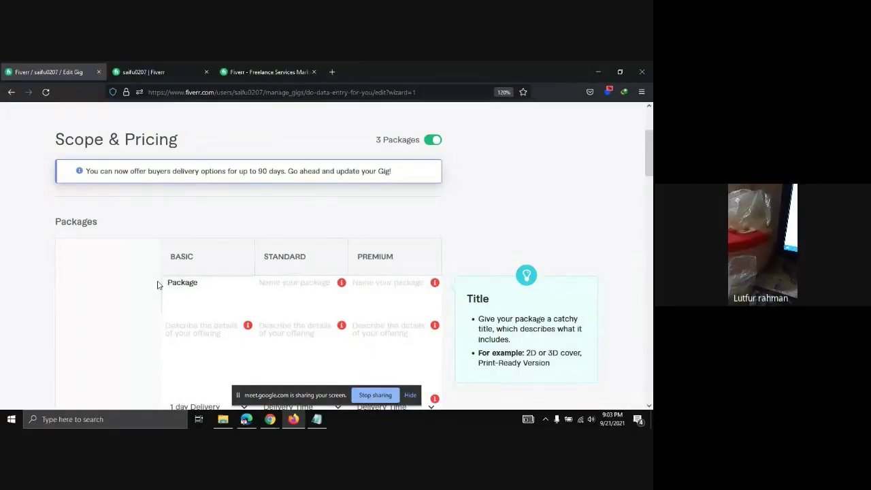
pyautogui.write('Pri ')
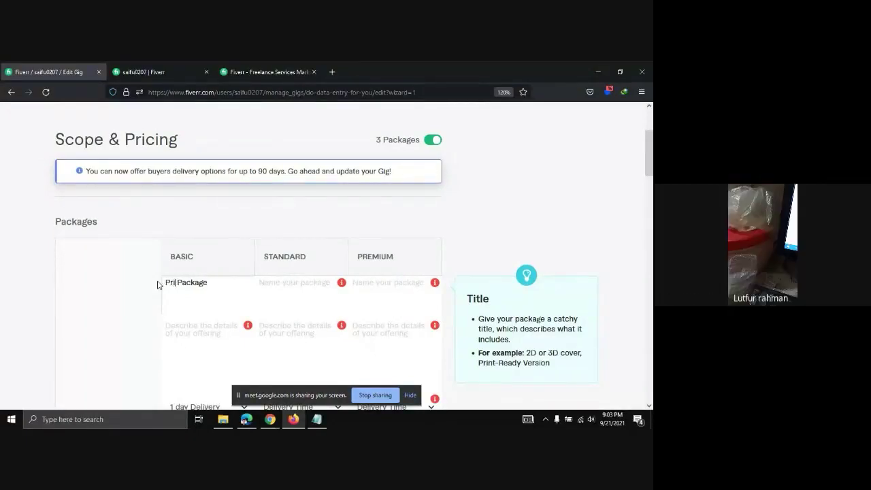
pyautogui.write('meu')
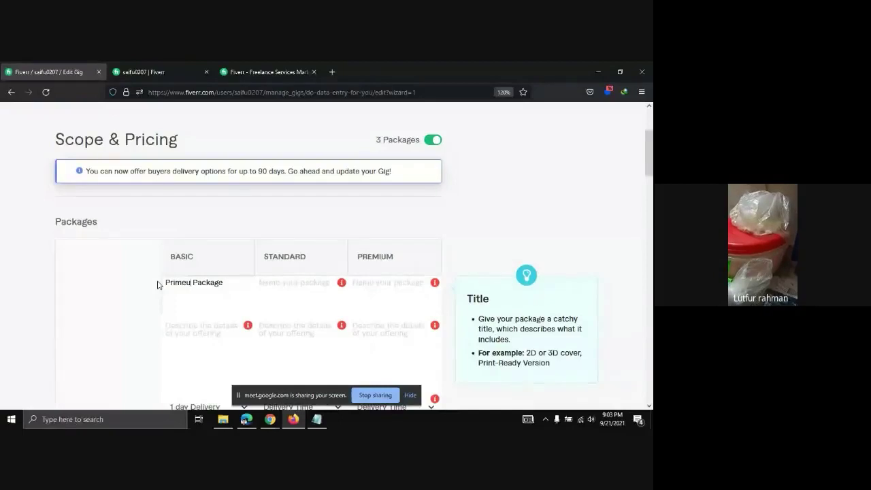
pyautogui.write('m')
pyautogui.press('BackSpace')
pyautogui.press('BackSpace')
pyautogui.press('BackSpace')
pyautogui.press('BackSpace')
pyautogui.press('BackSpace')
pyautogui.press('BackSpace')
pyautogui.press('BackSpace')
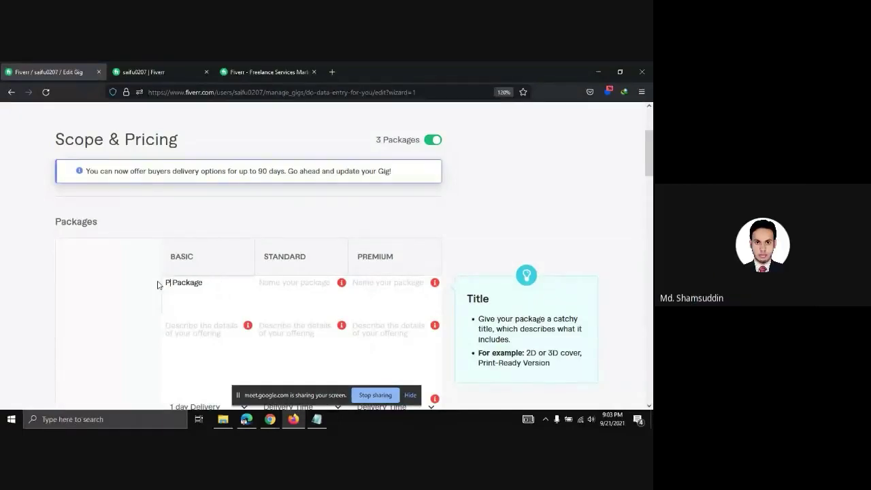
# Check the planned package names in Notepad, return to the Firefox form, and replace the Basic package's name with "Silver Package"
pyautogui.click(316, 419)
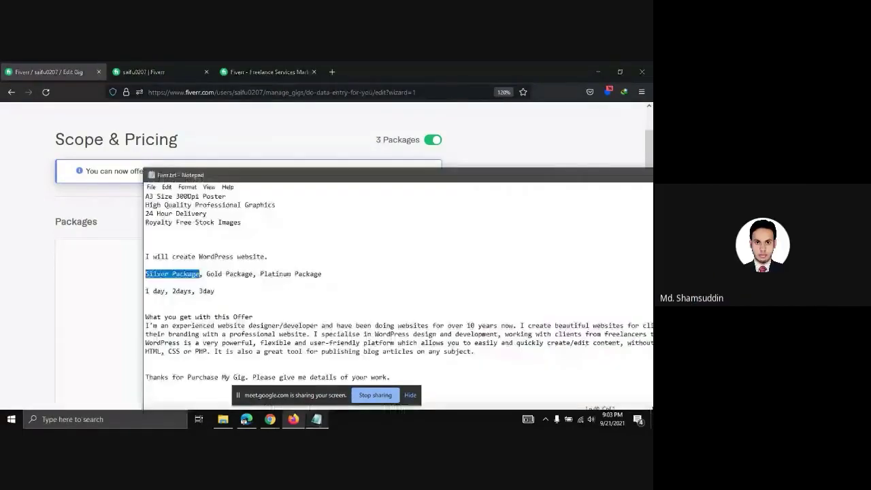
pyautogui.click(66, 279)
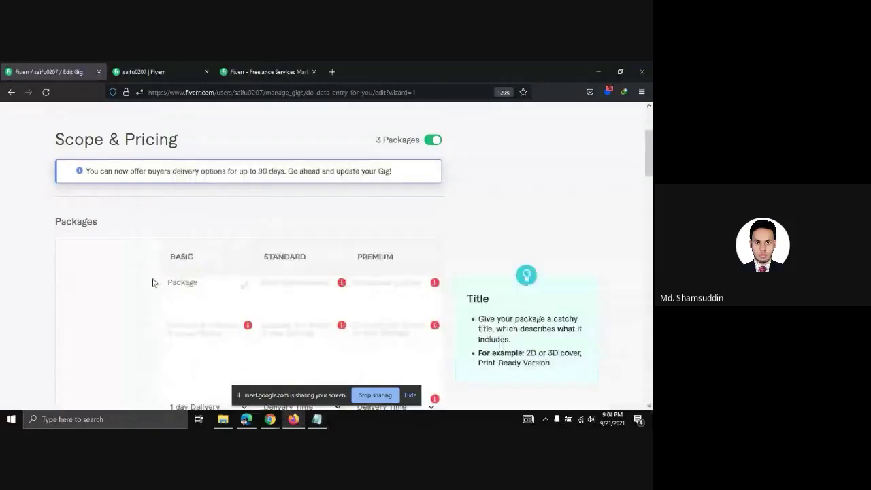
pyautogui.moveTo(208, 281); pyautogui.dragTo(164, 283)
pyautogui.write('Silver Package')
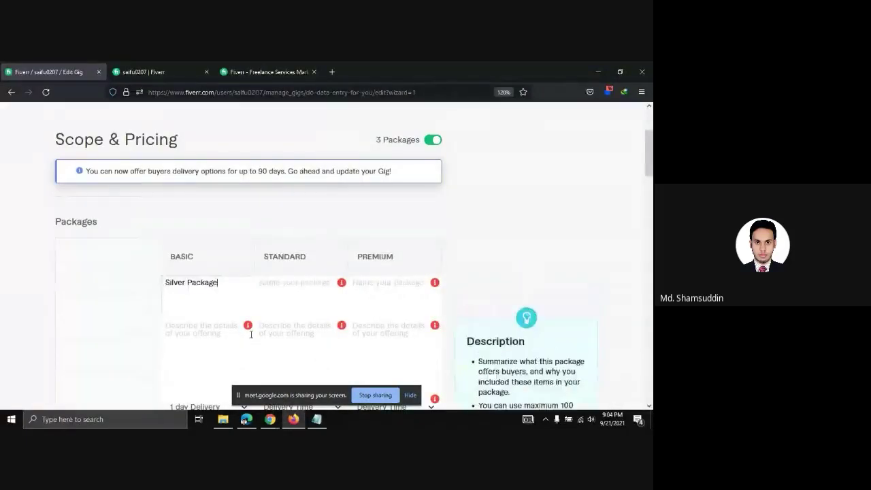
# Copy "Gold Package" from the Notepad notes and paste it in Firefox as the Standard package's name
pyautogui.click(317, 419)
pyautogui.moveTo(255, 274); pyautogui.dragTo(208, 273)
pyautogui.hotkey('ctrl', 'c')
pyautogui.click(71, 292)
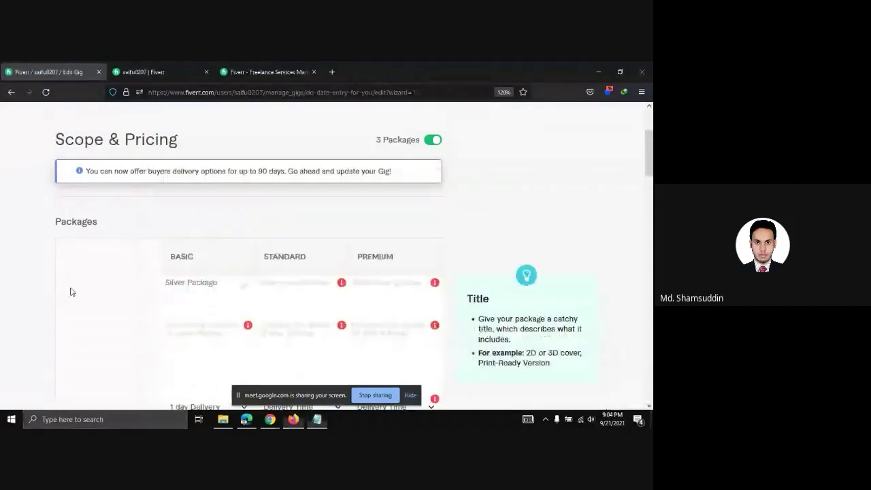
pyautogui.hotkey('ctrl', 'v')
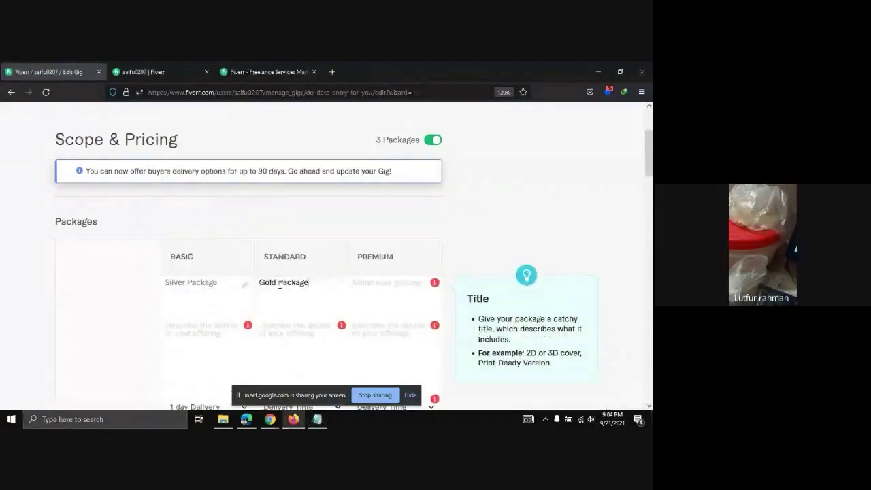
# Copy "Platinum Package" from the Notepad notes and paste it in Firefox as the Premium package's name
pyautogui.click(317, 419)
pyautogui.moveTo(326, 274); pyautogui.dragTo(260, 274)
pyautogui.hotkey('ctrl', 'c')
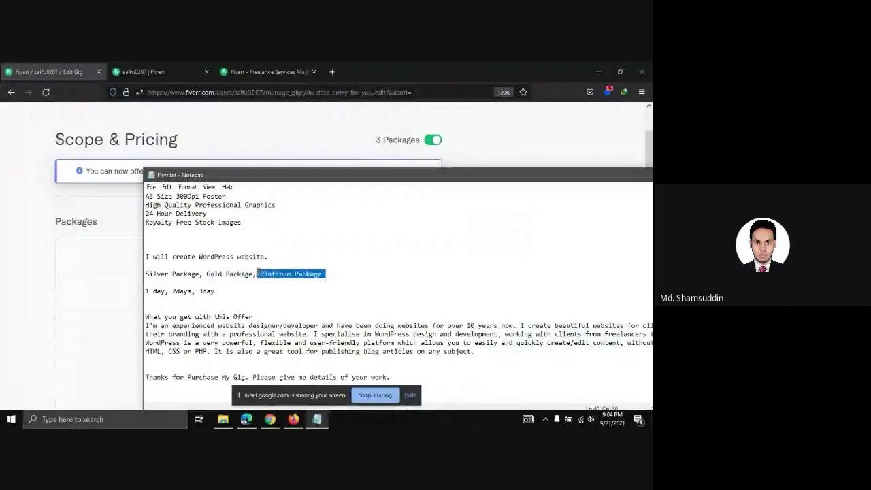
pyautogui.click(98, 296)
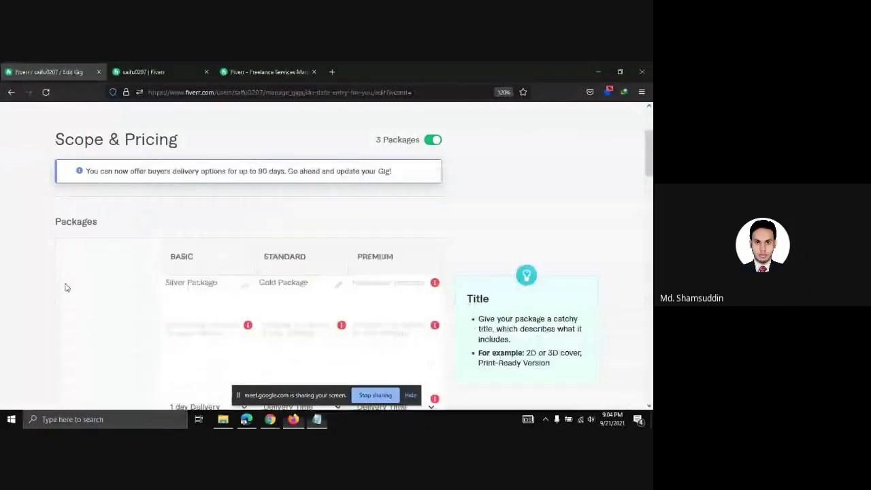
pyautogui.click(372, 282)
pyautogui.hotkey('ctrl', 'v')
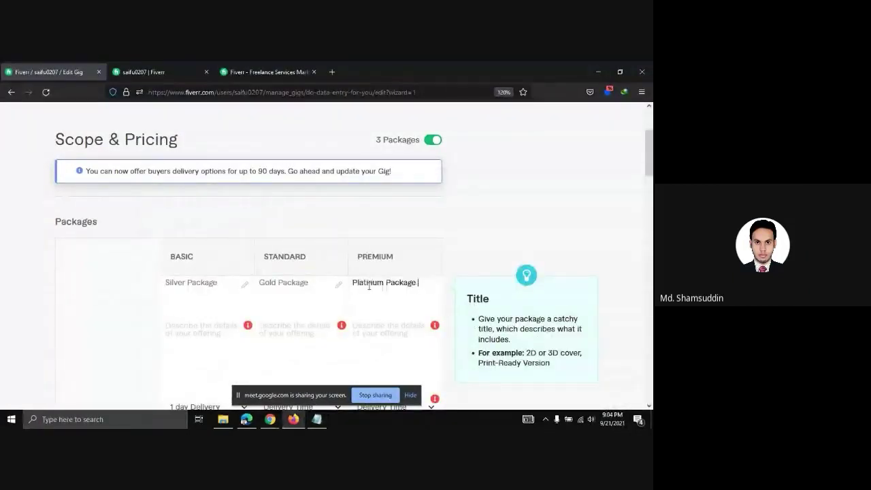
pyautogui.scroll(-2, 355, 292)
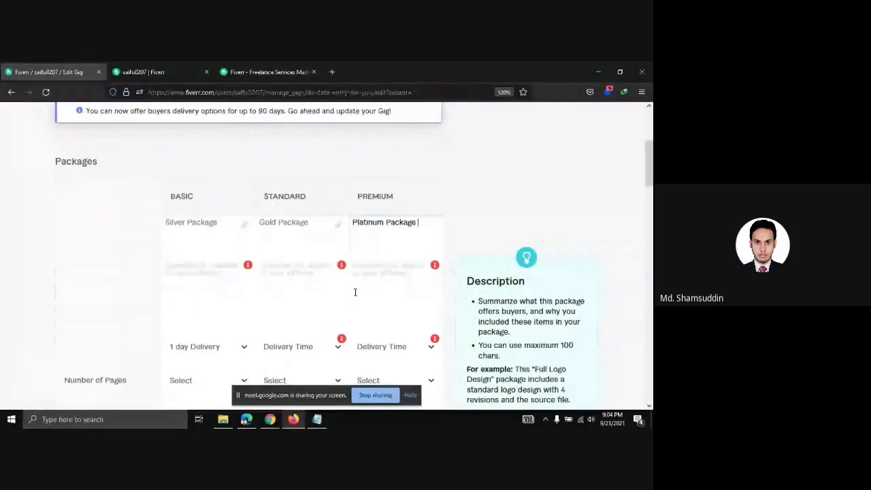
pyautogui.click(322, 223)
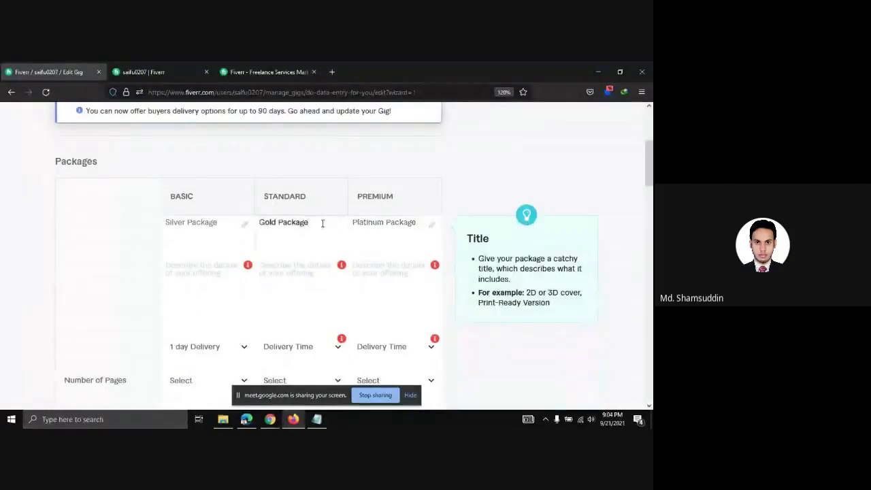
# Review the offer text and closing message in the Notepad notes for the Basic package's description, and return to Firefox
pyautogui.click(240, 265)
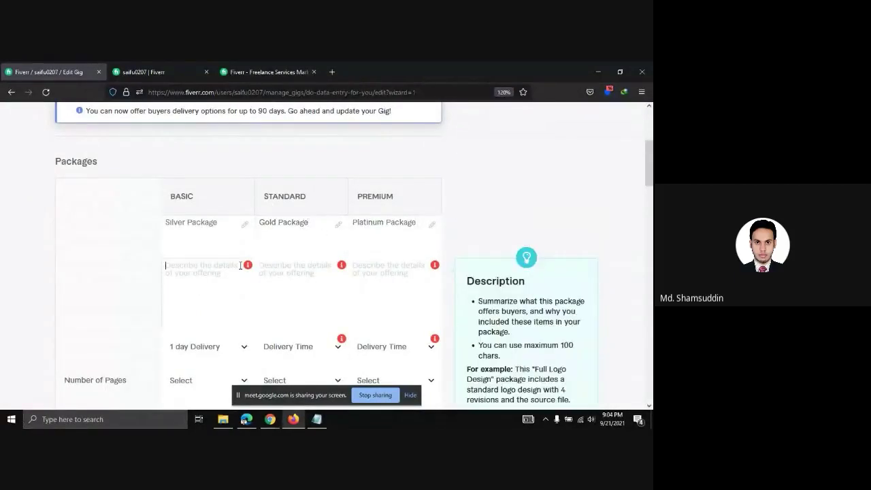
pyautogui.scroll(-1, 241, 265)
pyautogui.click(317, 419)
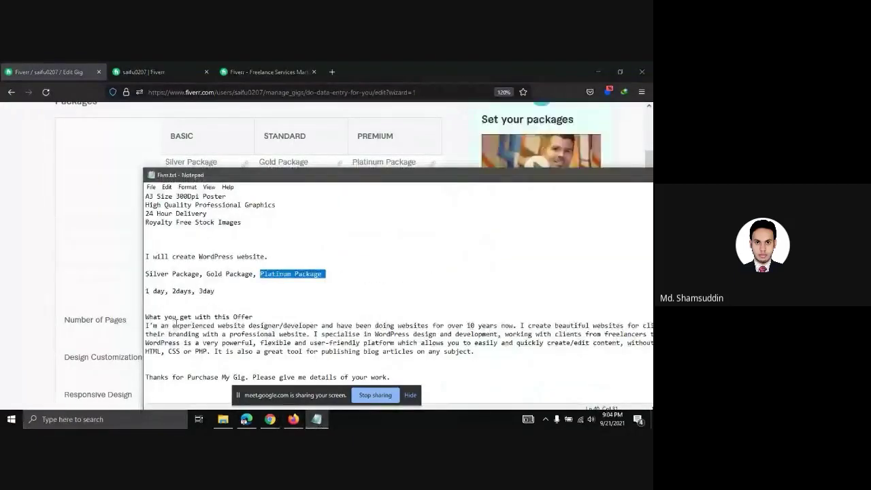
pyautogui.moveTo(323, 181); pyautogui.dragTo(324, 124)
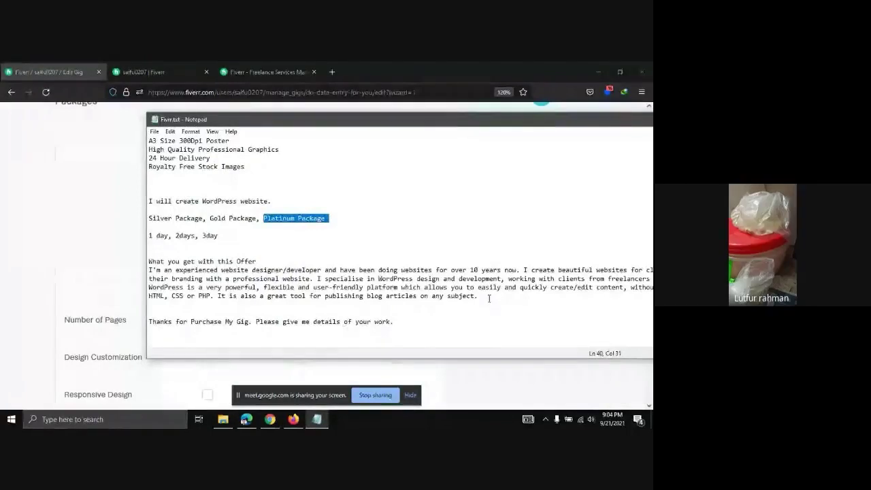
pyautogui.moveTo(481, 296); pyautogui.dragTo(149, 261)
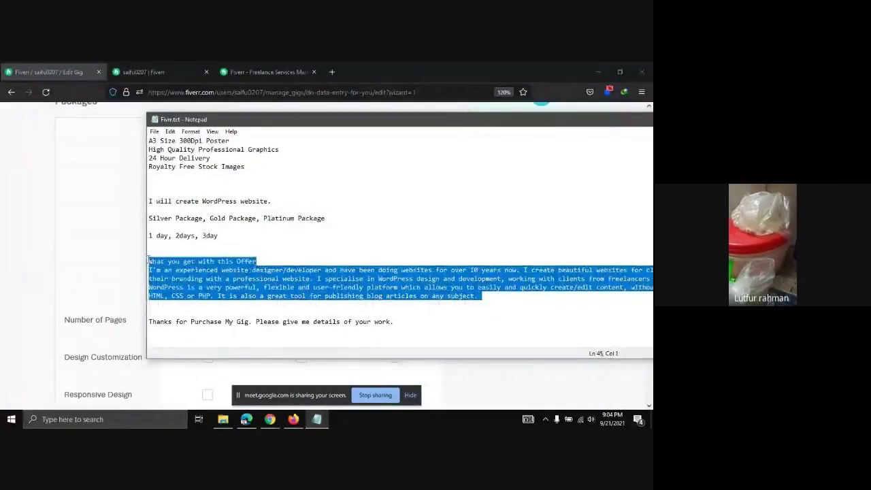
pyautogui.moveTo(411, 320); pyautogui.dragTo(141, 259)
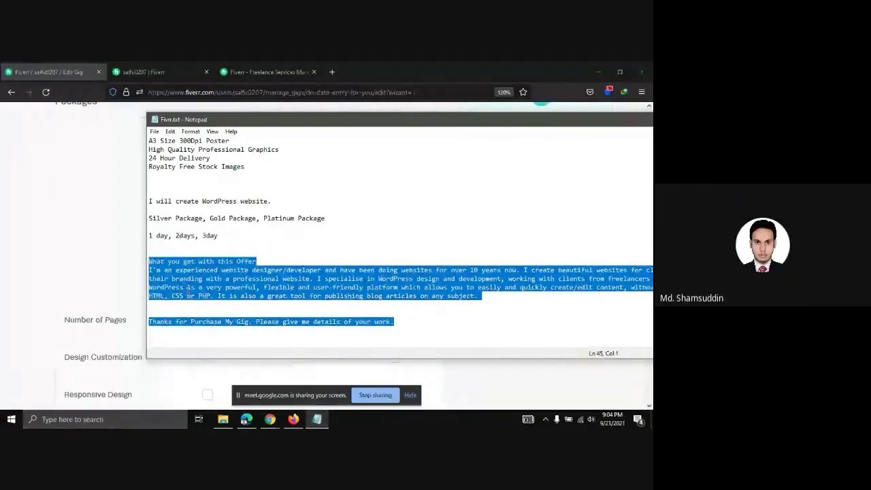
pyautogui.click(103, 263)
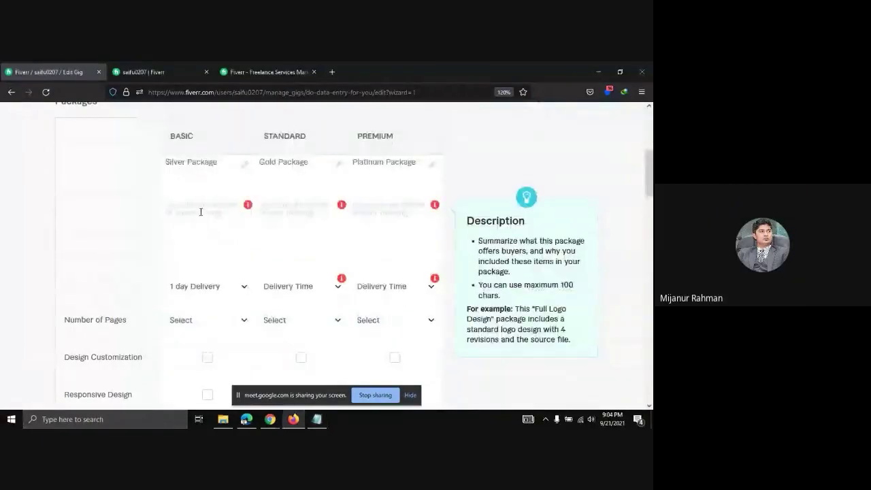
pyautogui.scroll(2, 222, 278)
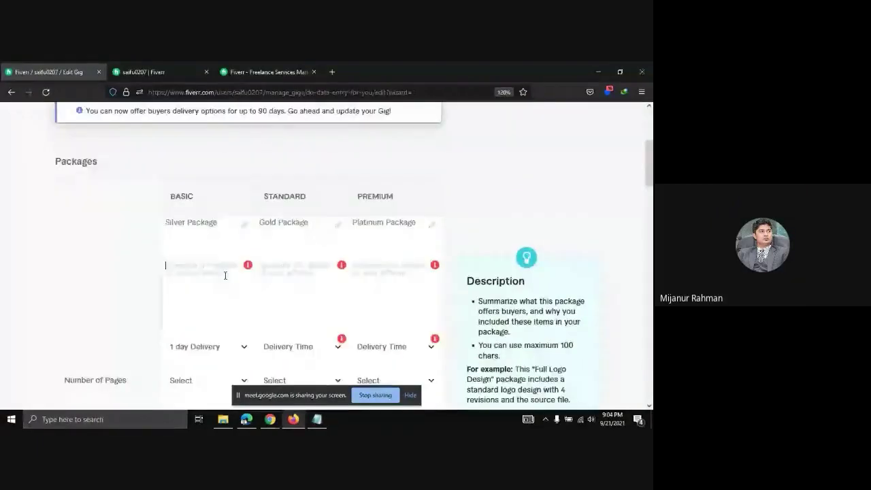
pyautogui.click(225, 276)
pyautogui.scroll(2, 225, 275)
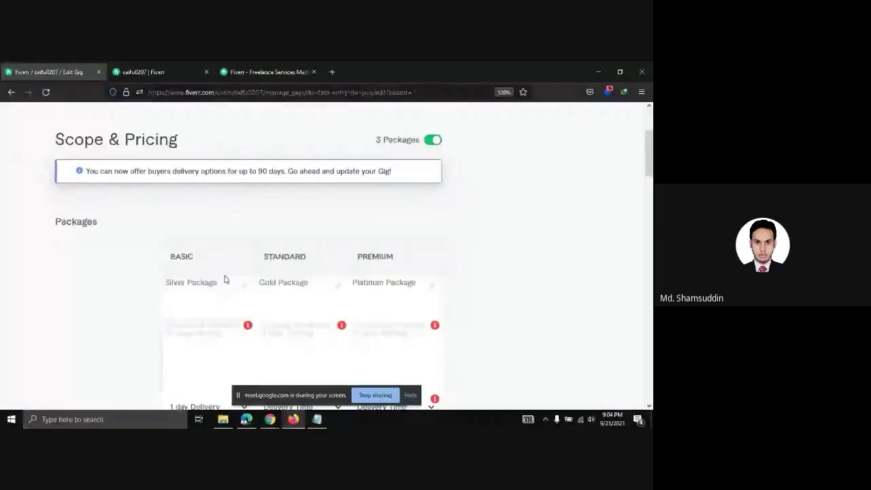
pyautogui.scroll(4, 225, 279)
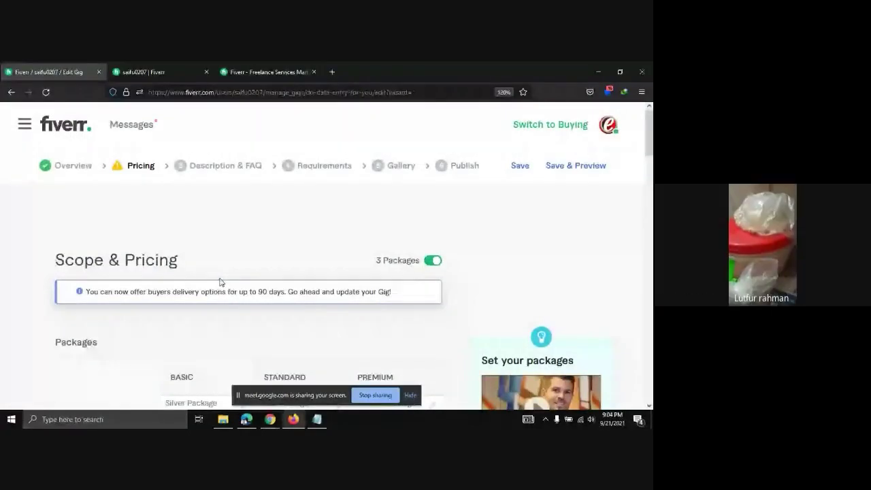
pyautogui.scroll(-2, 220, 282)
pyautogui.scroll(-5, 226, 273)
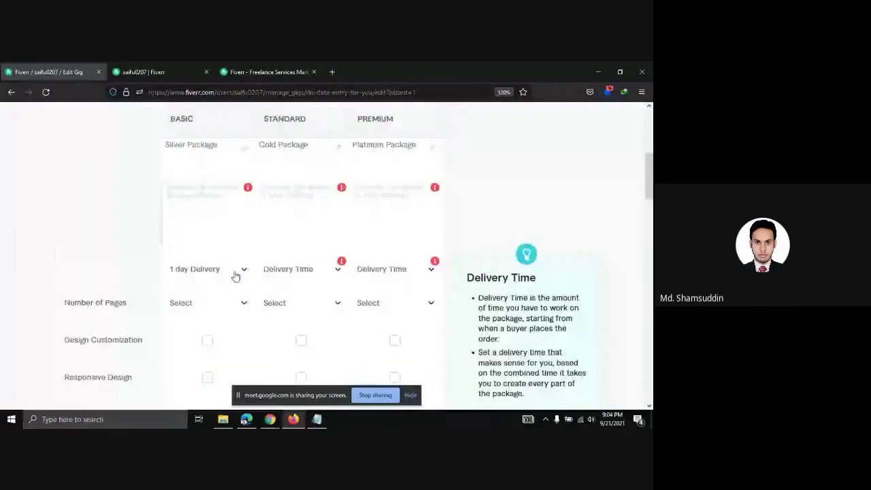
# Look through the earlier service notes in Notepad for package description wording, and return to the Firefox form
pyautogui.click(317, 419)
pyautogui.click(222, 270)
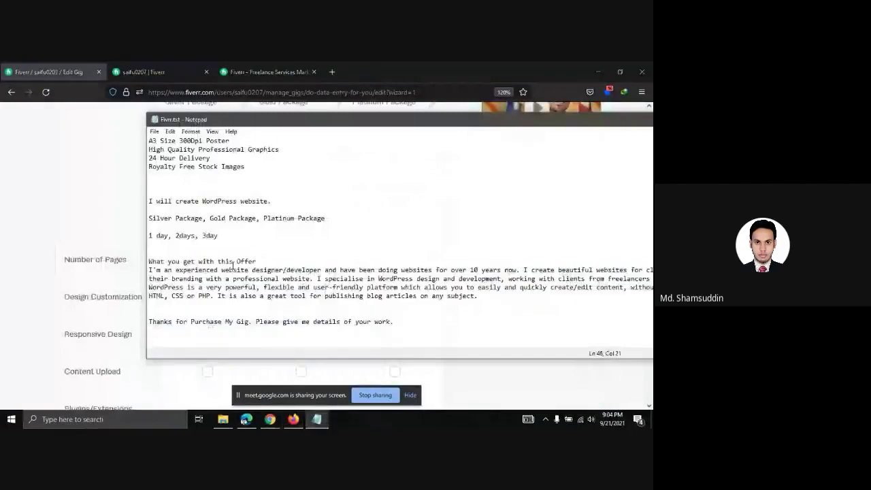
pyautogui.scroll(1, 232, 269)
pyautogui.scroll(6, 233, 269)
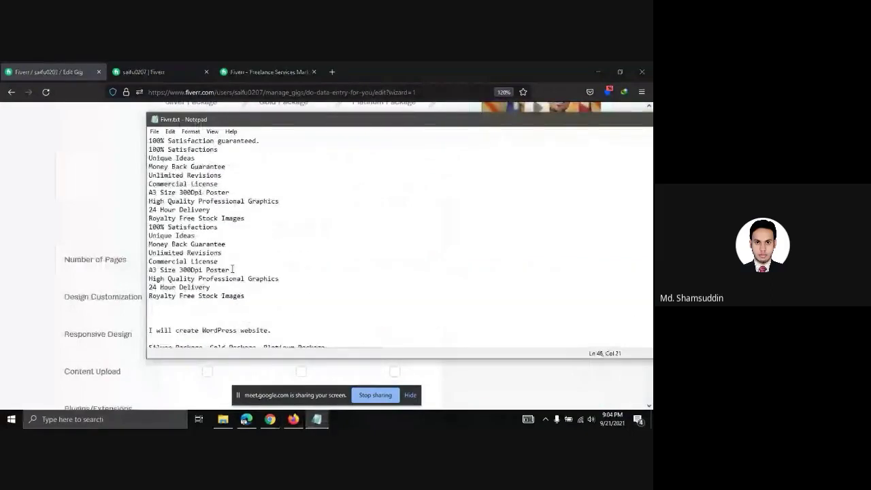
pyautogui.scroll(1, 236, 267)
pyautogui.scroll(-6, 79, 236)
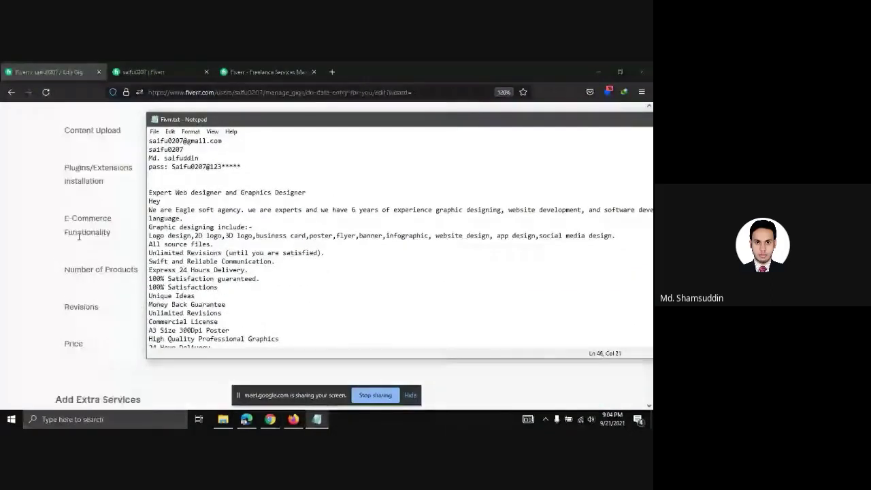
pyautogui.click(79, 236)
# Enter "Install" as the Basic package's description
pyautogui.scroll(10, 79, 236)
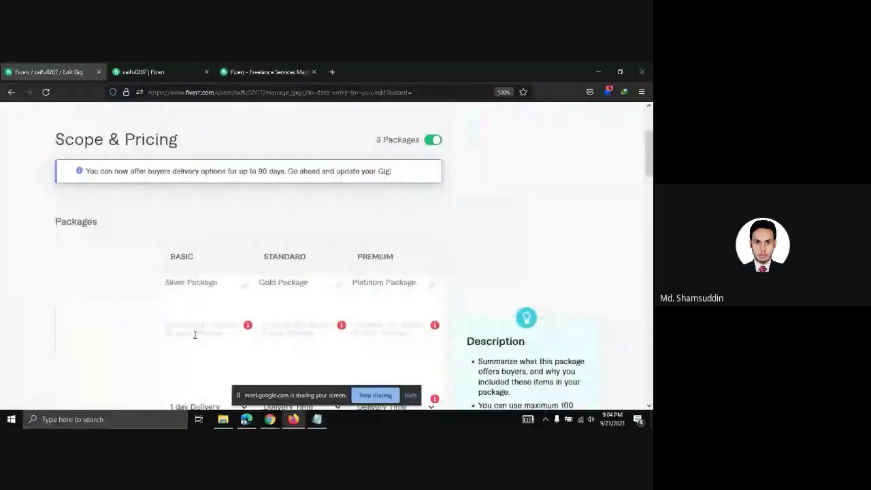
pyautogui.scroll(-3, 247, 274)
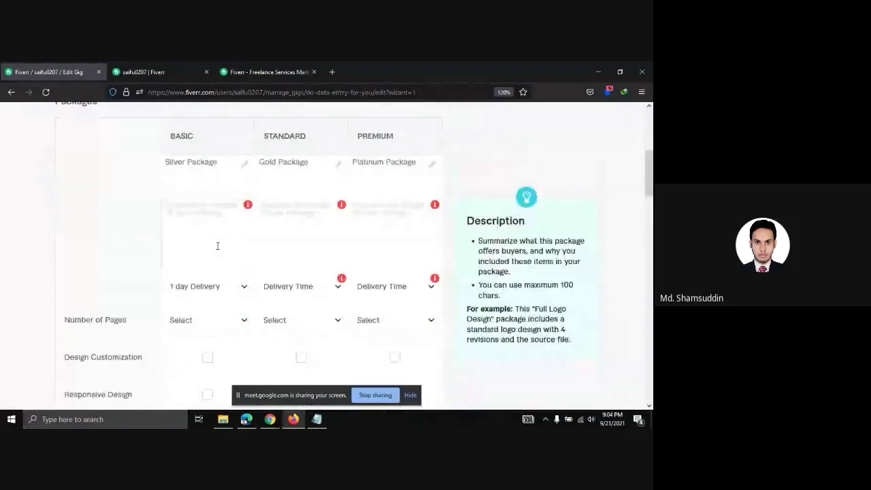
pyautogui.scroll(1, 190, 218)
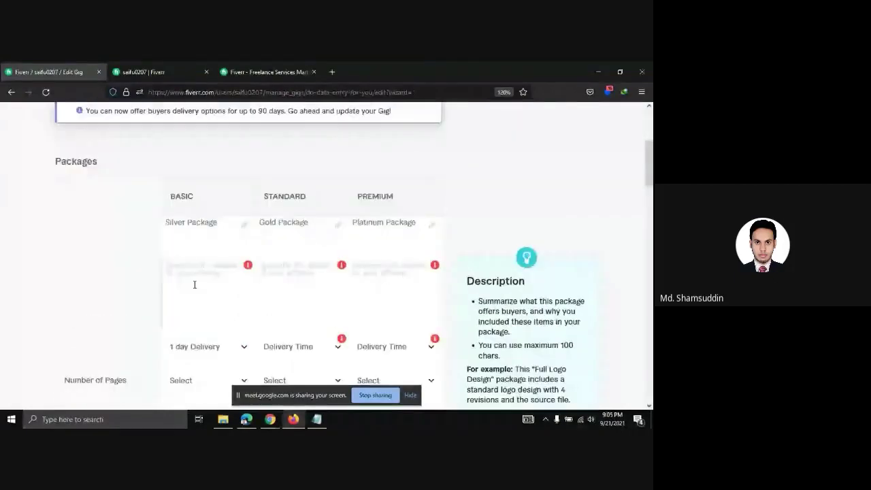
pyautogui.click(194, 284)
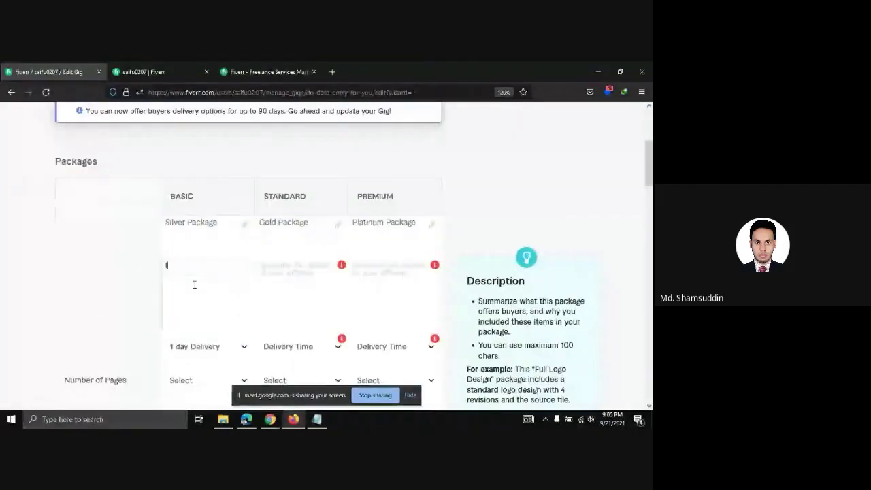
pyautogui.write('Insta')
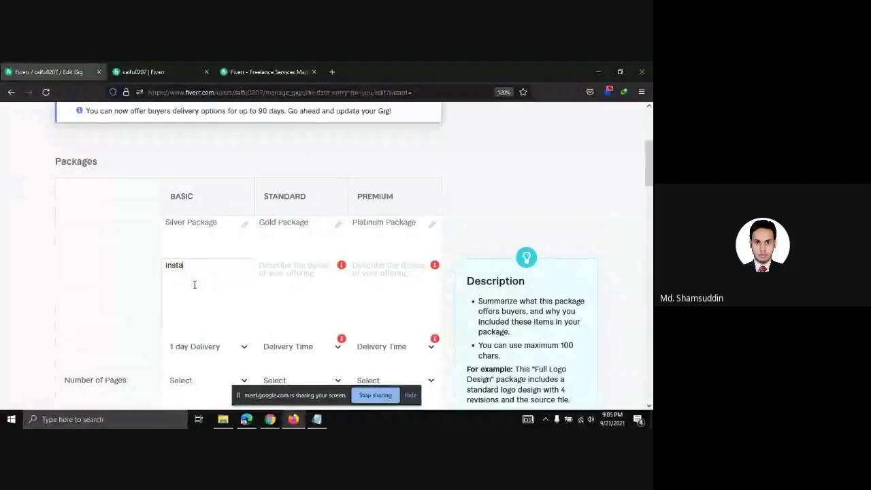
pyautogui.write('ll')
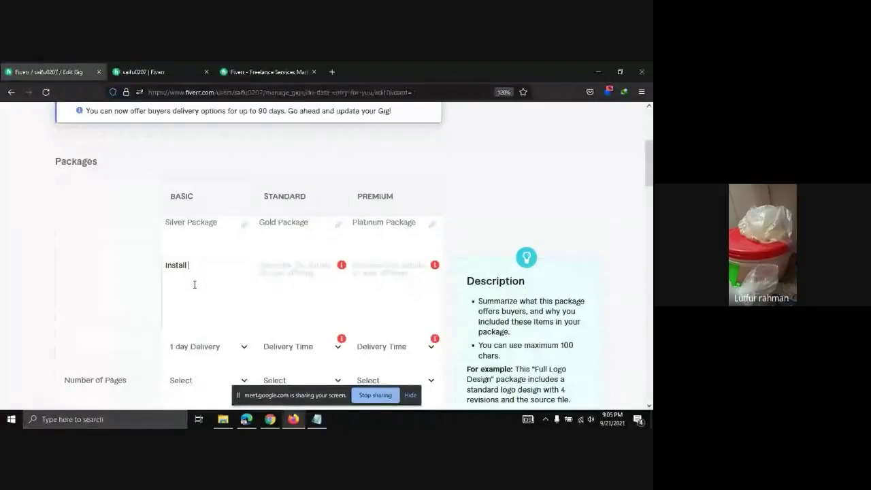
# Begin the Standard package's description with "Install +"
pyautogui.click(275, 279)
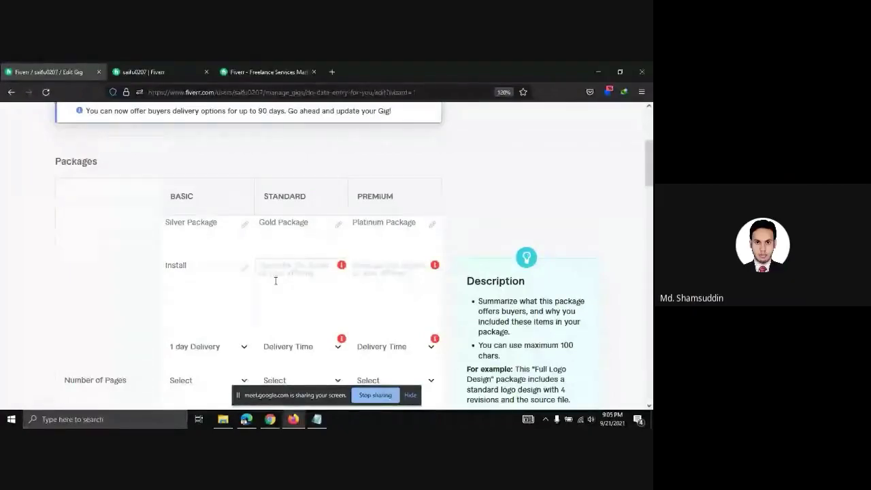
pyautogui.write('I')
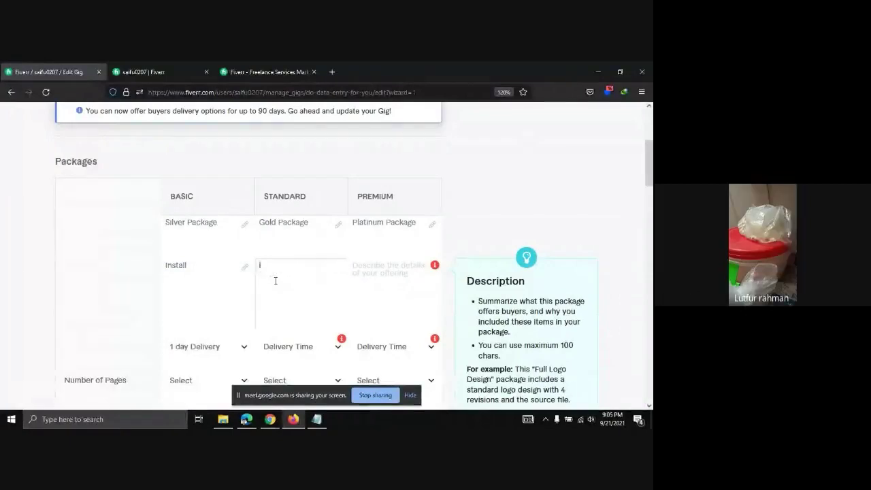
pyautogui.write('nsta')
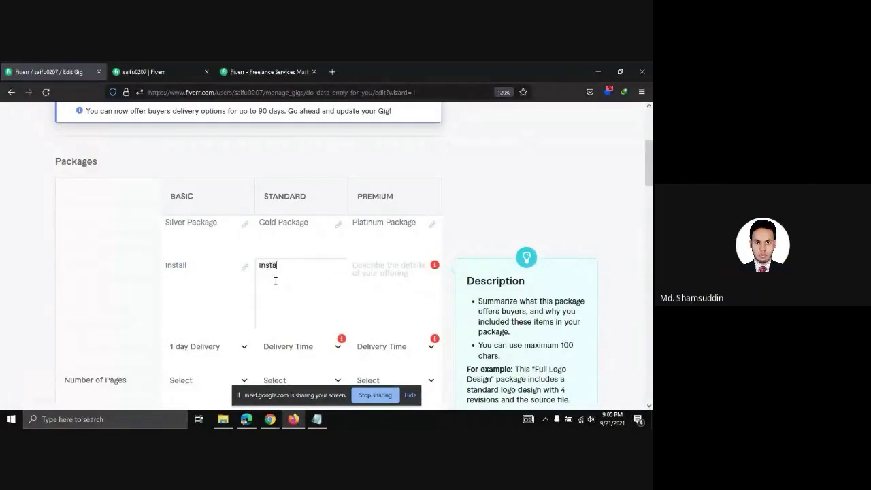
pyautogui.write('ll +')
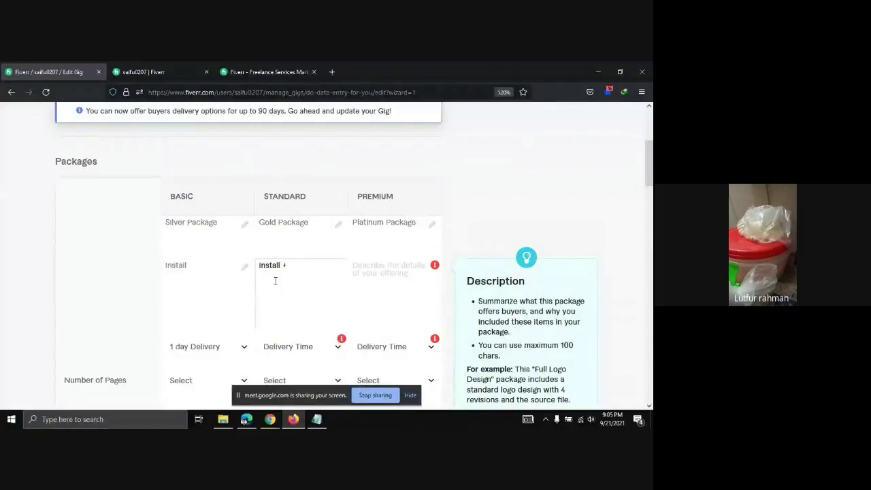
# Complete the Standard package description as "Install + Customization" and describe the Premium package as "Install + Customization + Plugin"
pyautogui.write(' Custo')
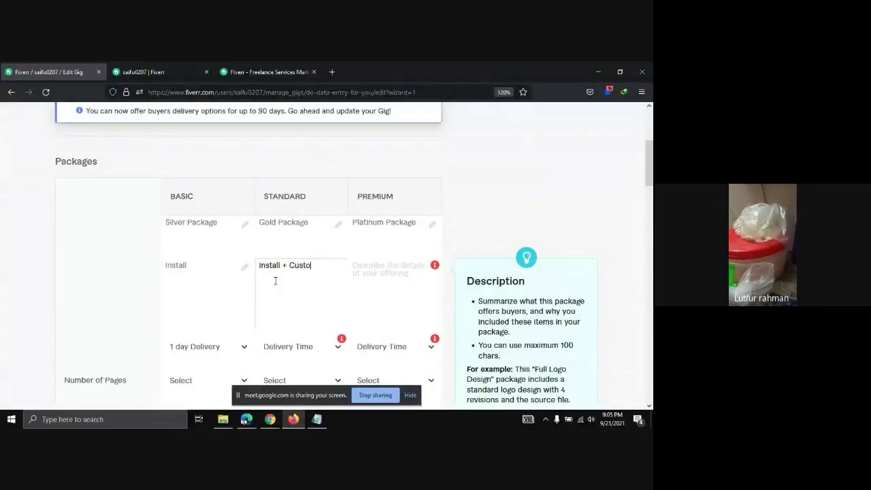
pyautogui.write('mization')
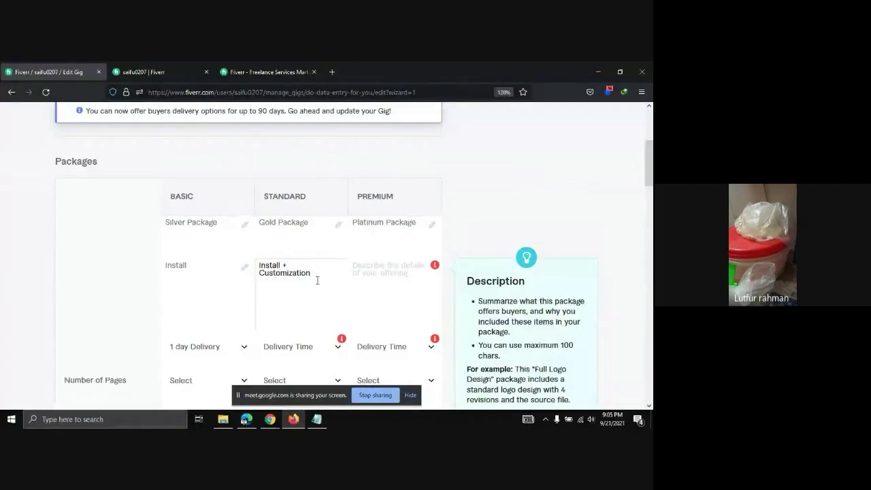
pyautogui.click(382, 272)
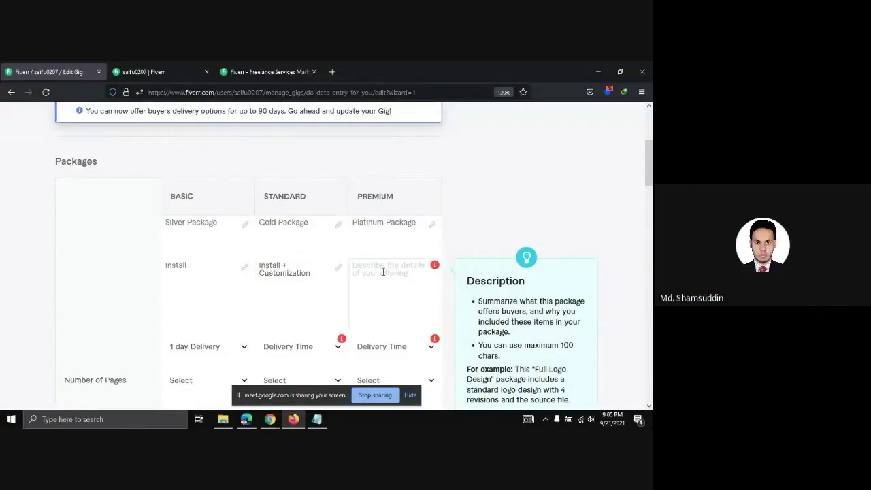
pyautogui.write('I')
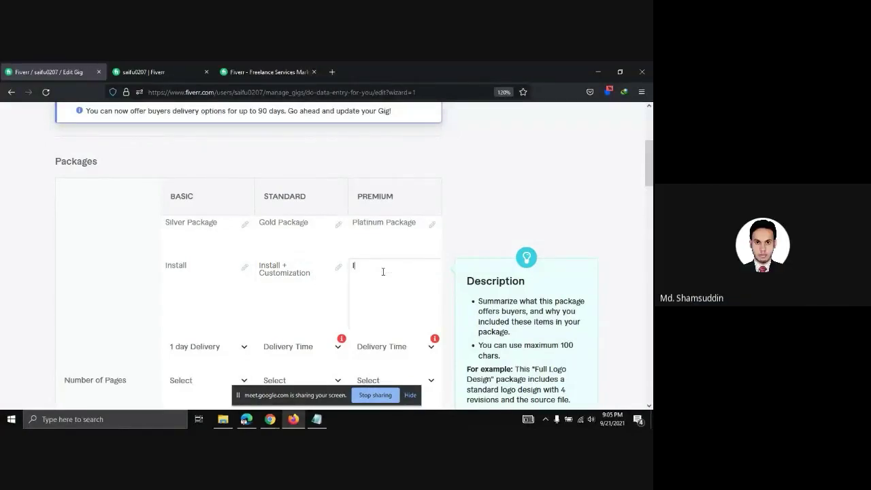
pyautogui.write('nstall + ')
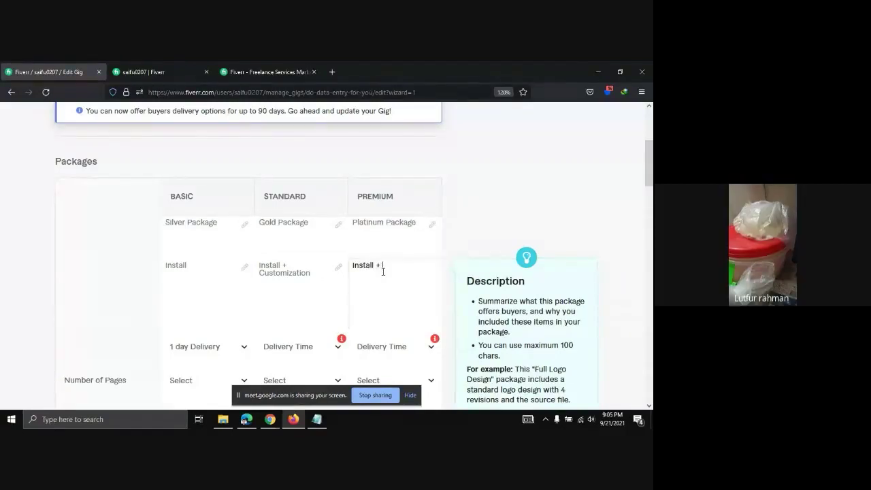
pyautogui.write('Cust')
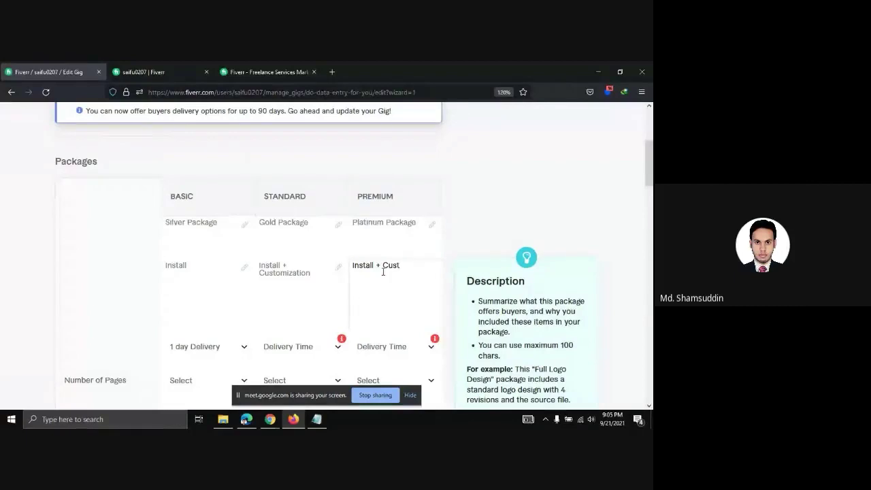
pyautogui.write('iom')
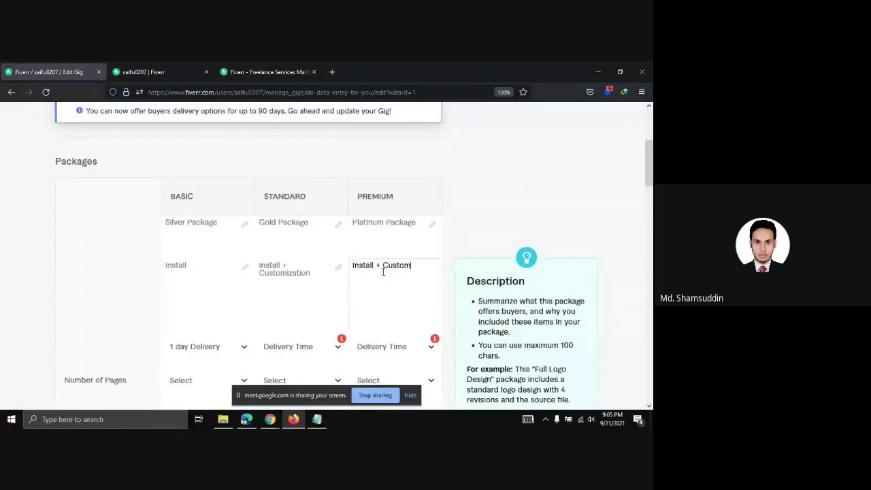
pyautogui.write('ization')
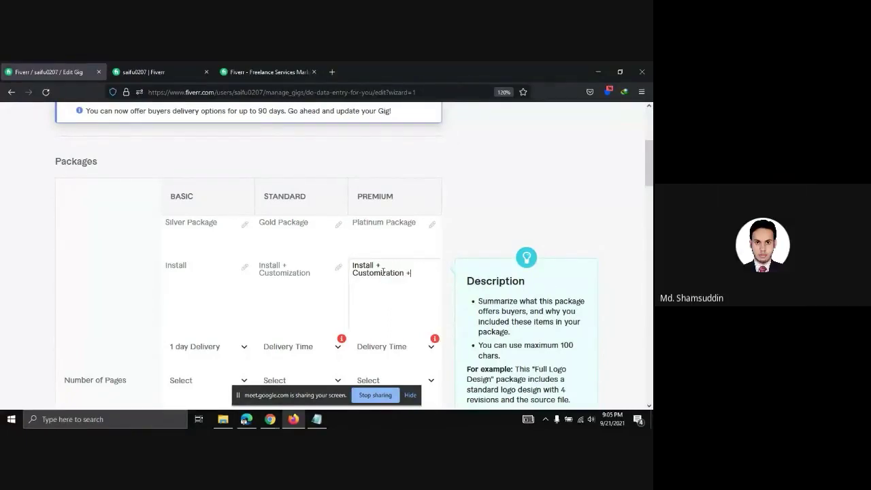
pyautogui.write(' + Plugin')
pyautogui.click(196, 271)
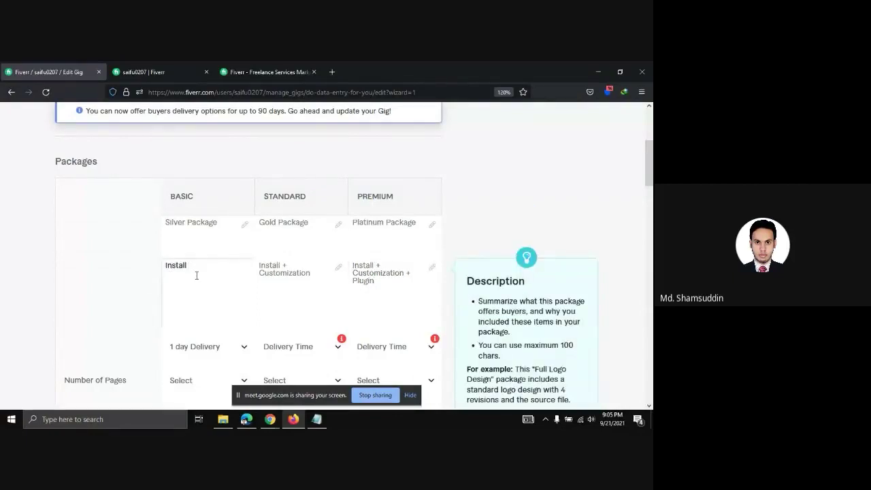
# Switch to Microsoft Edge and open the $5 data entry, copy paste and web research gig in a new tab
pyautogui.scroll(-1, 198, 275)
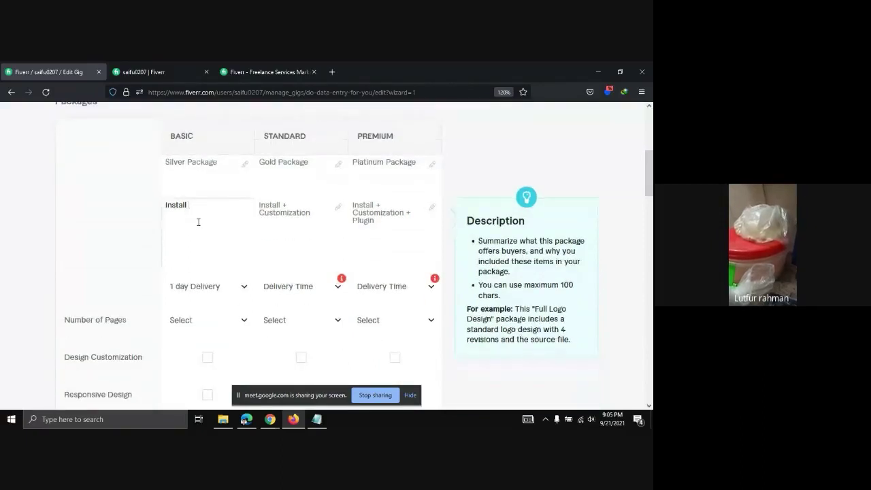
pyautogui.scroll(1, 198, 222)
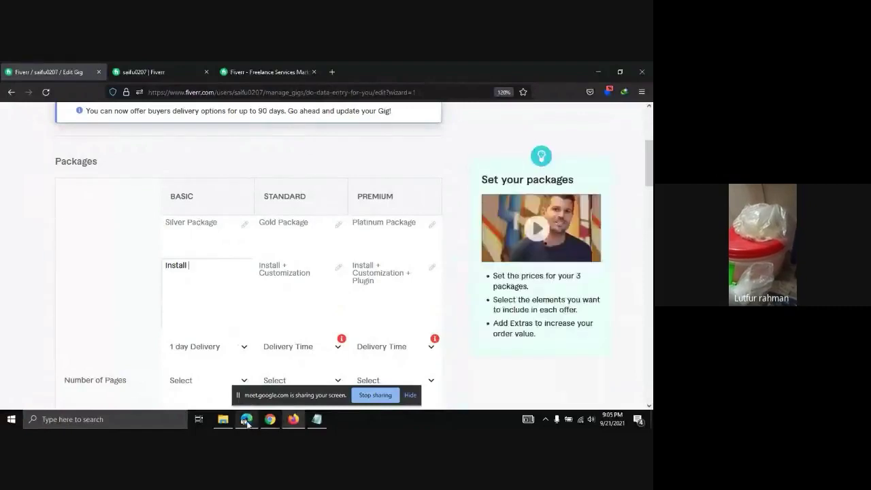
pyautogui.moveTo(247, 423)
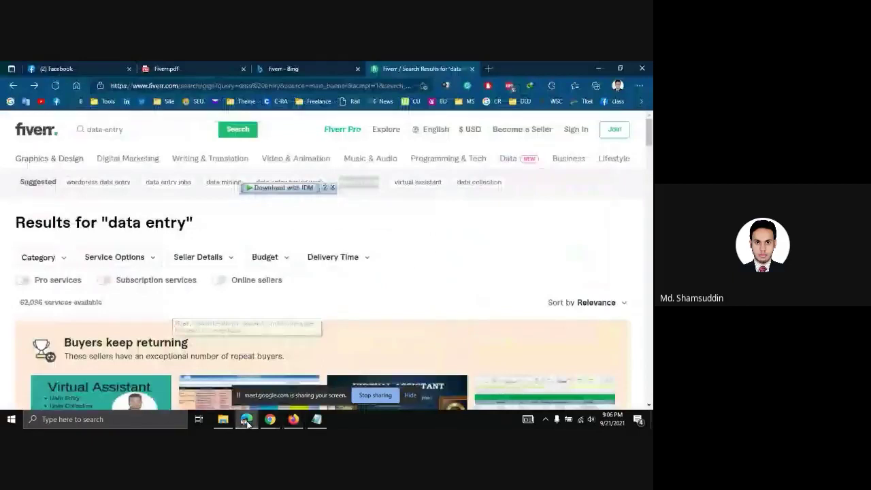
pyautogui.scroll(-2, 181, 252)
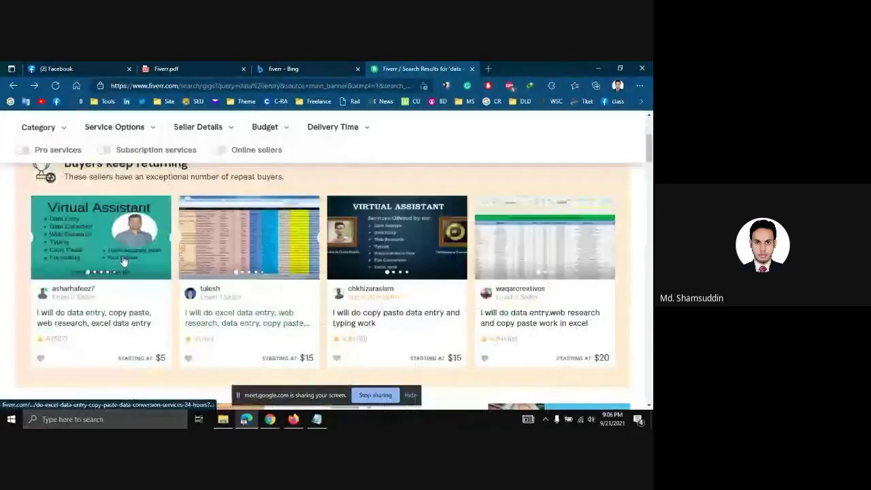
pyautogui.middleClick(136, 315)
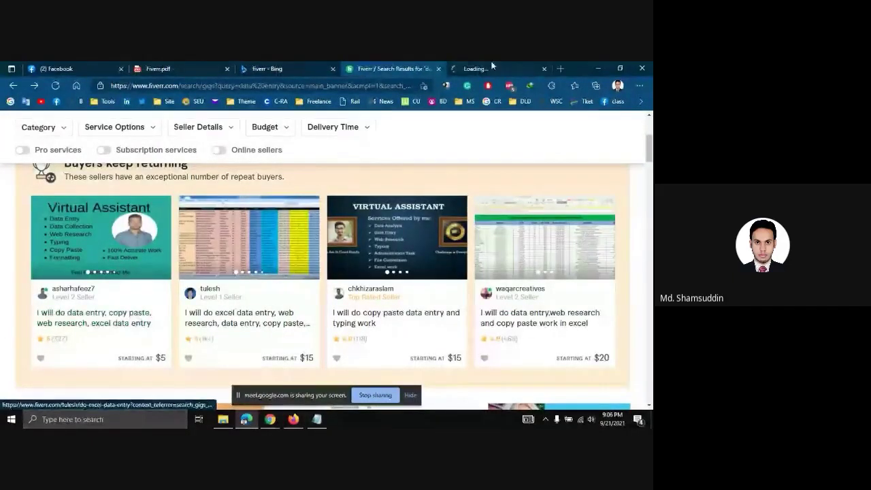
pyautogui.click(492, 66)
pyautogui.scroll(-1, 443, 193)
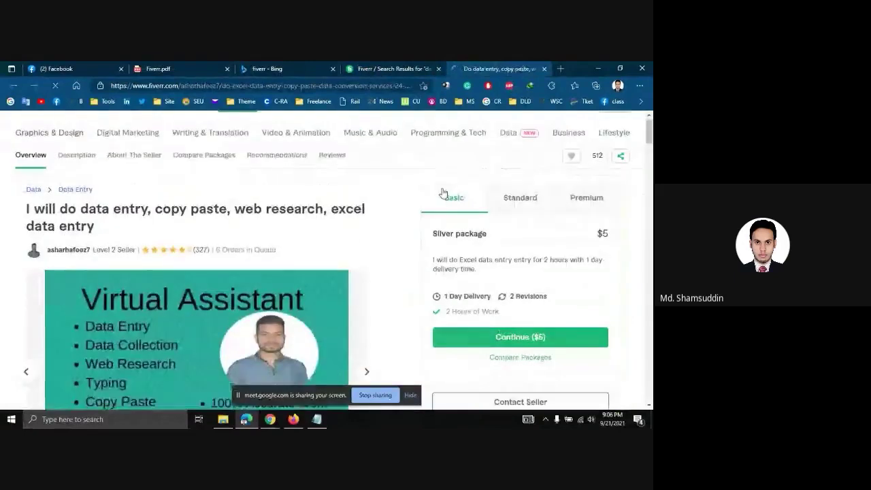
pyautogui.scroll(-1, 444, 193)
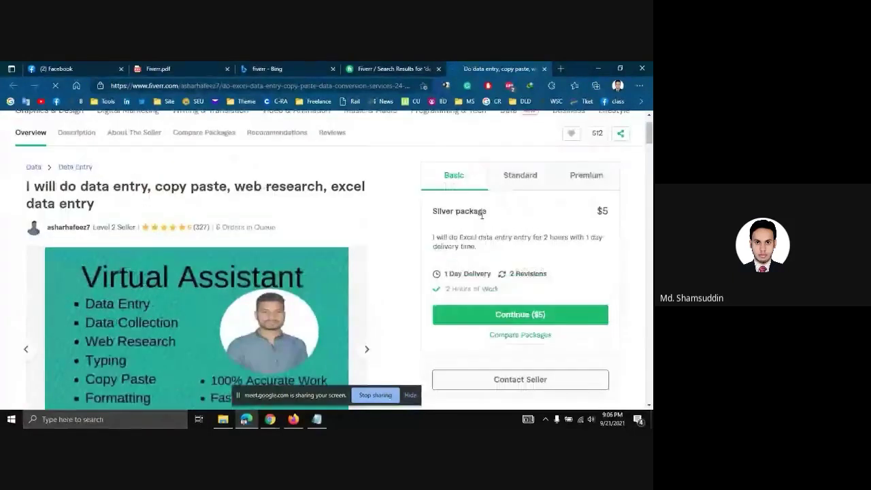
# Compare the descriptions, delivery times and prices of the gig's Basic, Standard and Premium packages
pyautogui.click(534, 176)
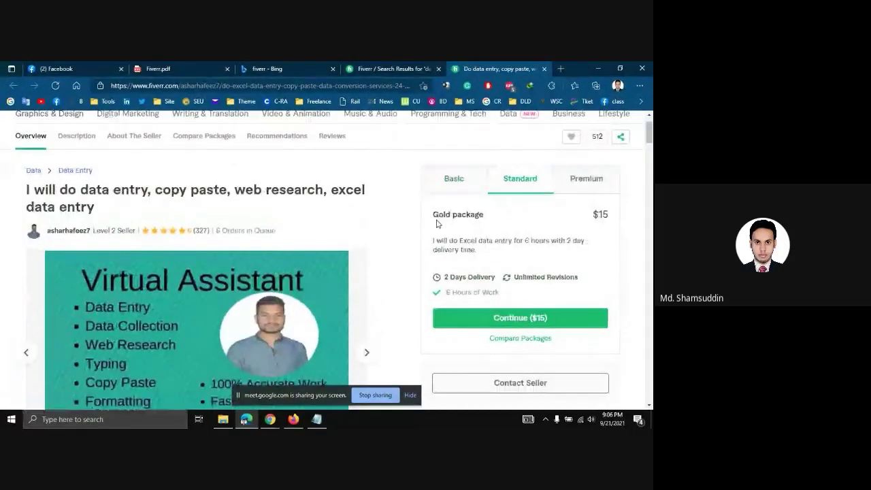
pyautogui.click(454, 179)
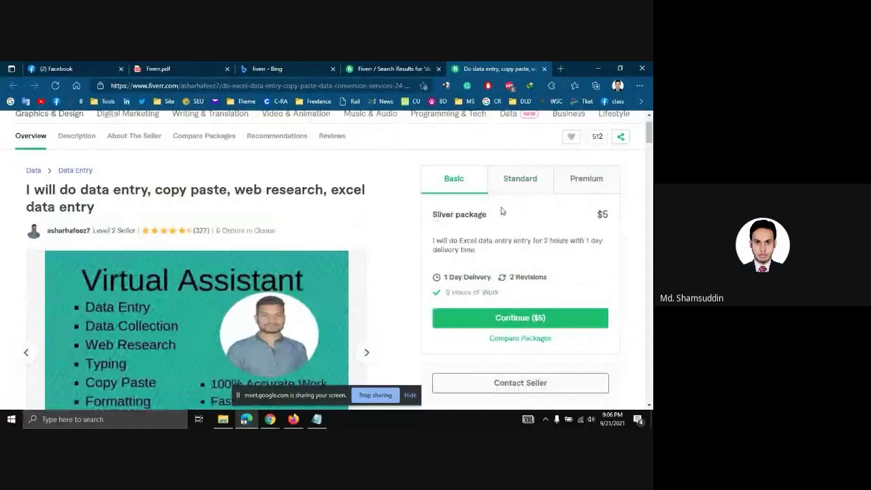
pyautogui.click(494, 190)
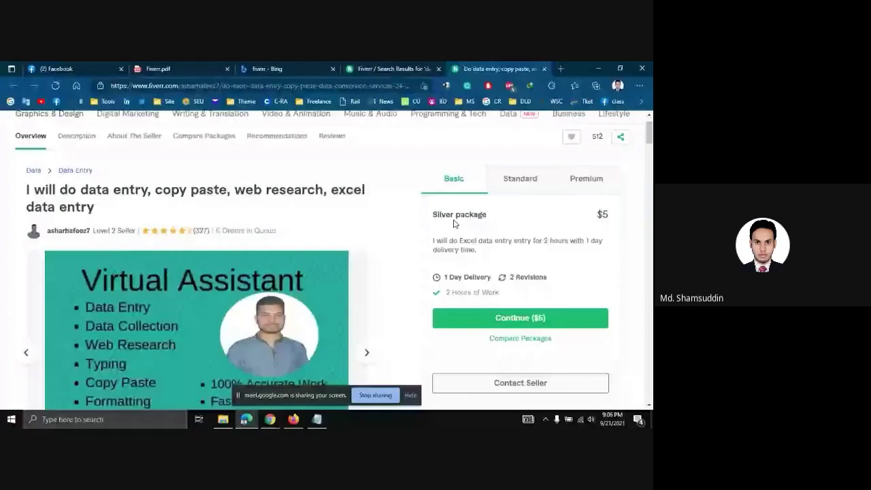
pyautogui.click(469, 179)
pyautogui.click(521, 178)
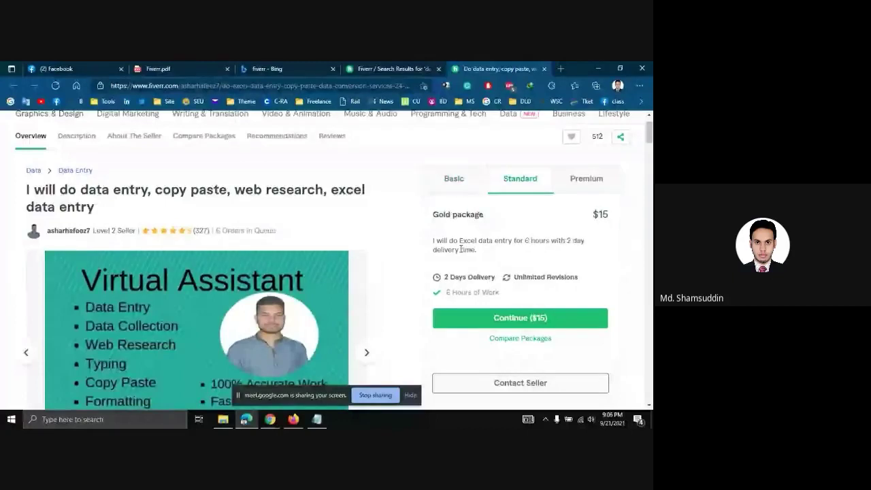
pyautogui.click(586, 178)
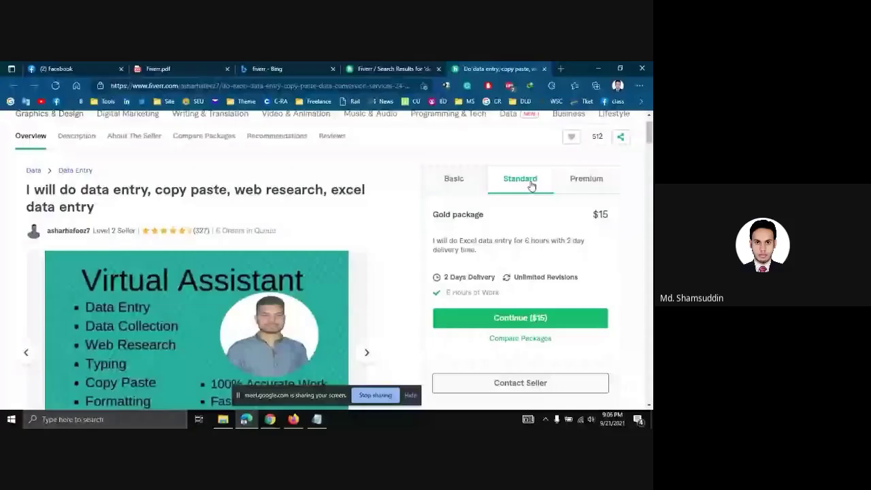
pyautogui.click(586, 178)
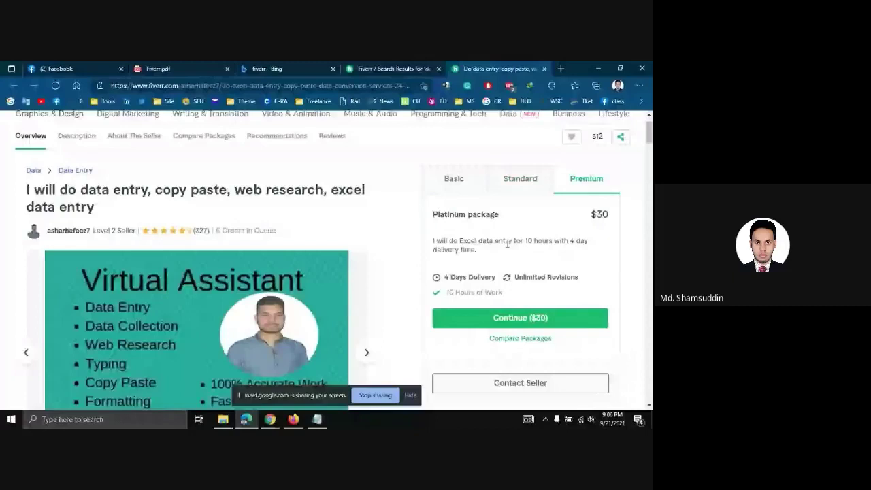
# Switch back to Firefox and review the gig's package form from the Basic description down to the feature options
pyautogui.hotkey('alt', 'Tab')
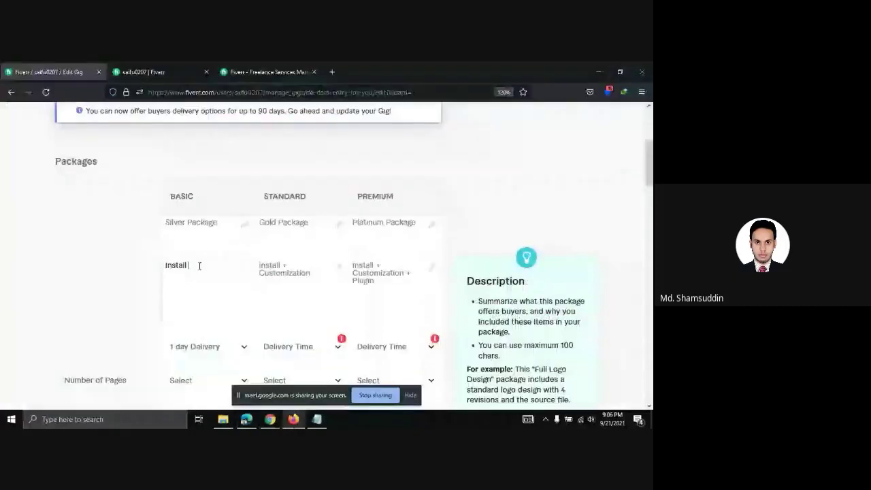
pyautogui.doubleClick(211, 268)
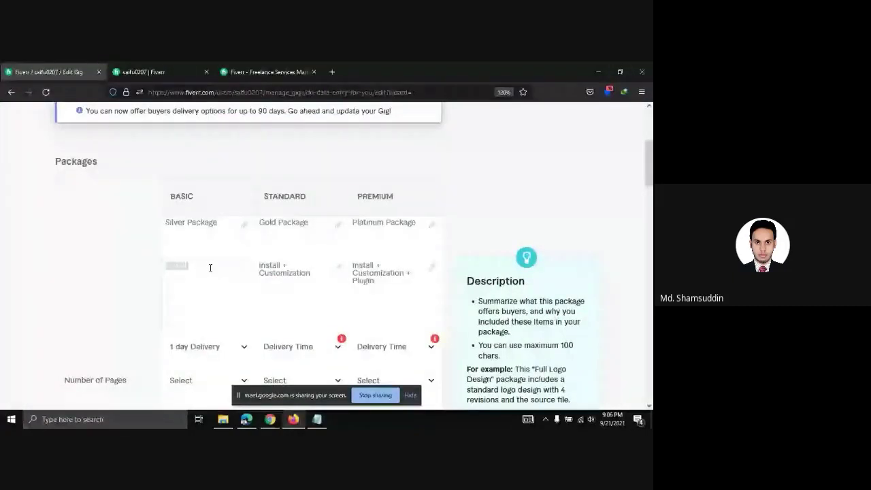
pyautogui.click(215, 291)
pyautogui.scroll(-1, 208, 282)
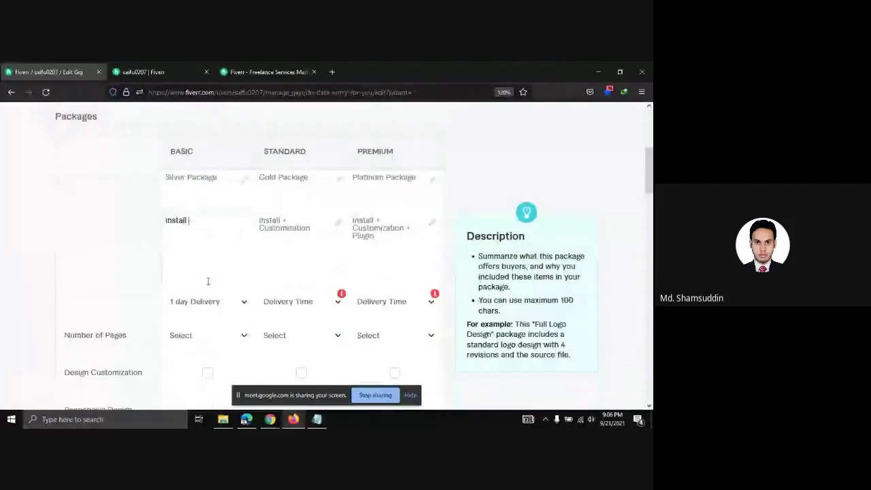
pyautogui.scroll(-3, 209, 282)
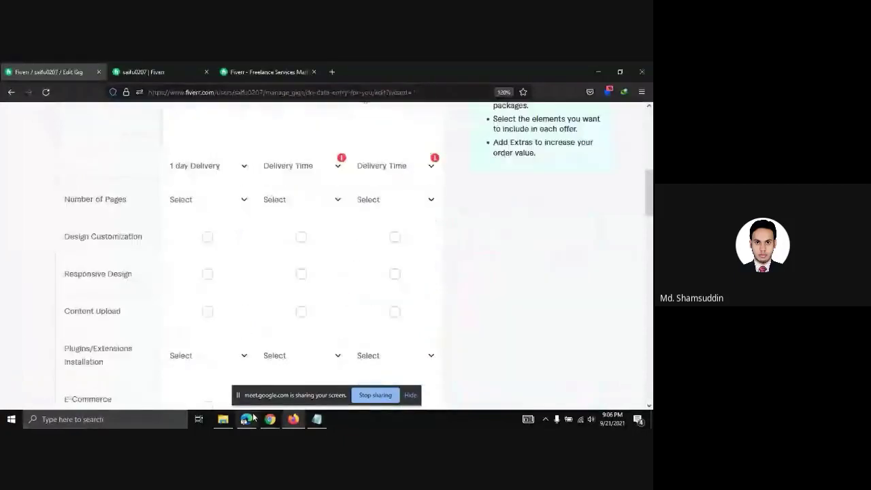
# Switch to Microsoft Edge, open the $15 Excel data entry gig from the search results in a new tab and examine its page
pyautogui.click(251, 418)
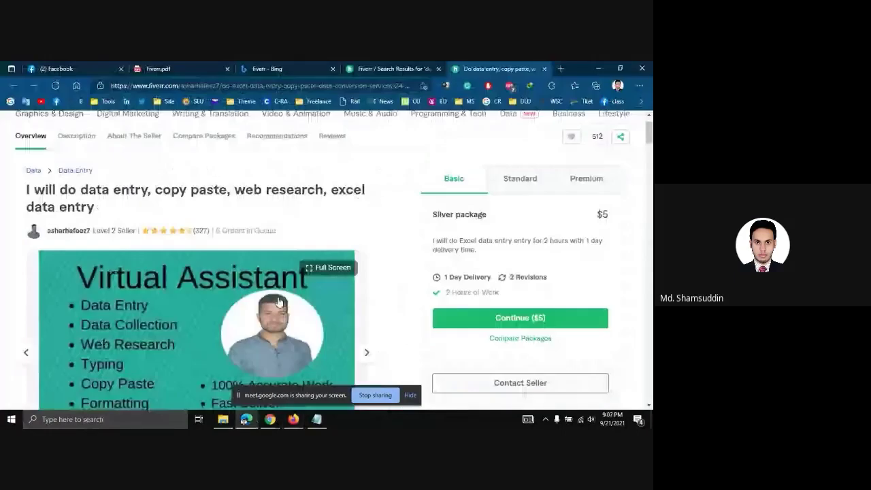
pyautogui.hotkey('ctrl', 'shift', 'Tab')
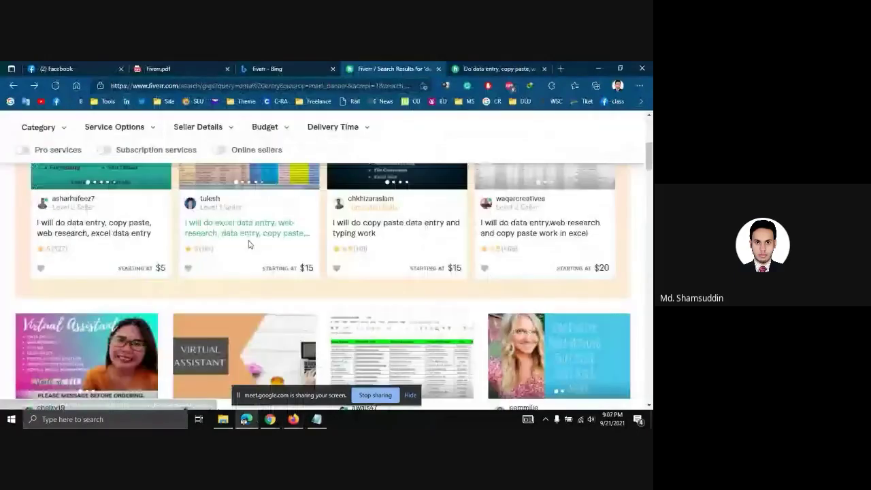
pyautogui.scroll(1, 250, 244)
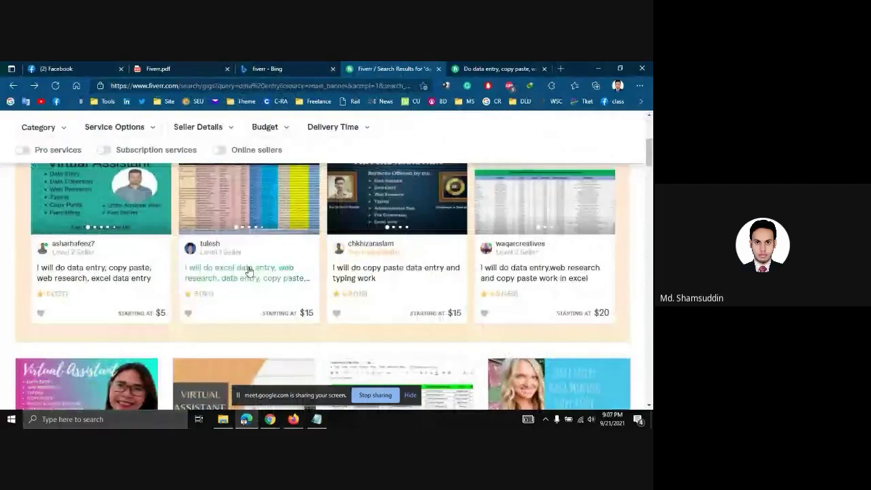
pyautogui.middleClick(250, 272)
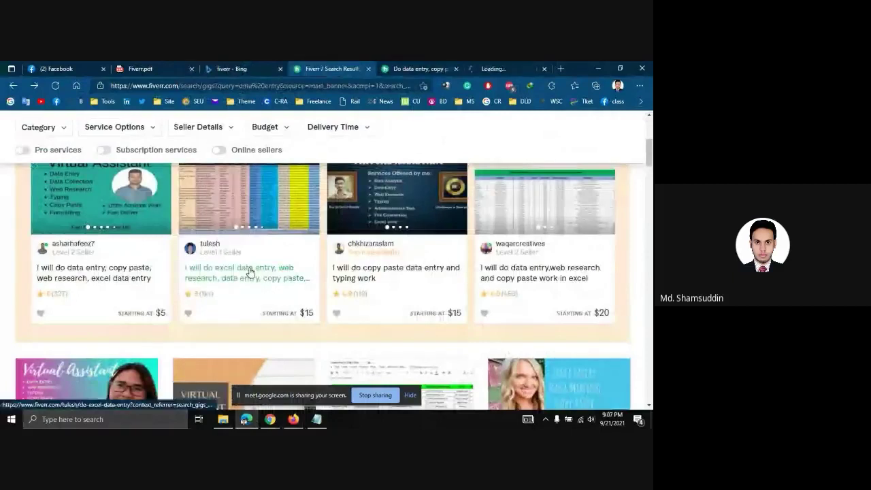
pyautogui.click(507, 69)
pyautogui.scroll(-2, 235, 273)
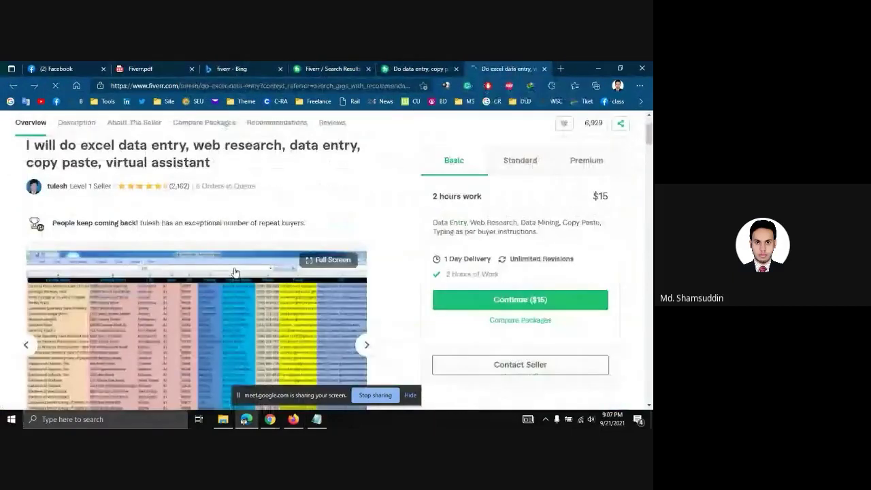
pyautogui.scroll(-2, 343, 274)
pyautogui.scroll(-5, 343, 274)
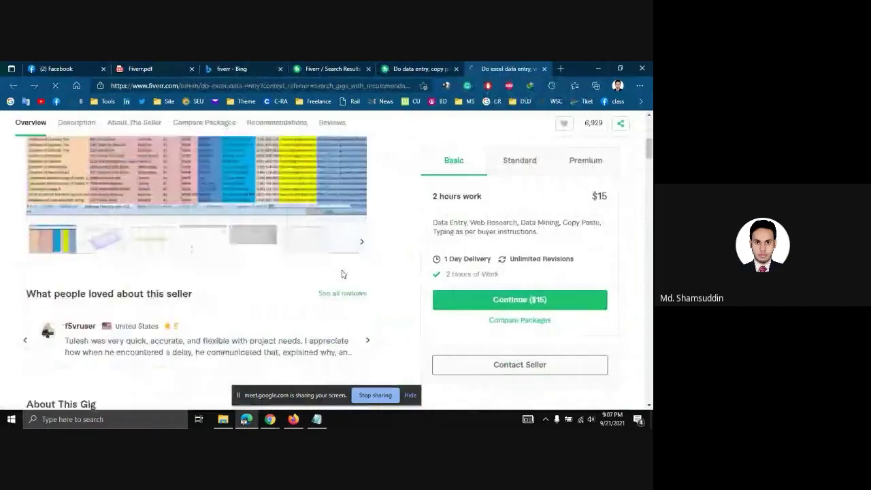
pyautogui.scroll(3, 343, 272)
pyautogui.scroll(4, 118, 241)
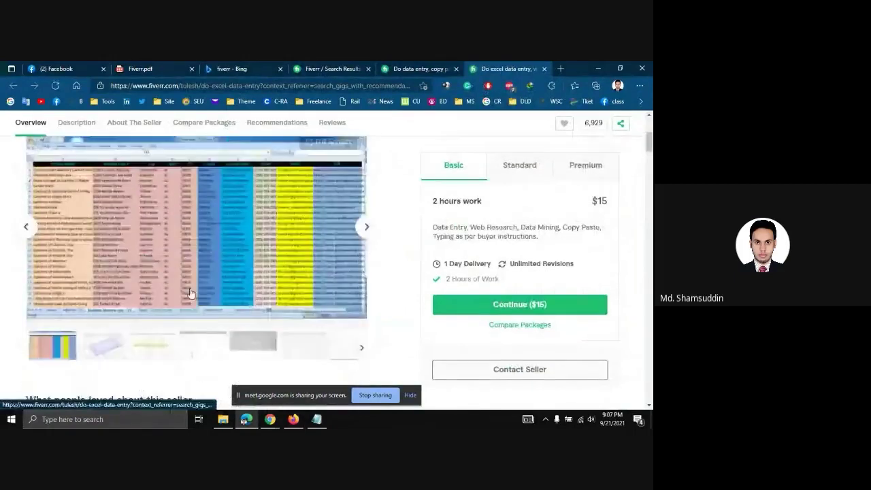
# Revisit the $5 data entry gig's images and Basic package, and browse further "data entry" search results
pyautogui.click(412, 68)
pyautogui.scroll(-2, 221, 238)
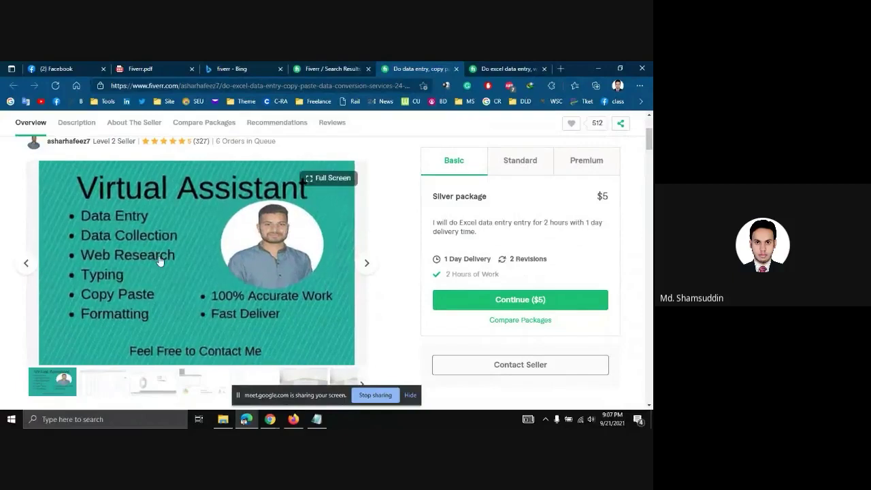
pyautogui.click(341, 69)
pyautogui.scroll(-3, 276, 312)
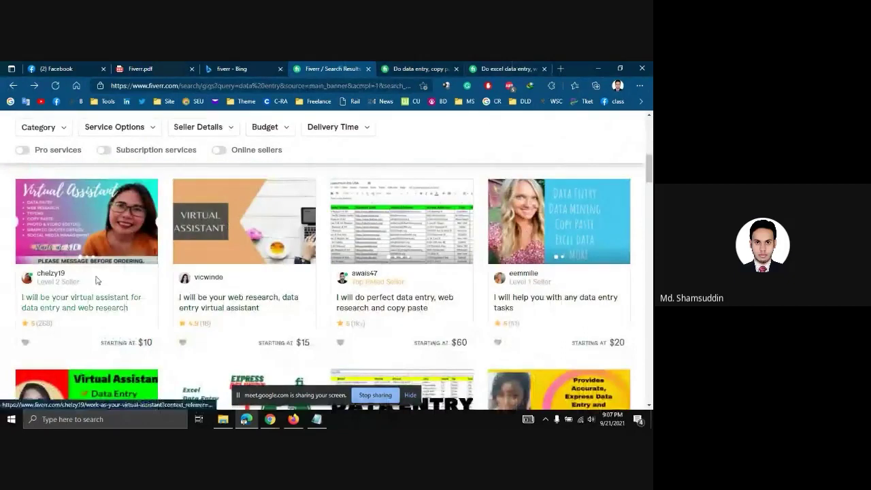
# Switch back to Firefox and extend the Basic package description to "Install + WordPress install"
pyautogui.scroll(-1, 148, 322)
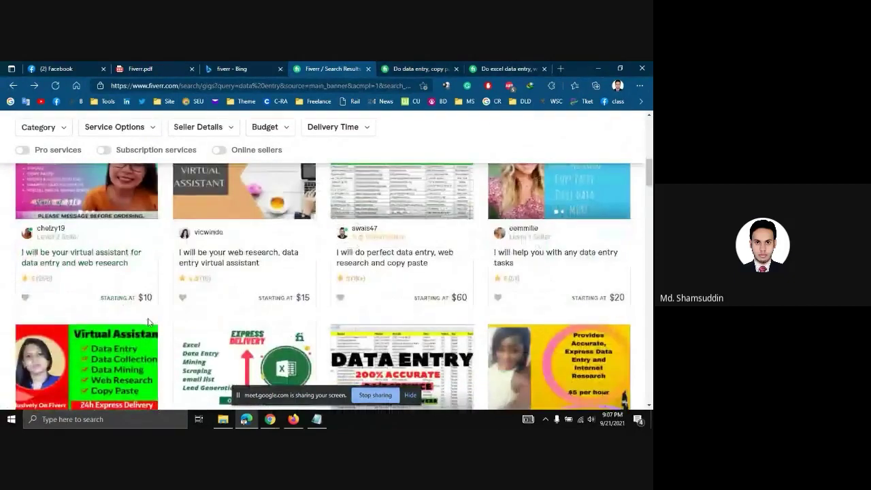
pyautogui.scroll(-2, 148, 322)
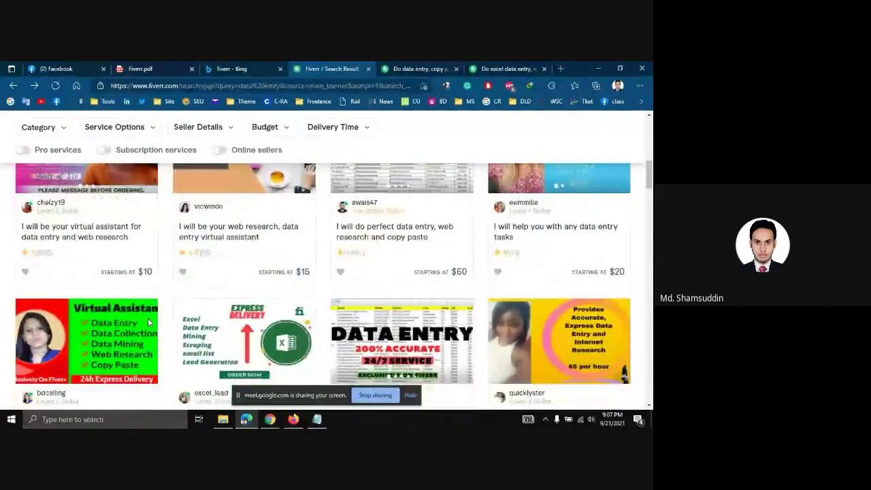
pyautogui.click(293, 420)
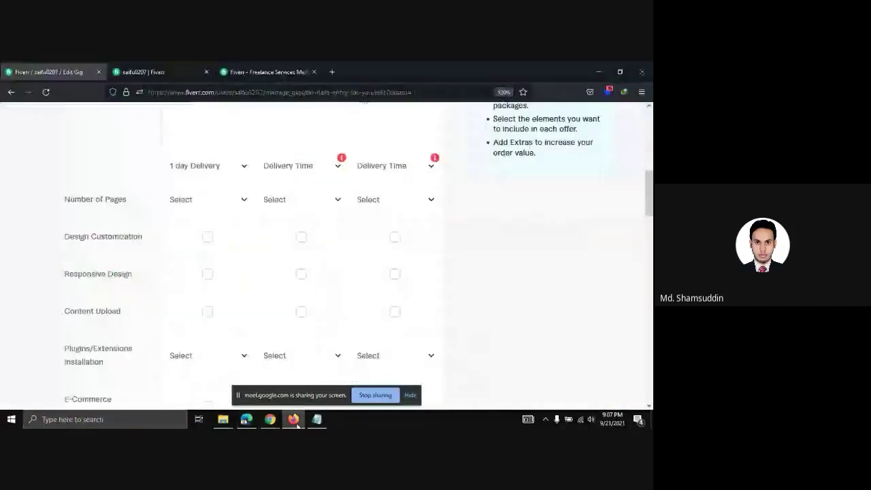
pyautogui.scroll(3, 331, 254)
pyautogui.click(228, 216)
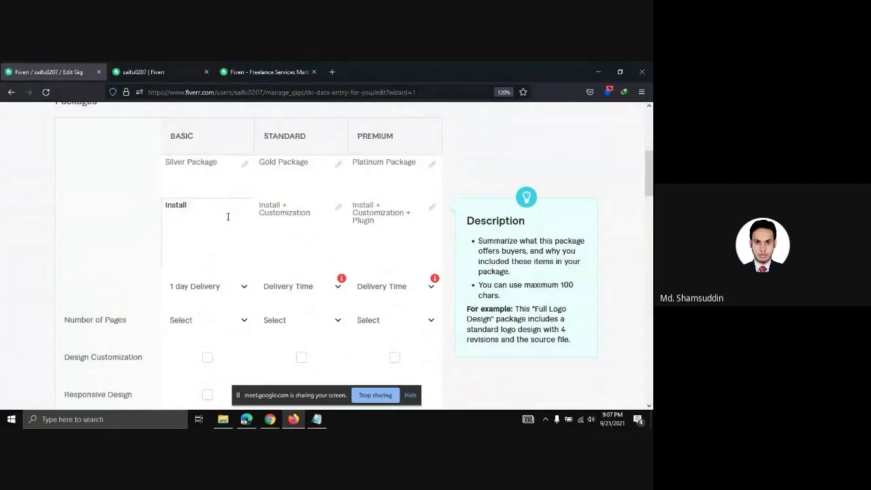
pyautogui.write('+')
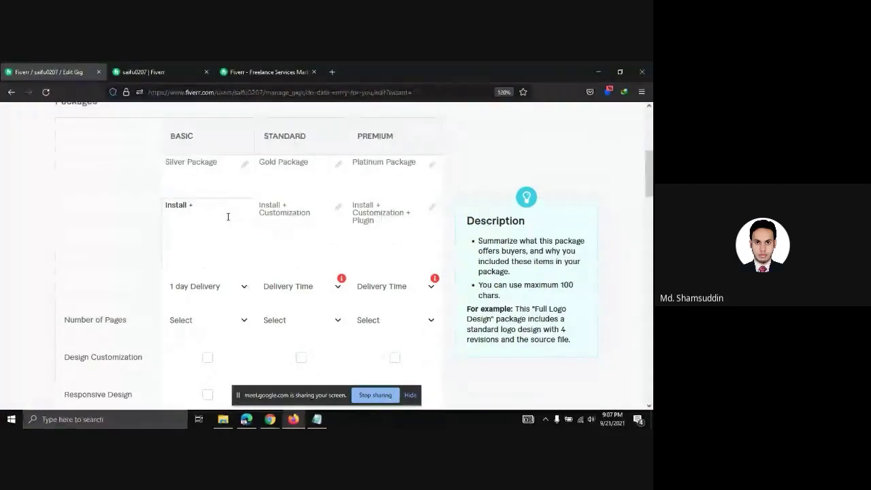
pyautogui.write(' WordPr')
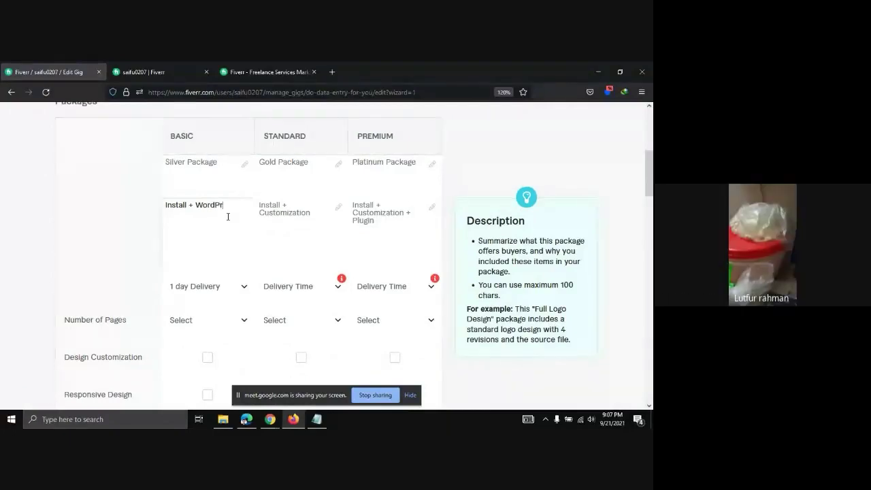
pyautogui.write('ess in')
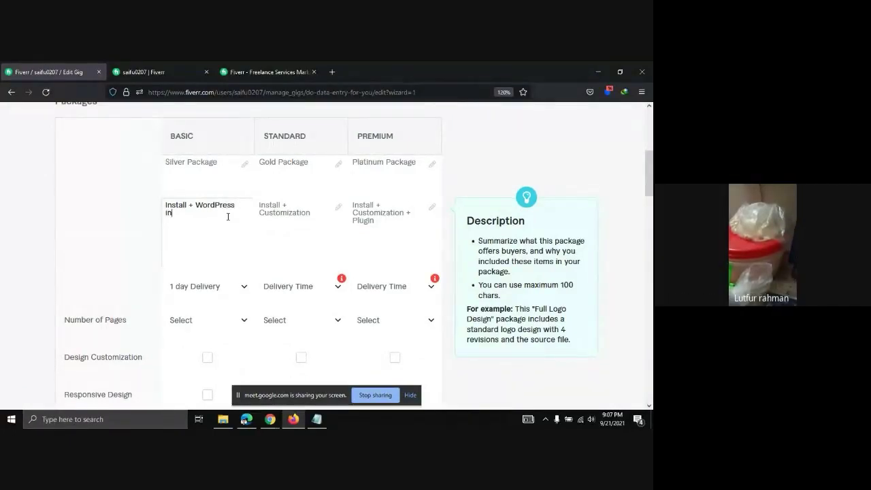
pyautogui.write('stall')
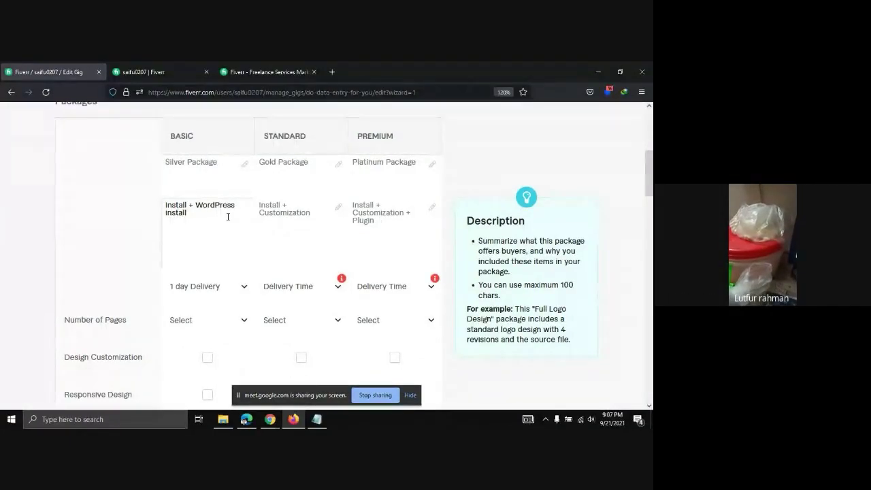
# Set the delivery time to 1 day for Basic, 2 days for Standard and 3 days for Premium
pyautogui.scroll(-2, 191, 259)
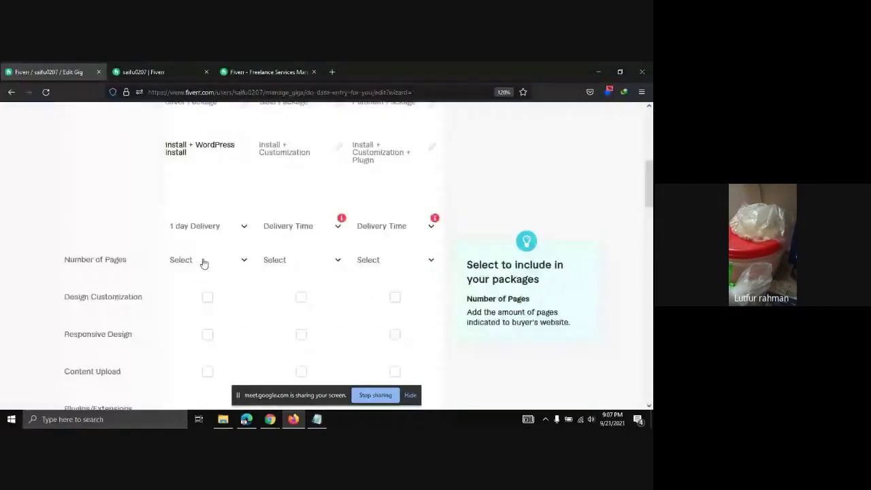
pyautogui.click(228, 230)
pyautogui.click(206, 308)
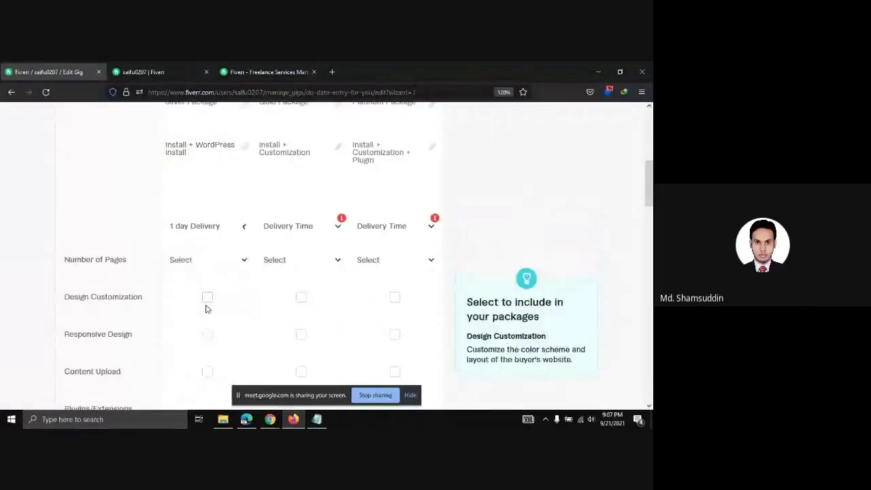
pyautogui.click(311, 227)
pyautogui.click(294, 343)
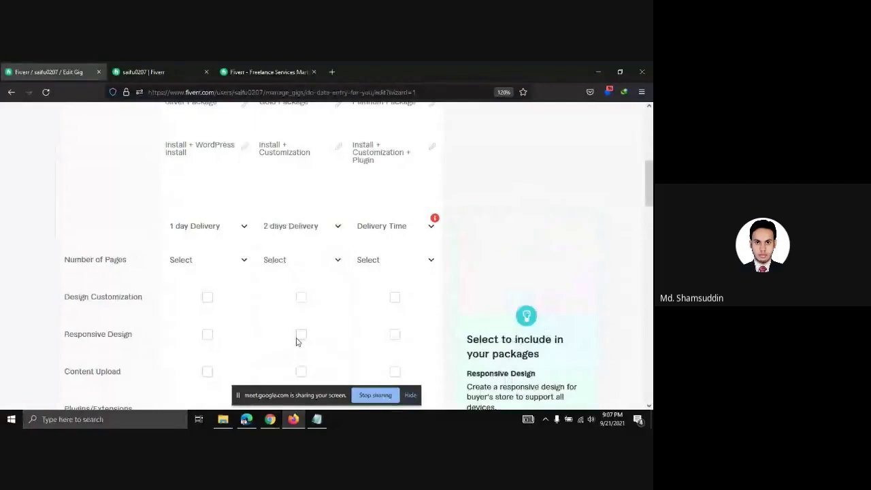
pyautogui.click(422, 229)
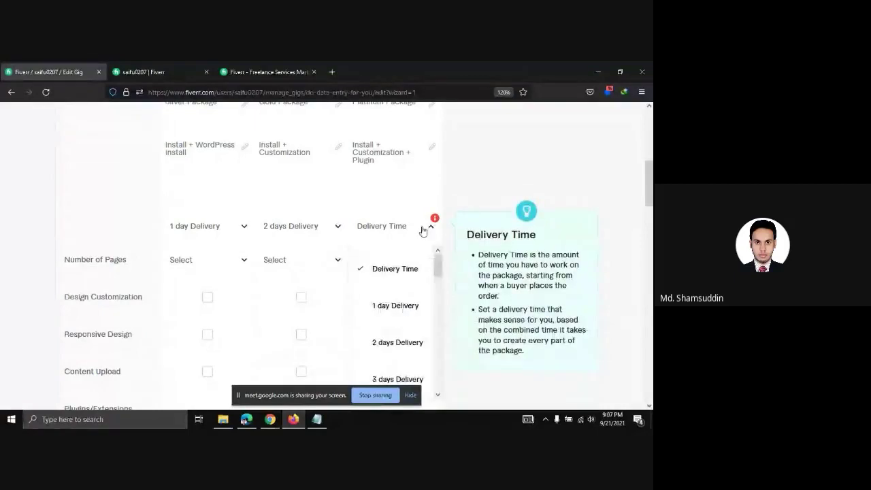
pyautogui.click(395, 383)
# Set the Number of Pages to 1 for Basic, 2 for Standard and 3 for Premium
pyautogui.scroll(-2, 352, 258)
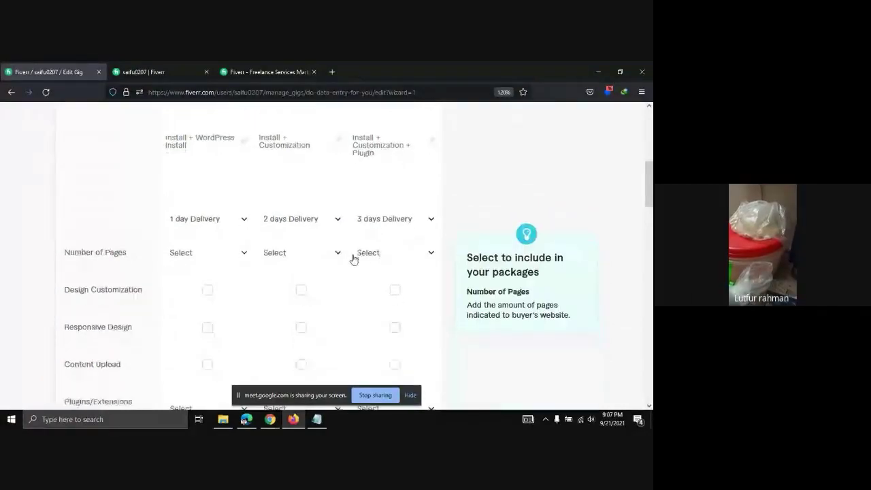
pyautogui.click(223, 203)
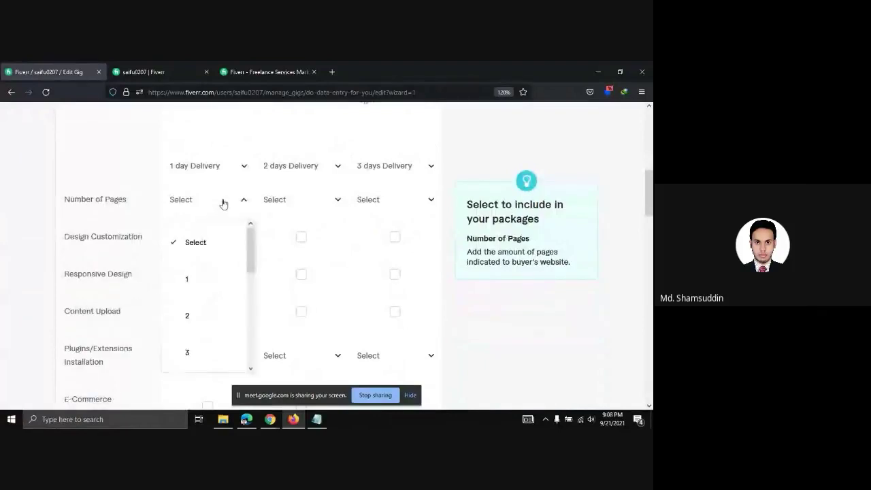
pyautogui.click(196, 280)
pyautogui.click(307, 202)
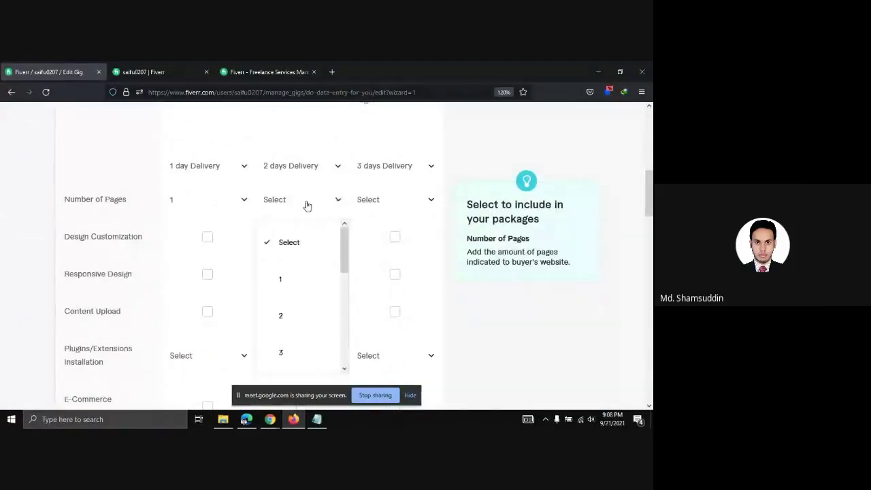
pyautogui.scroll(4, 216, 210)
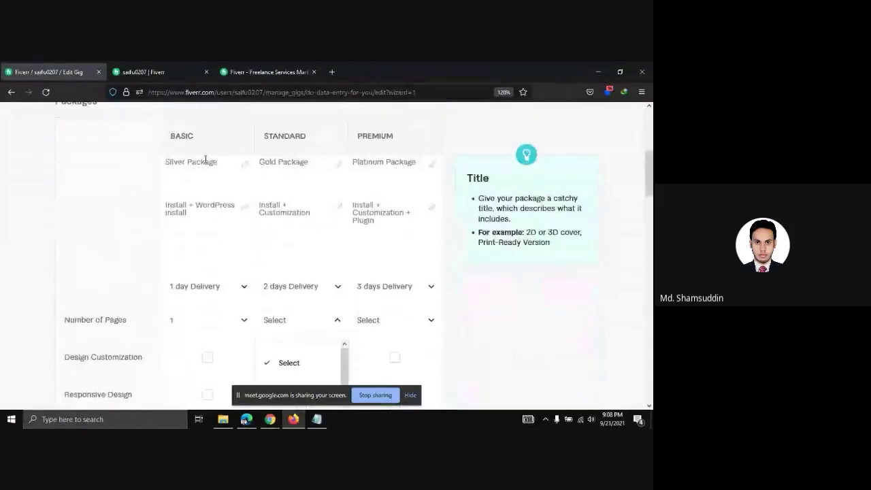
pyautogui.scroll(-2, 280, 309)
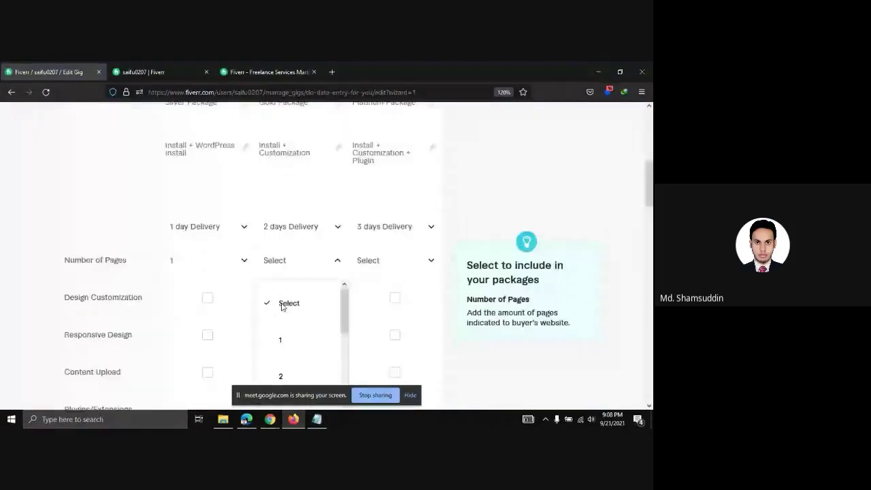
pyautogui.scroll(-2, 287, 320)
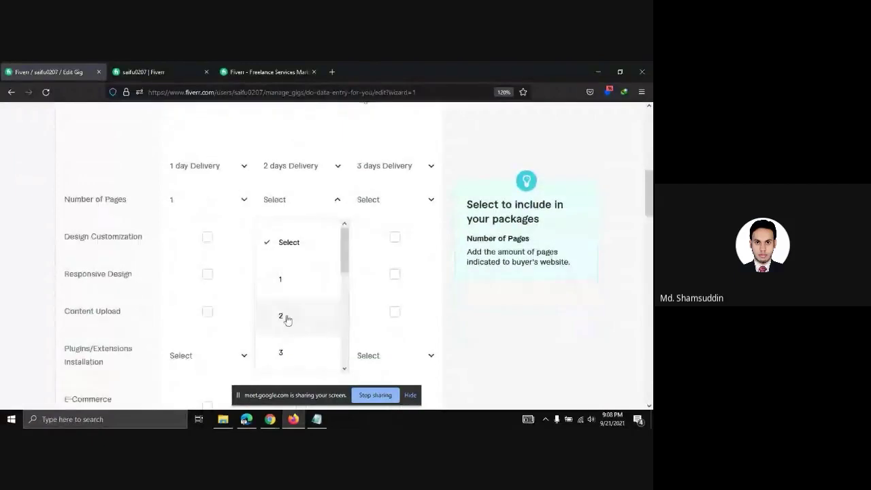
pyautogui.click(286, 319)
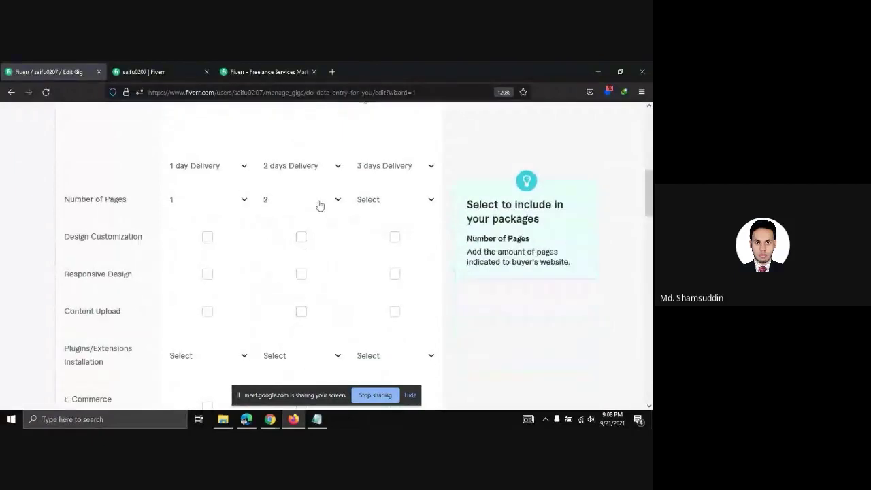
pyautogui.click(432, 200)
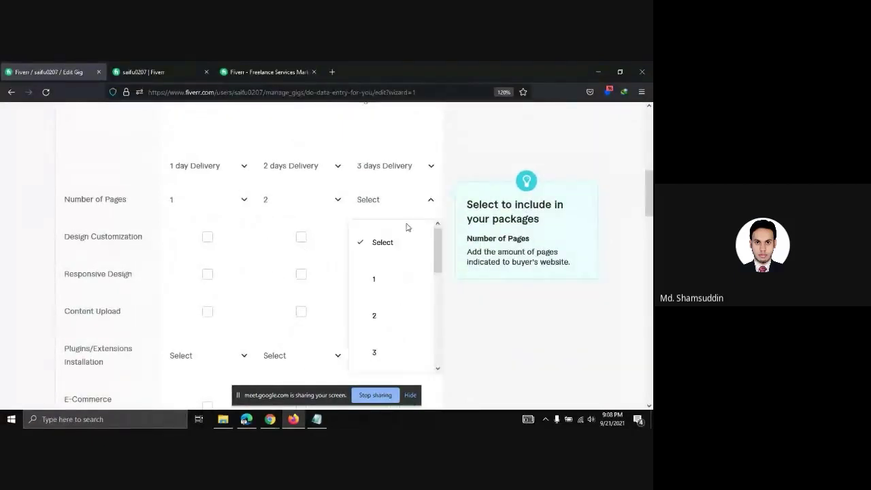
pyautogui.click(375, 349)
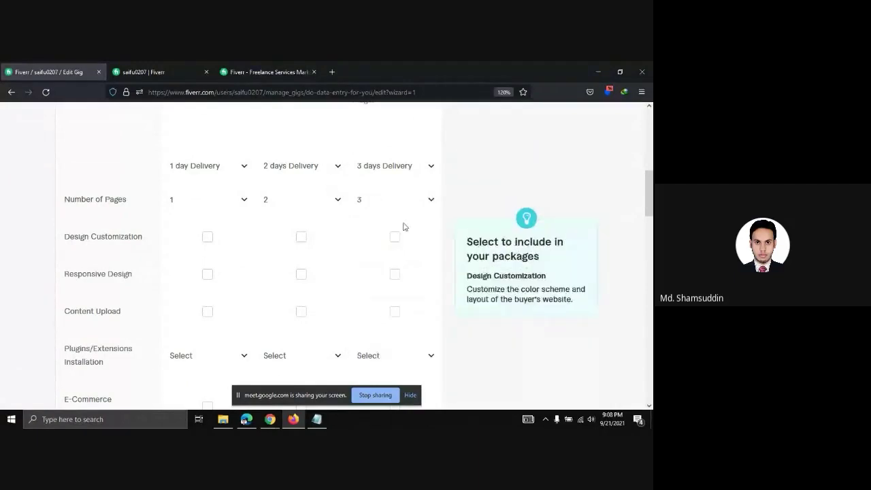
# Include Design Customization, Responsive Design and Content Upload in the Basic, Standard and Premium packages
pyautogui.scroll(2, 401, 201)
pyautogui.scroll(3, 398, 194)
pyautogui.scroll(-1, 388, 265)
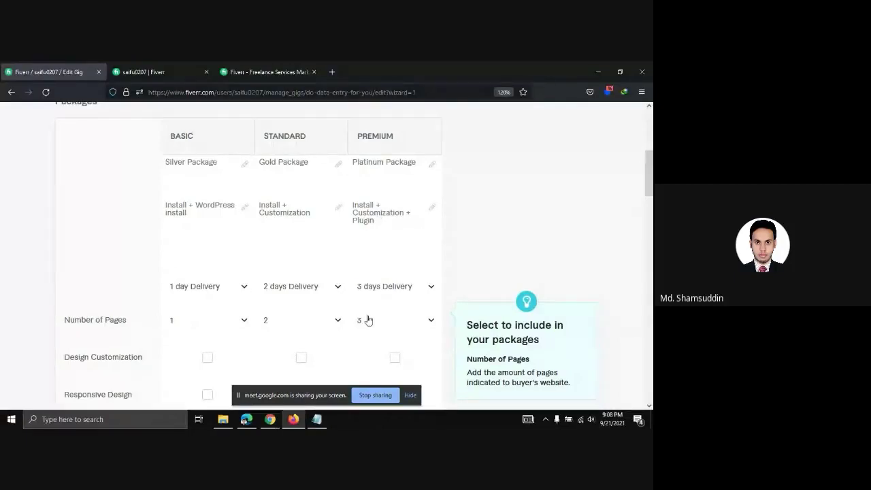
pyautogui.scroll(-3, 392, 290)
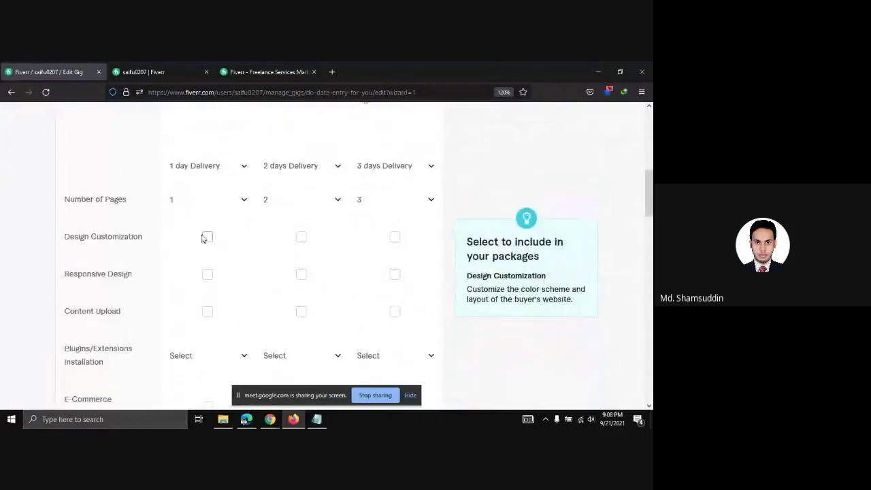
pyautogui.click(208, 237)
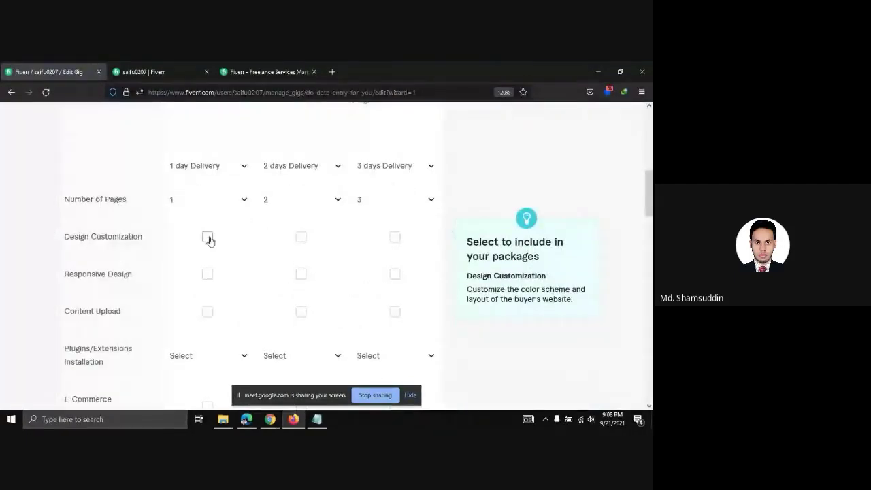
pyautogui.click(301, 237)
pyautogui.click(207, 275)
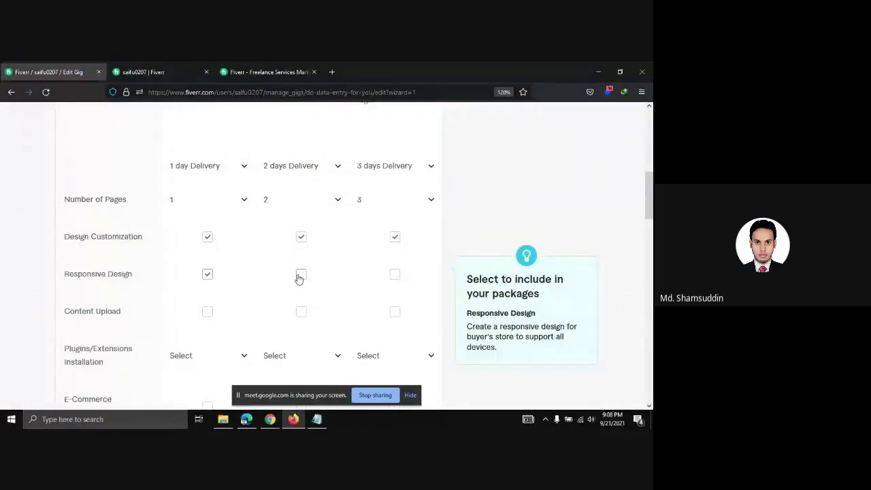
pyautogui.click(300, 276)
pyautogui.click(394, 274)
pyautogui.click(207, 312)
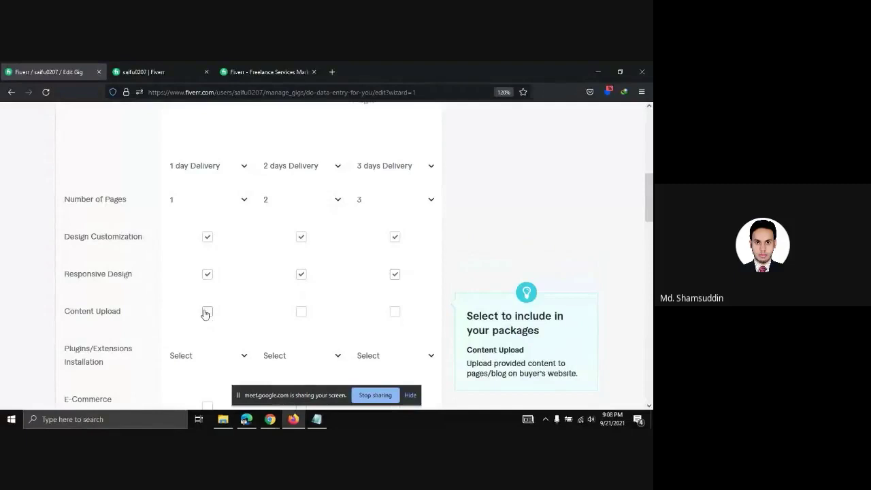
pyautogui.click(301, 311)
pyautogui.click(394, 315)
# Set Plugins/Extensions Installation to 1 for Basic, 2 for Standard and 3 for Premium
pyautogui.scroll(-3, 393, 313)
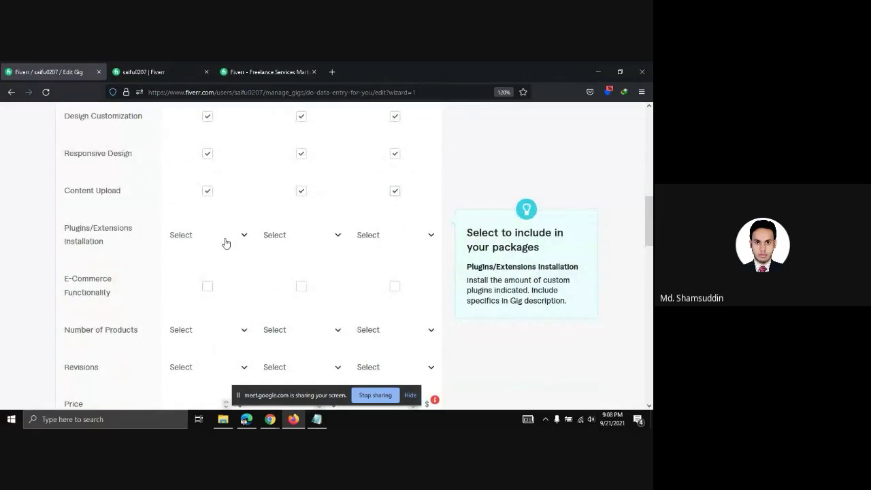
pyautogui.click(230, 240)
pyautogui.click(194, 318)
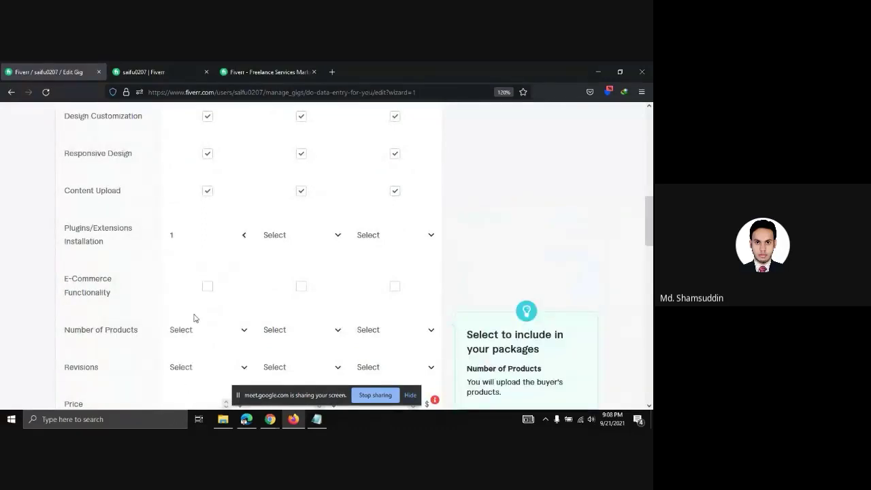
pyautogui.click(334, 236)
pyautogui.click(286, 351)
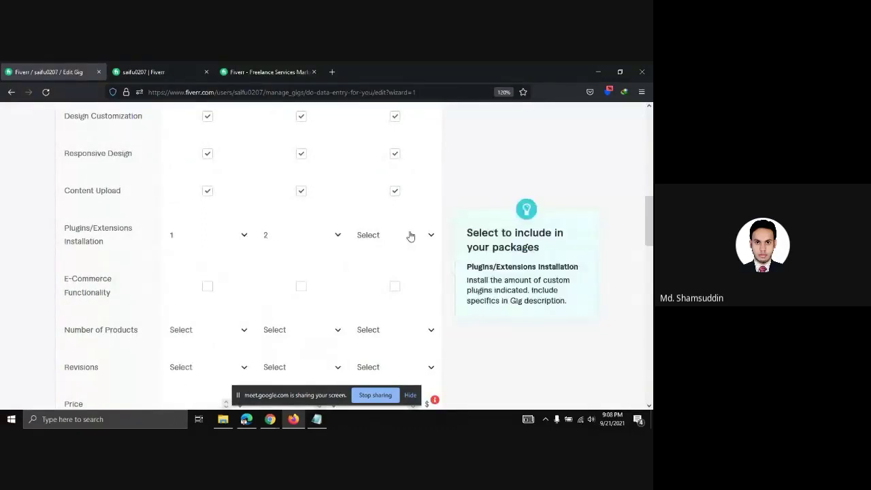
pyautogui.click(410, 235)
pyautogui.click(372, 352)
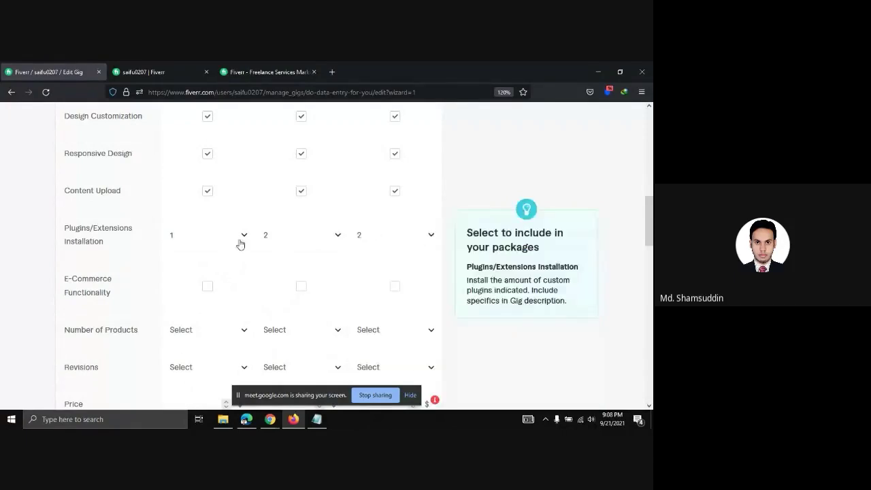
pyautogui.click(407, 236)
pyautogui.scroll(-1, 386, 348)
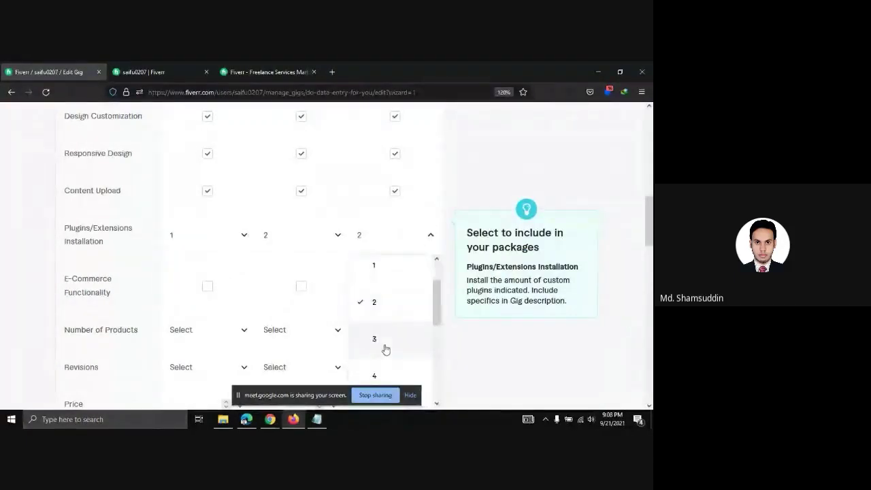
pyautogui.click(385, 350)
# Include E-Commerce Functionality in the Basic, Standard and Premium packages
pyautogui.scroll(-1, 218, 275)
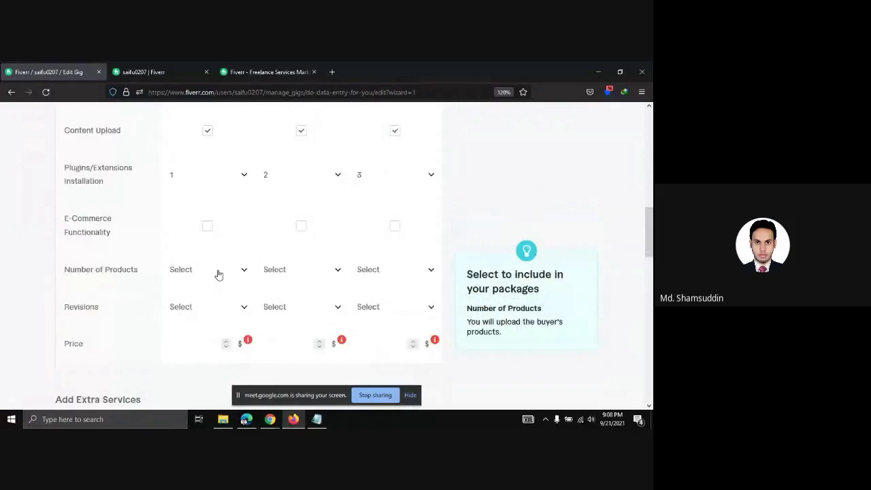
pyautogui.click(207, 226)
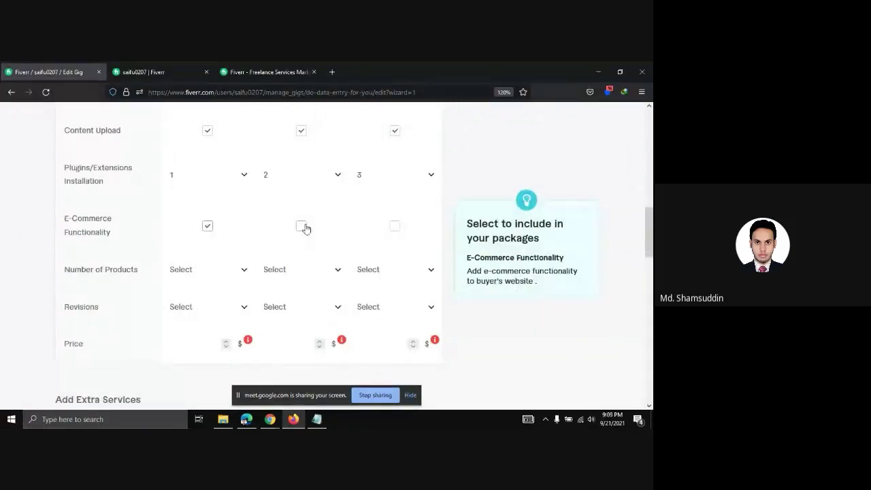
pyautogui.click(302, 226)
pyautogui.click(395, 226)
# Set the Number of Products to 2 for Basic and 3 for both Standard and Premium
pyautogui.scroll(-1, 225, 264)
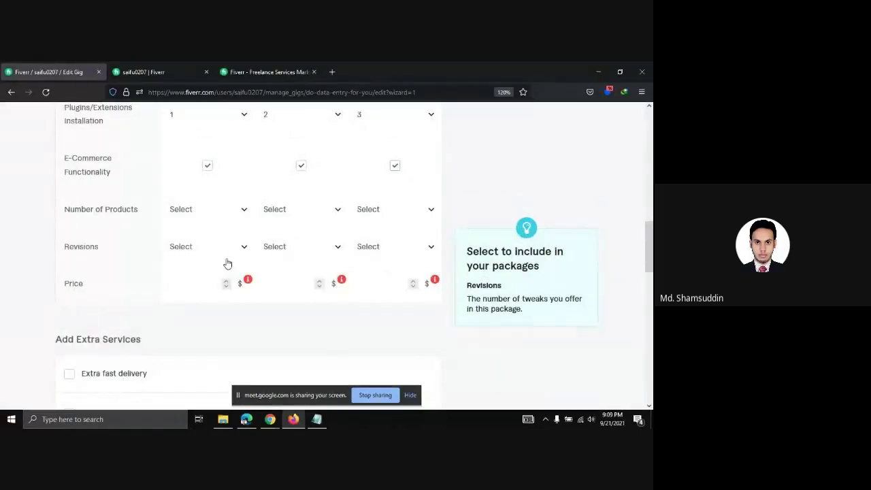
pyautogui.click(235, 211)
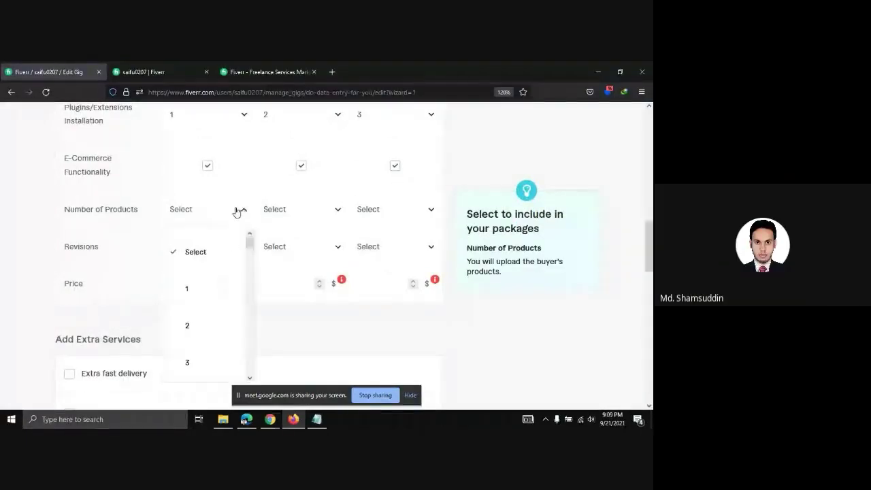
pyautogui.click(195, 341)
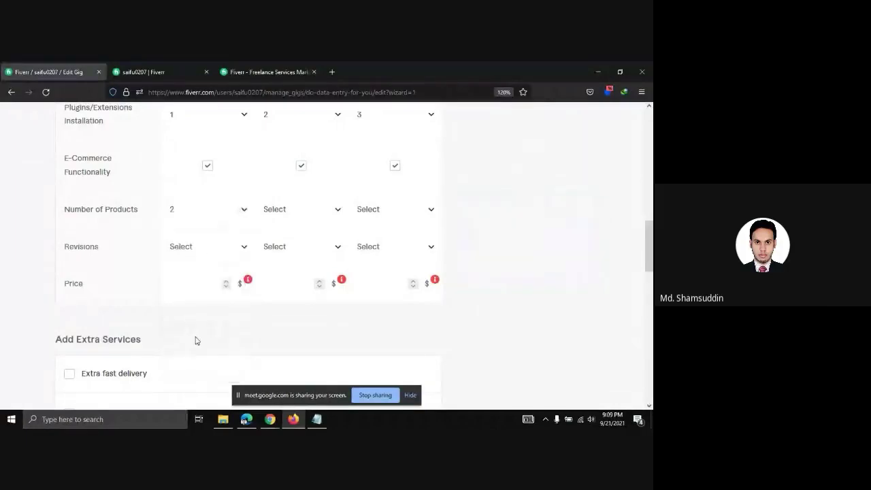
pyautogui.click(312, 211)
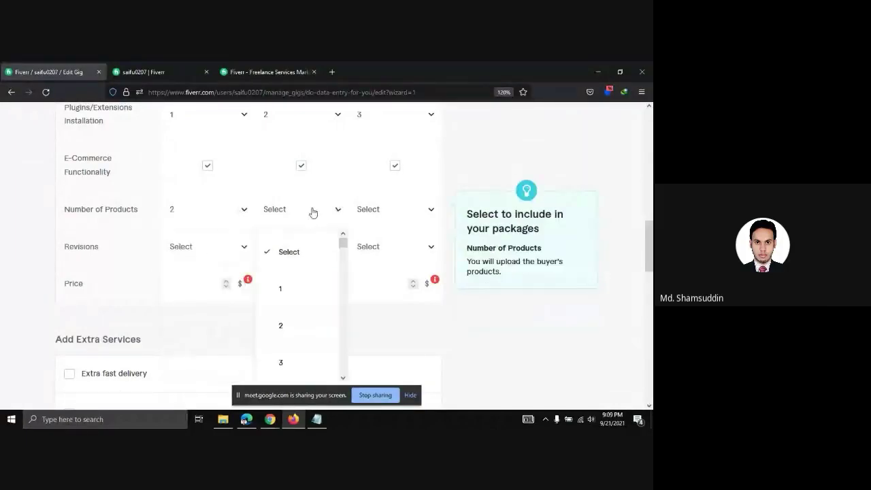
pyautogui.click(281, 361)
pyautogui.click(411, 212)
pyautogui.click(377, 364)
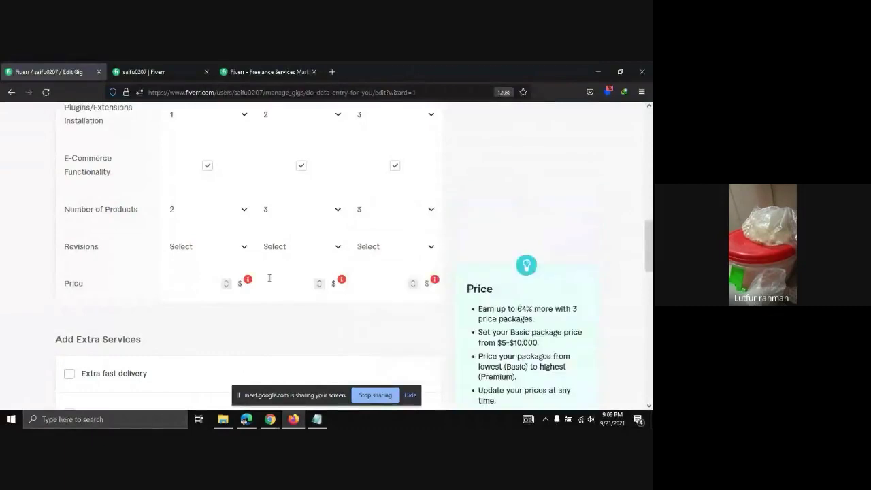
# Set the number of Revisions for the Basic package to 1
pyautogui.click(241, 248)
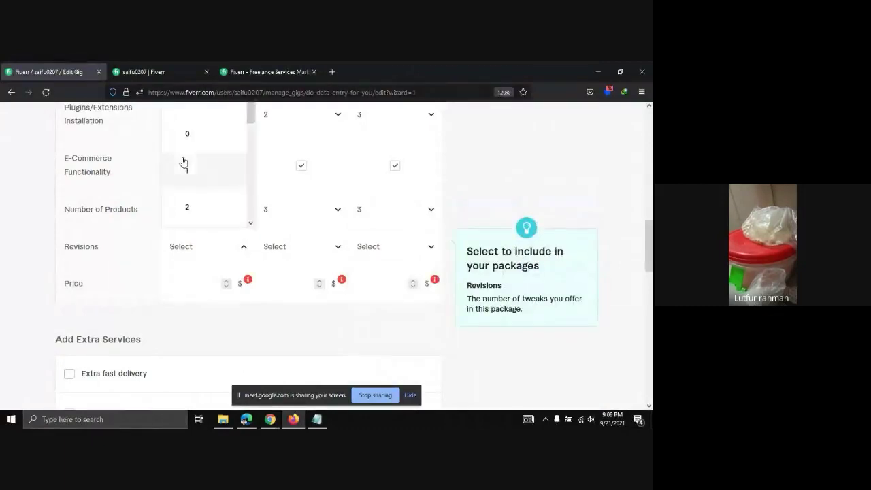
pyautogui.scroll(-1, 192, 197)
pyautogui.scroll(-1, 191, 190)
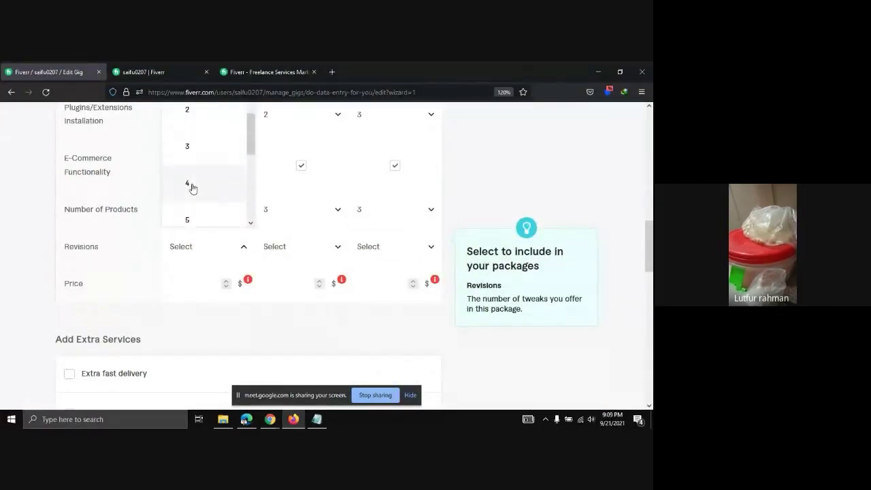
pyautogui.click(192, 188)
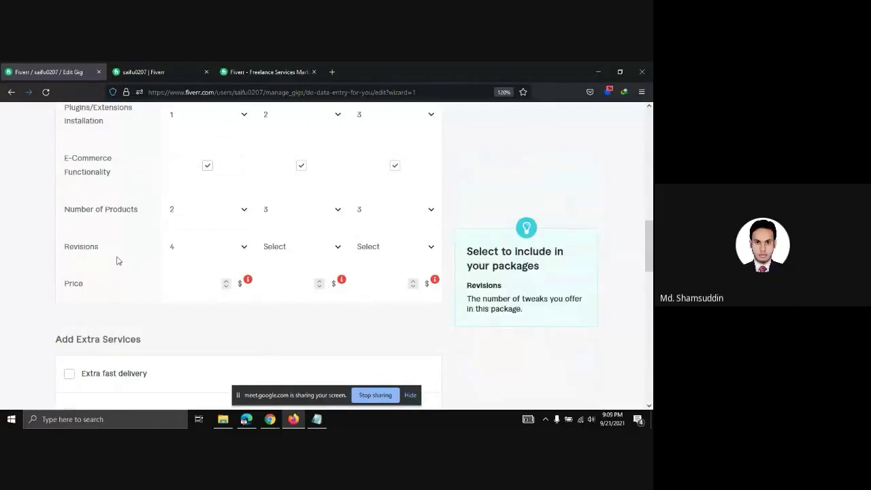
pyautogui.scroll(1, 122, 262)
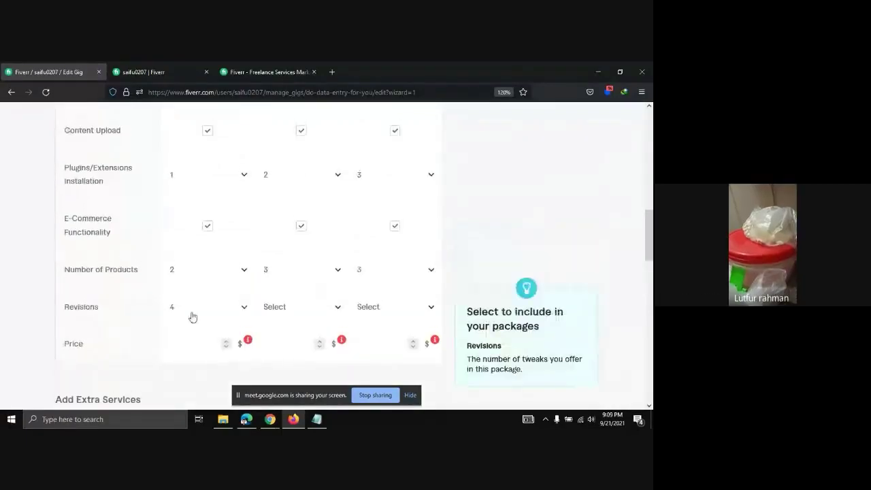
pyautogui.click(242, 307)
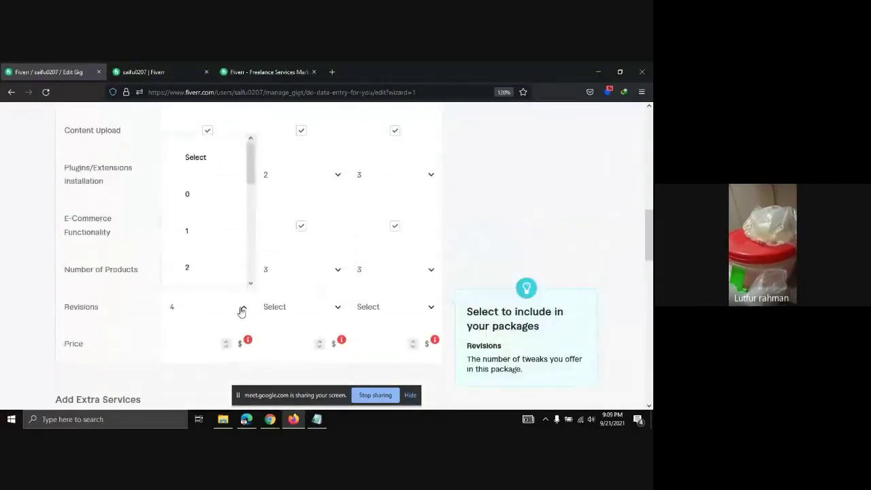
pyautogui.click(200, 230)
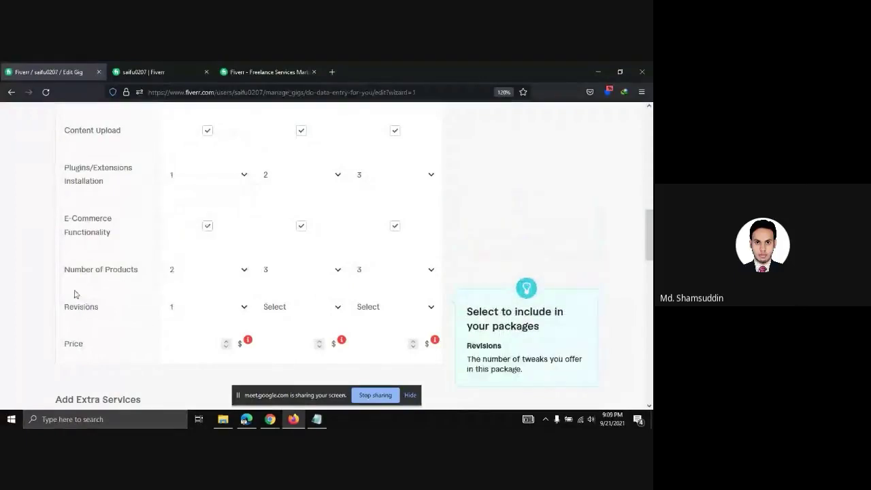
# Set the Number of Products to 1 for Basic, 2 for Standard and 3 for Premium
pyautogui.click(243, 271)
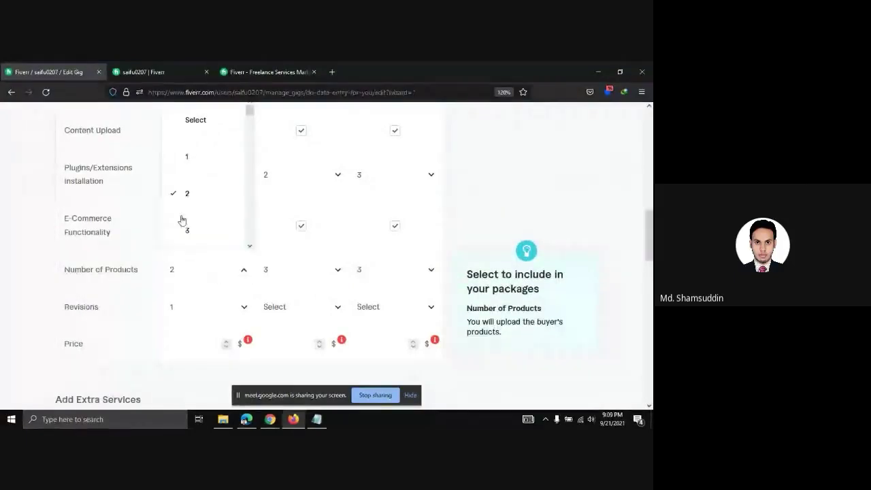
pyautogui.click(189, 150)
pyautogui.click(338, 272)
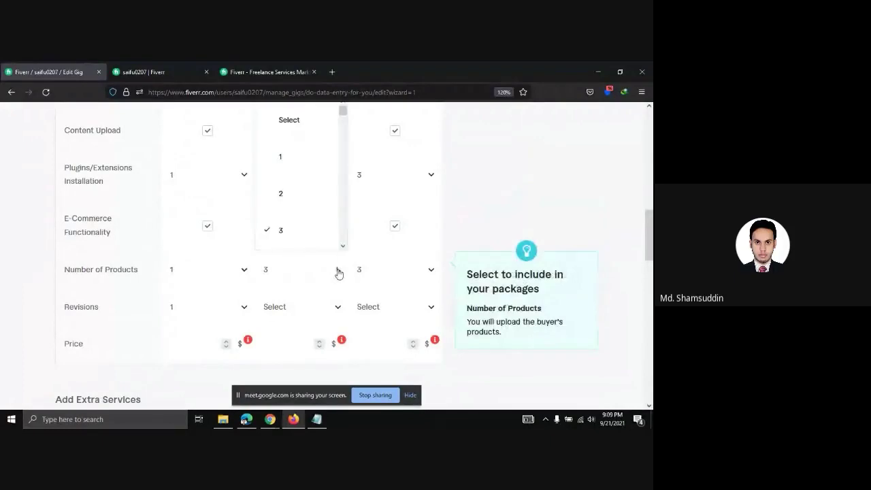
pyautogui.click(295, 195)
pyautogui.click(418, 275)
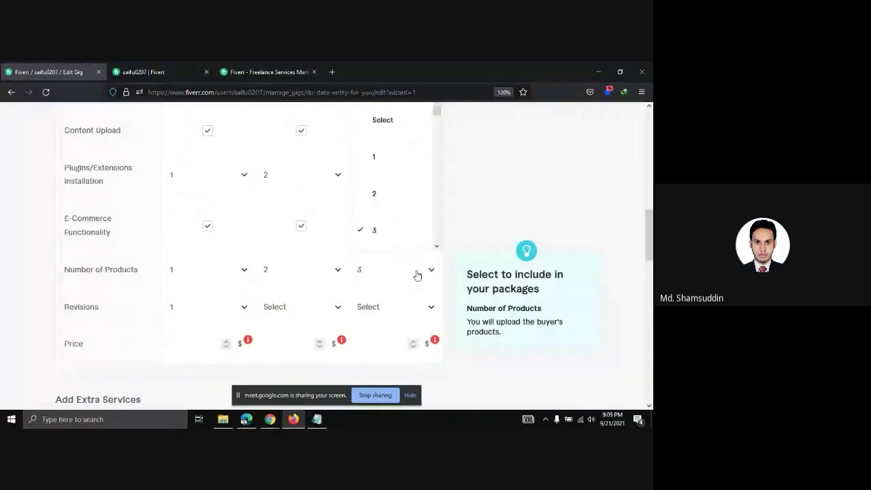
pyautogui.click(373, 230)
# Set the number of Revisions to 2 for the Standard package and 3 for the Premium package
pyautogui.scroll(-3, 149, 338)
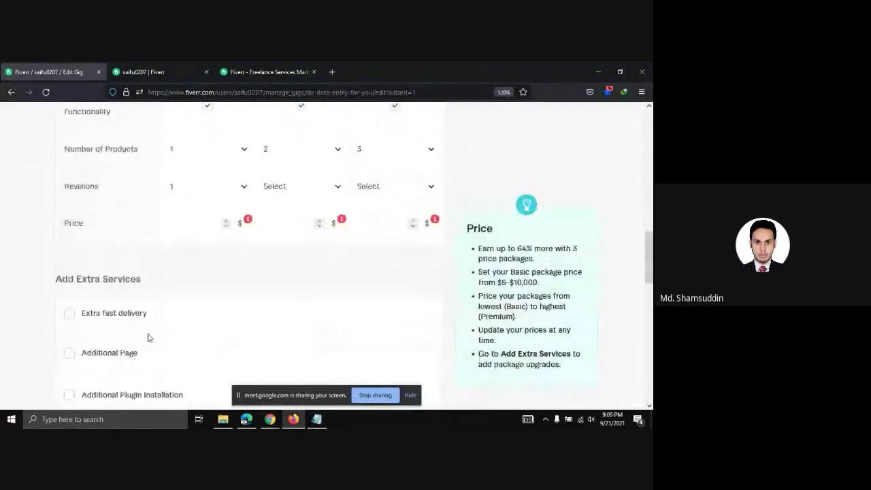
pyautogui.scroll(2, 106, 249)
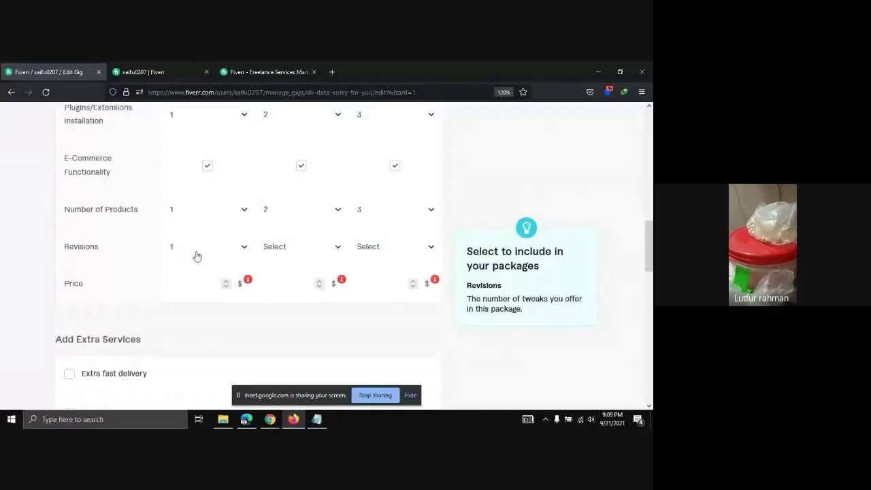
pyautogui.click(244, 249)
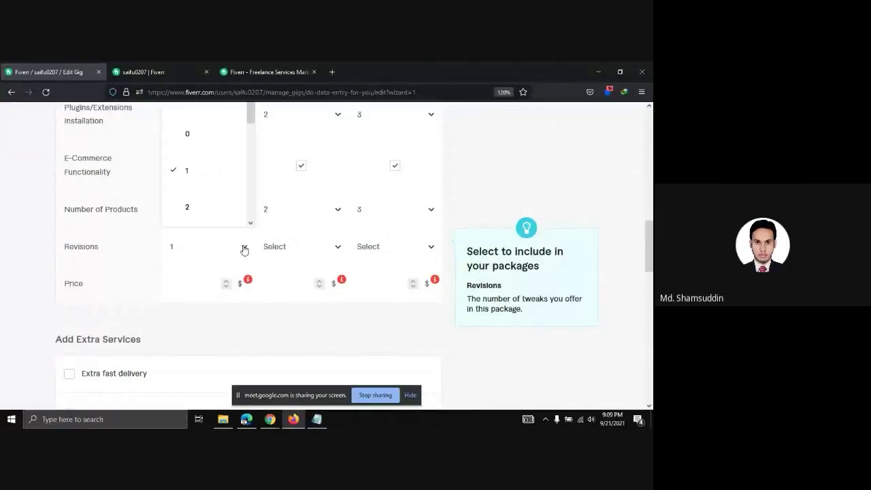
pyautogui.click(331, 251)
pyautogui.click(295, 207)
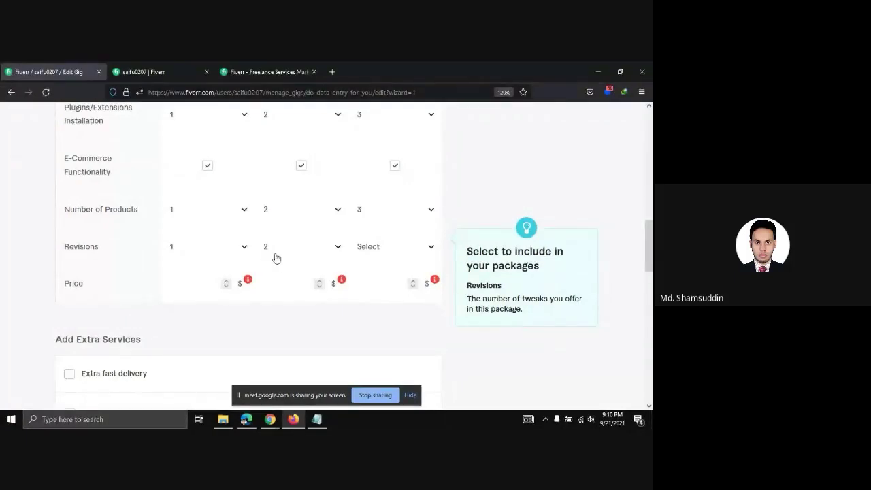
pyautogui.scroll(6, 277, 258)
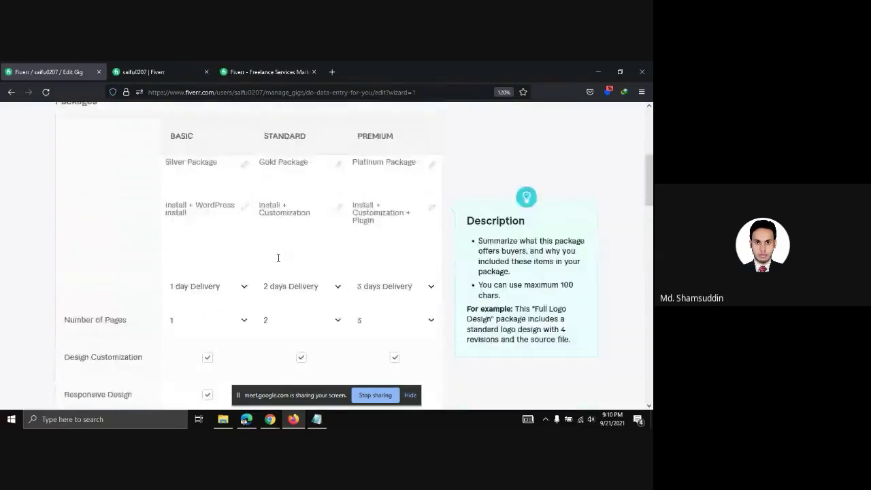
pyautogui.scroll(-6, 279, 259)
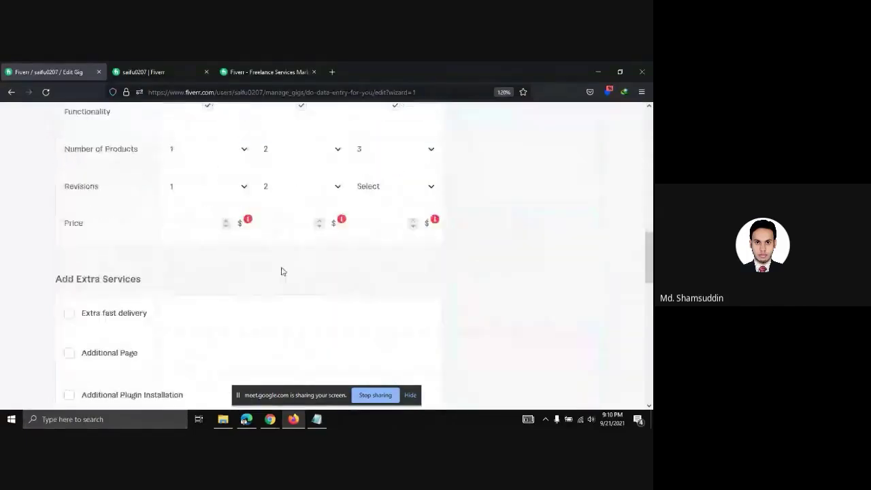
pyautogui.click(431, 186)
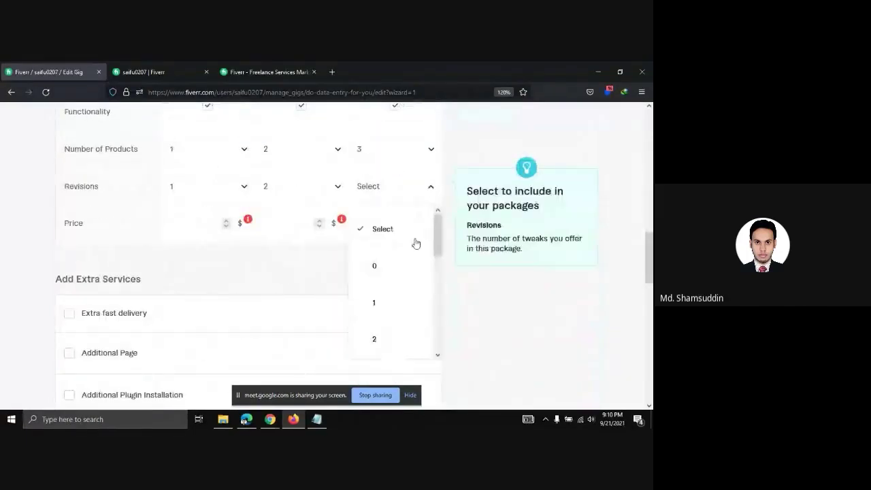
pyautogui.scroll(-1, 388, 333)
pyautogui.click(381, 328)
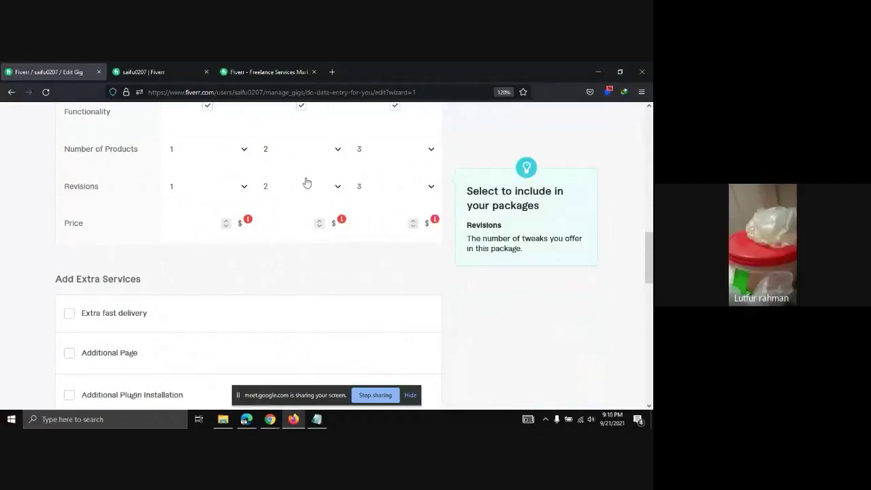
# Try 5 Revisions for the Standard package and set the value back to 2
pyautogui.click(306, 181)
pyautogui.scroll(-2, 297, 305)
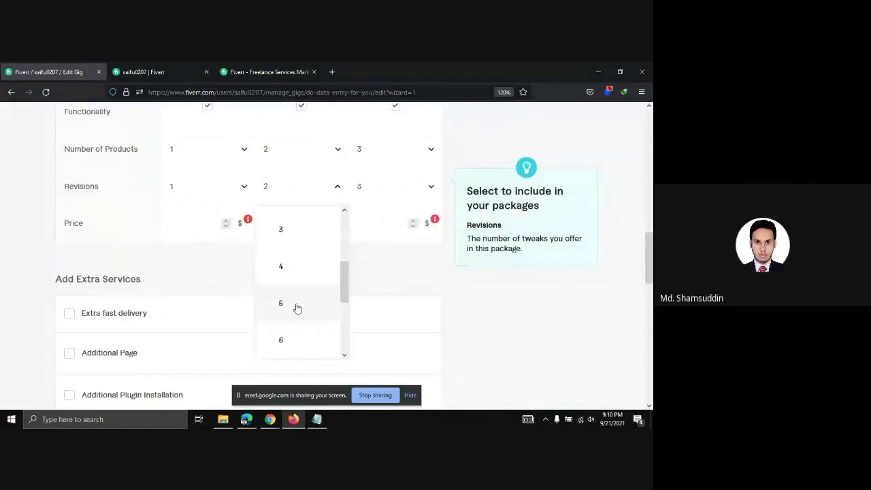
pyautogui.click(297, 307)
pyautogui.click(338, 187)
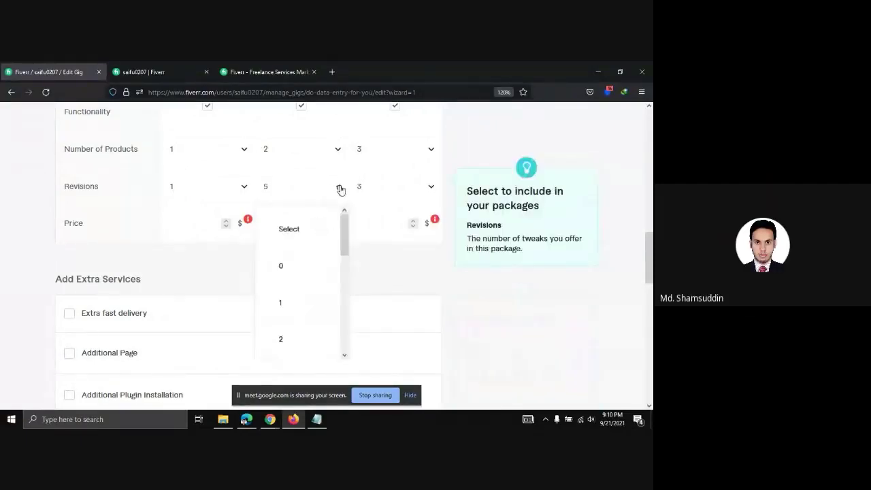
pyautogui.click(289, 342)
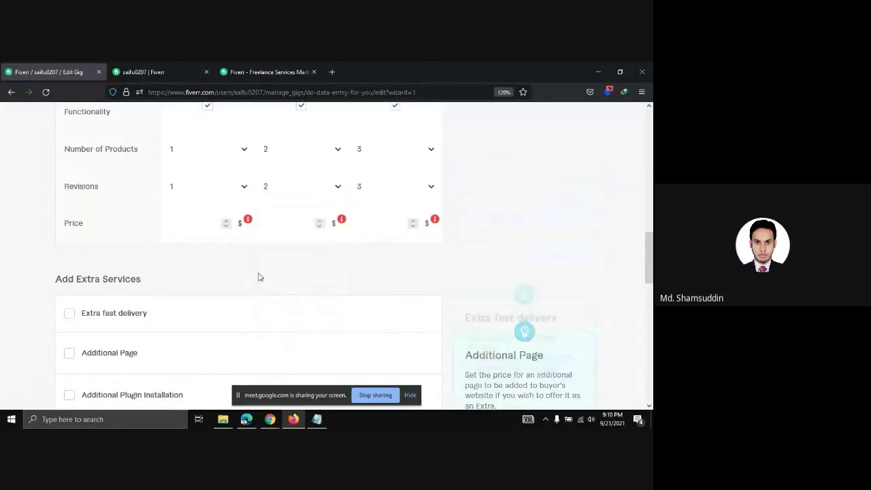
# Try prices of $10 and $25 for the Basic package and clear the price
pyautogui.click(190, 225)
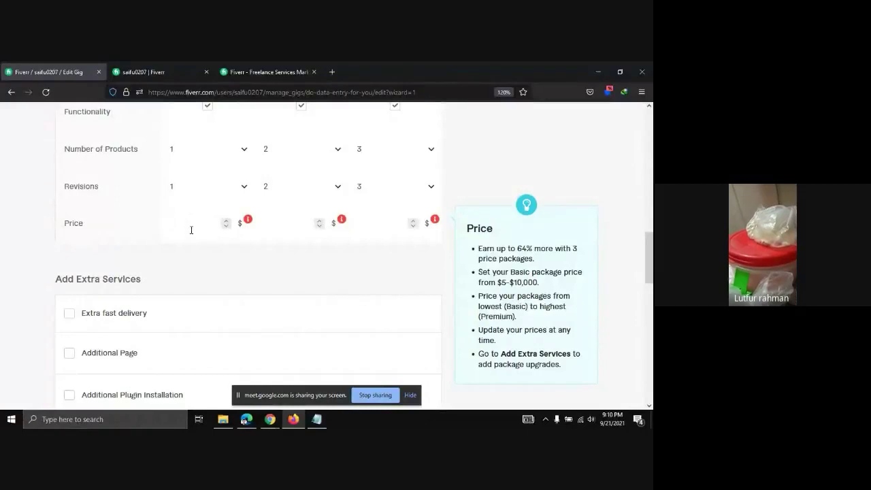
pyautogui.write('50')
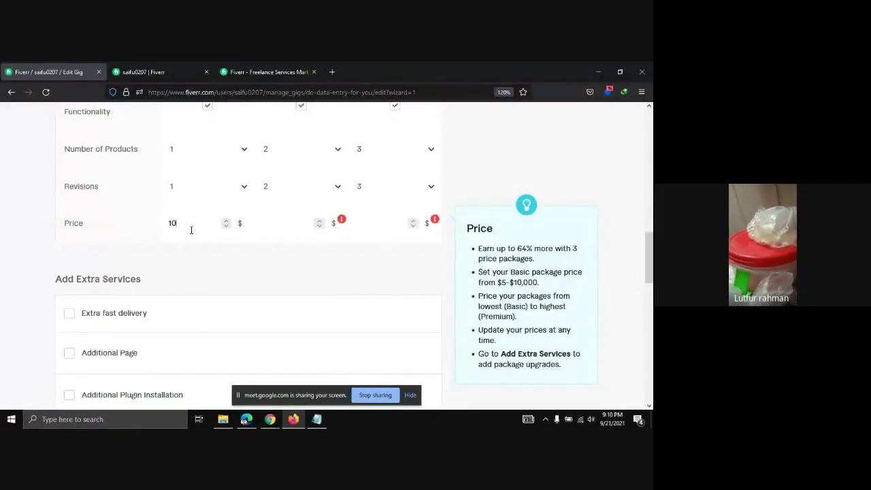
pyautogui.press('BackSpace')
pyautogui.press('BackSpace')
pyautogui.write('25')
pyautogui.click(219, 261)
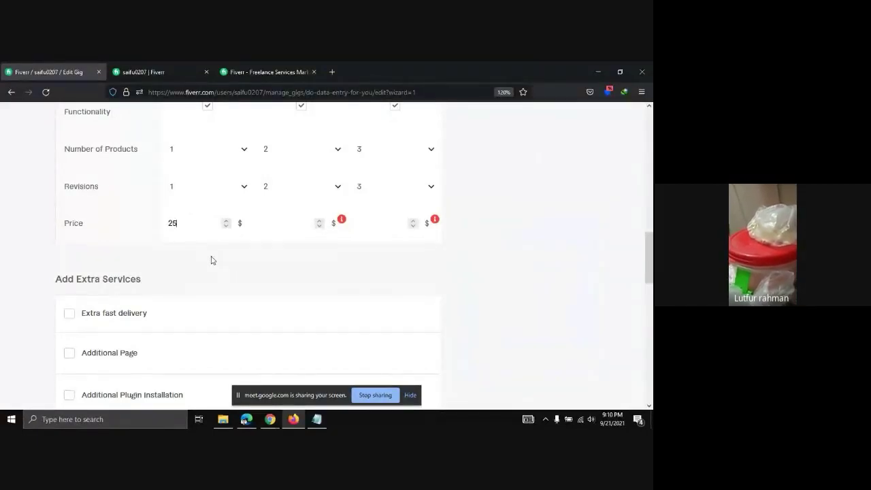
pyautogui.press('BackSpace')
pyautogui.press('BackSpace')
# Review the Basic package's delivery time options and reselect 1 day Delivery
pyautogui.scroll(5, 94, 256)
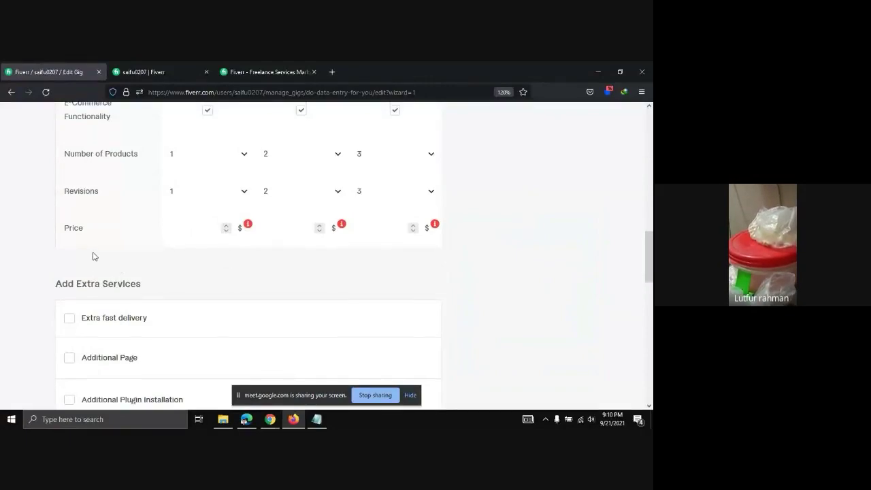
pyautogui.scroll(1, 95, 256)
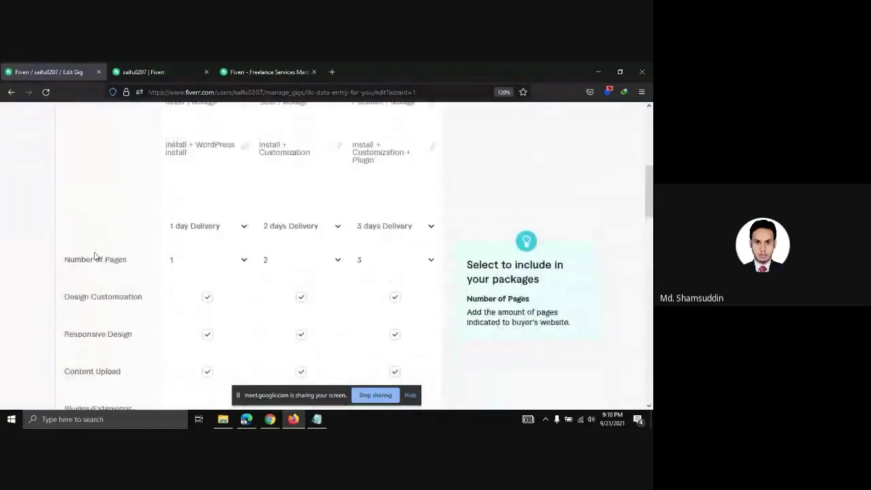
pyautogui.click(231, 227)
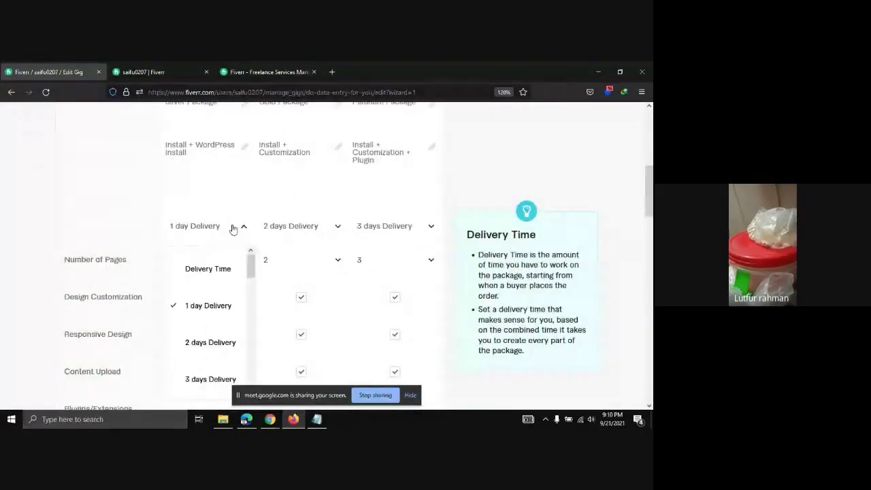
pyautogui.click(207, 310)
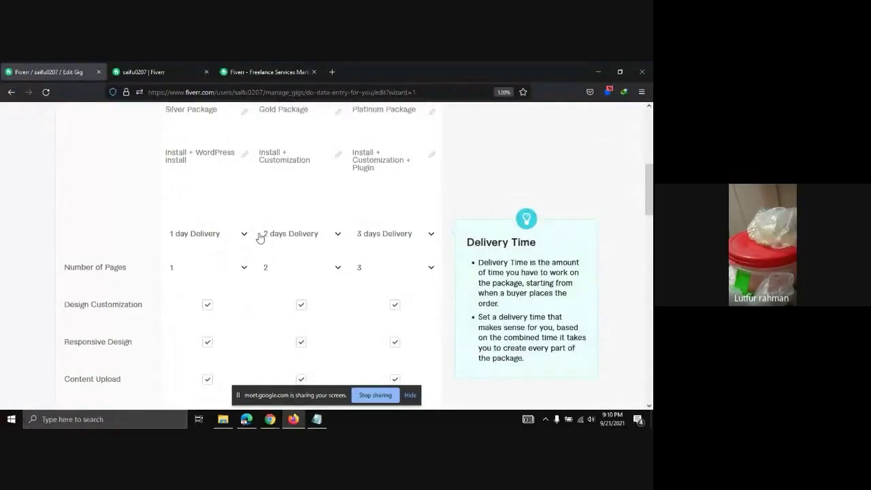
# Append "(6 hours)" to the Basic package's description and "(10)" to the Standard package's description
pyautogui.scroll(1, 259, 233)
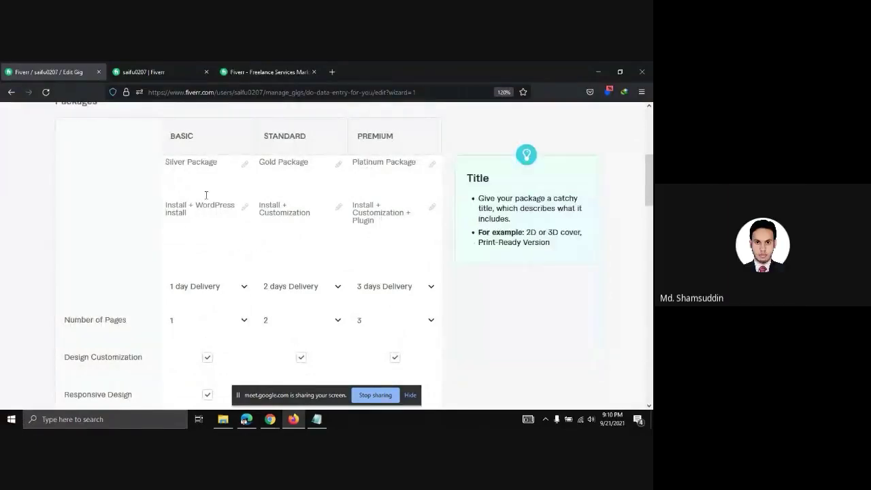
pyautogui.click(200, 216)
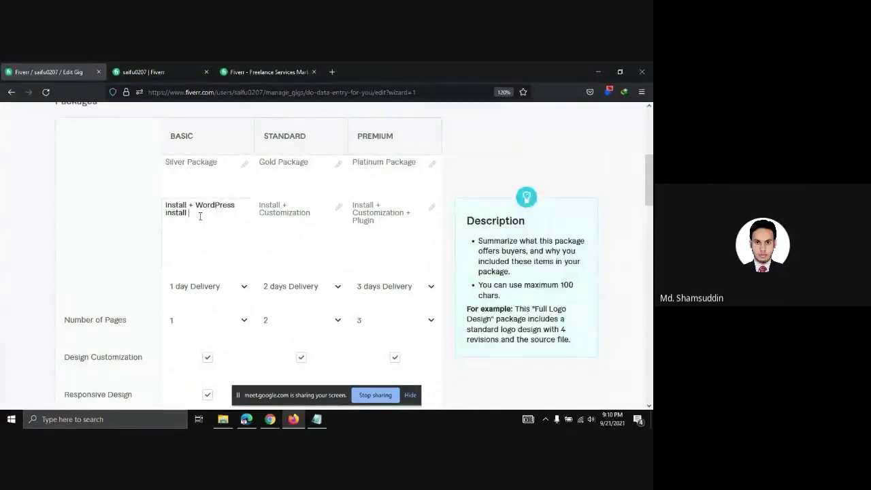
pyautogui.write('(6 hou')
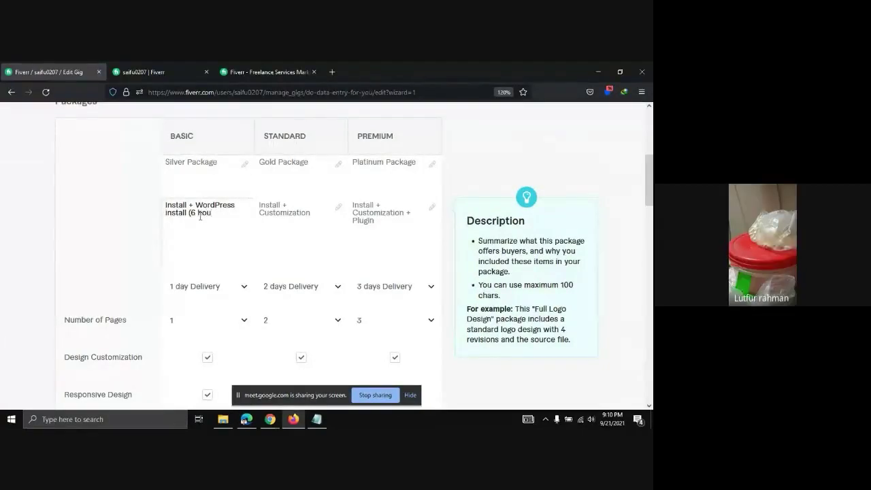
pyautogui.write('rs')
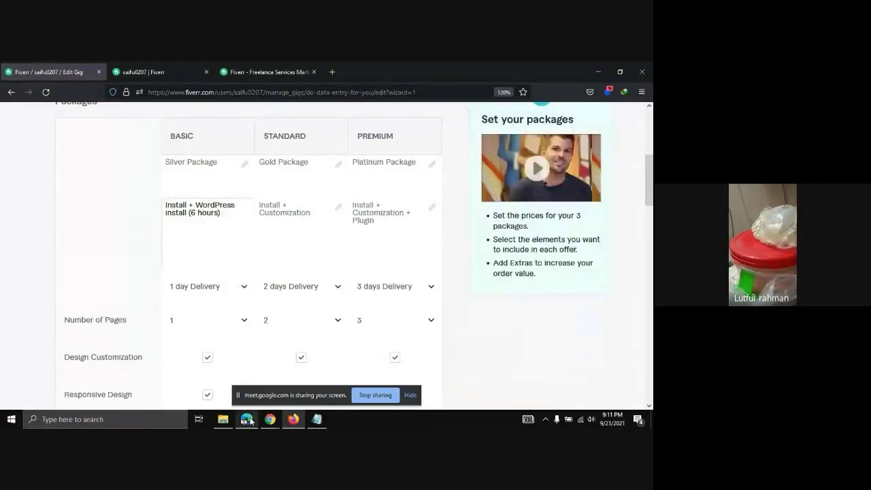
pyautogui.moveTo(251, 422)
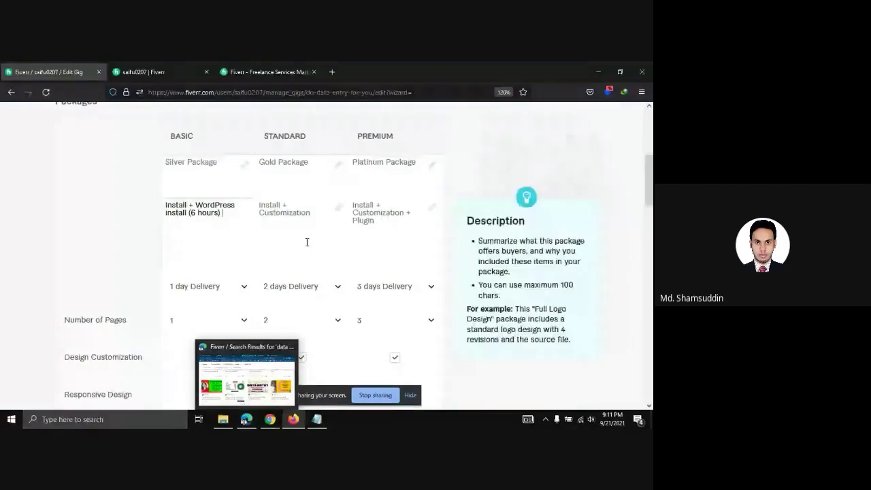
pyautogui.click(318, 212)
pyautogui.write('(10')
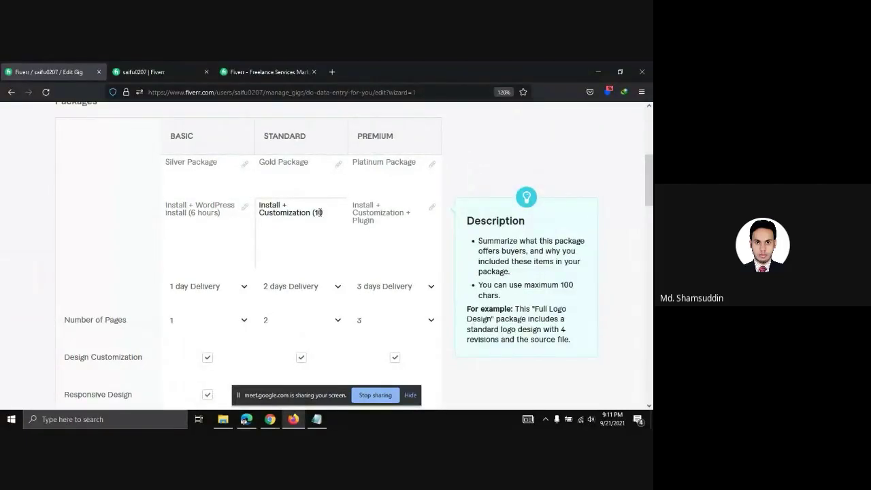
# Switch to Microsoft Edge and examine the work hours in the Basic package description of the open Virtual Assistant data entry gig
pyautogui.click(245, 419)
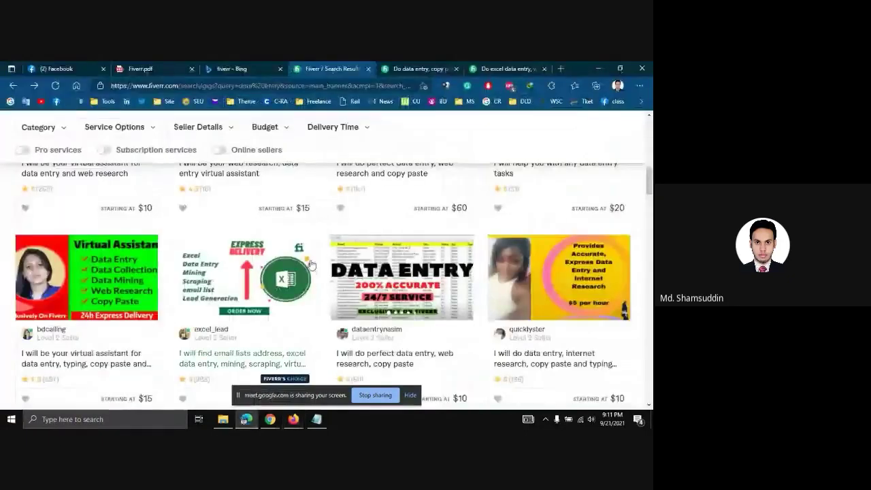
pyautogui.scroll(2, 318, 277)
pyautogui.click(406, 68)
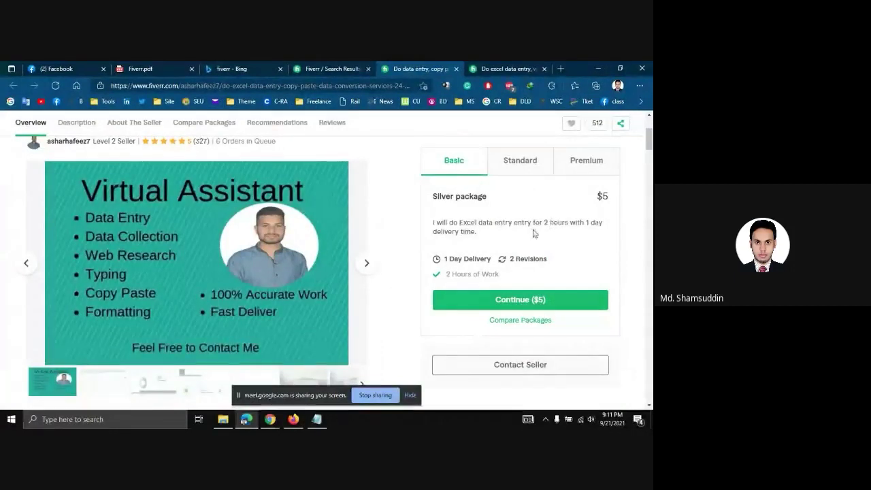
pyautogui.moveTo(545, 223); pyautogui.dragTo(571, 223)
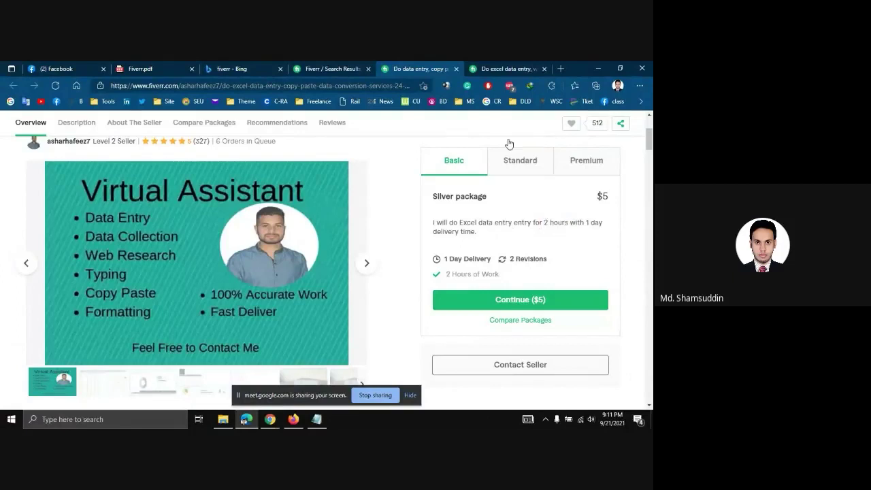
# Examine the Basic package title and description of the other open excel data entry gig
pyautogui.click(509, 68)
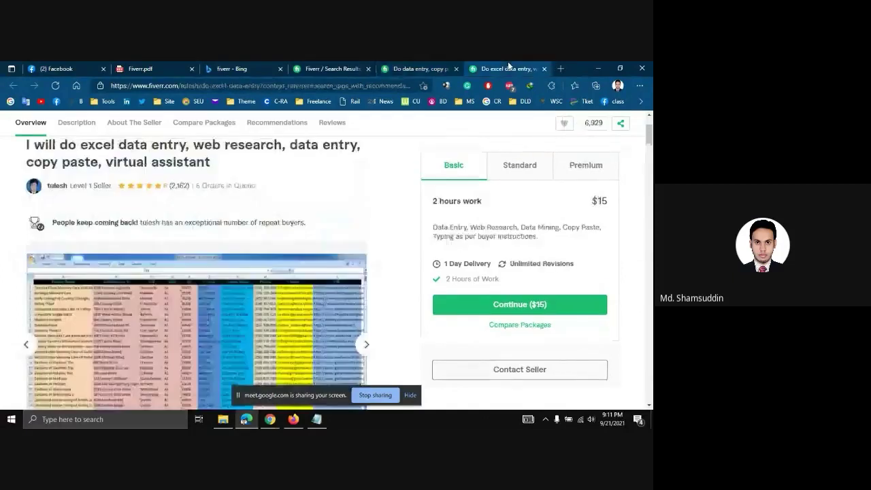
pyautogui.doubleClick(456, 229)
pyautogui.moveTo(436, 201); pyautogui.dragTo(486, 206)
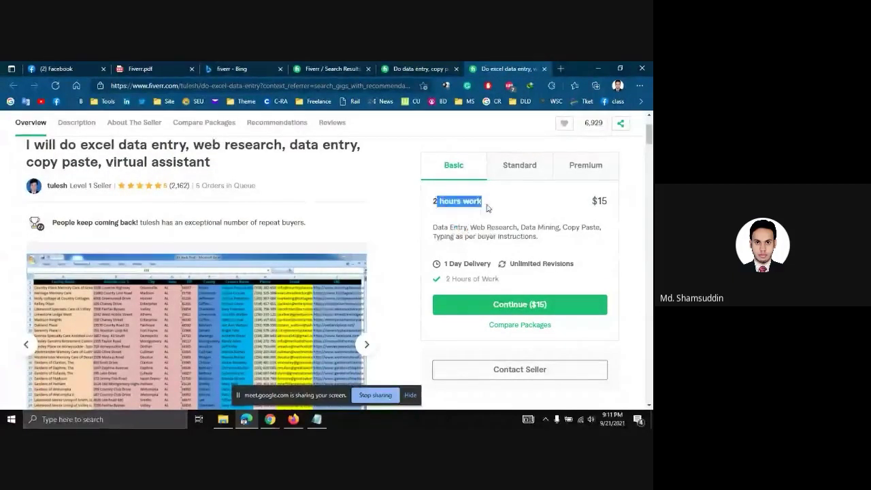
pyautogui.click(468, 226)
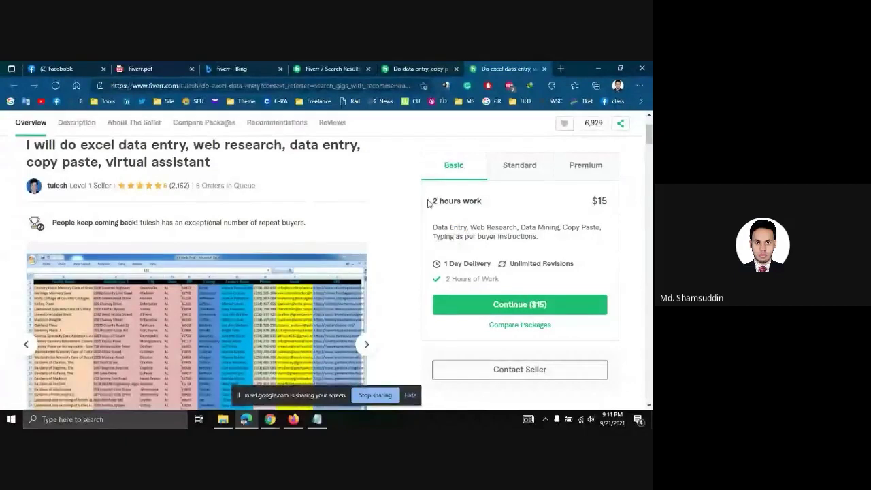
pyautogui.moveTo(429, 203); pyautogui.dragTo(493, 203)
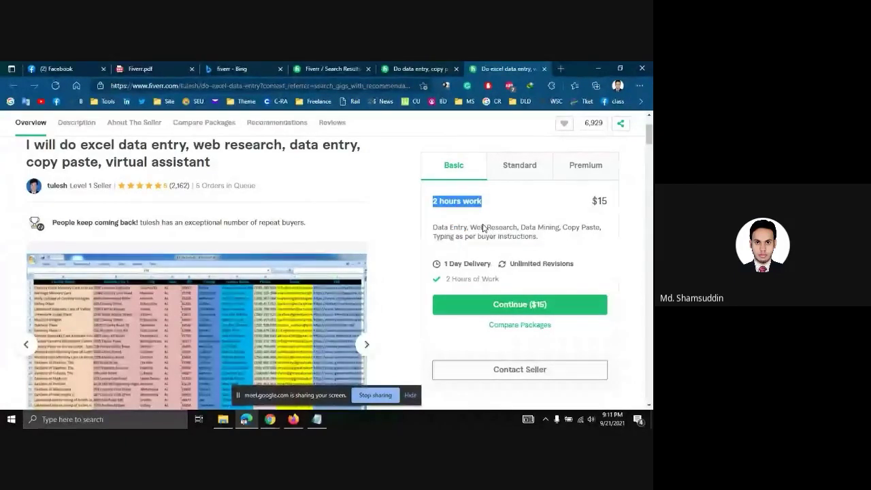
pyautogui.click(439, 236)
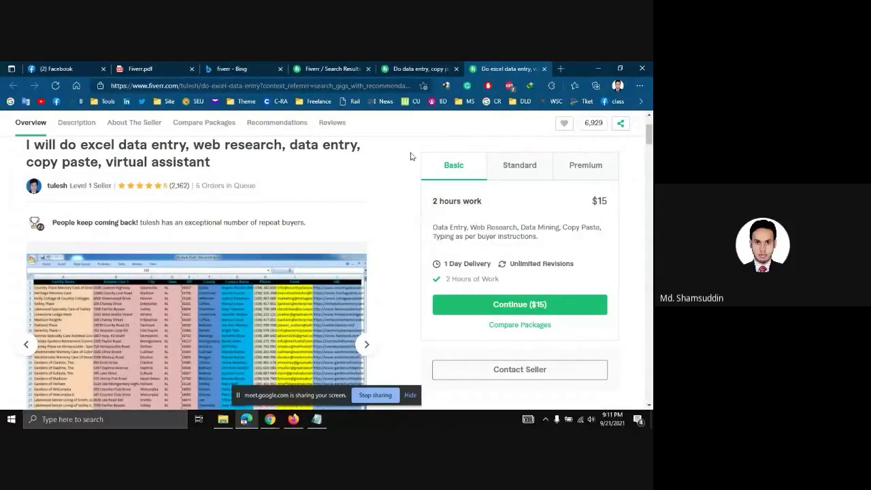
# Switch back to Firefox, add "(" to the Premium description and remove "(6 hours)" from the Basic description
pyautogui.click(293, 420)
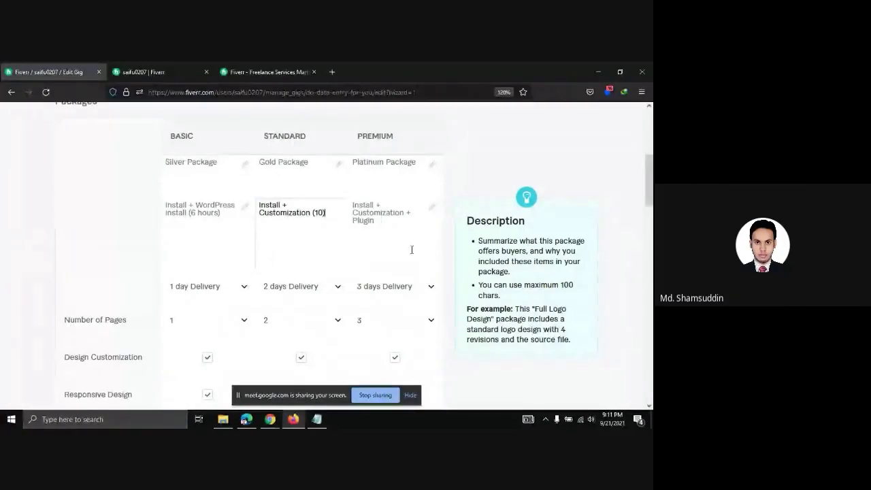
pyautogui.click(402, 221)
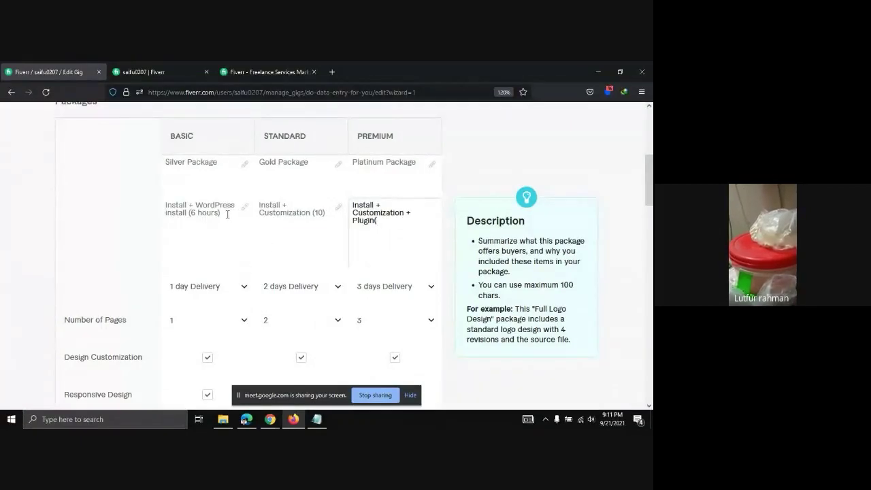
pyautogui.moveTo(229, 214); pyautogui.dragTo(190, 214)
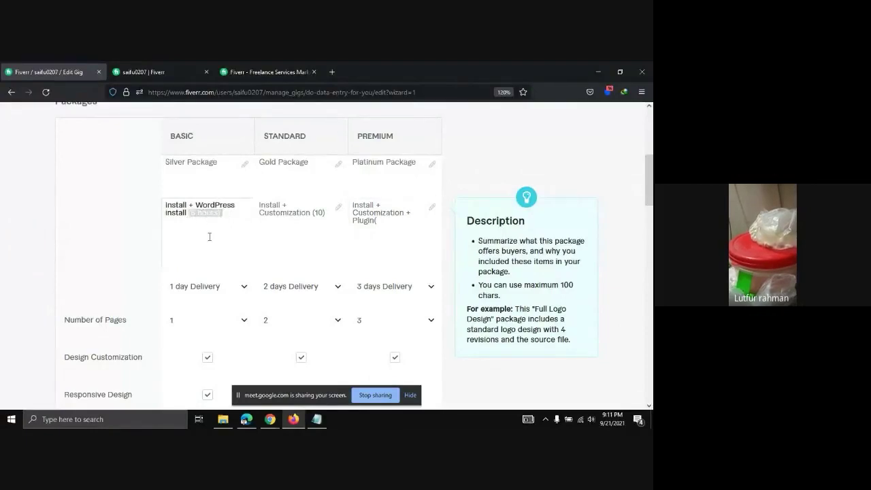
pyautogui.press('BackSpace')
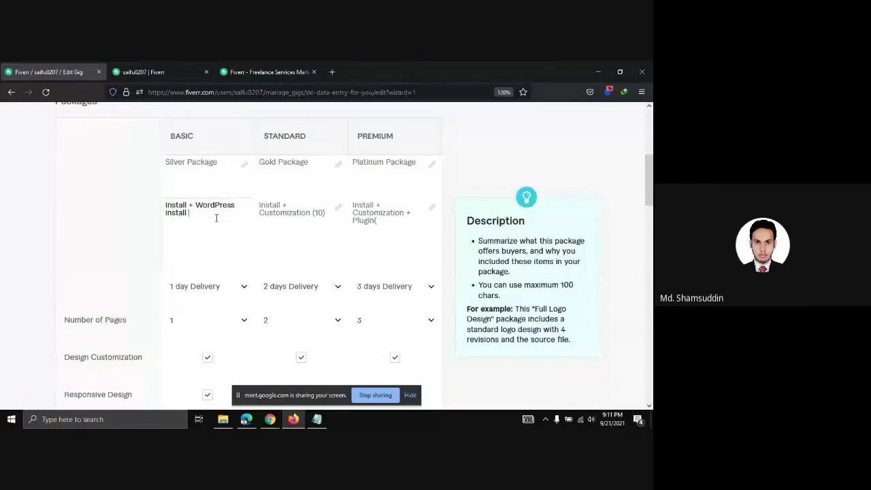
pyautogui.moveTo(331, 217); pyautogui.dragTo(308, 216)
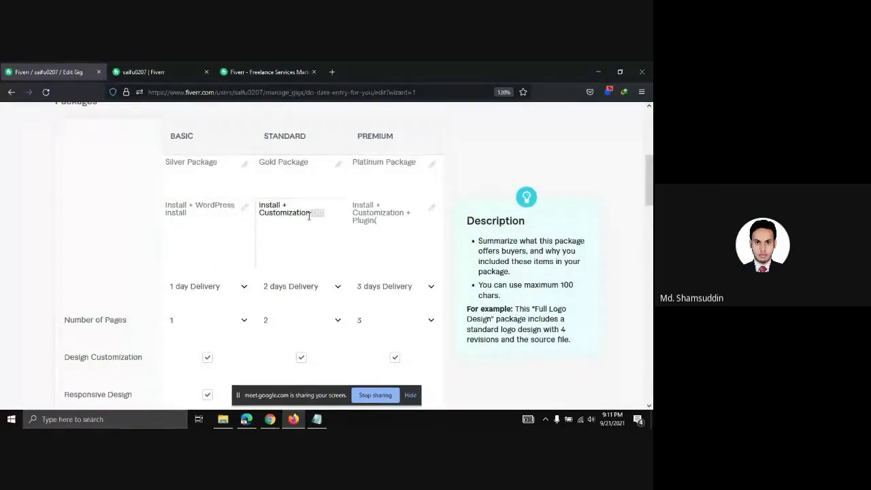
# Review the delivery time options of the Basic package without changing the selection
pyautogui.click(229, 292)
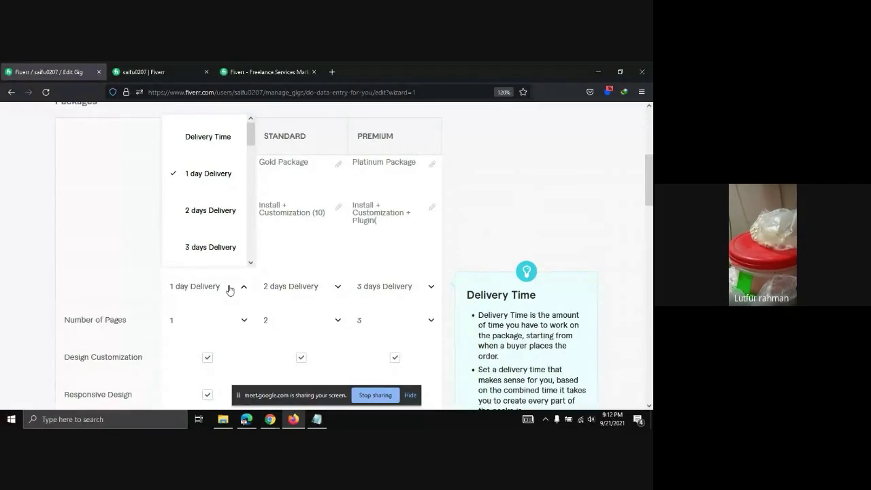
pyautogui.click(136, 250)
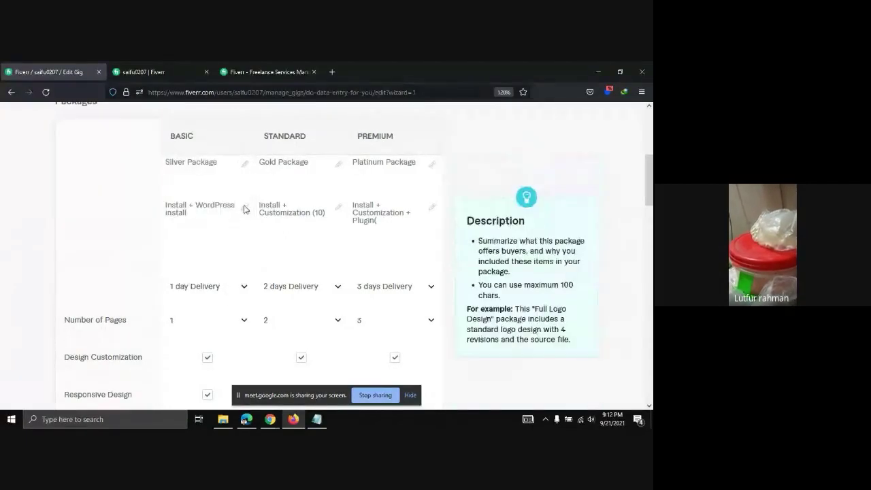
pyautogui.click(236, 293)
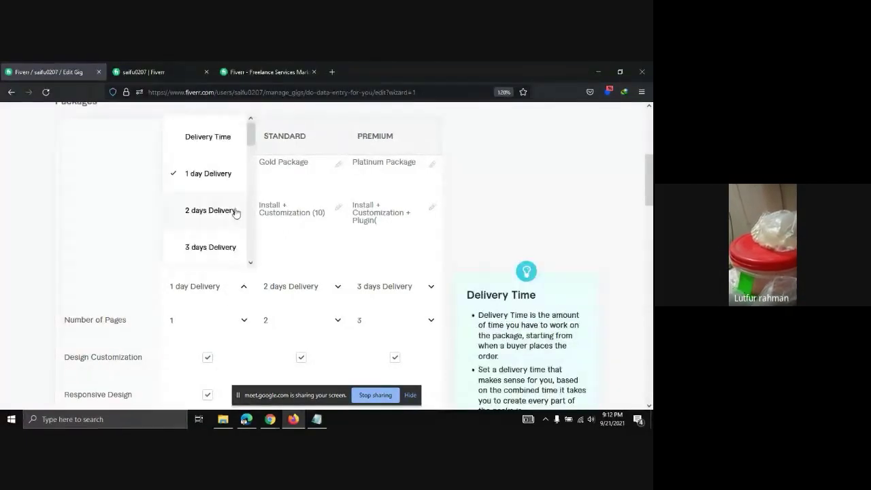
pyautogui.scroll(5, 449, 225)
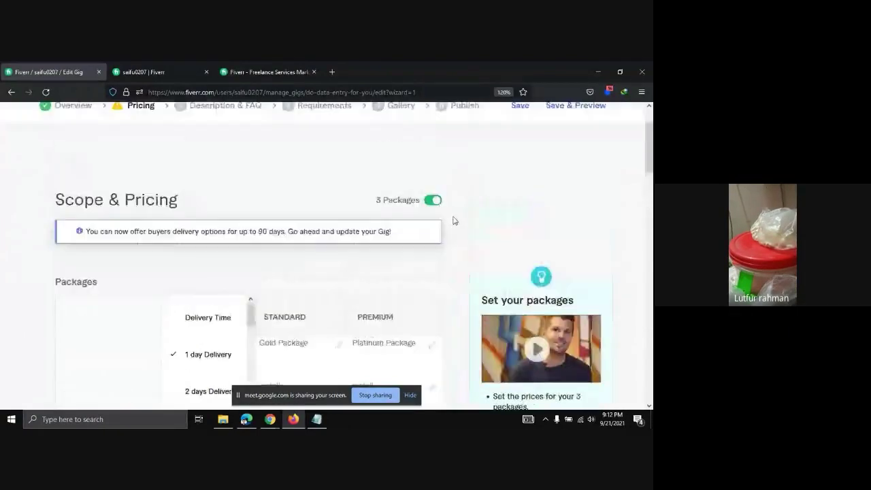
pyautogui.scroll(-3, 454, 221)
pyautogui.click(434, 228)
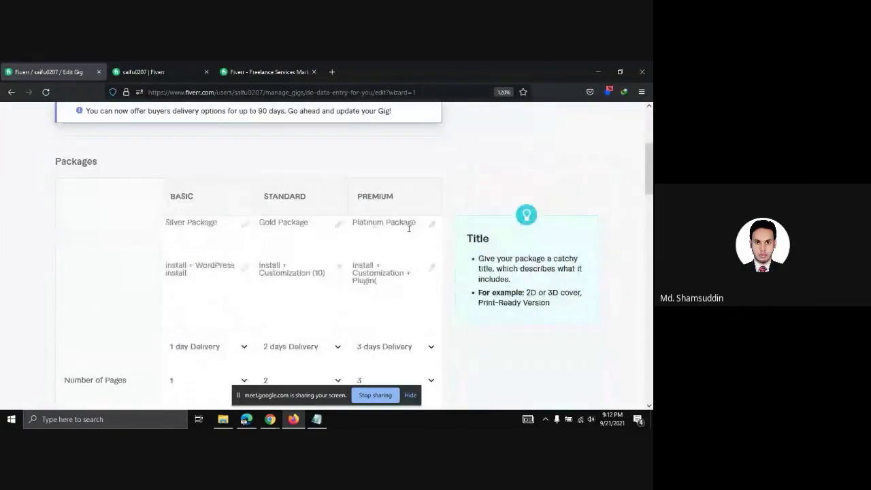
# Set the Standard package's delivery time to 1 day Delivery
pyautogui.scroll(-3, 329, 229)
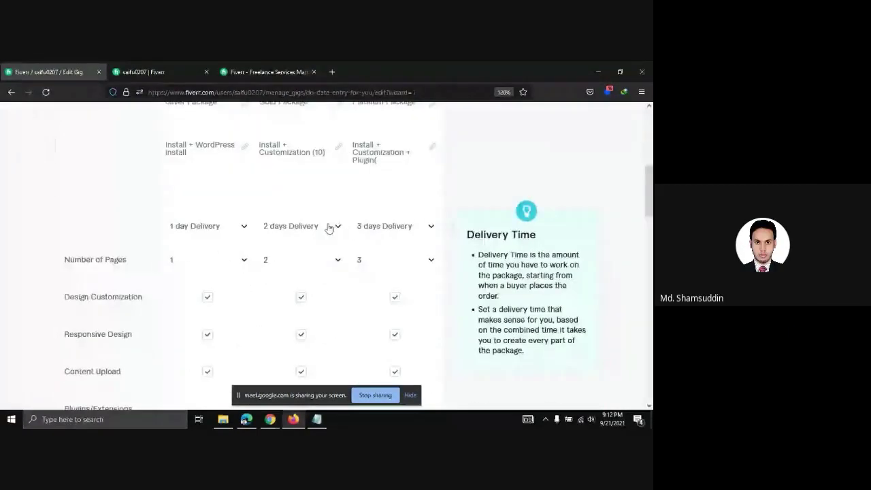
pyautogui.click(329, 228)
pyautogui.click(306, 270)
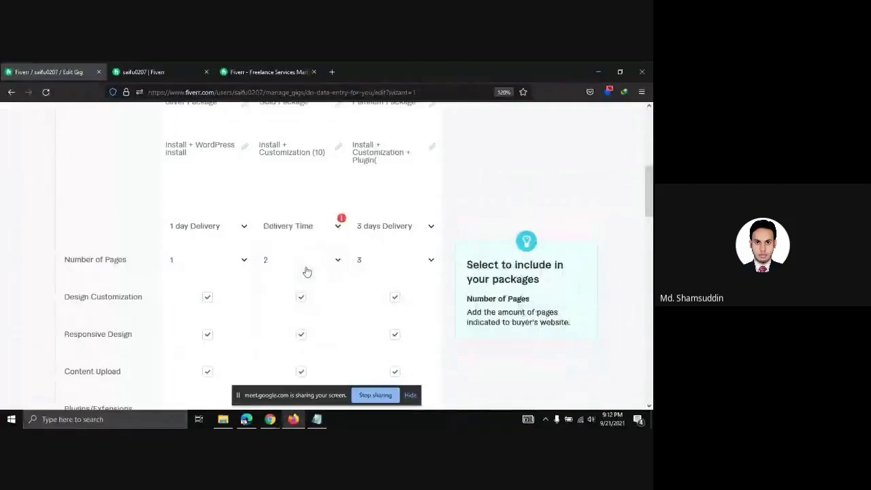
pyautogui.click(331, 228)
pyautogui.click(305, 305)
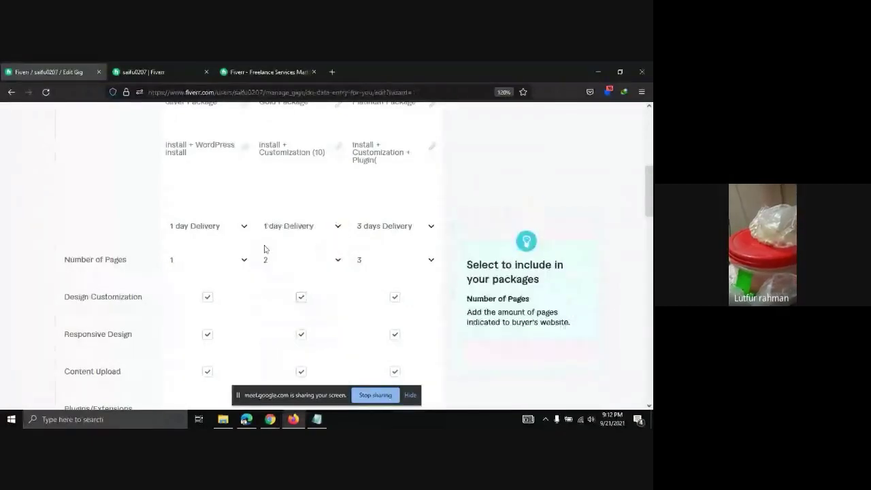
pyautogui.scroll(3, 294, 233)
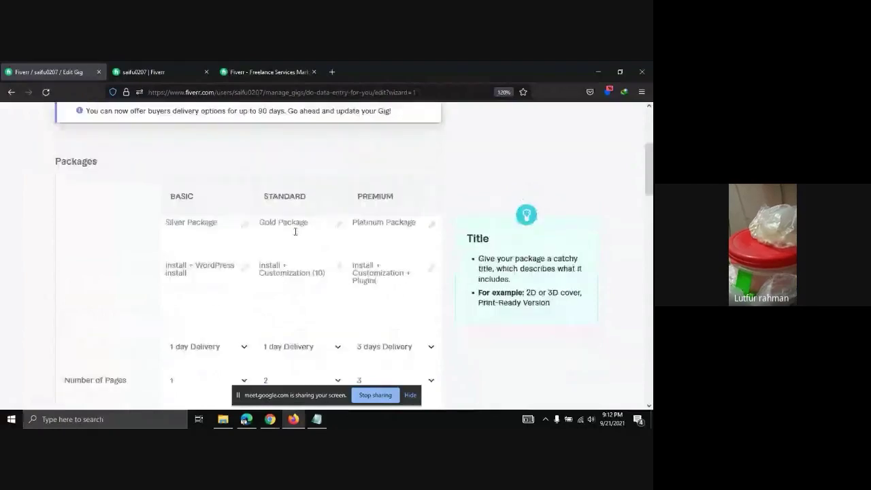
pyautogui.scroll(-10, 296, 233)
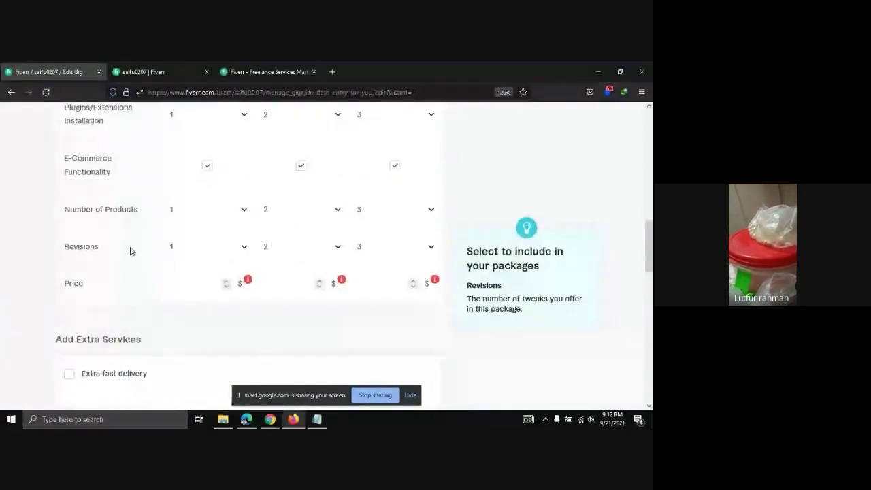
pyautogui.scroll(2, 132, 251)
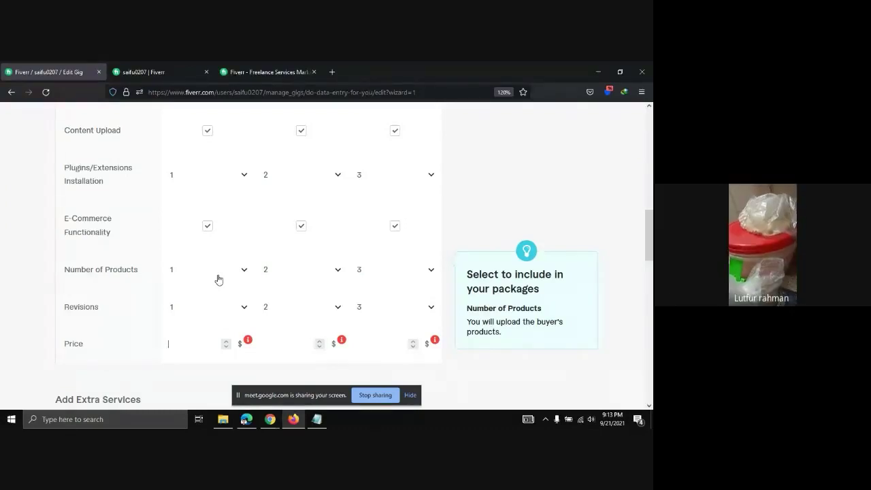
# Try adding a parenthesised note starting with "(h" to the end of the Basic package's description
pyautogui.scroll(6, 221, 282)
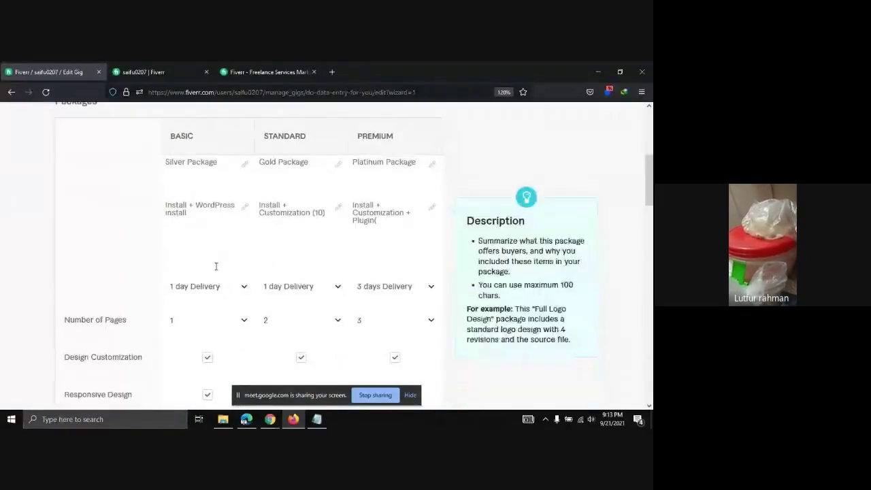
pyautogui.scroll(2, 204, 265)
pyautogui.click(198, 278)
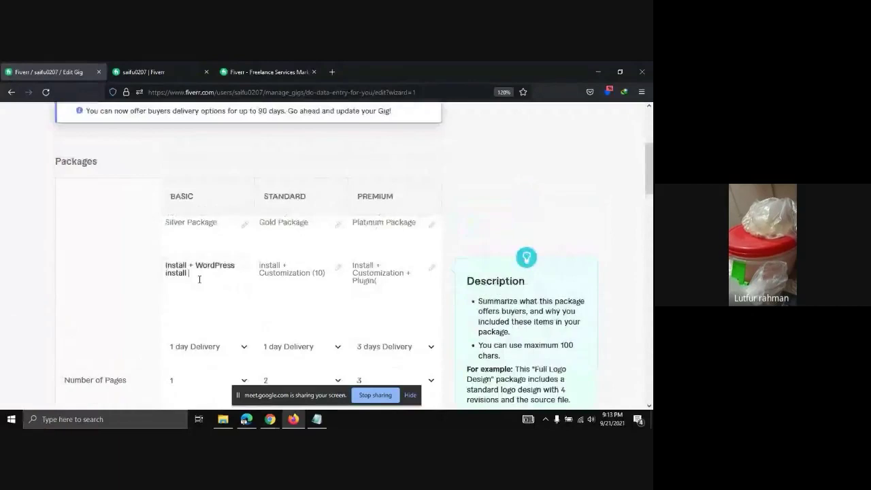
pyautogui.scroll(-3, 201, 276)
pyautogui.scroll(1, 205, 259)
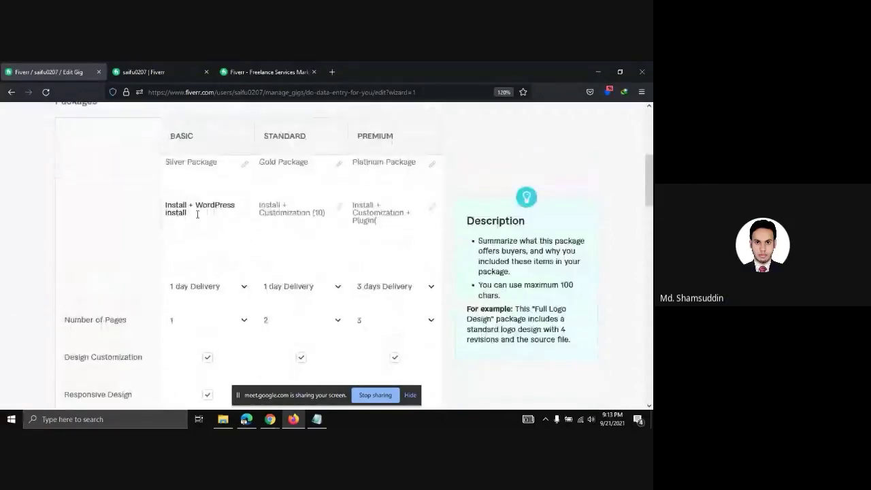
pyautogui.click(203, 222)
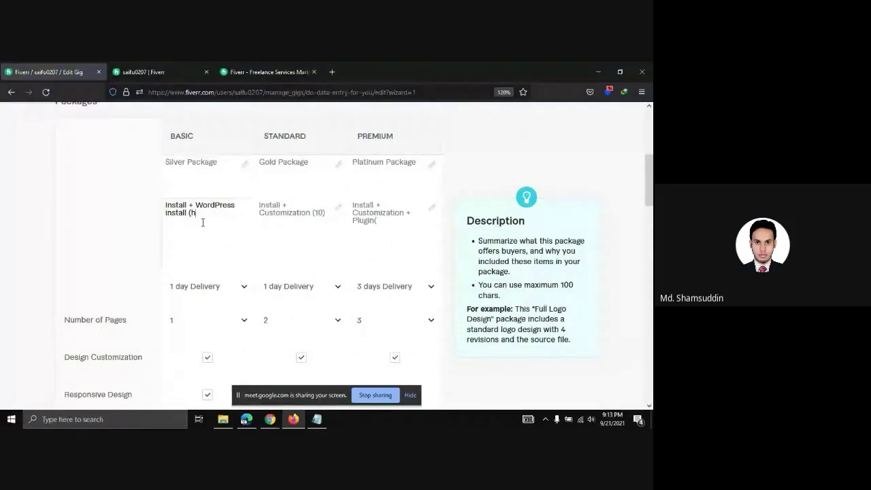
pyautogui.press('BackSpace')
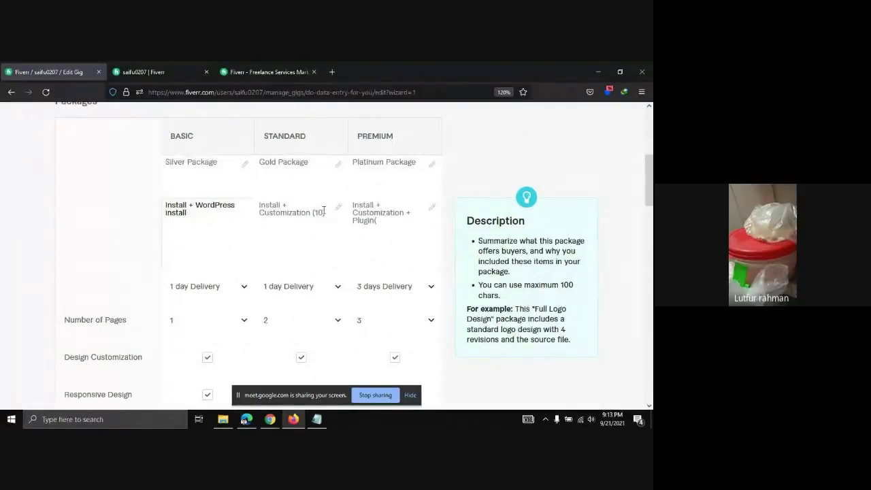
# Remove the parenthesised note from the end of the Standard description and the stray "(" from the Premium description
pyautogui.click(325, 211)
pyautogui.press('BackSpace')
pyautogui.press('BackSpace')
pyautogui.press('BackSpace')
pyautogui.press('BackSpace')
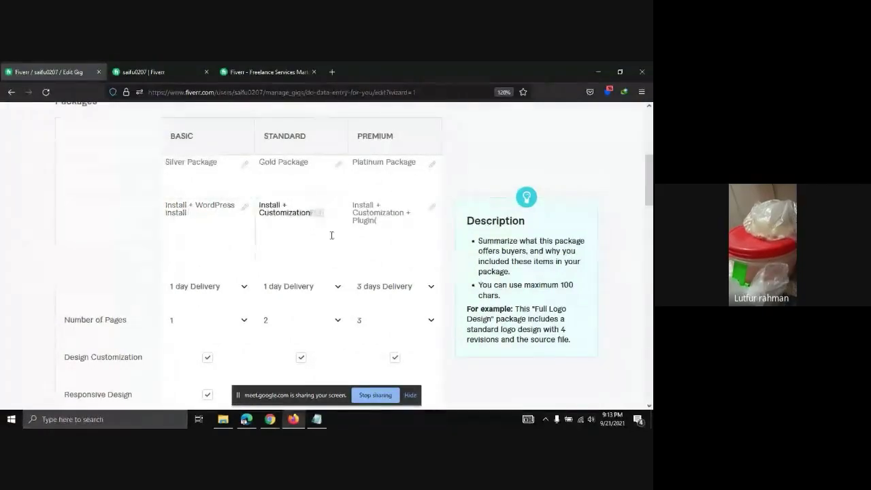
pyautogui.click(384, 220)
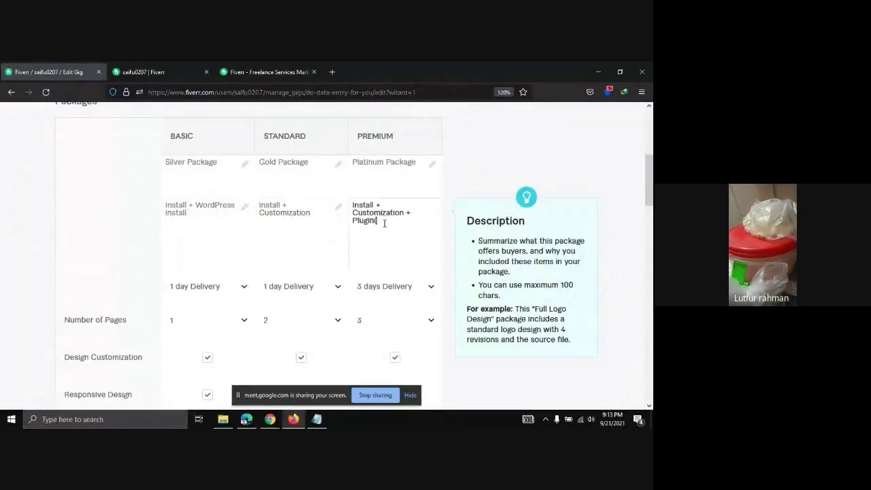
pyautogui.press('BackSpace')
# Set the Basic package's price to $40
pyautogui.scroll(-4, 291, 257)
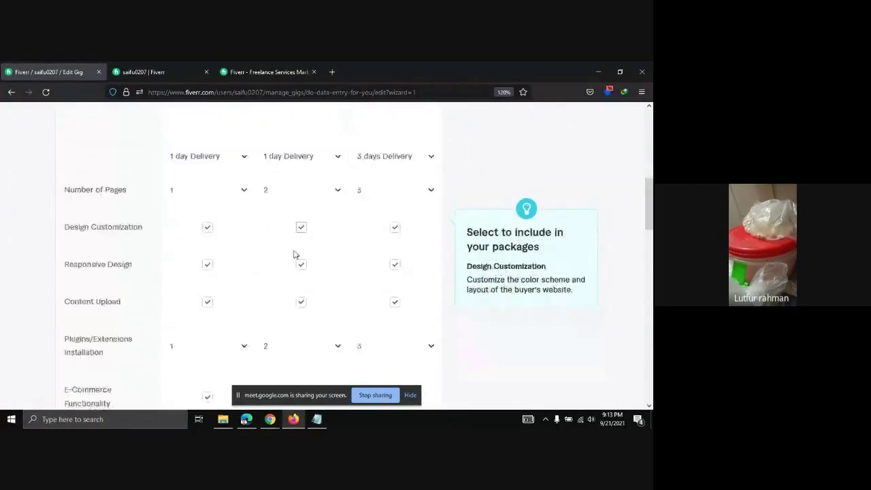
pyautogui.scroll(-2, 312, 250)
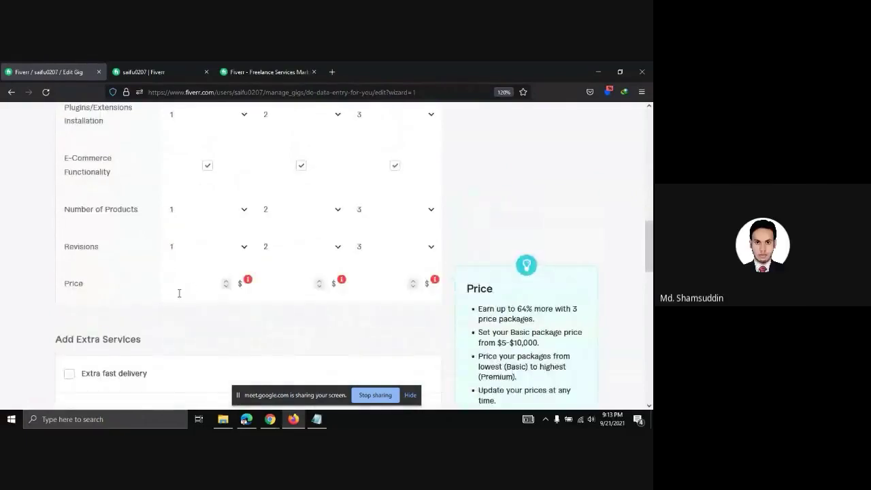
pyautogui.scroll(1, 179, 245)
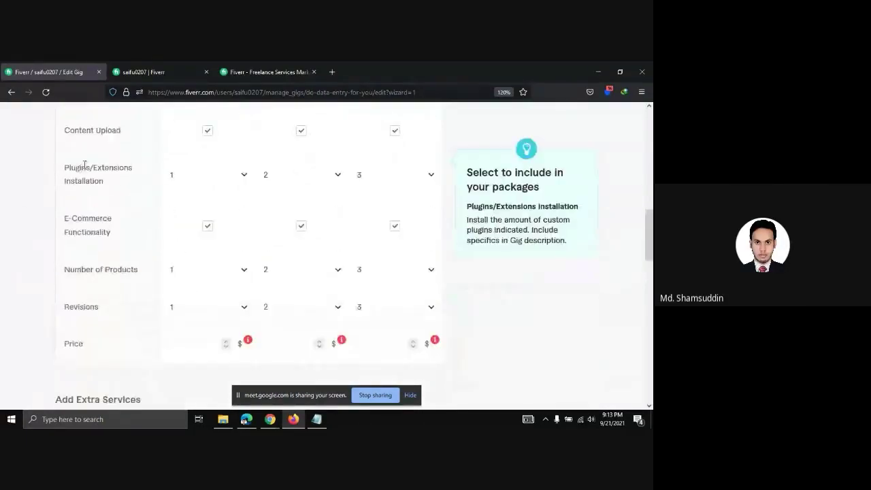
pyautogui.scroll(-1, 101, 254)
pyautogui.scroll(2, 101, 254)
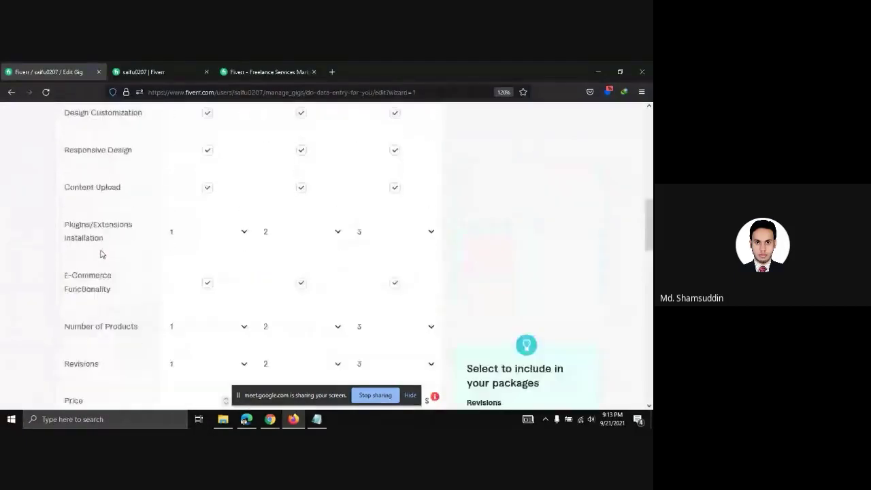
pyautogui.scroll(-3, 110, 241)
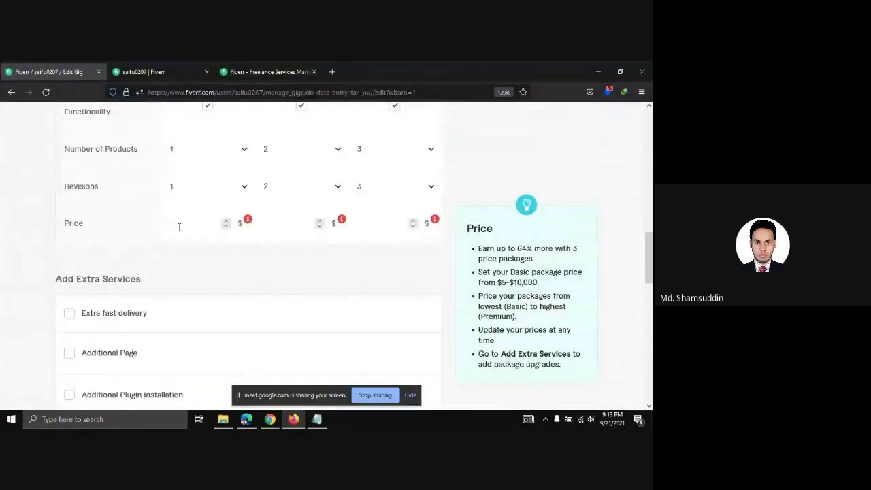
pyautogui.write('5')
pyautogui.scroll(1, 189, 288)
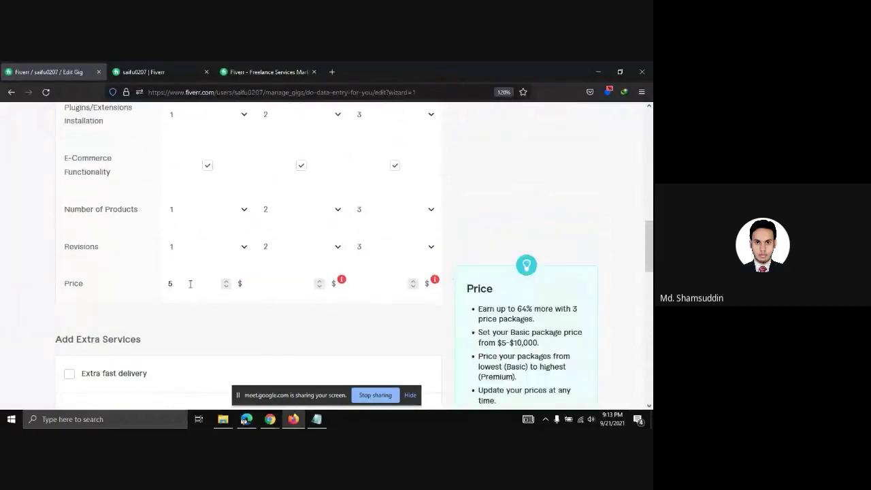
pyautogui.press('BackSpace')
pyautogui.write('10')
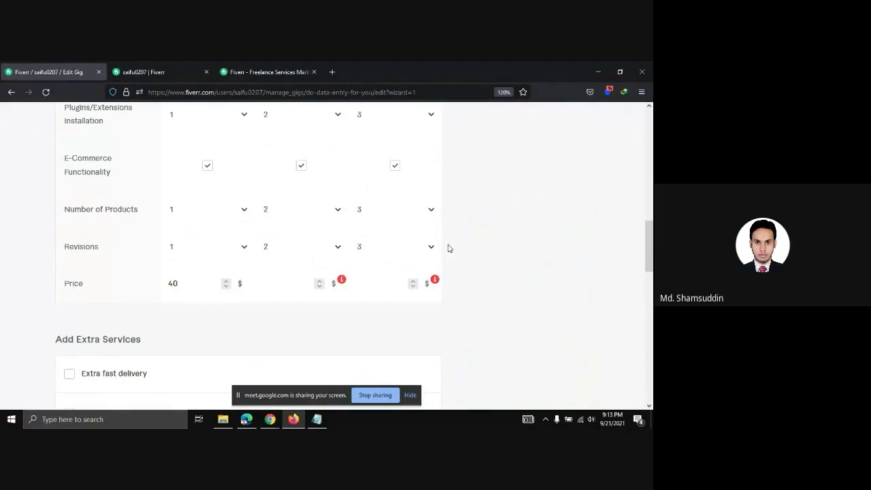
# Set the package prices to $5 for Basic, $50 for Standard and $150 for Premium
pyautogui.scroll(5, 448, 248)
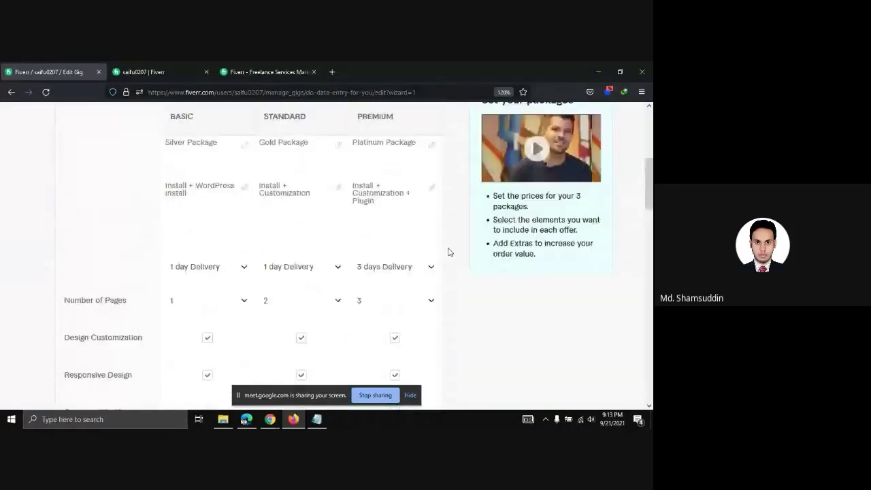
pyautogui.scroll(2, 448, 252)
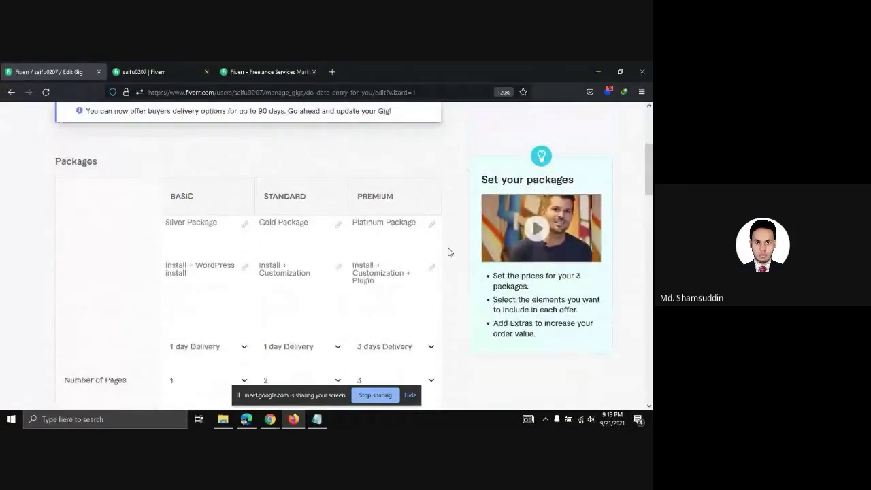
pyautogui.scroll(-7, 448, 250)
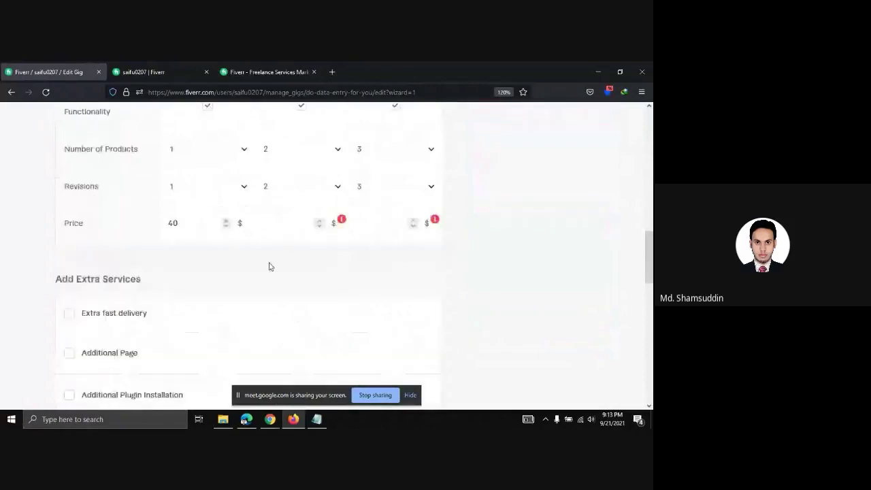
pyautogui.press('BackSpace')
pyautogui.press('BackSpace')
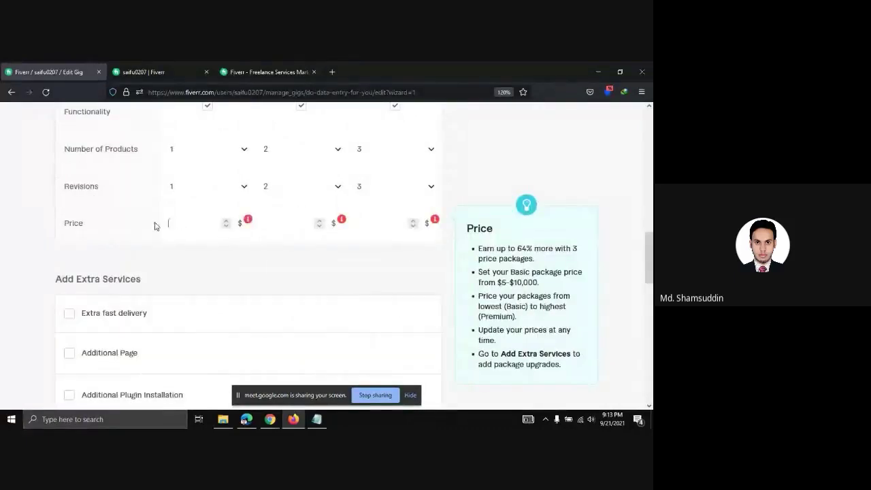
pyautogui.write('5')
pyautogui.click(274, 226)
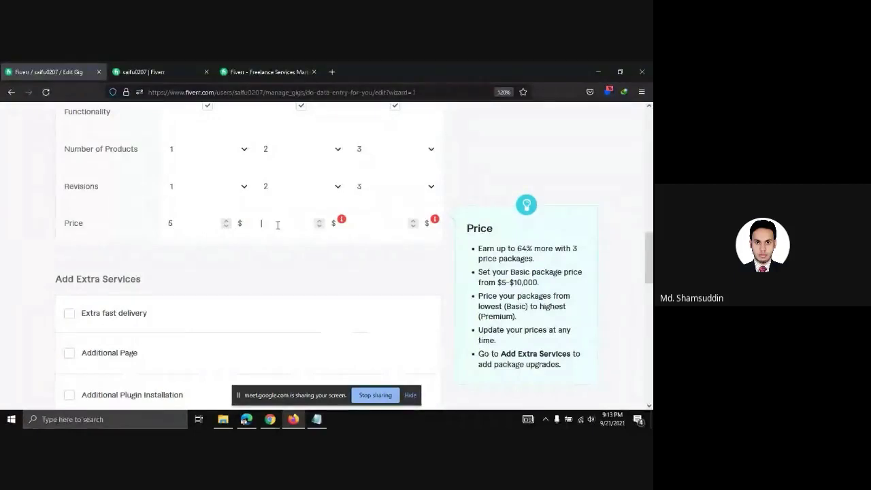
pyautogui.write('50')
pyautogui.click(365, 221)
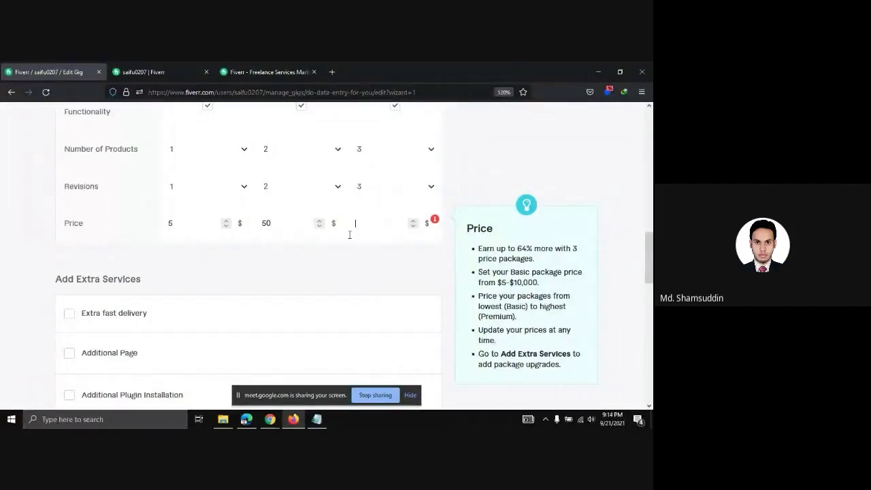
pyautogui.write('150')
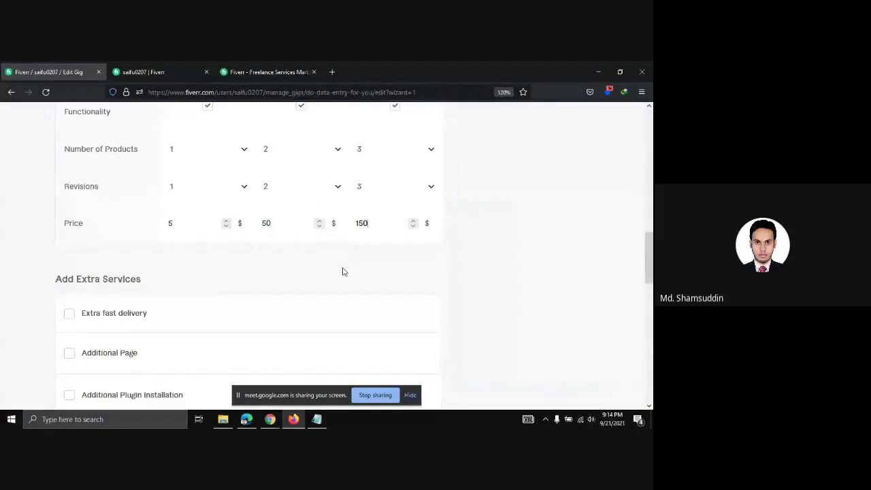
# Review the descriptions, delivery times, included features, product counts, revisions and prices of the three packages
pyautogui.scroll(3, 333, 293)
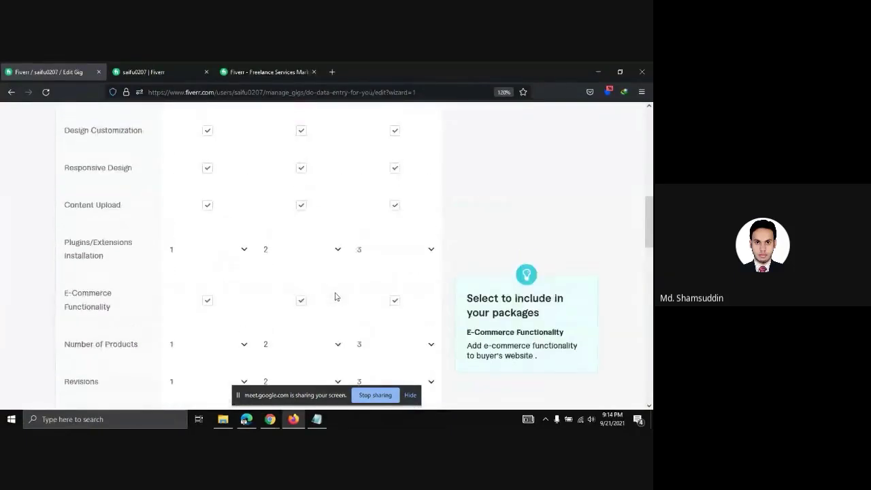
pyautogui.scroll(-3, 334, 296)
pyautogui.click(200, 229)
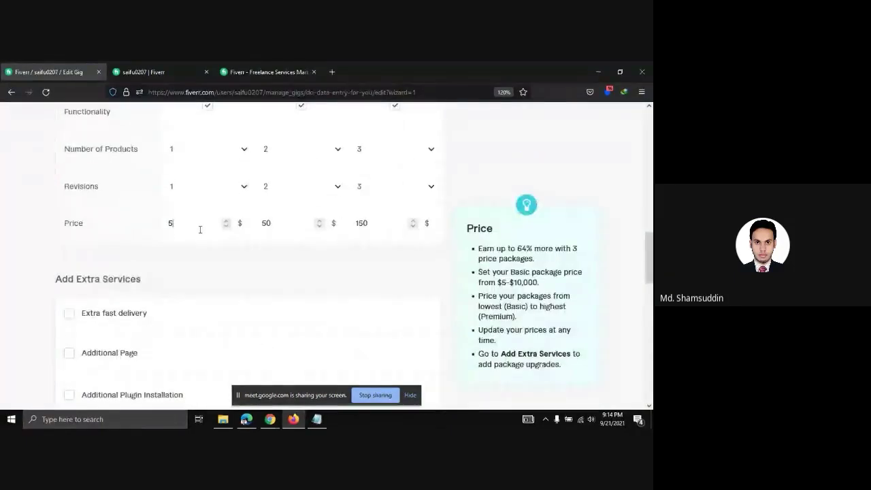
pyautogui.scroll(1, 198, 245)
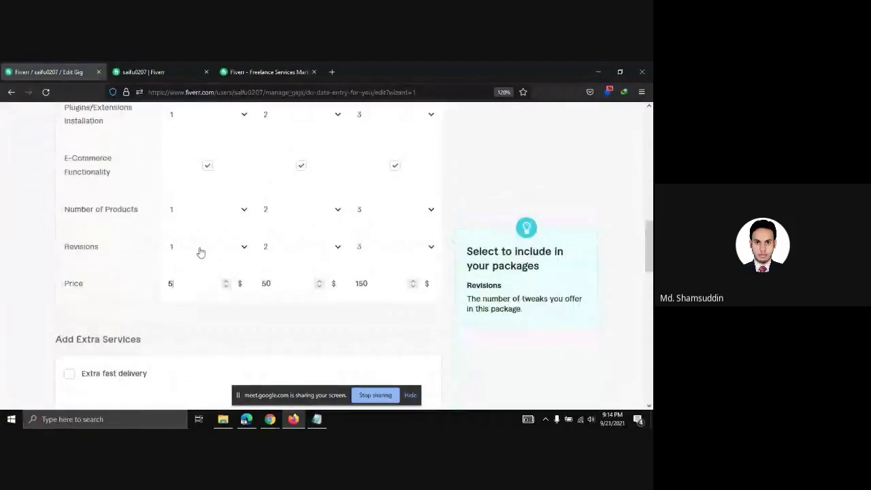
pyautogui.scroll(5, 201, 262)
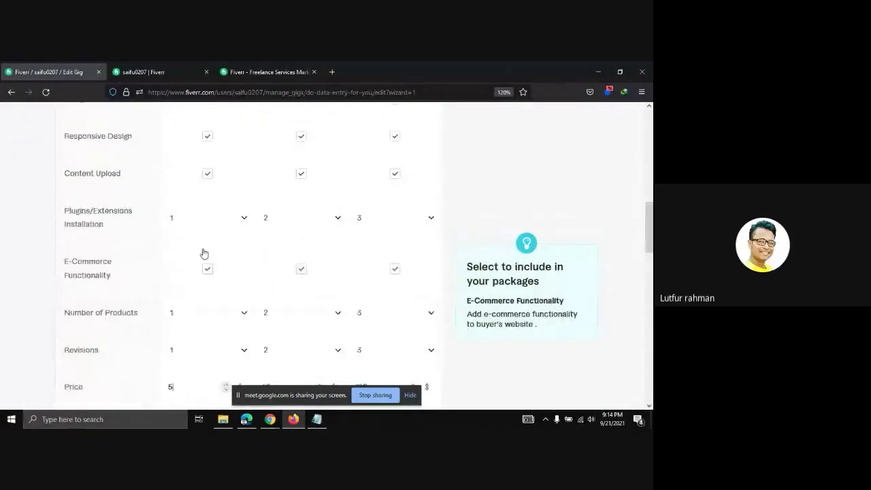
pyautogui.scroll(2, 205, 252)
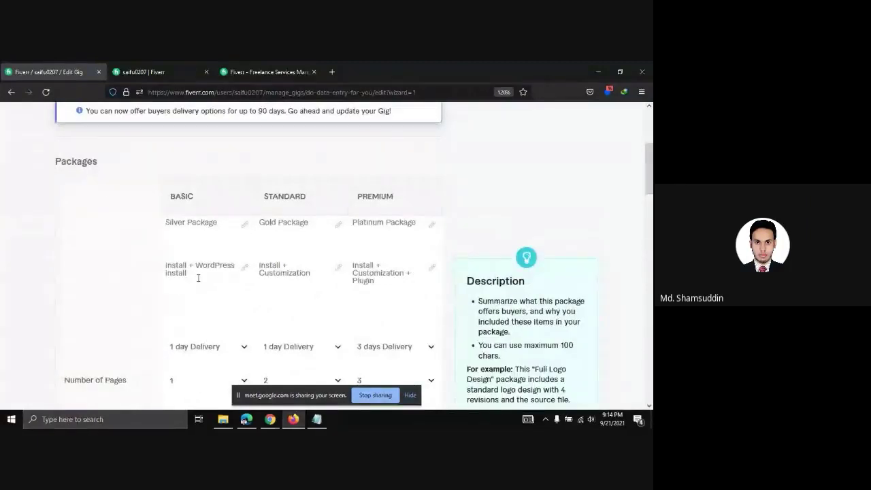
pyautogui.scroll(-1, 196, 283)
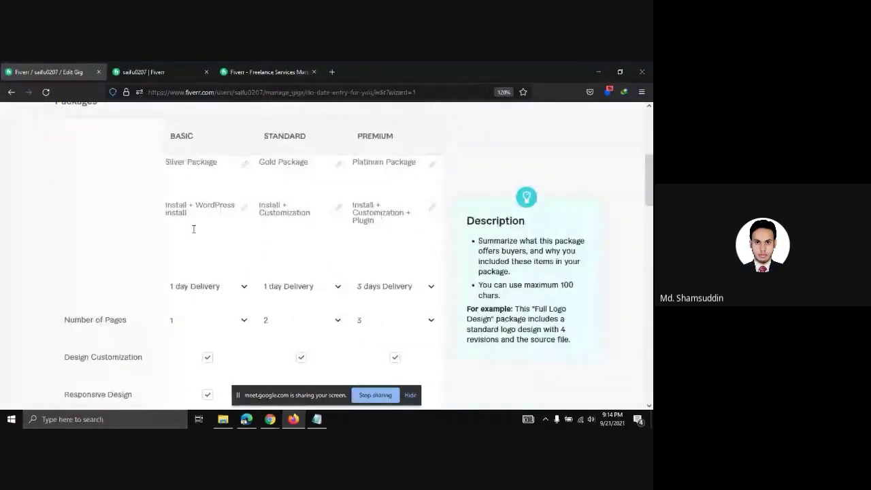
pyautogui.scroll(-2, 193, 231)
pyautogui.scroll(-1, 193, 236)
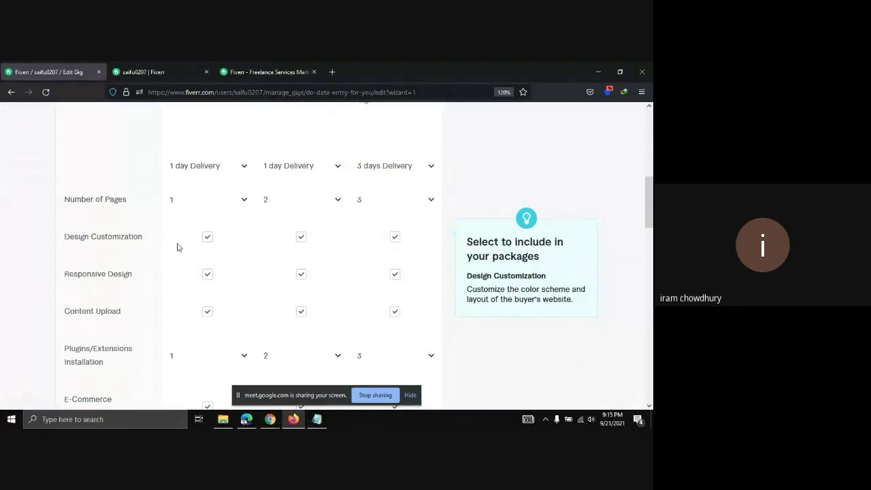
pyautogui.scroll(-2, 177, 247)
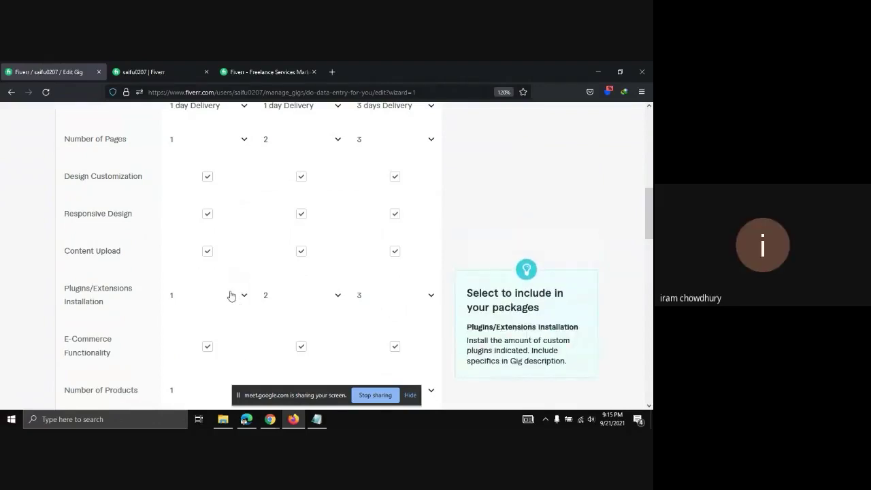
pyautogui.scroll(2, 229, 296)
pyautogui.scroll(-3, 126, 351)
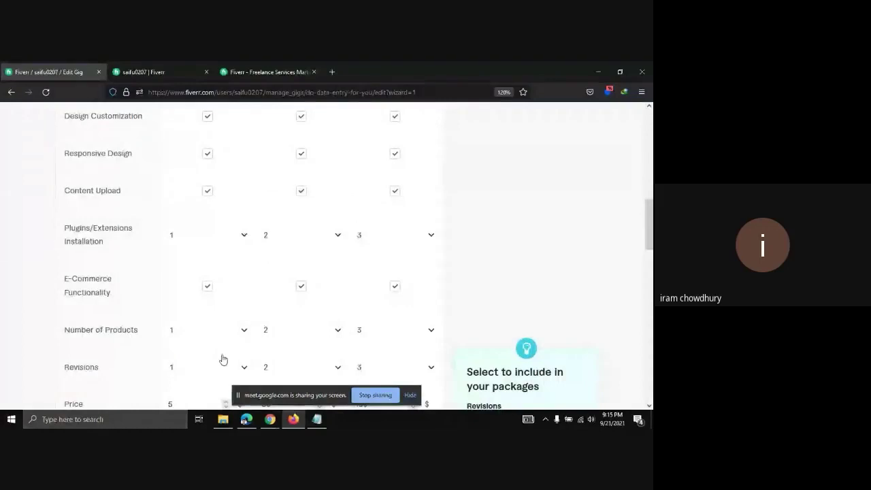
pyautogui.scroll(3, 146, 288)
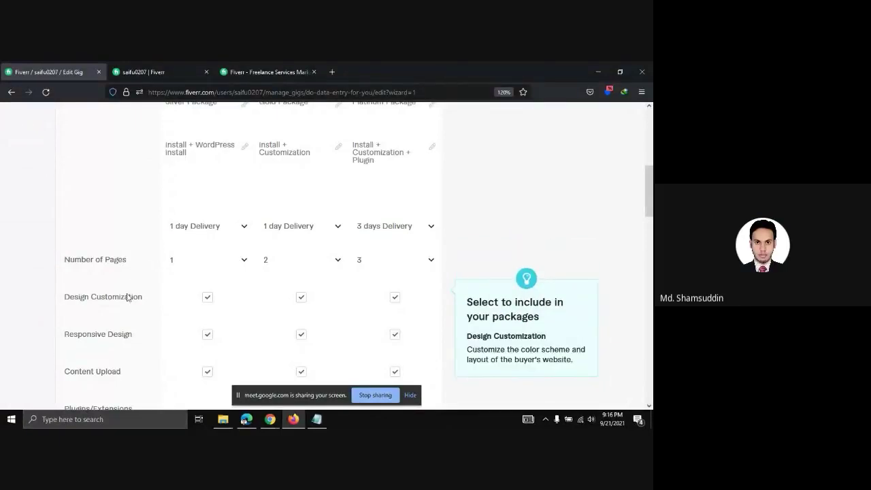
pyautogui.scroll(-3, 129, 286)
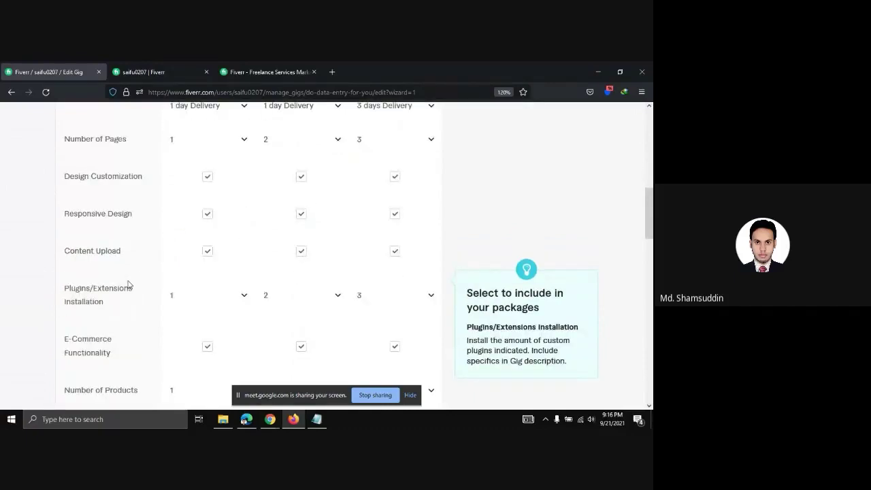
pyautogui.scroll(-1, 129, 286)
pyautogui.scroll(-3, 128, 285)
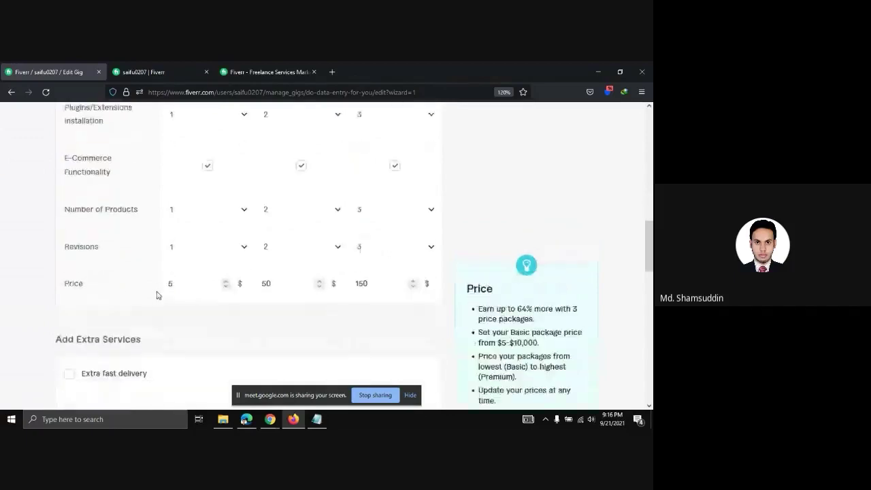
# Re-enter the Standard package's price as $50 and set the Premium package's price to $100
pyautogui.click(185, 287)
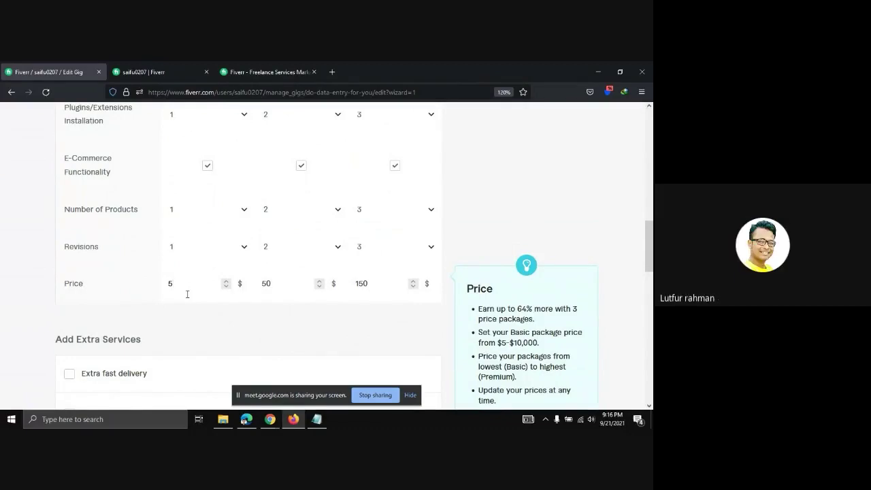
pyautogui.click(261, 281)
pyautogui.press('BackSpace')
pyautogui.press('BackSpace')
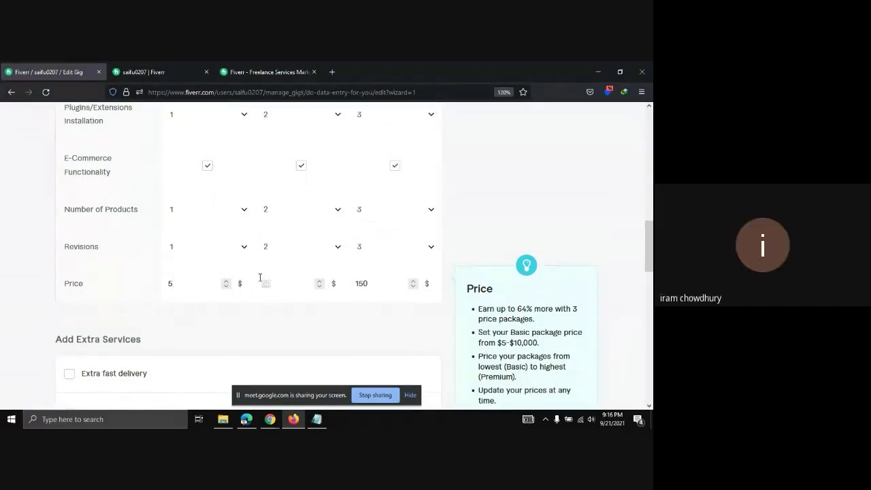
pyautogui.moveTo(376, 284); pyautogui.dragTo(353, 285)
pyautogui.moveTo(277, 284); pyautogui.dragTo(240, 296)
pyautogui.moveTo(379, 286); pyautogui.dragTo(353, 285)
pyautogui.write('15')
pyautogui.moveTo(284, 283); pyautogui.dragTo(247, 286)
pyautogui.write('50')
pyautogui.moveTo(367, 284); pyautogui.dragTo(346, 282)
pyautogui.write('100')
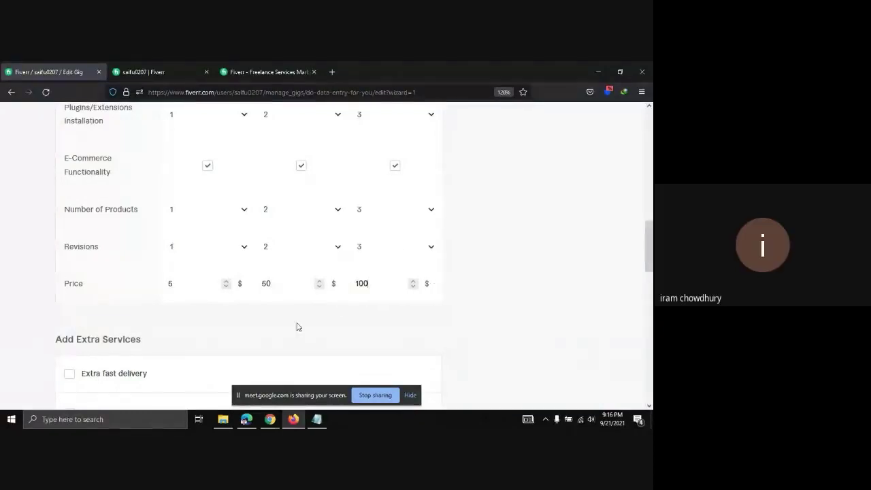
pyautogui.scroll(-2, 295, 328)
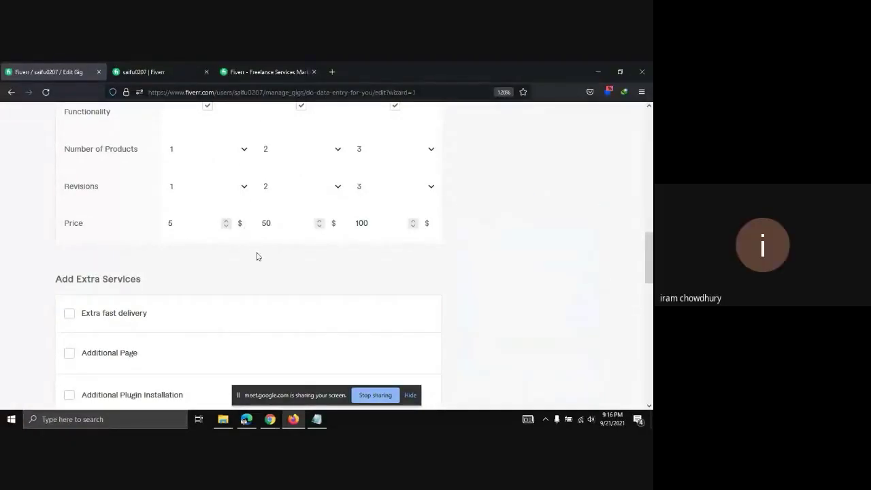
pyautogui.scroll(4, 252, 274)
pyautogui.scroll(8, 253, 276)
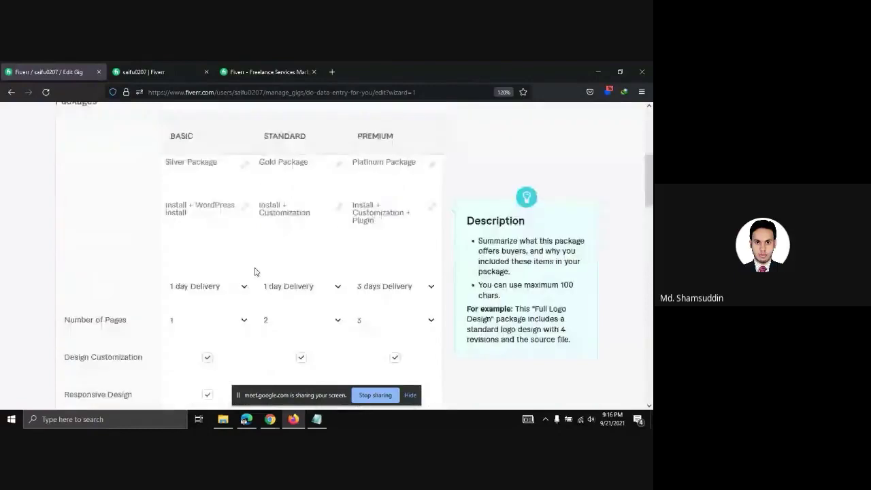
pyautogui.scroll(2, 254, 272)
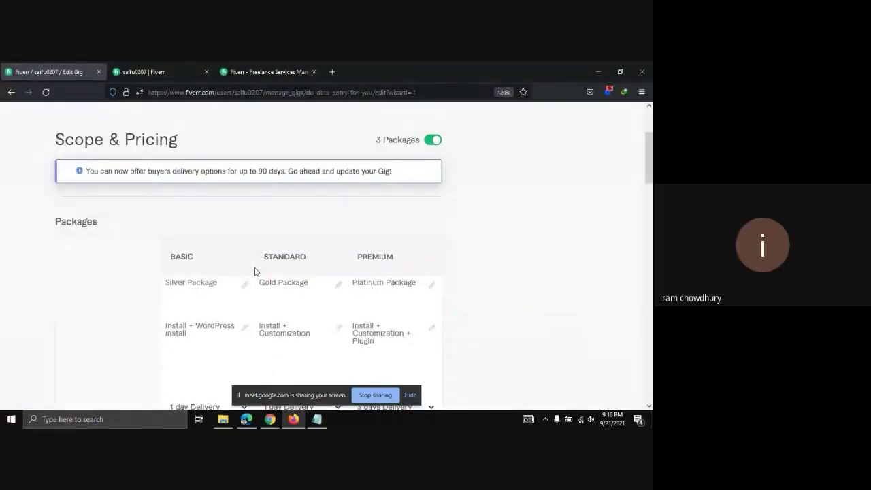
pyautogui.scroll(-8, 255, 271)
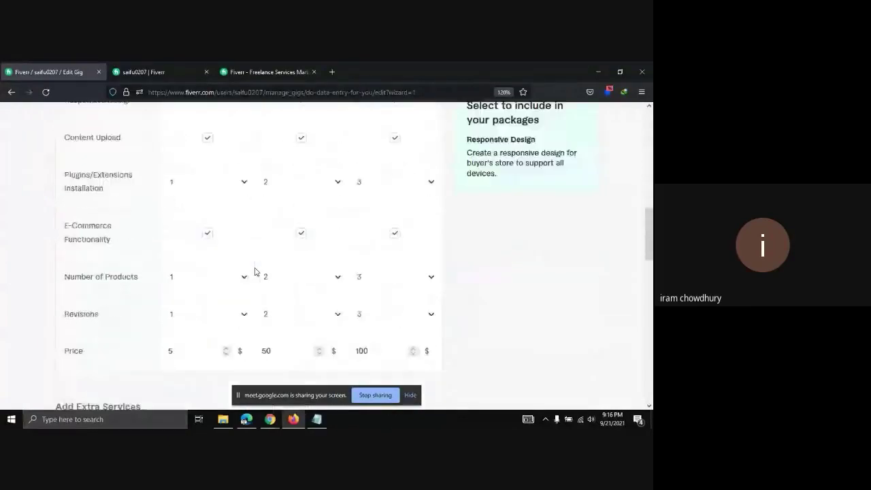
# Turn on the Extra fast delivery service to examine its per-package delivery and price options, and turn it off again
pyautogui.scroll(-1, 255, 272)
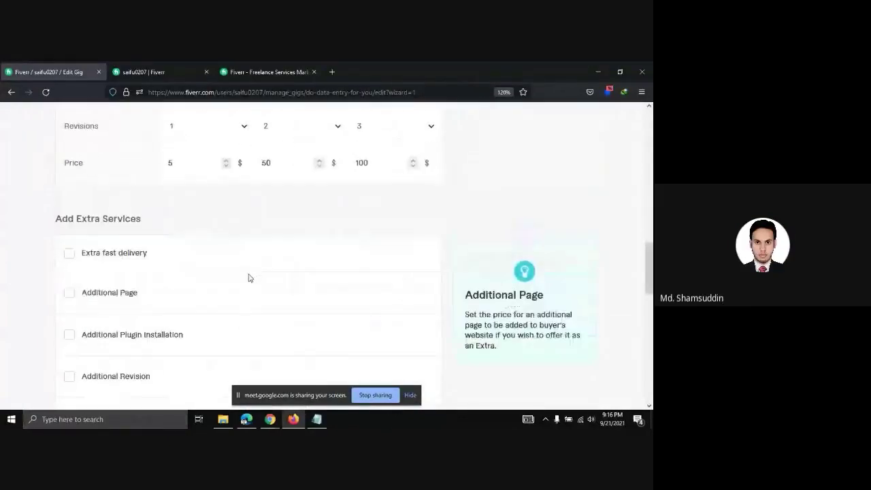
pyautogui.scroll(-1, 179, 311)
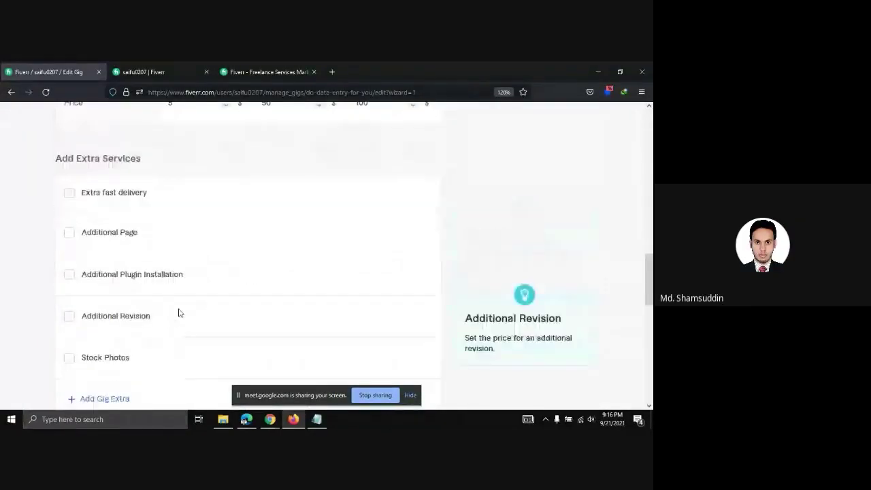
pyautogui.scroll(-1, 179, 312)
pyautogui.scroll(1, 177, 312)
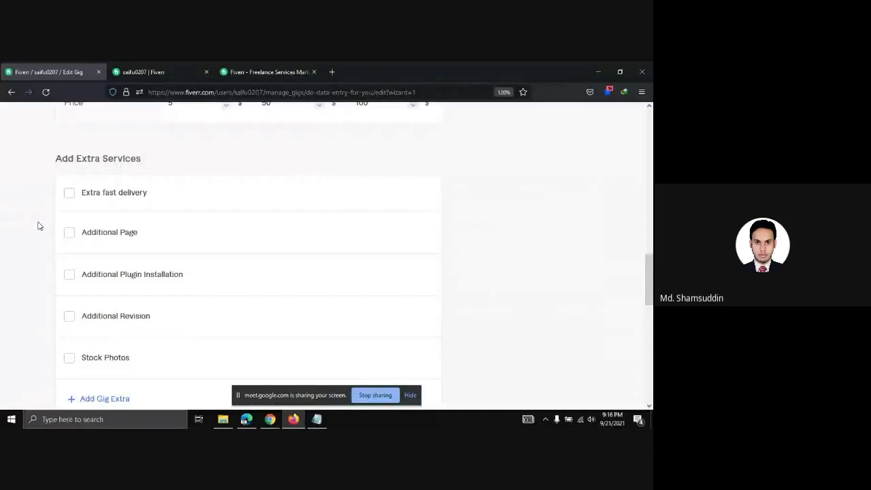
pyautogui.click(70, 194)
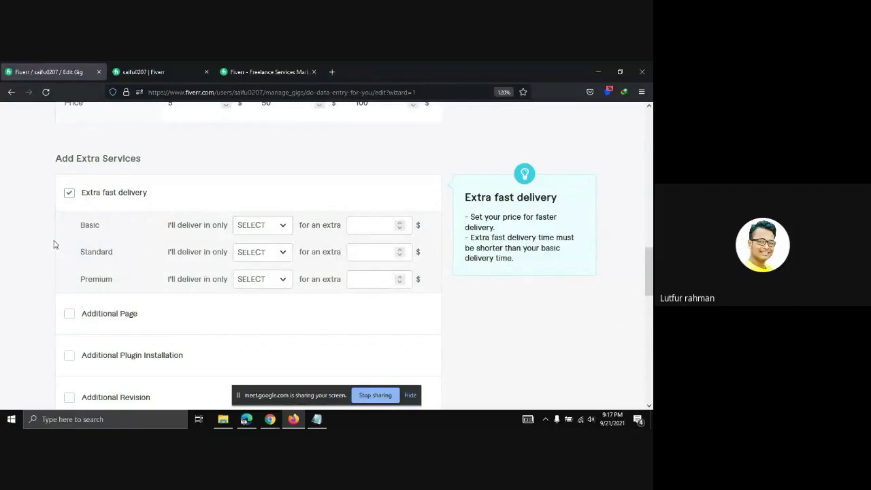
pyautogui.click(256, 232)
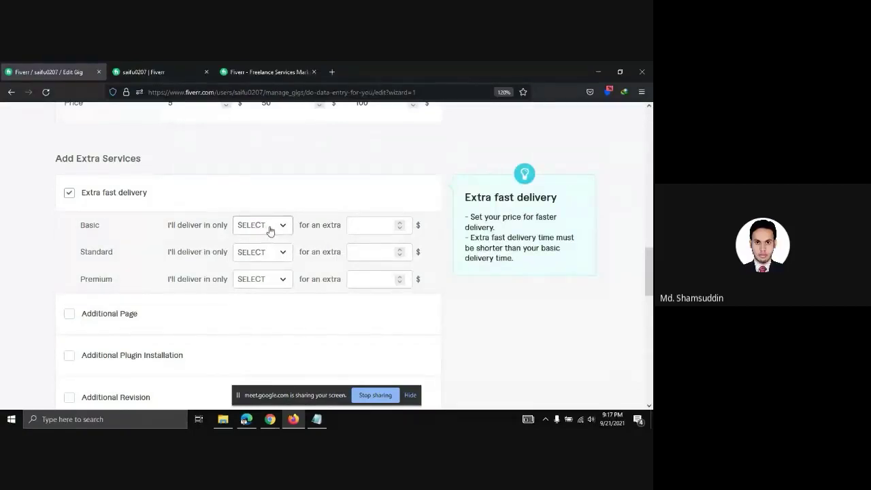
pyautogui.click(68, 193)
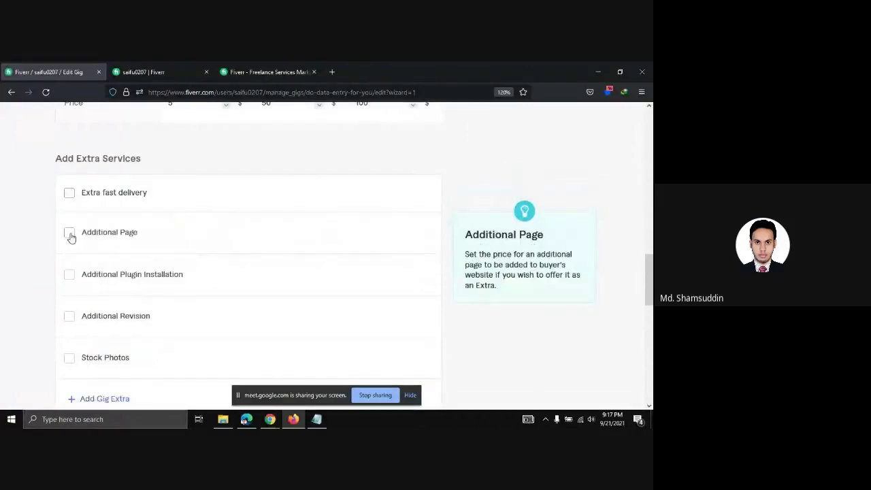
# Turn on the Additional Page extra to compare it with the package features, and turn it off again
pyautogui.click(69, 233)
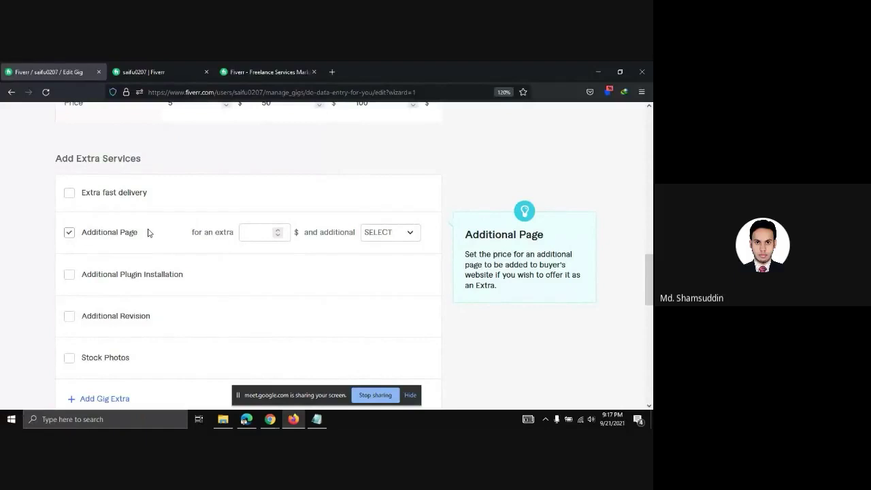
pyautogui.scroll(2, 148, 233)
pyautogui.scroll(4, 175, 304)
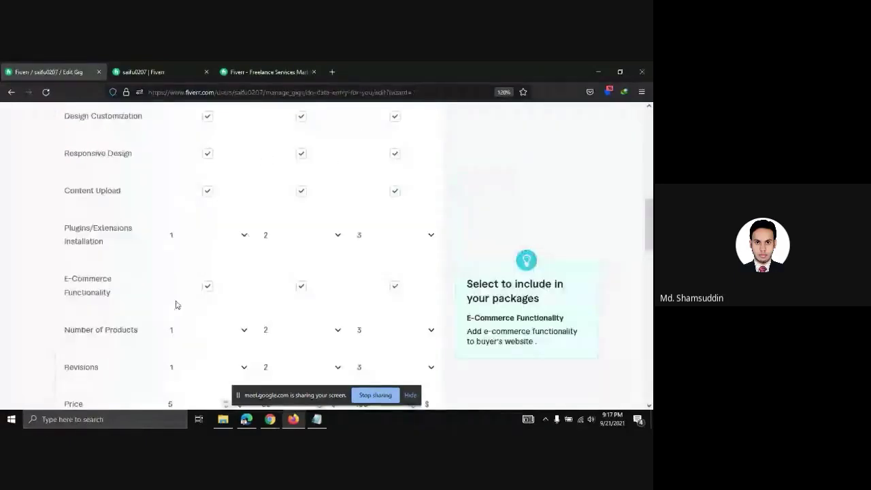
pyautogui.scroll(-3, 175, 304)
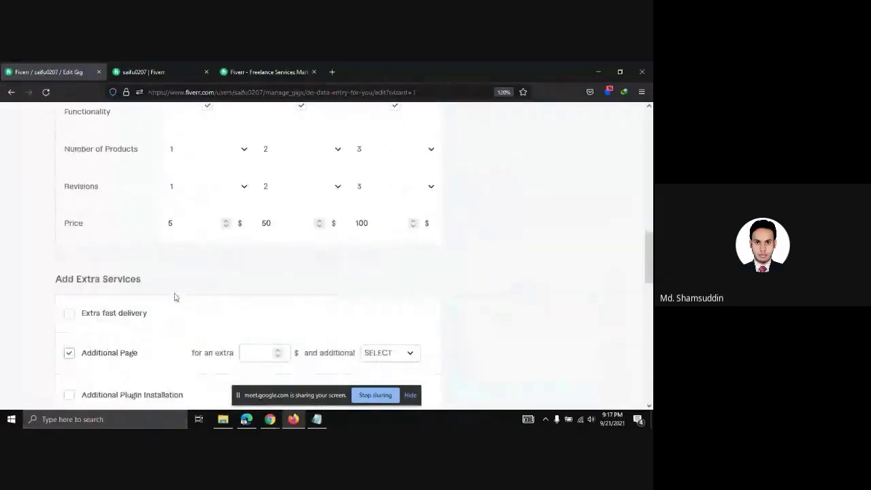
pyautogui.scroll(-4, 174, 300)
pyautogui.moveTo(259, 234)
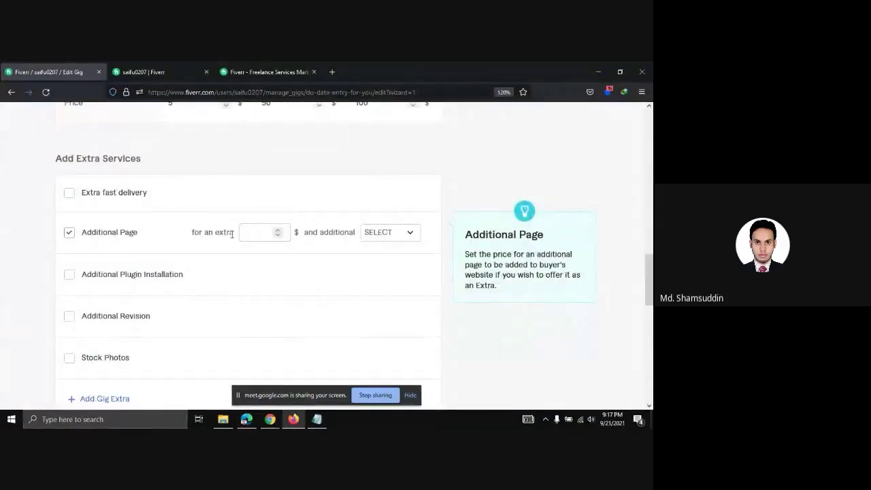
pyautogui.click(70, 234)
# Turn on the Additional Revision extra to compare it with the packages' revision counts, and turn it off again
pyautogui.scroll(-2, 56, 297)
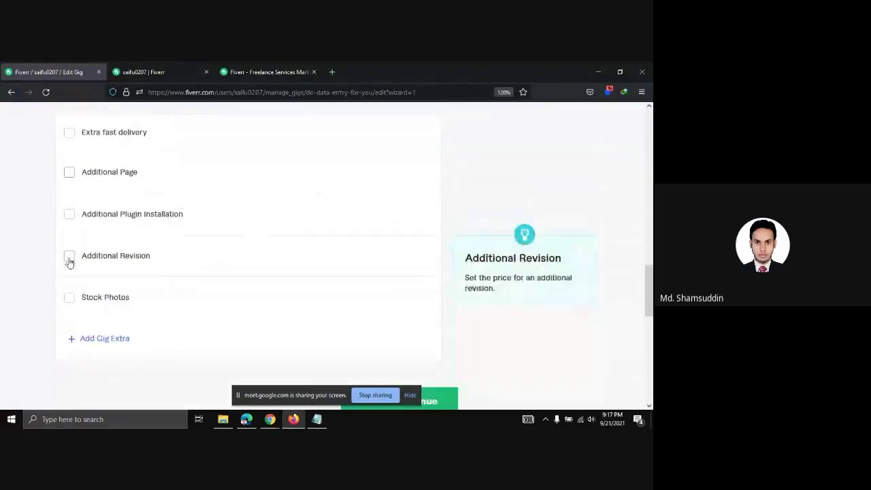
pyautogui.click(69, 258)
pyautogui.click(69, 259)
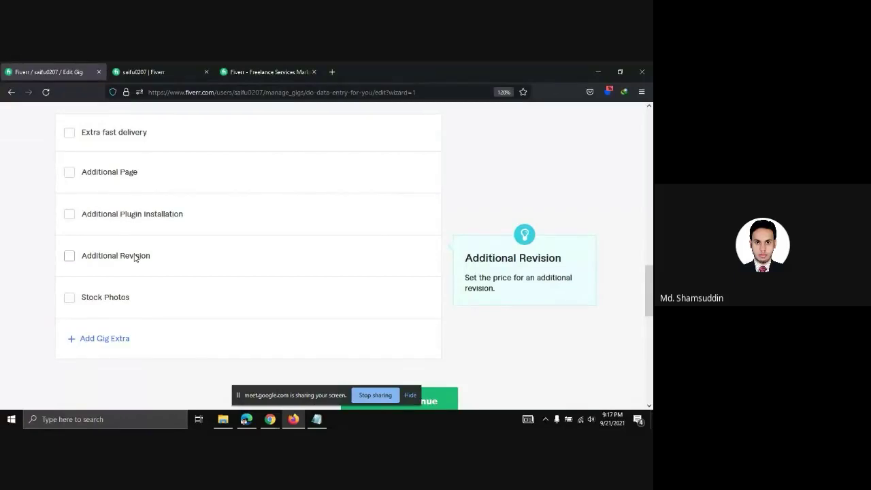
pyautogui.click(124, 258)
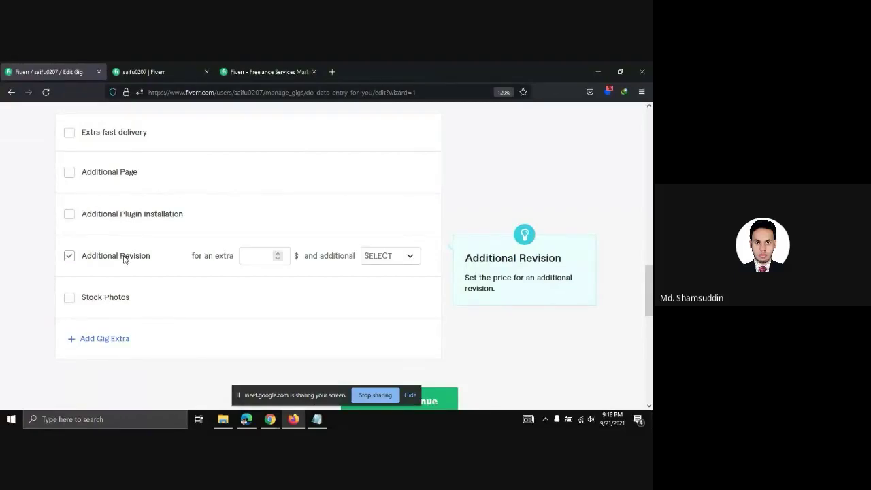
pyautogui.scroll(3, 152, 258)
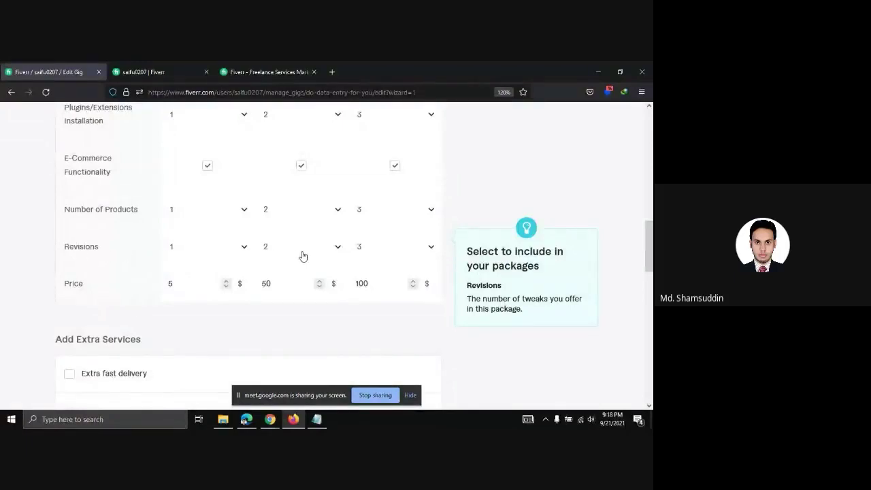
pyautogui.scroll(-3, 252, 313)
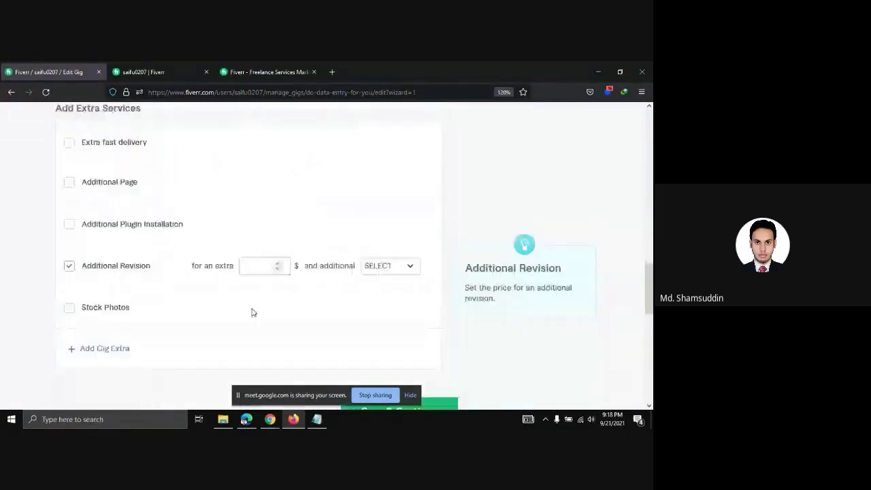
pyautogui.scroll(-1, 252, 312)
pyautogui.click(69, 195)
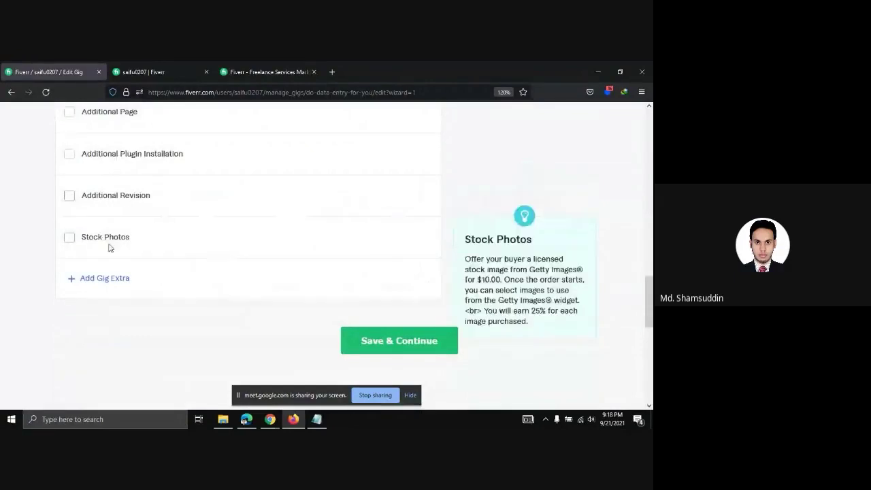
# Save the gig's pricing without any extra services and continue to the Description & FAQ section
pyautogui.scroll(2, 109, 248)
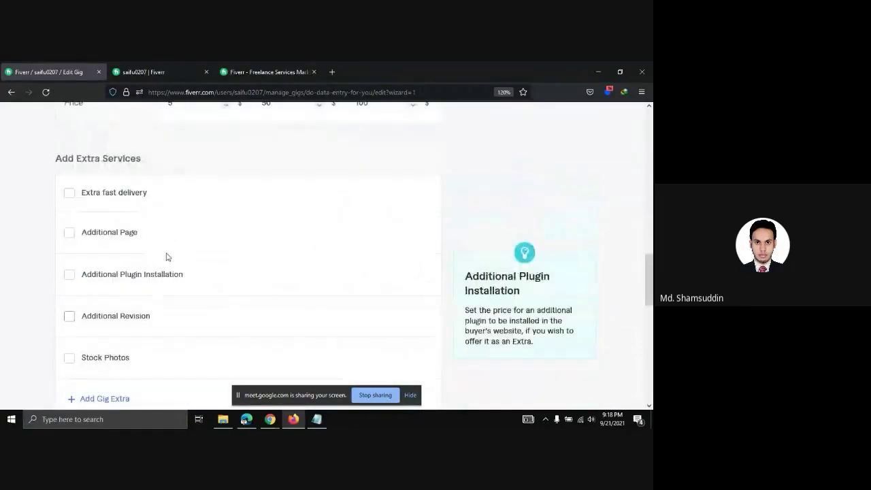
pyautogui.scroll(-2, 253, 208)
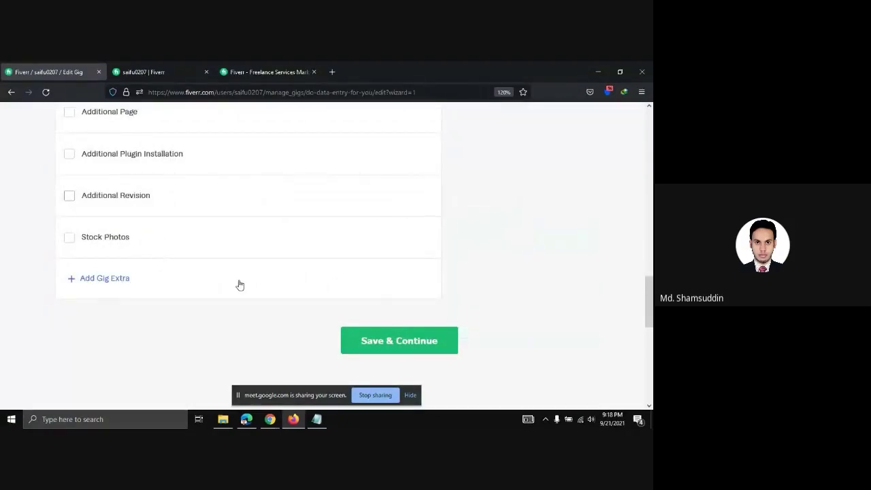
pyautogui.scroll(3, 265, 276)
pyautogui.scroll(-3, 267, 275)
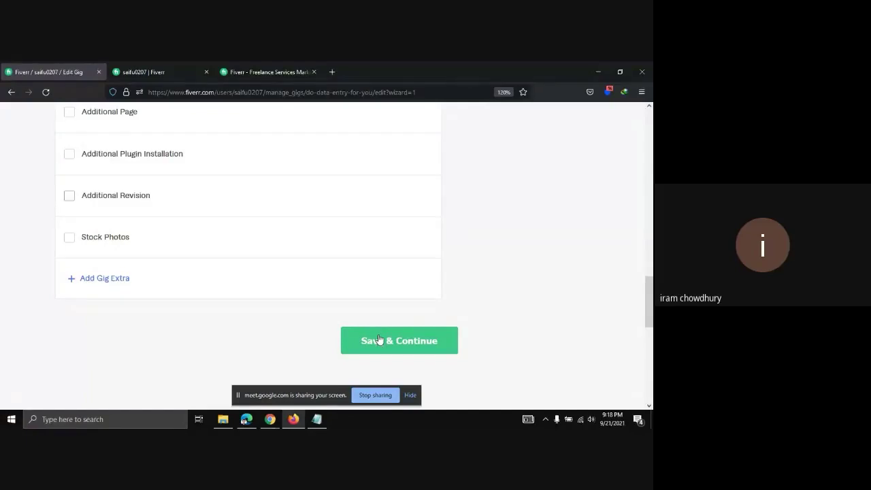
pyautogui.click(379, 336)
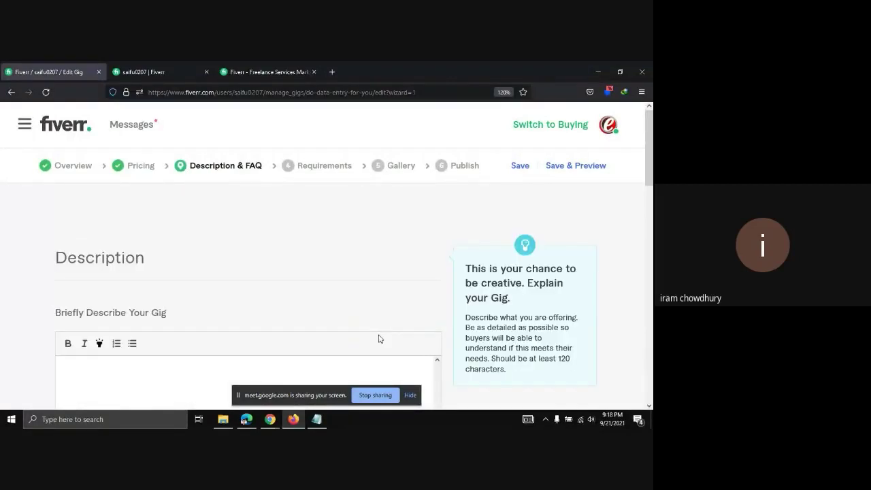
# Examine the Description & FAQ section and open the empty gig description for editing
pyautogui.scroll(-3, 379, 339)
pyautogui.moveTo(324, 425)
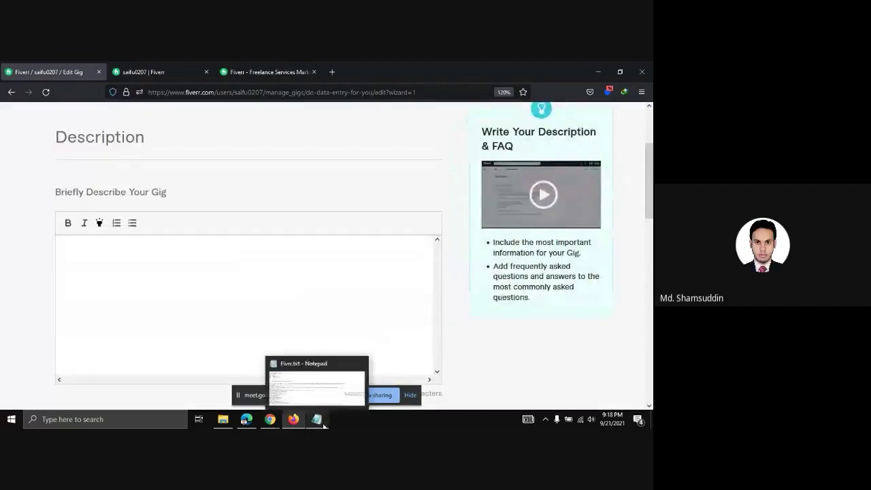
pyautogui.click(227, 271)
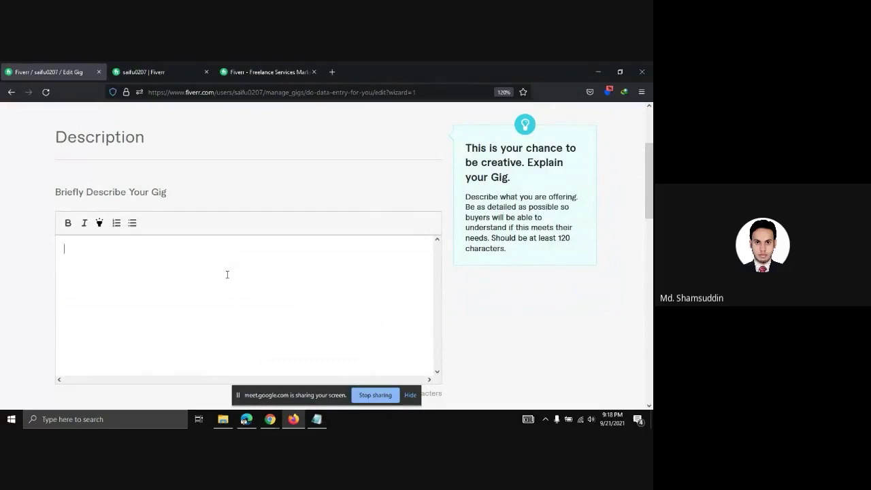
pyautogui.scroll(3, 227, 274)
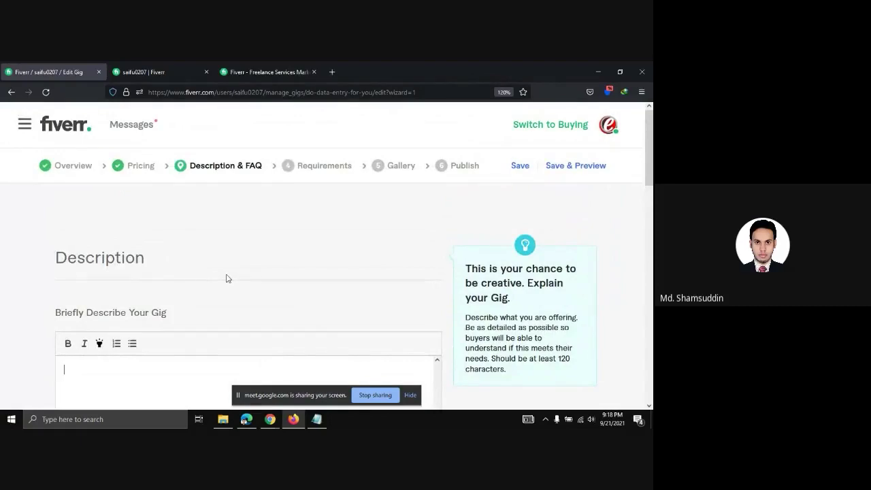
pyautogui.click(229, 165)
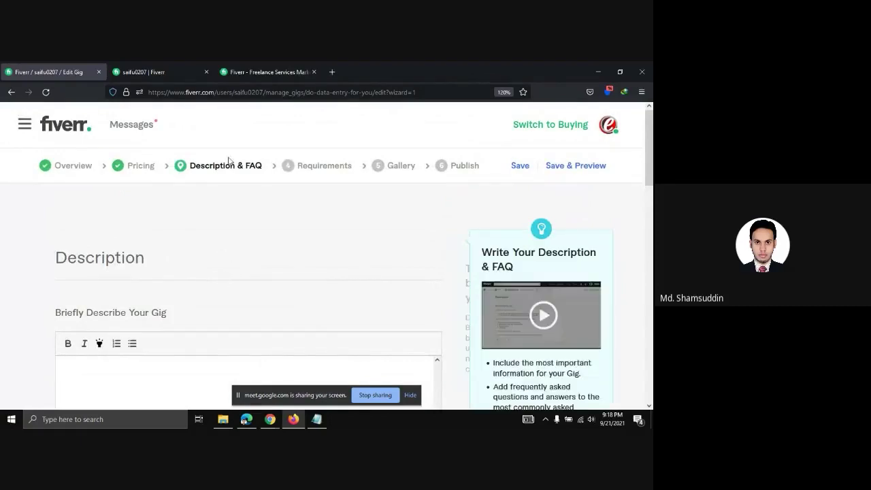
pyautogui.click(247, 354)
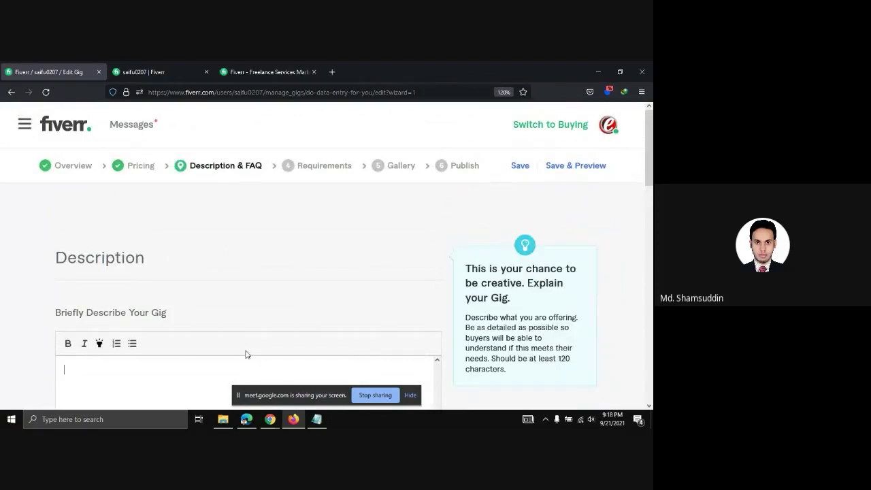
# Switch to the Google Meet call in Chrome and stop sharing the screen
pyautogui.click(270, 419)
pyautogui.click(217, 369)
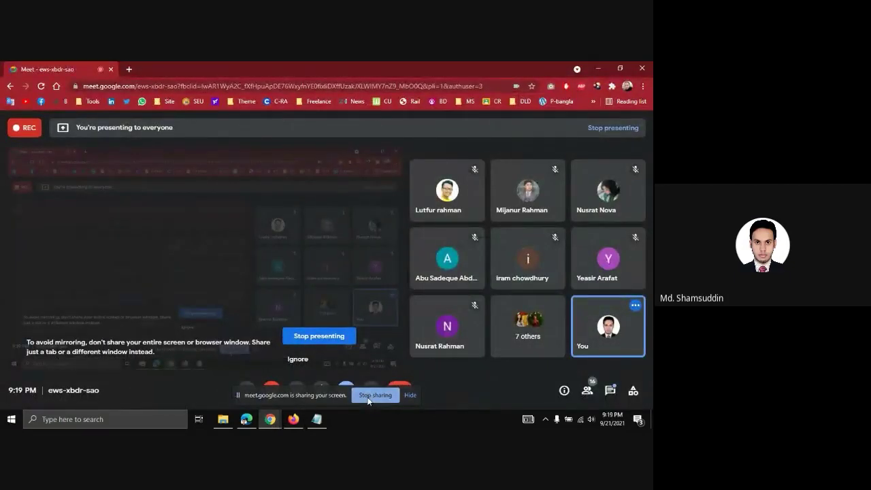
pyautogui.click(368, 399)
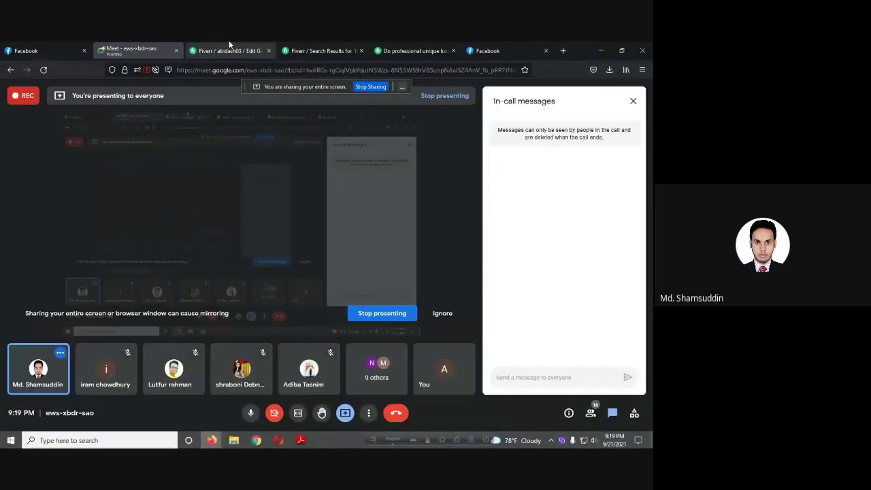
# Switch to the business card gig's pricing page and compare its Basic package title, description and features with the luxury business card gig
pyautogui.click(229, 43)
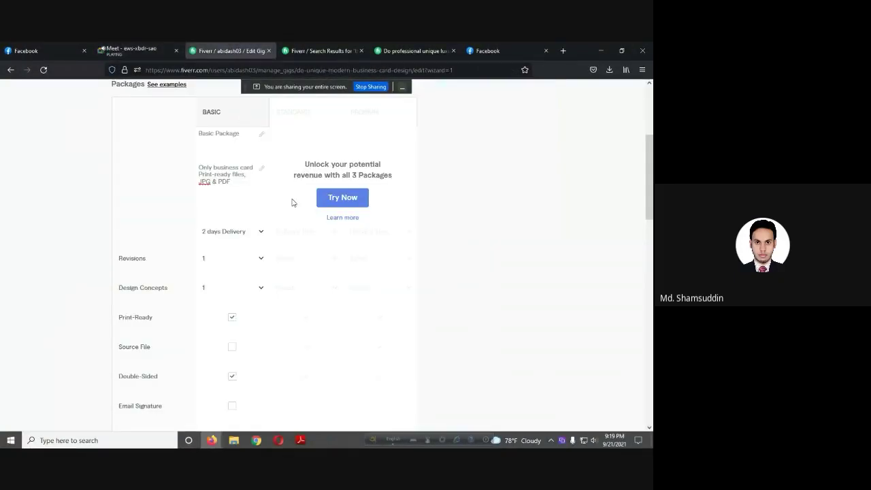
pyautogui.scroll(2, 291, 211)
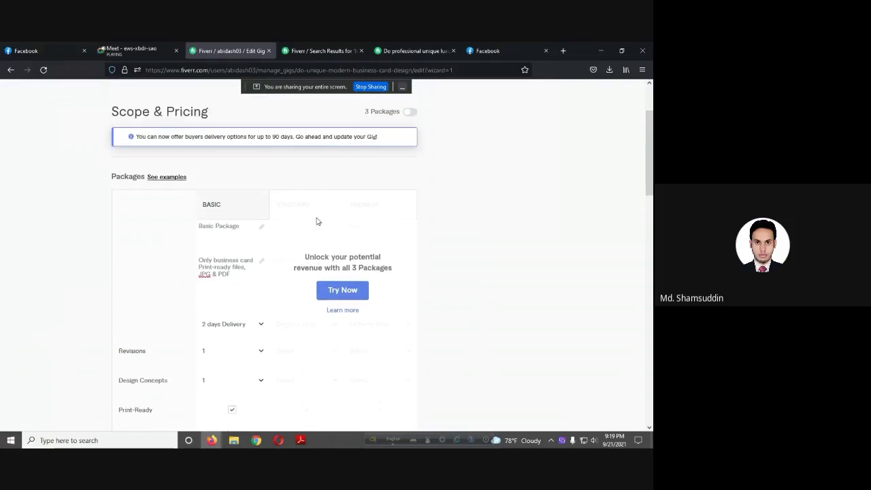
pyautogui.click(209, 229)
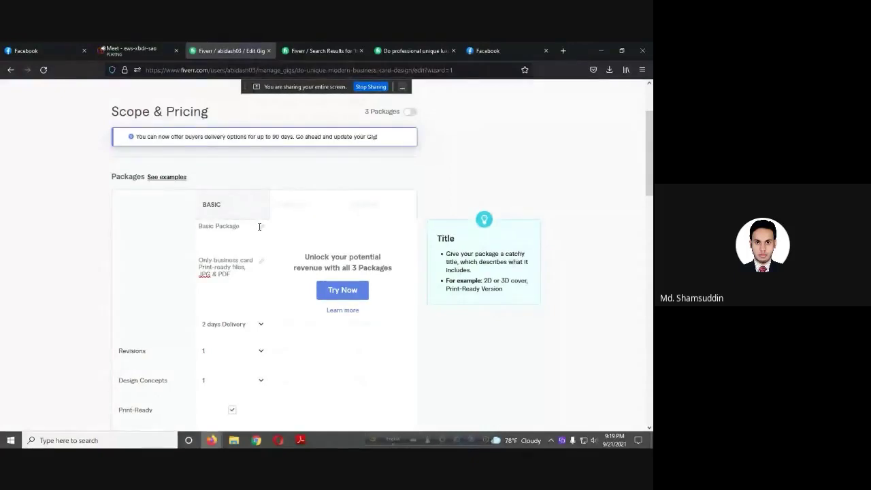
pyautogui.click(214, 263)
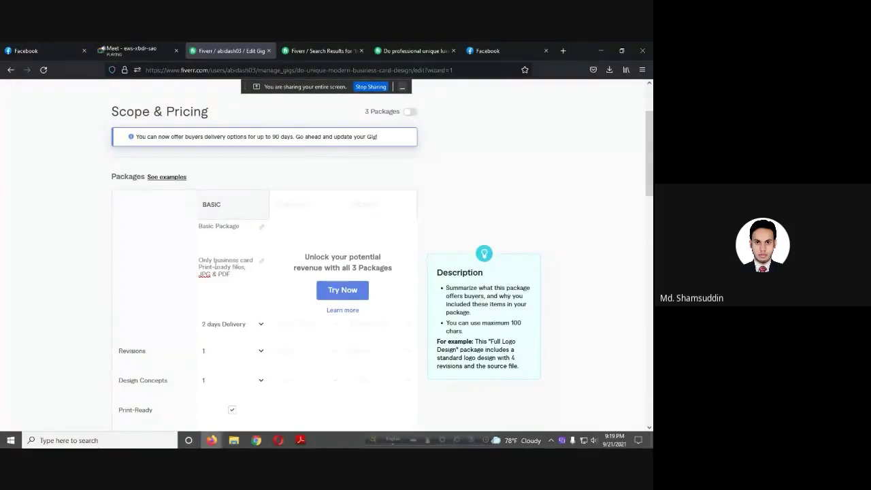
pyautogui.scroll(-3, 232, 276)
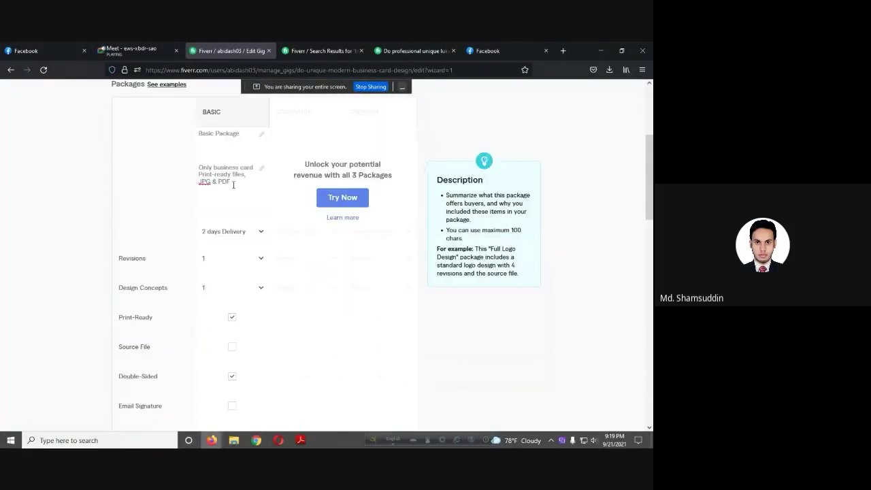
pyautogui.click(414, 51)
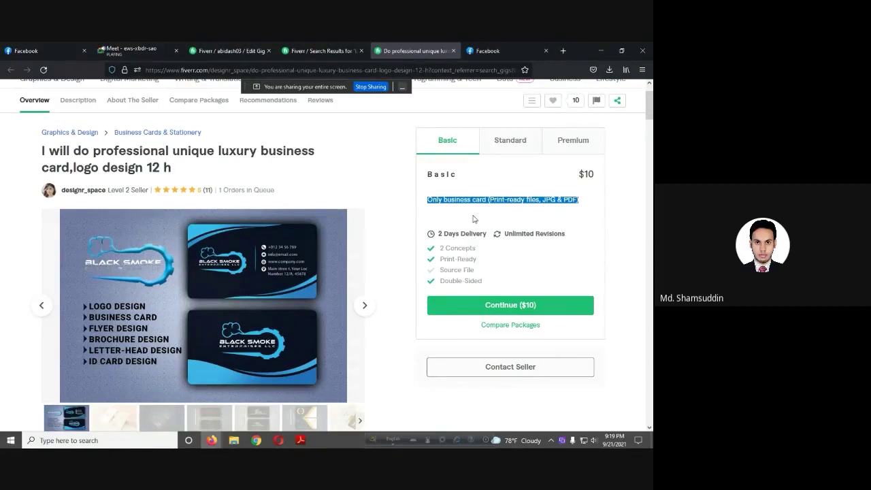
pyautogui.click(239, 50)
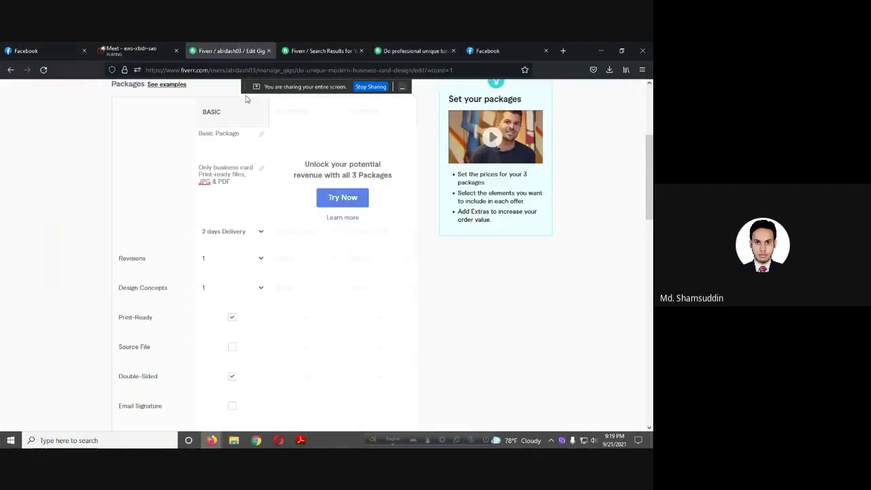
pyautogui.scroll(3, 306, 225)
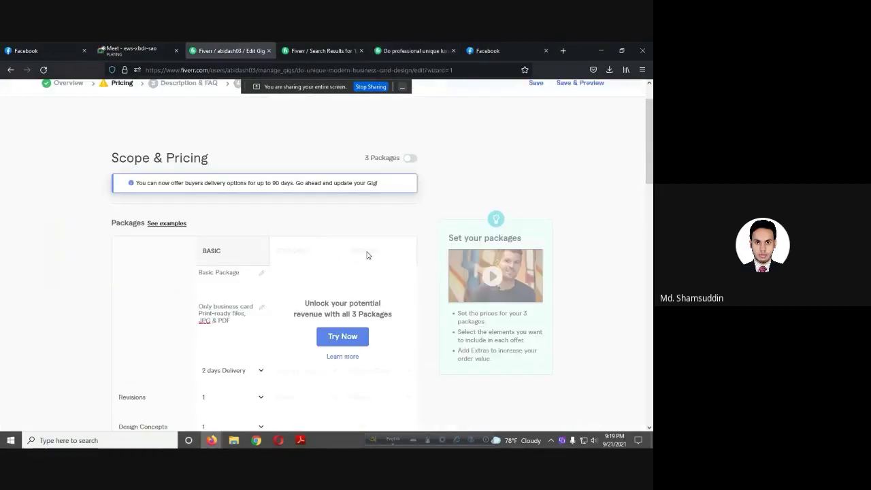
# Try the three-package option and examine the Basic package's description, delivery time, revisions, design concepts and included features
pyautogui.click(408, 159)
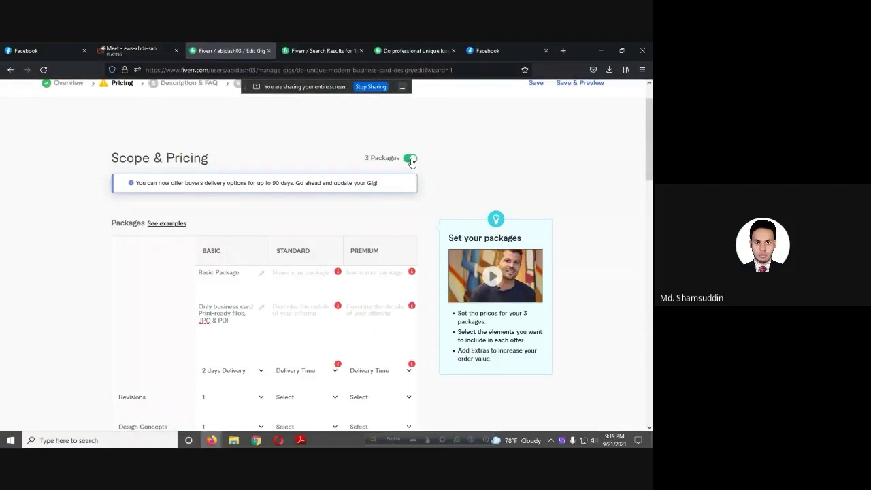
pyautogui.click(411, 160)
pyautogui.scroll(-3, 341, 216)
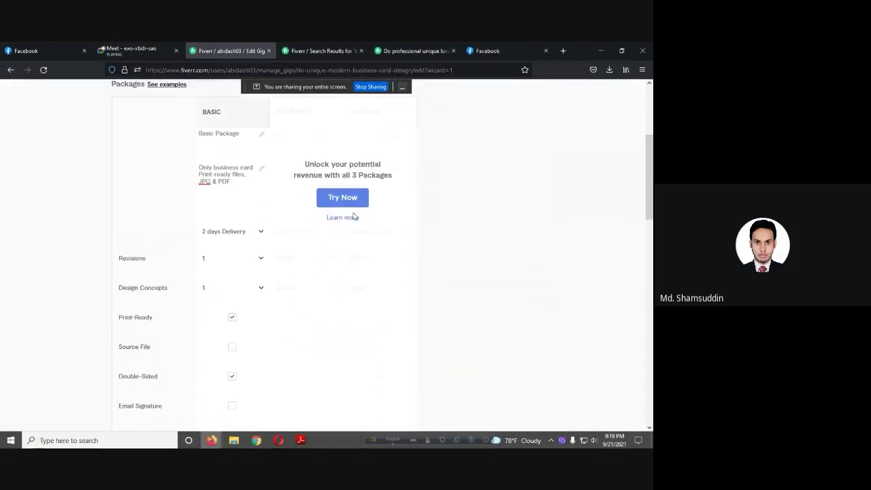
pyautogui.scroll(-2, 353, 217)
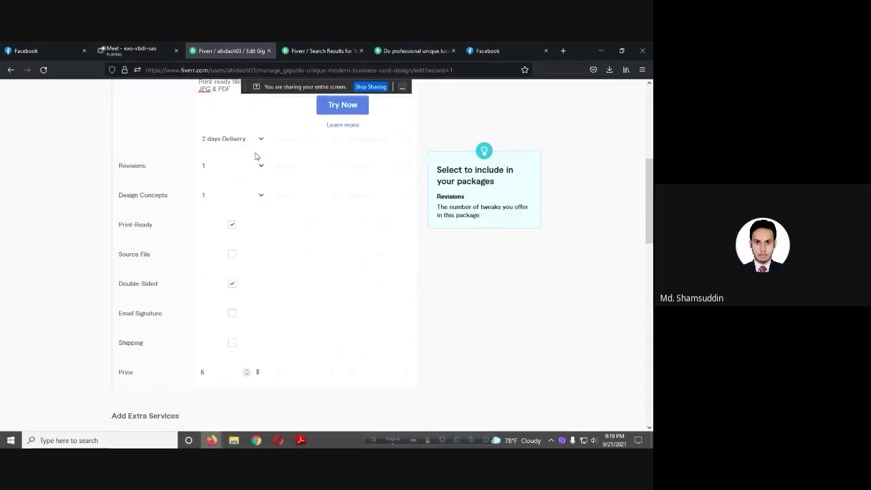
pyautogui.click(246, 205)
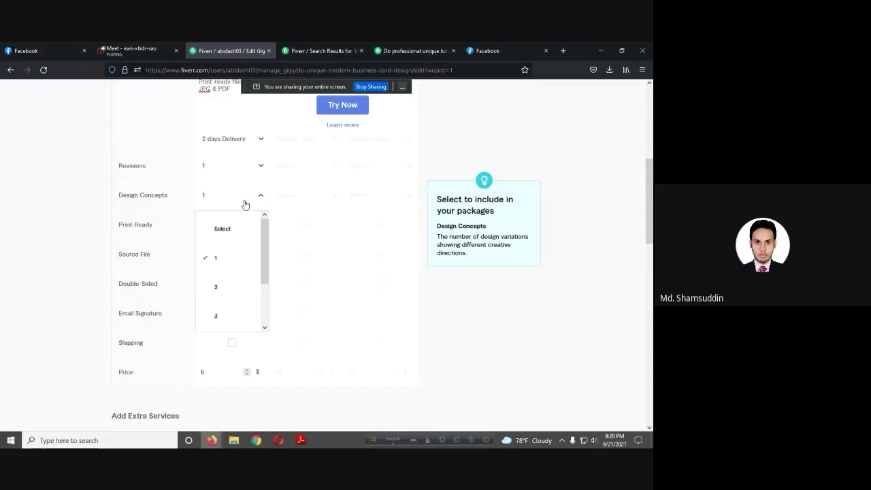
pyautogui.click(245, 204)
pyautogui.scroll(5, 245, 204)
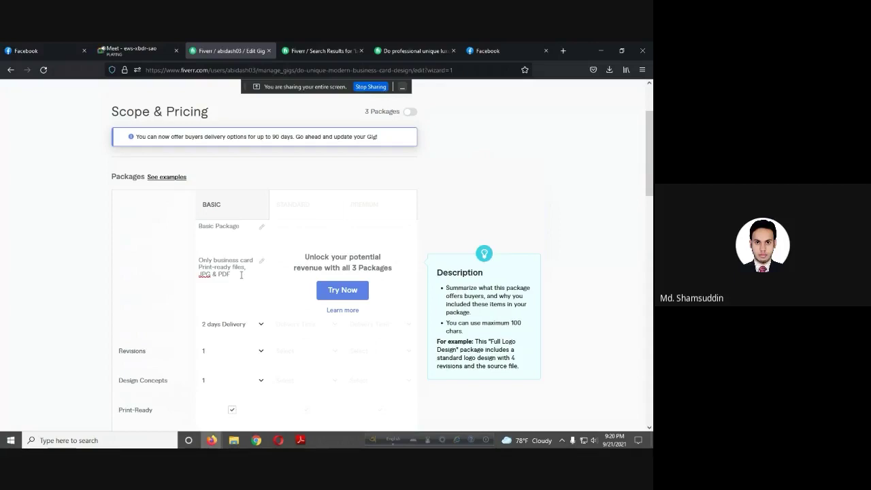
pyautogui.scroll(-1, 244, 275)
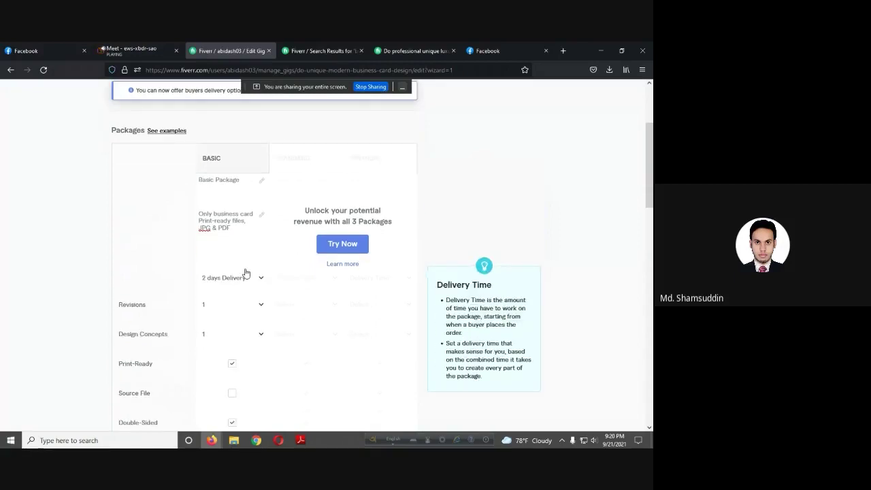
pyautogui.scroll(-1, 248, 274)
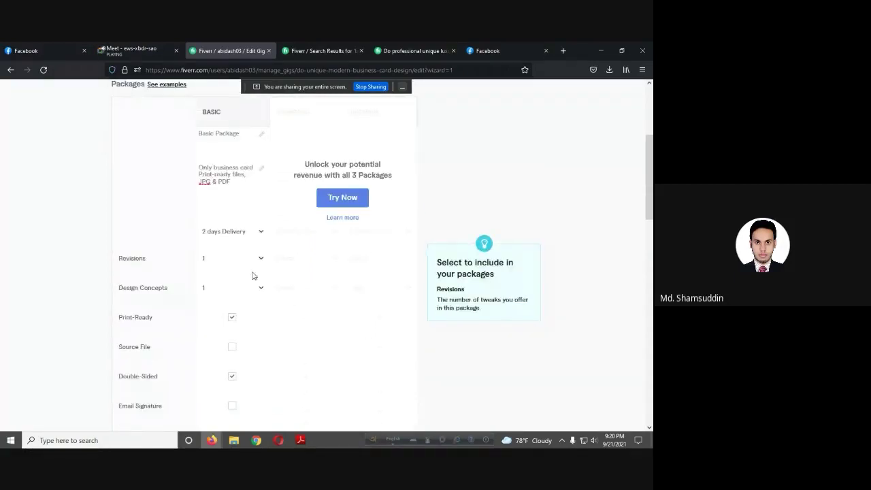
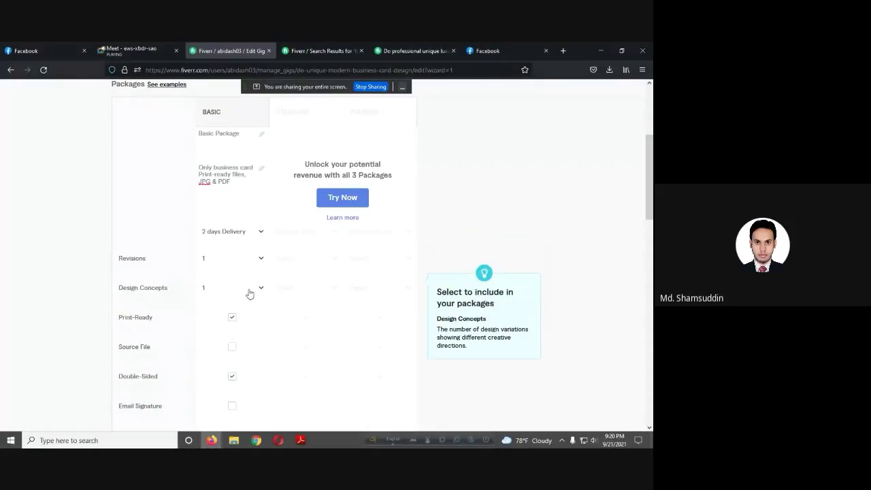
# Set the Basic package's design concepts to 3 and include the source file
pyautogui.click(246, 290)
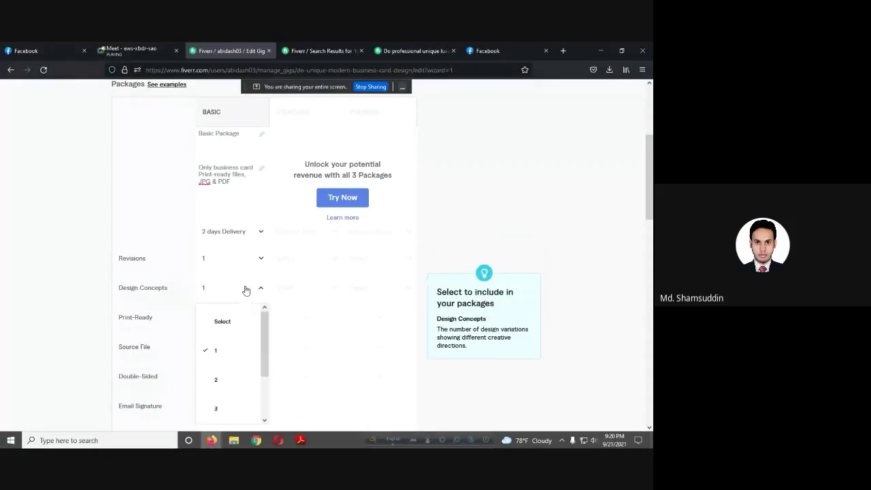
pyautogui.click(228, 410)
pyautogui.scroll(-1, 308, 290)
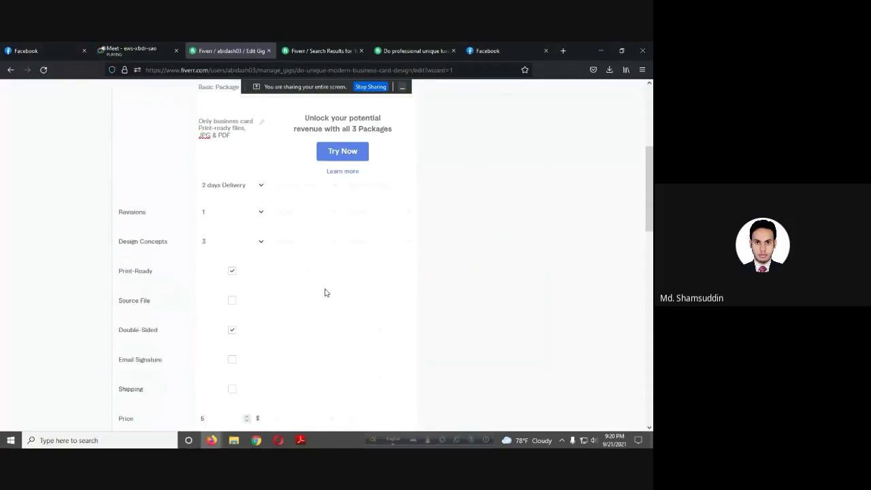
pyautogui.scroll(-1, 323, 289)
pyautogui.moveTo(228, 255)
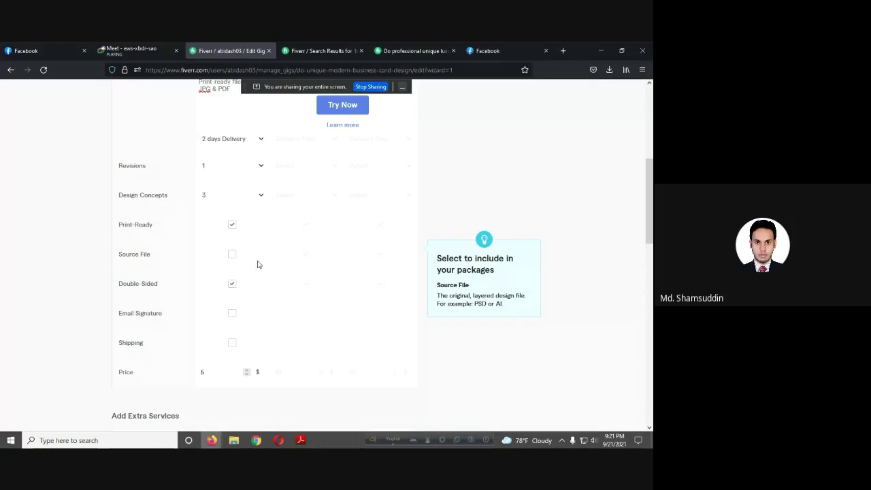
pyautogui.click(141, 45)
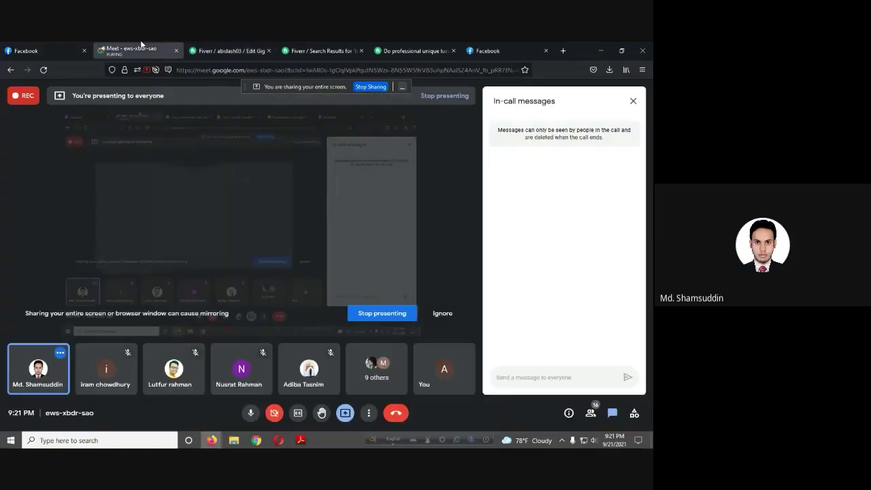
pyautogui.click(225, 46)
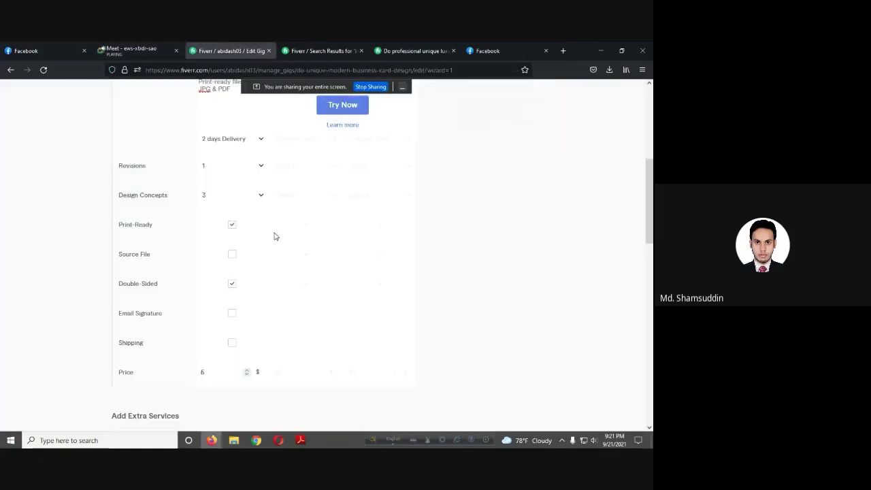
pyautogui.scroll(-2, 295, 229)
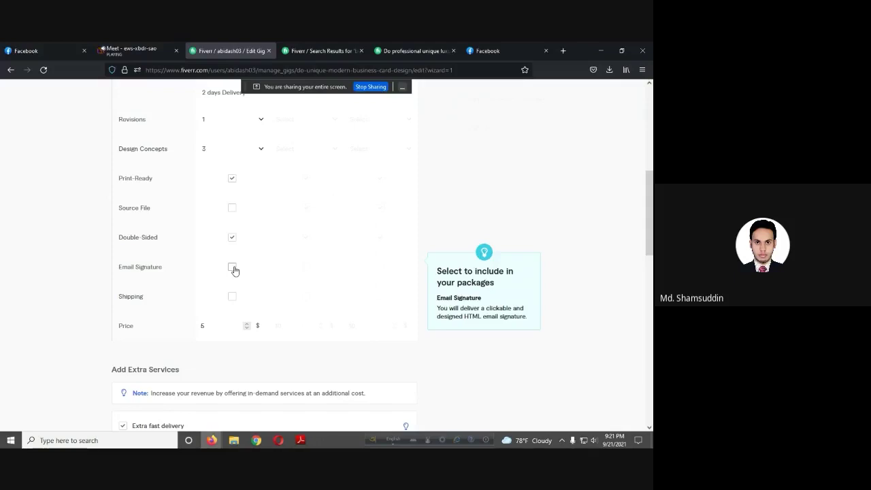
pyautogui.click(232, 210)
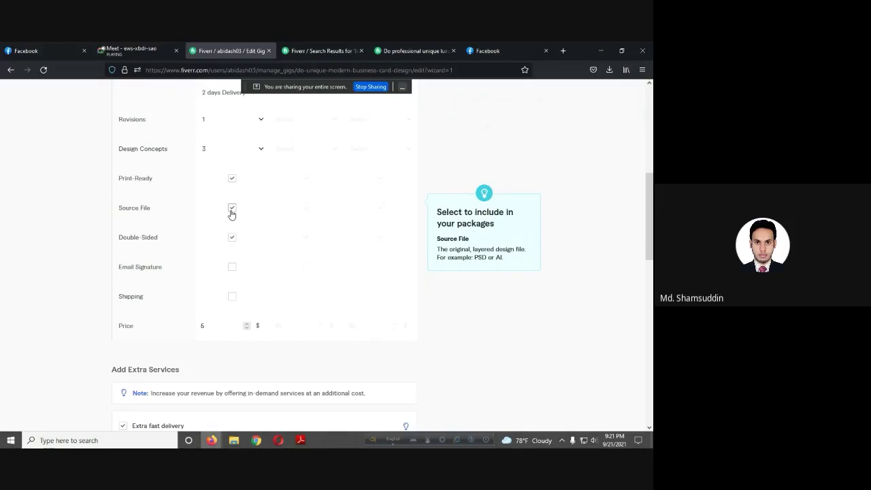
# Add PSD between JPG and PDF in the Basic package's description
pyautogui.scroll(3, 251, 225)
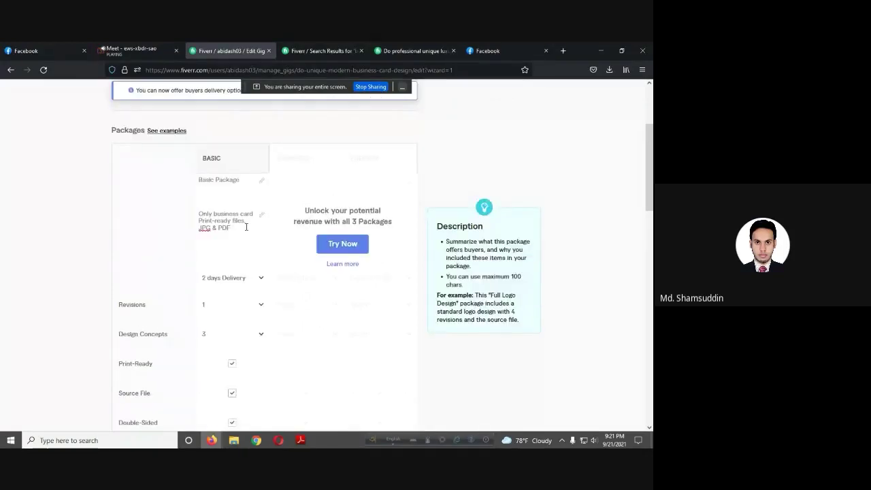
pyautogui.click(246, 227)
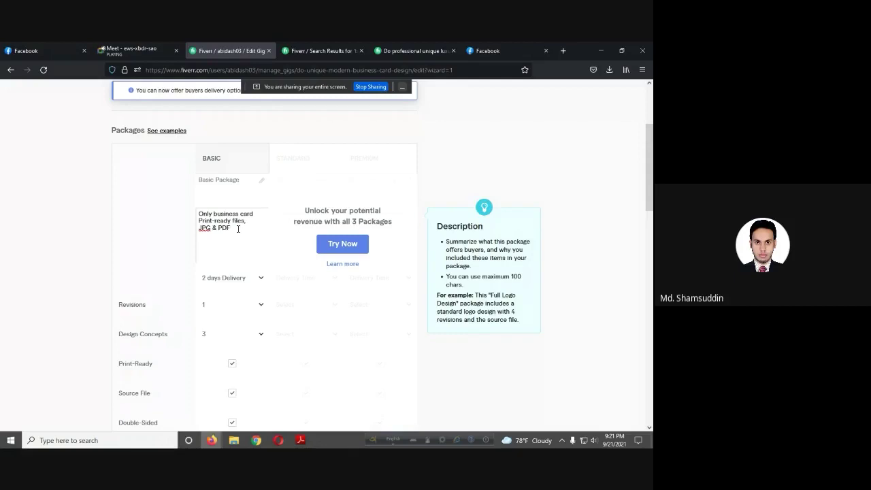
pyautogui.press('Left')
pyautogui.press('Left')
pyautogui.press('Left')
pyautogui.press('Left')
pyautogui.press('Left')
pyautogui.write(',PSD')
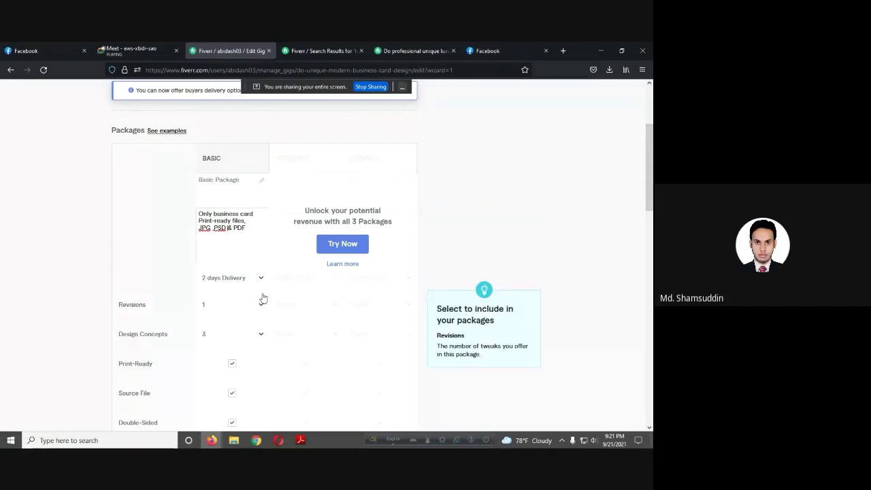
# Remove PDF from the Basic package's description so that the file list reads "JPG & PSD"
pyautogui.moveTo(248, 230); pyautogui.dragTo(232, 230)
pyautogui.press('BackSpace')
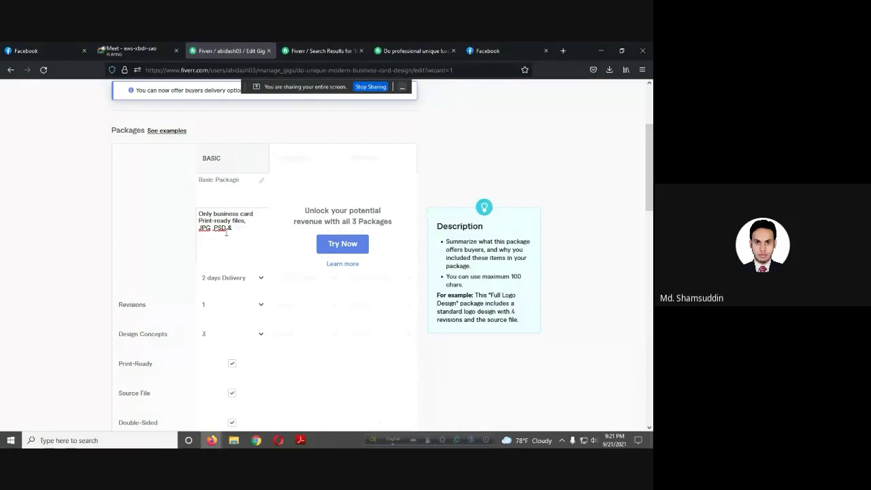
pyautogui.press('BackSpace')
pyautogui.press('BackSpace')
pyautogui.press('Left')
pyautogui.press('Left')
pyautogui.press('Left')
pyautogui.press('BackSpace')
pyautogui.write('&')
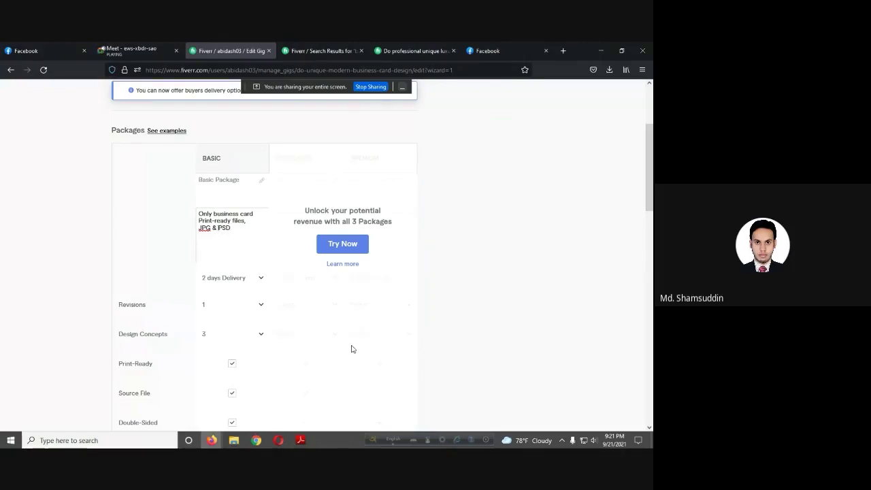
# Send "sir bujhte parsi" to everyone in the Google Meet call and return to the gig's pricing page
pyautogui.scroll(-3, 352, 349)
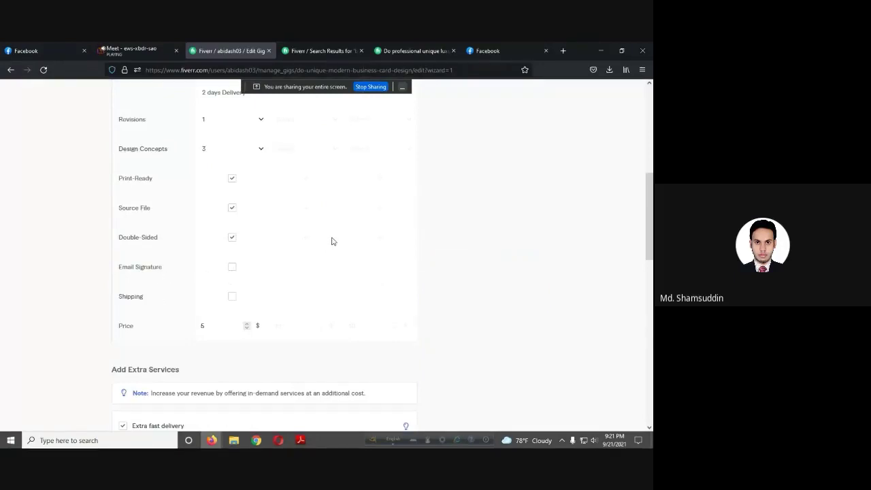
pyautogui.click(145, 43)
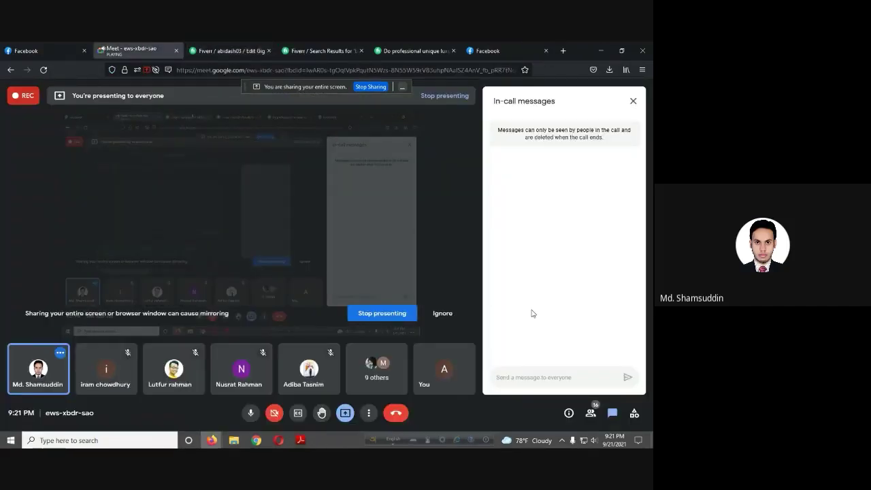
pyautogui.click(531, 376)
pyautogui.write('s')
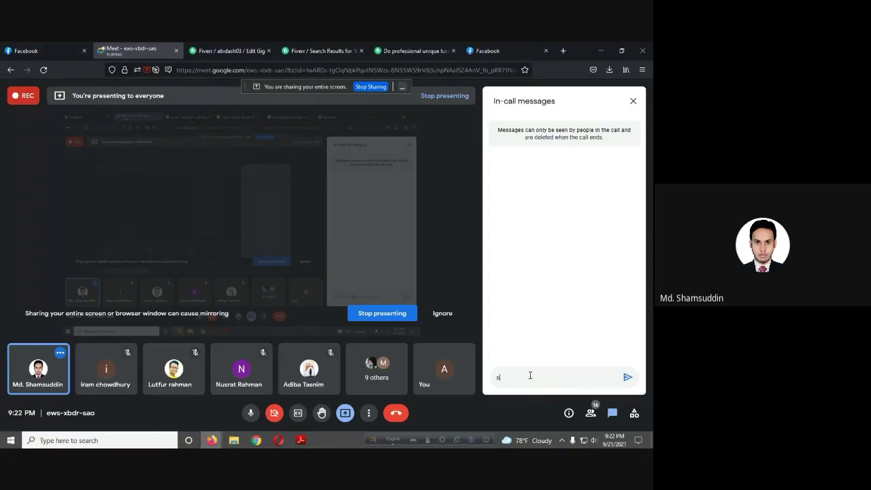
pyautogui.write('ir bujhte parsi')
pyautogui.press('Return')
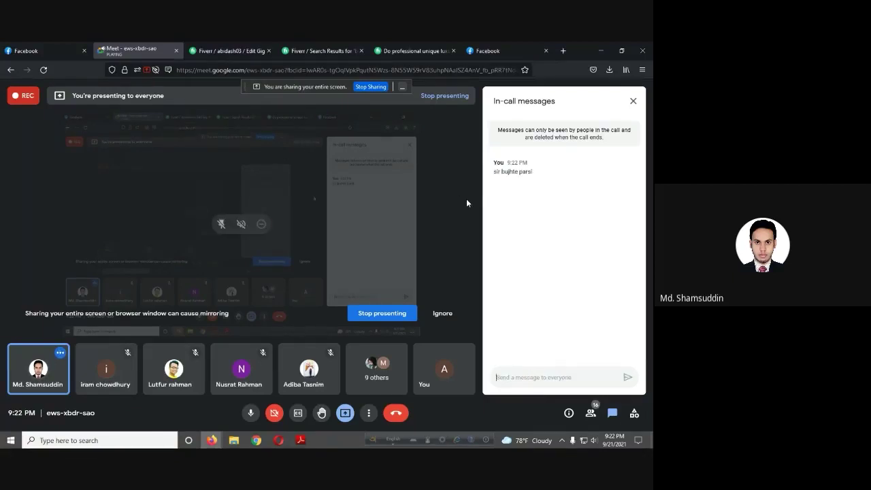
pyautogui.click(240, 50)
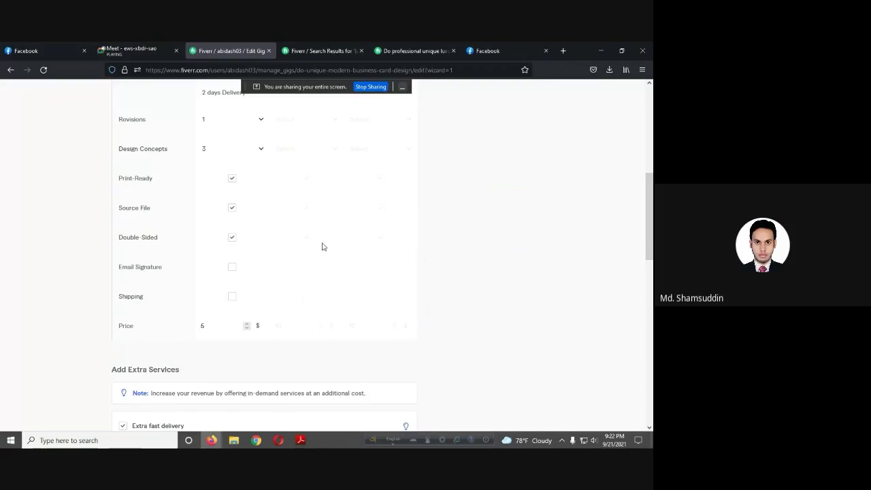
# Try including shipping in the Basic package
pyautogui.scroll(-1, 323, 247)
pyautogui.click(232, 204)
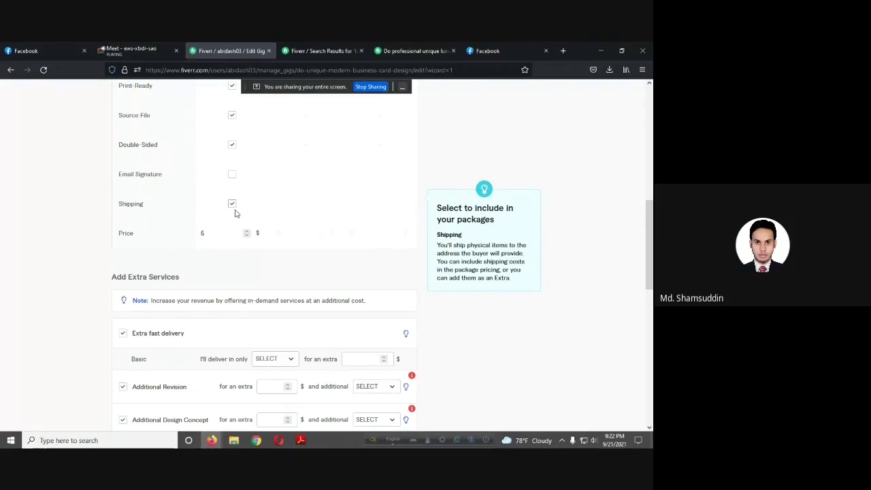
pyautogui.click(232, 204)
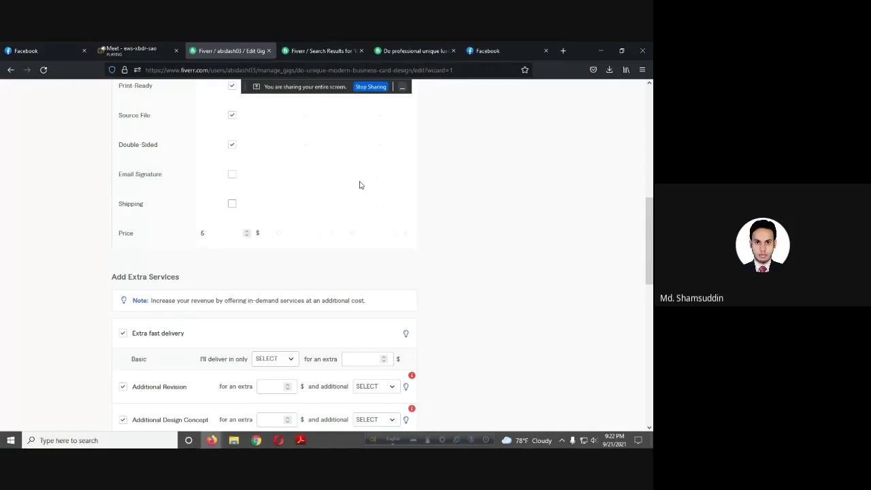
# Set the extra fast delivery service to 1 day for an extra $5
pyautogui.scroll(-1, 387, 250)
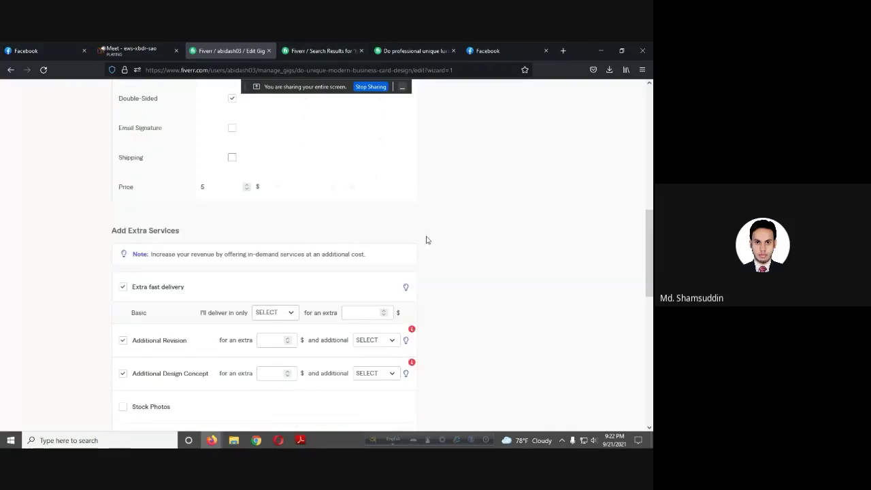
pyautogui.scroll(-1, 427, 239)
pyautogui.click(295, 273)
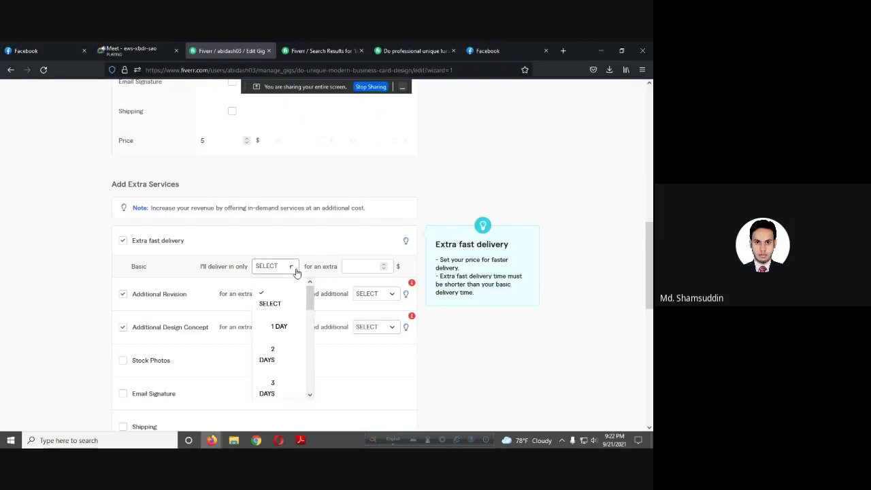
pyautogui.click(284, 350)
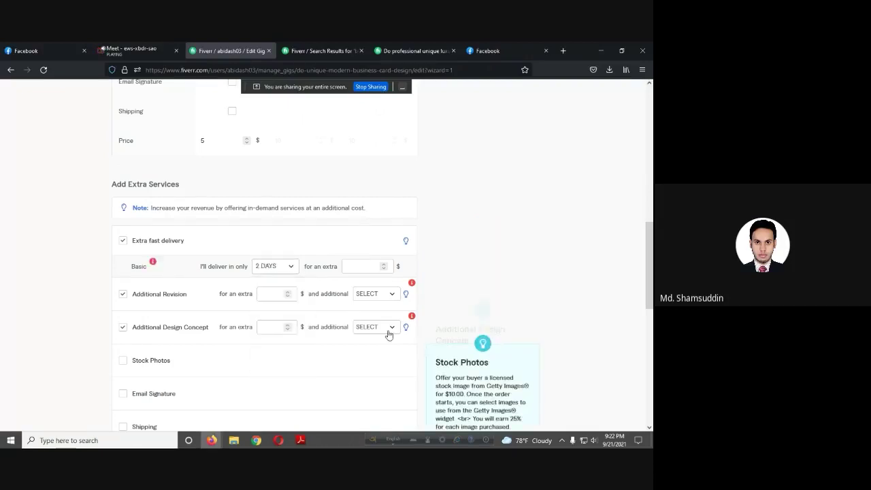
pyautogui.click(384, 267)
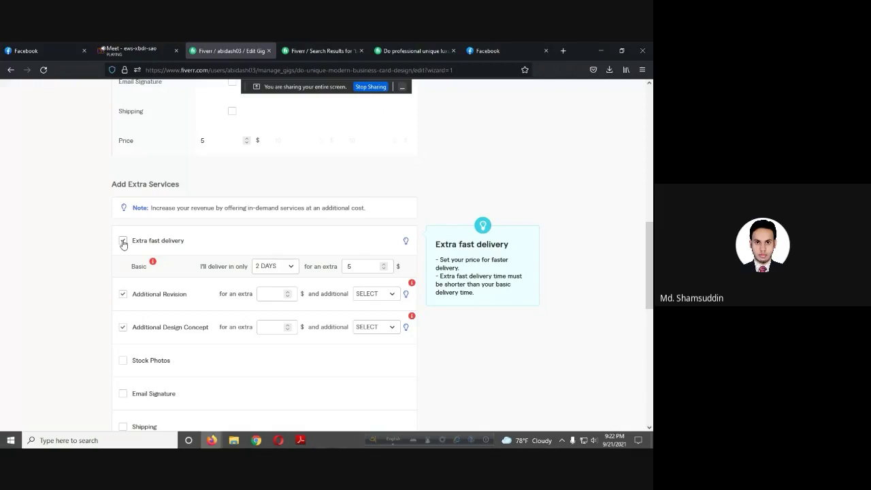
pyautogui.click(292, 267)
pyautogui.click(283, 325)
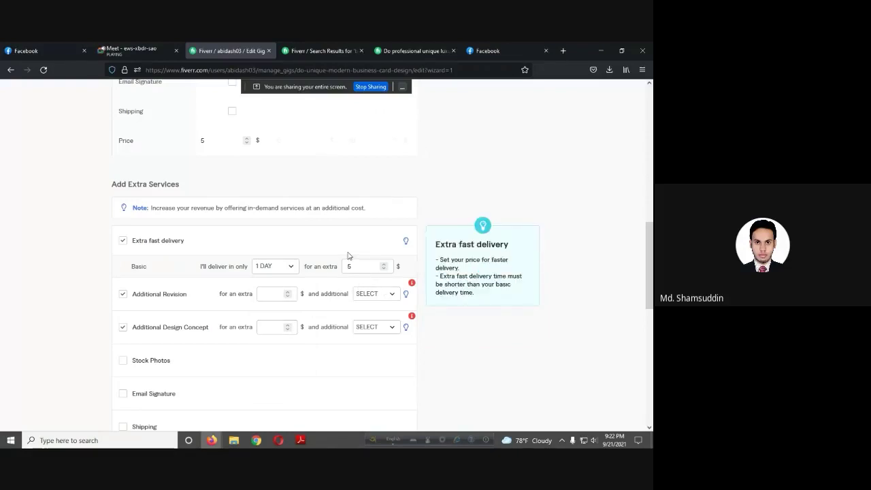
# Remove Additional Revision from the gig's extra services
pyautogui.scroll(-1, 348, 255)
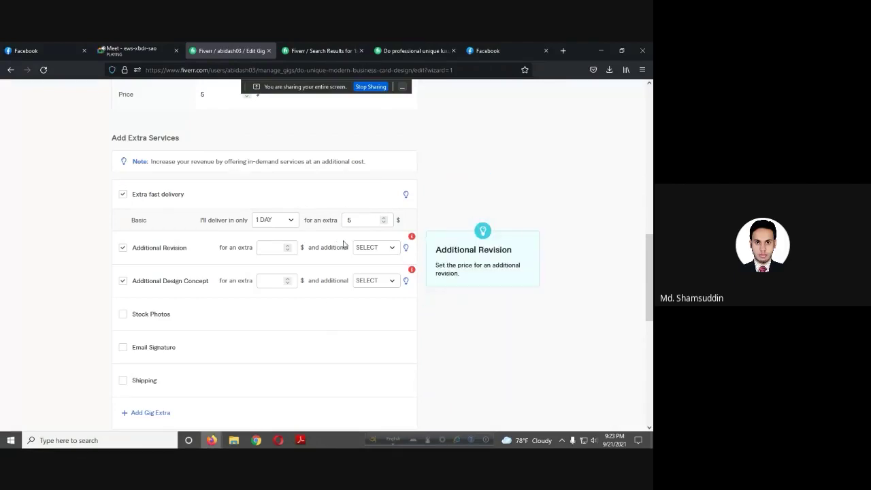
pyautogui.click(288, 247)
pyautogui.click(123, 247)
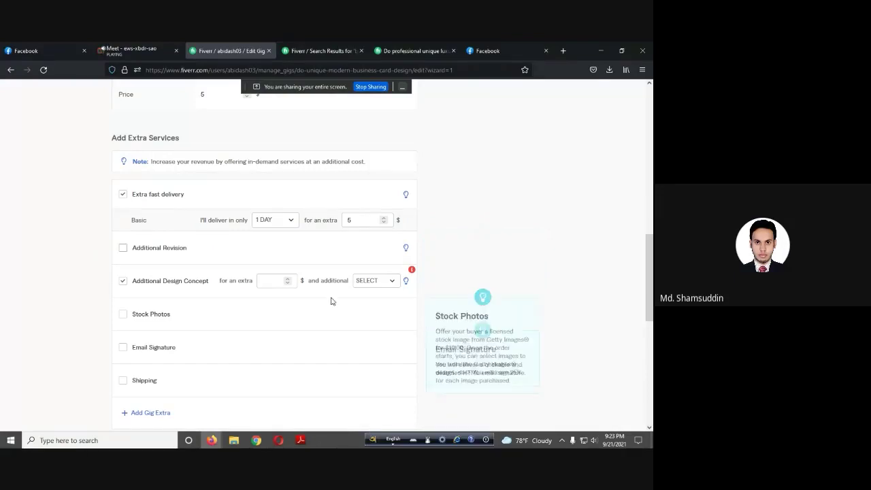
pyautogui.scroll(3, 316, 279)
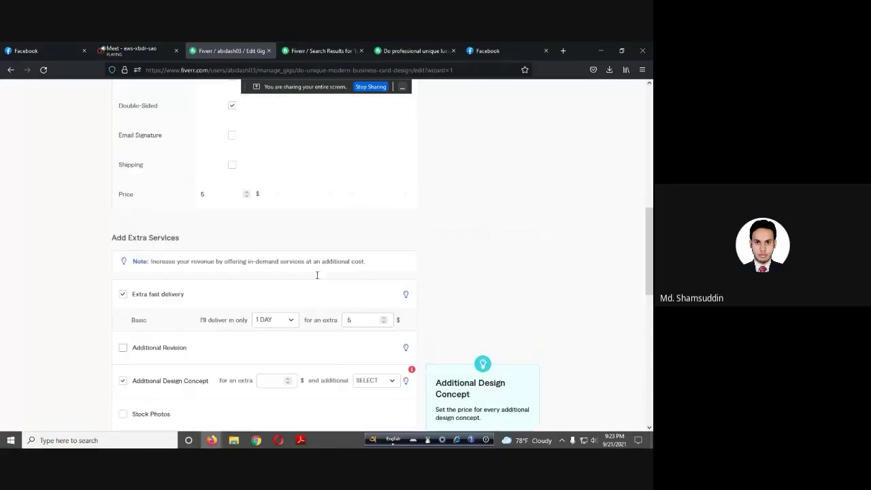
# Try removing Additional Design Concept from the gig's extra services after reviewing the Basic package
pyautogui.scroll(5, 317, 279)
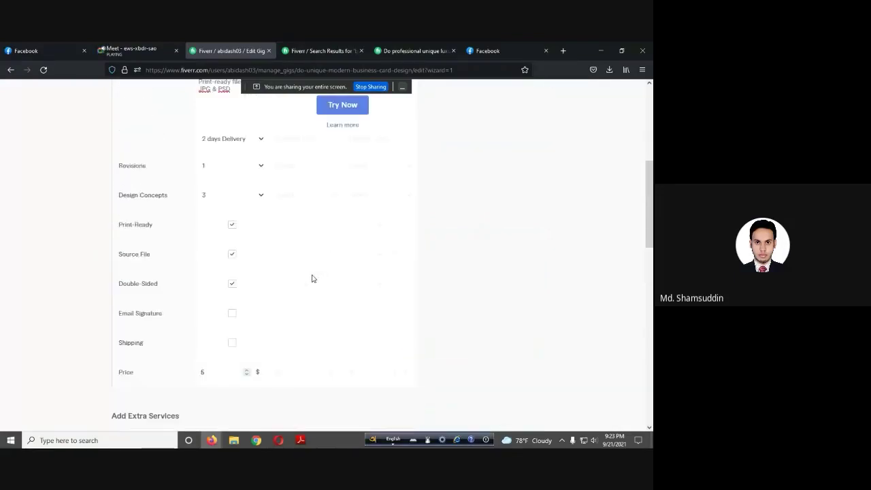
pyautogui.moveTo(245, 246)
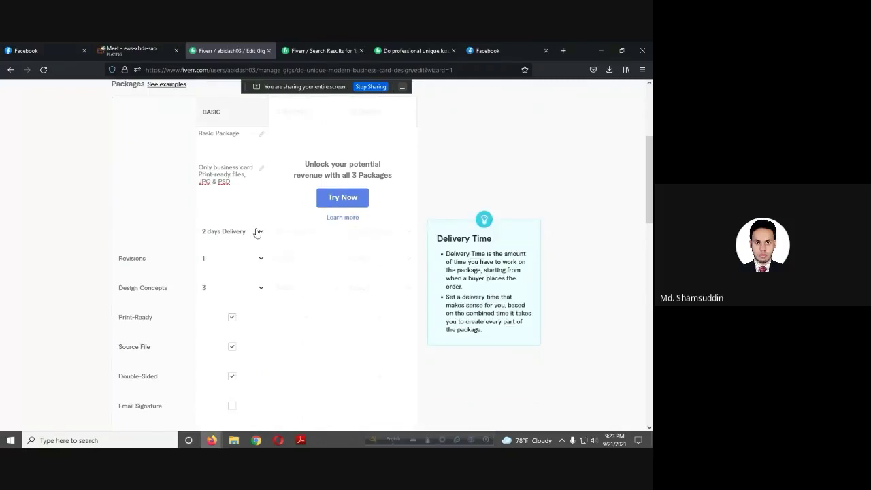
pyautogui.scroll(-3, 248, 243)
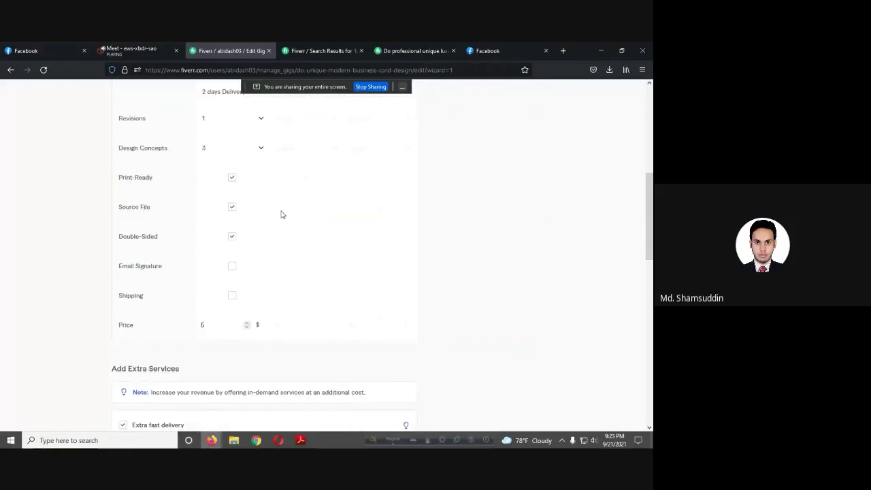
pyautogui.scroll(-3, 293, 225)
pyautogui.scroll(-4, 308, 237)
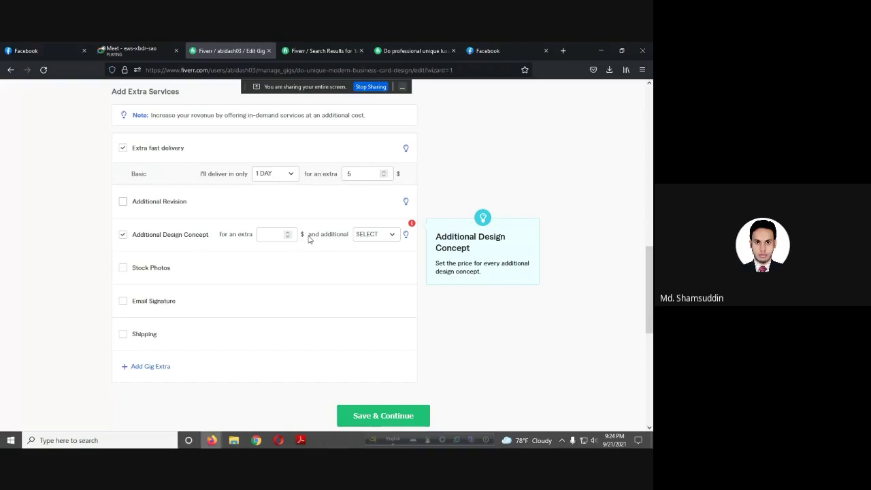
pyautogui.click(124, 236)
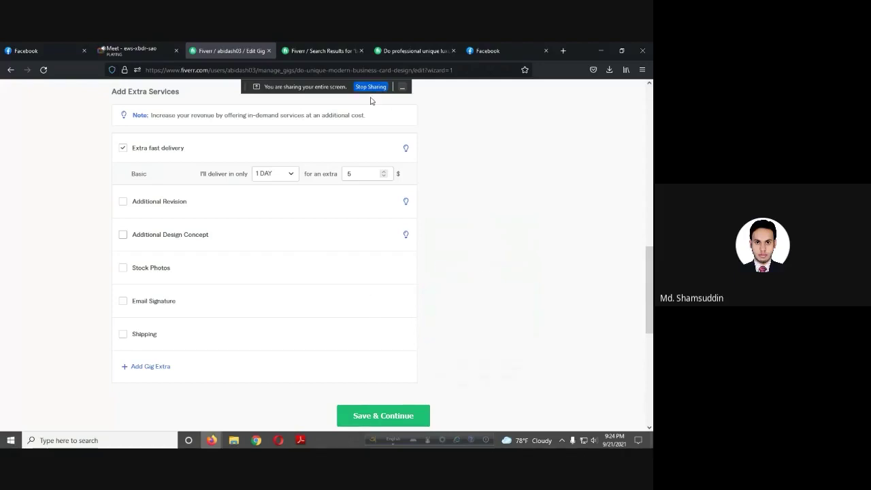
pyautogui.scroll(-1, 368, 225)
pyautogui.scroll(1, 337, 246)
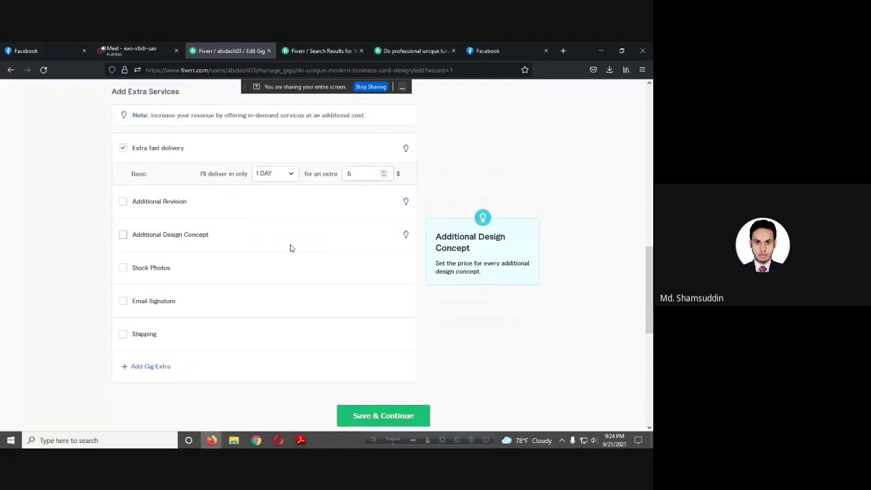
# Offer Additional Design Concept as an extra service for an extra $5 and an additional 2 days
pyautogui.click(123, 237)
pyautogui.scroll(5, 280, 224)
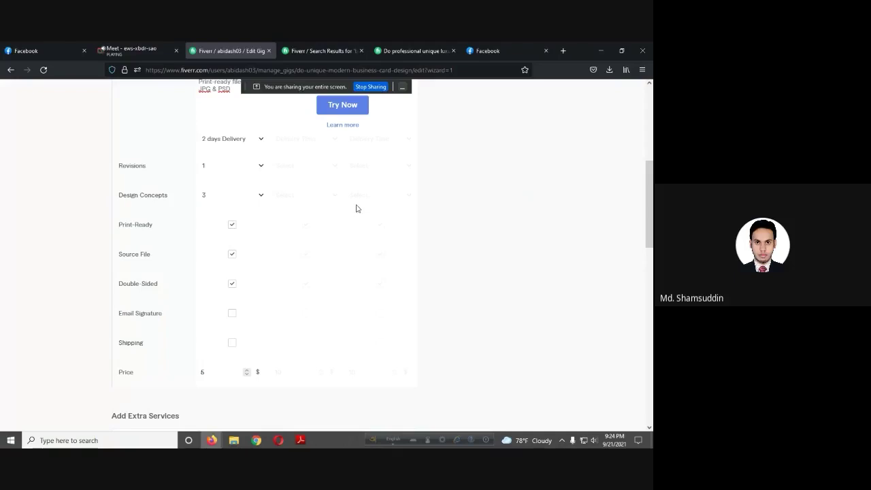
pyautogui.scroll(-4, 356, 208)
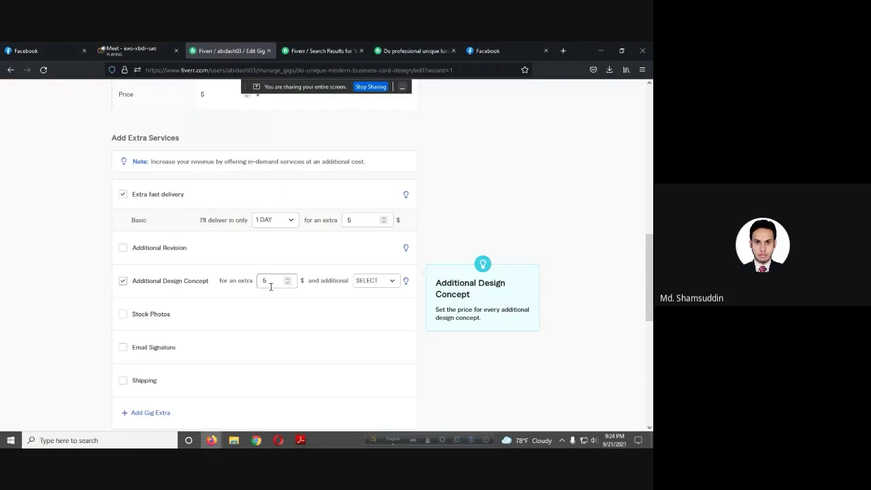
pyautogui.click(392, 282)
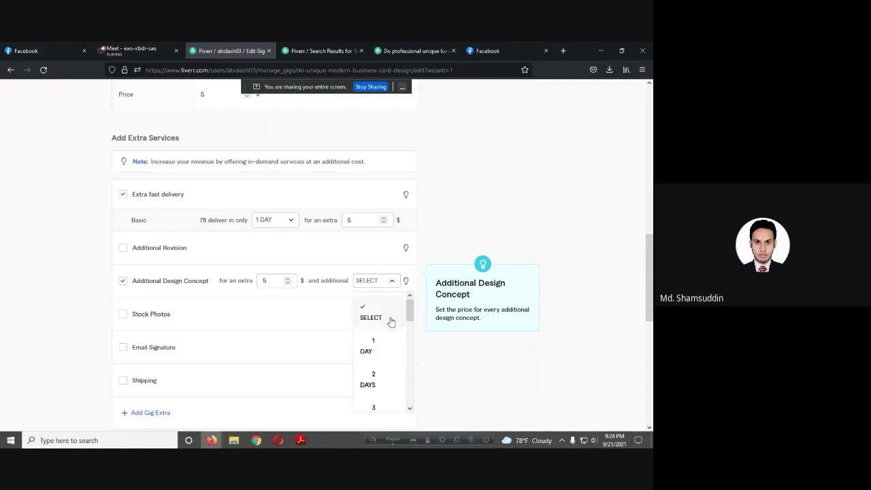
pyautogui.scroll(-1, 384, 347)
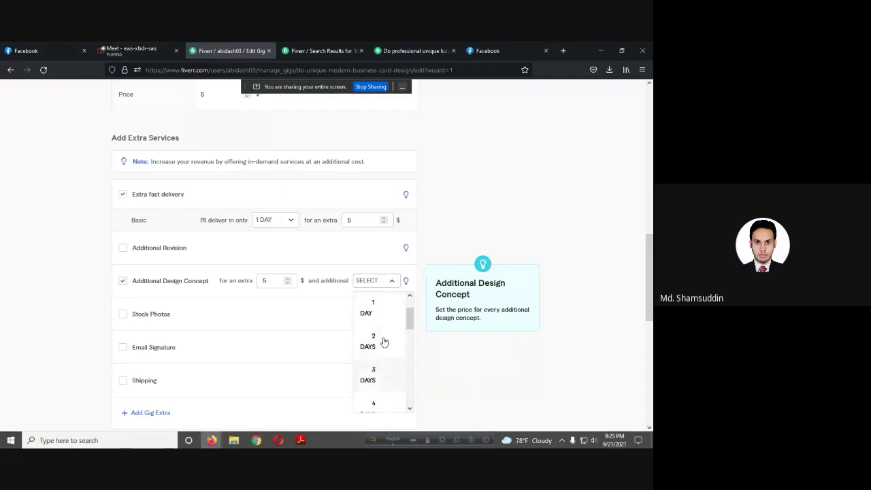
pyautogui.click(384, 335)
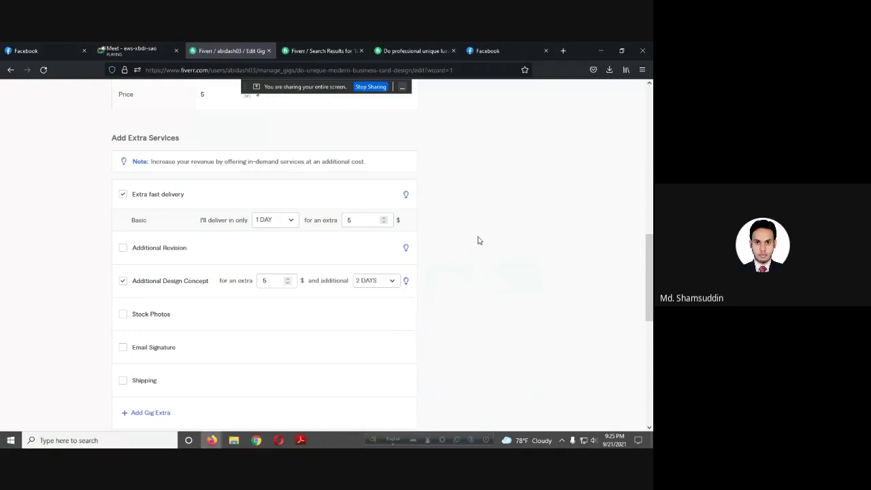
# Add Stock Photos to the gig's extra services and stop sharing the screen in the Meet call
pyautogui.moveTo(374, 320)
pyautogui.scroll(-2, 379, 272)
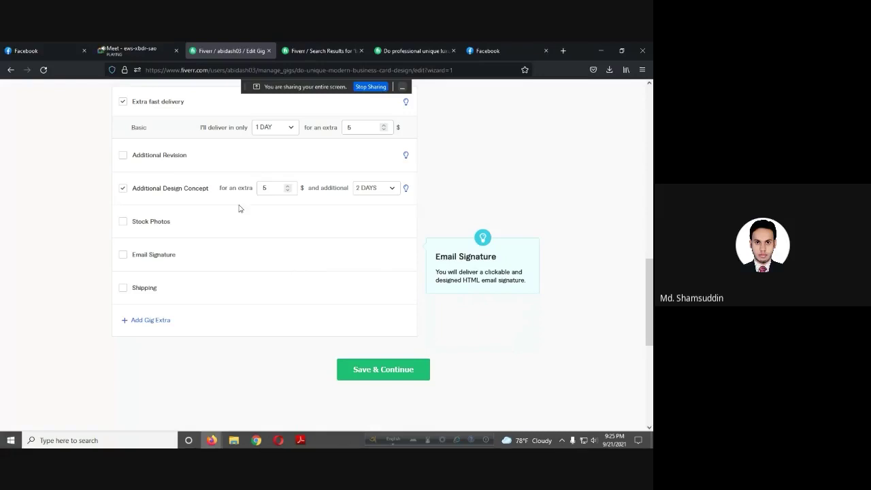
pyautogui.click(122, 221)
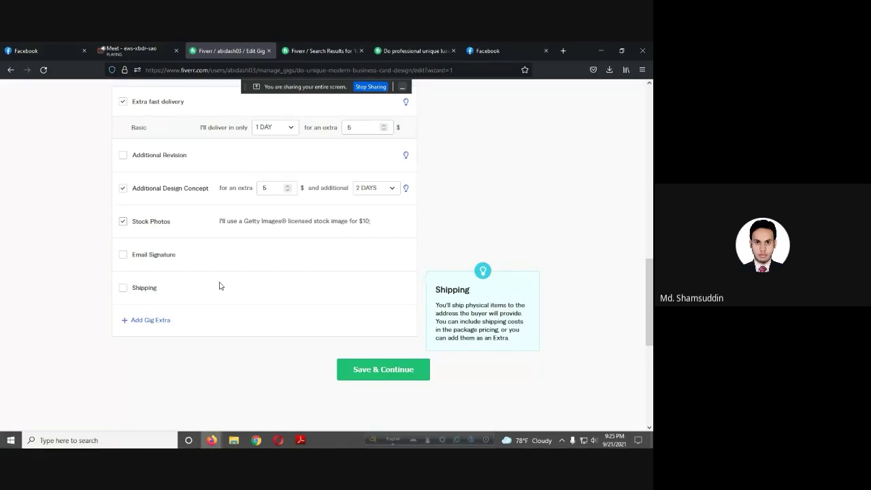
pyautogui.scroll(1, 219, 286)
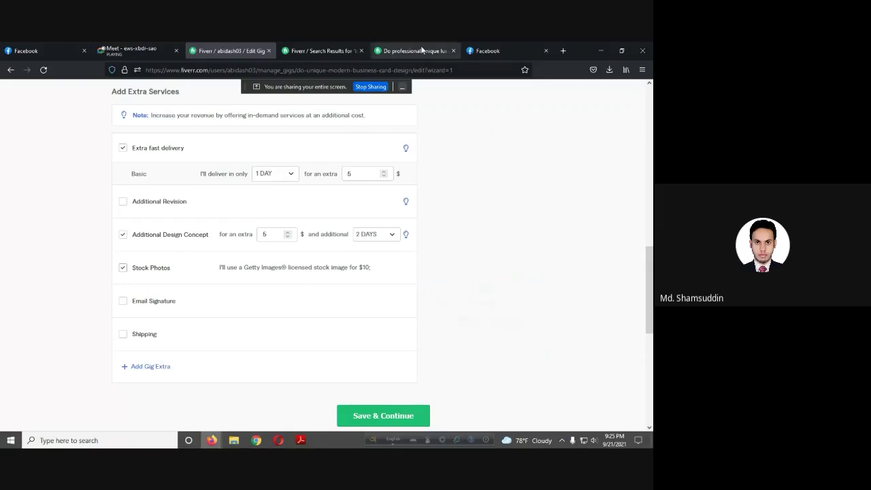
pyautogui.click(372, 88)
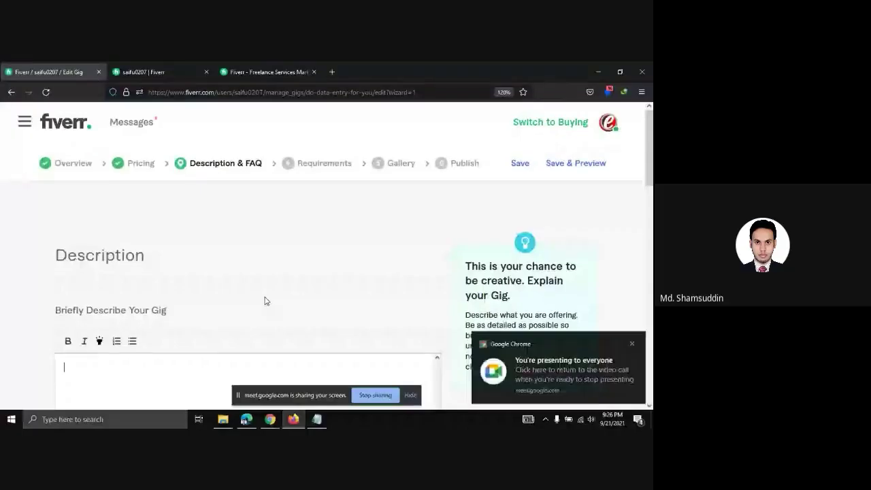
# Copy the "What you get with this Offer" heading and its WordPress paragraphs from the Notepad file into the data entry gig's description
pyautogui.scroll(-2, 265, 303)
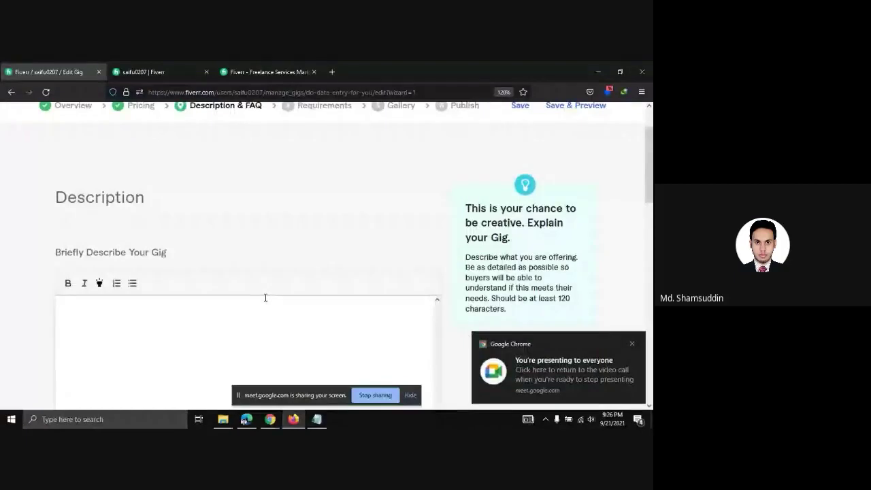
pyautogui.scroll(1, 265, 305)
pyautogui.scroll(-5, 265, 306)
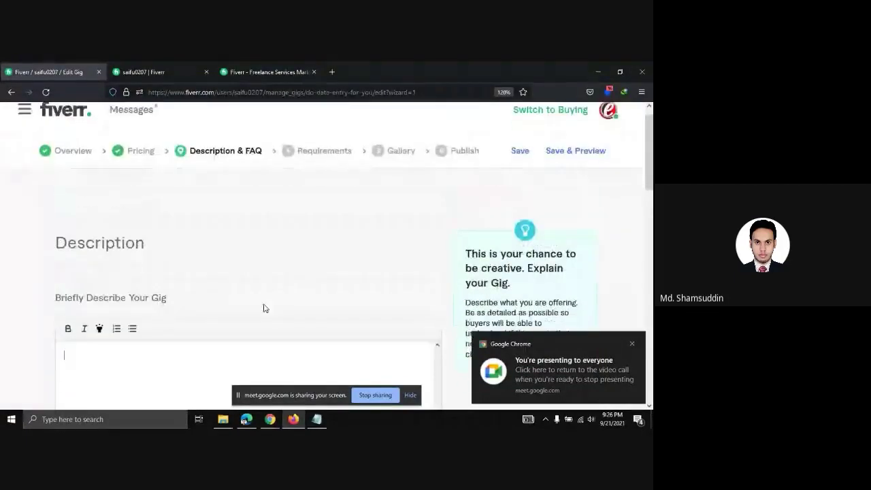
pyautogui.scroll(3, 265, 307)
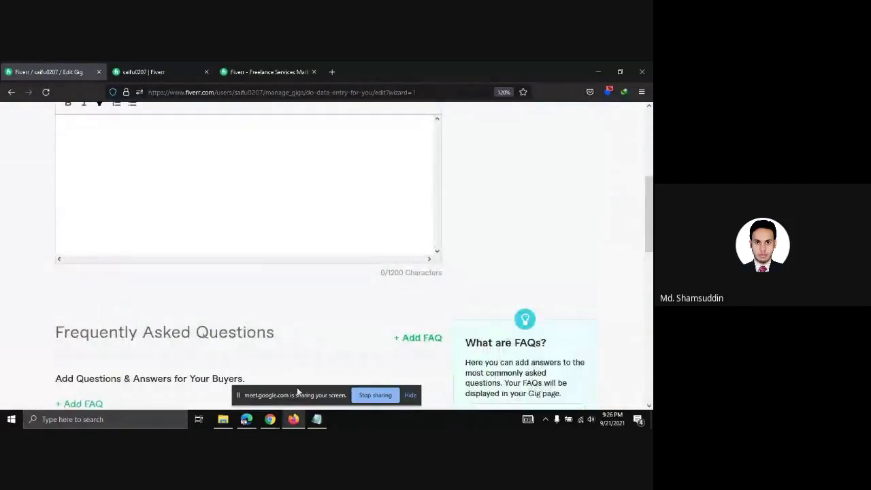
pyautogui.click(315, 419)
pyautogui.scroll(-7, 222, 270)
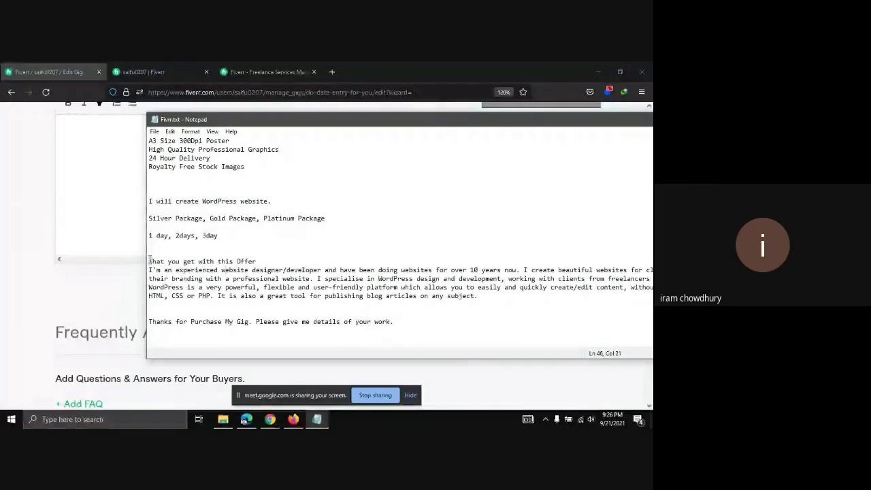
pyautogui.moveTo(149, 261); pyautogui.dragTo(495, 300)
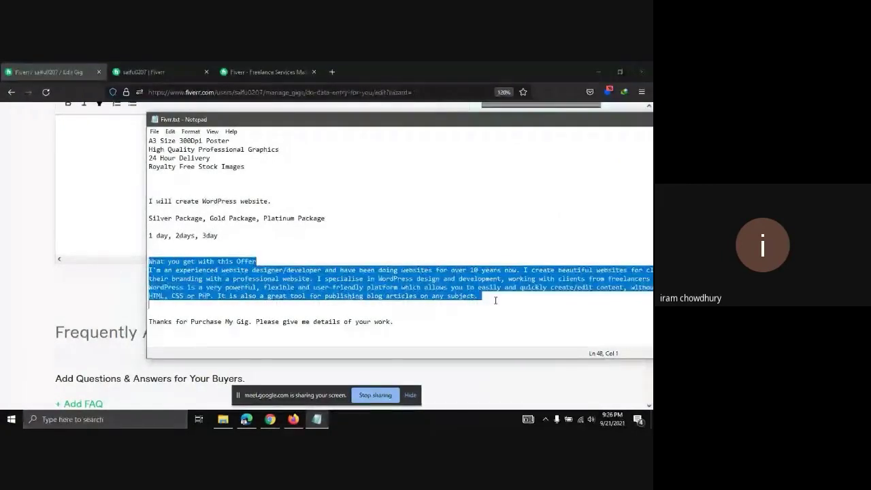
pyautogui.hotkey('ctrl', 'c')
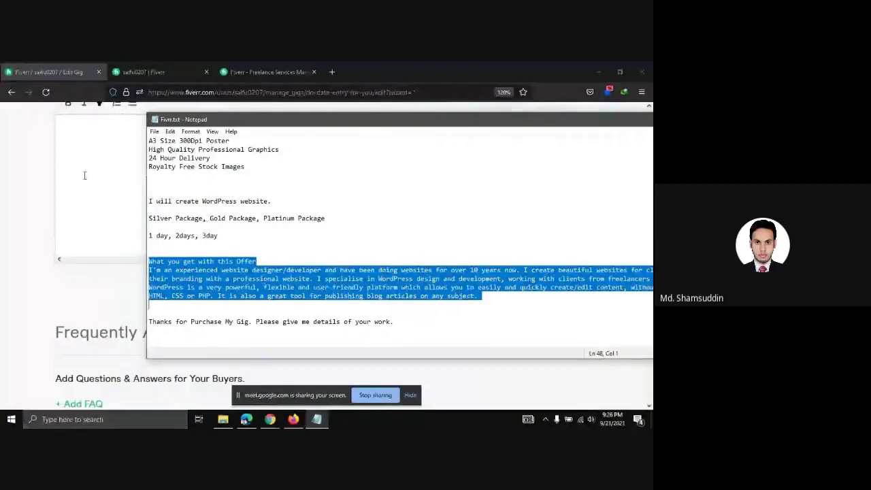
pyautogui.click(75, 173)
pyautogui.hotkey('ctrl', 'v')
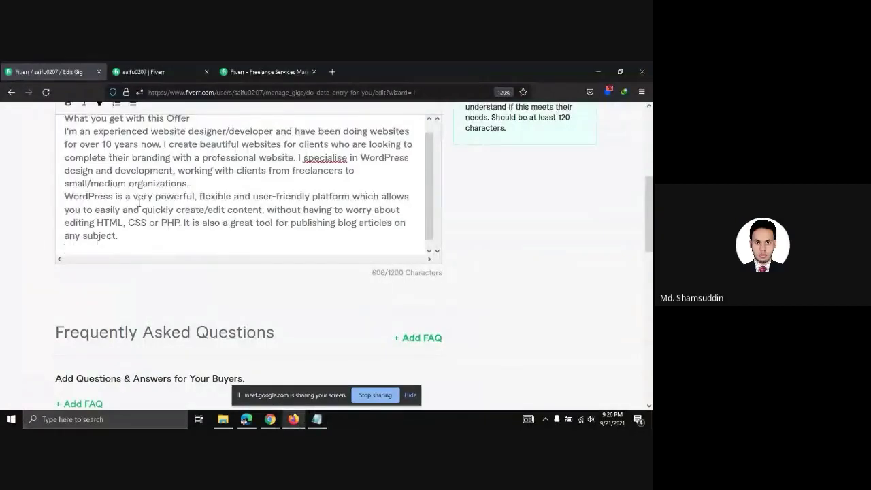
# Correct the misspelled word "specialise" to "specialist" in the gig description
pyautogui.scroll(3, 77, 176)
pyautogui.scroll(1, 178, 232)
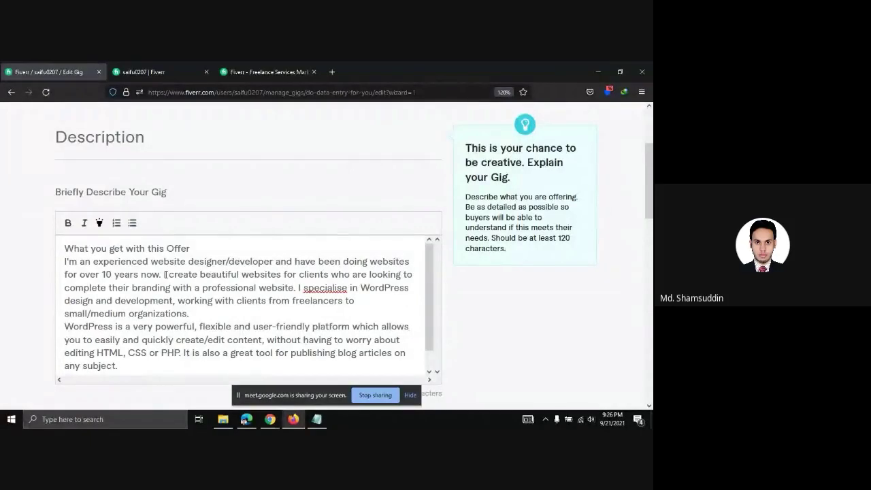
pyautogui.rightClick(333, 294)
pyautogui.click(361, 71)
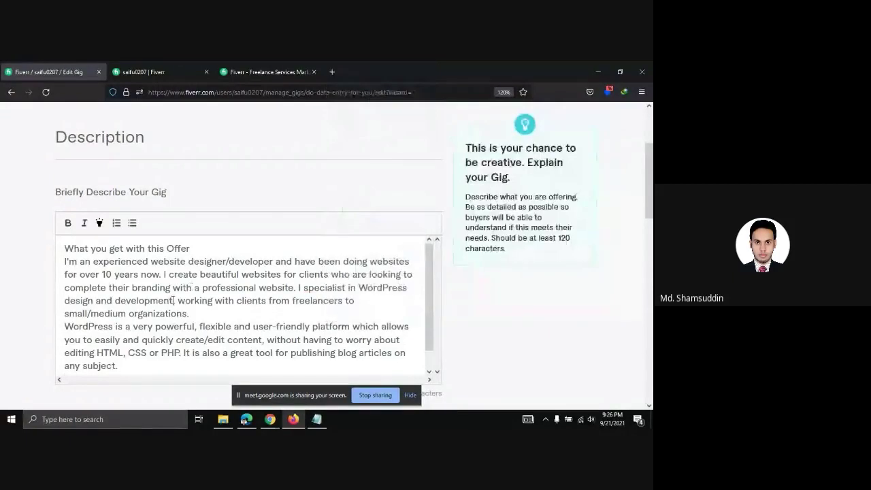
# Highlight "HTML, CSS or PHP" in the gig description and review the surrounding text
pyautogui.scroll(-1, 174, 300)
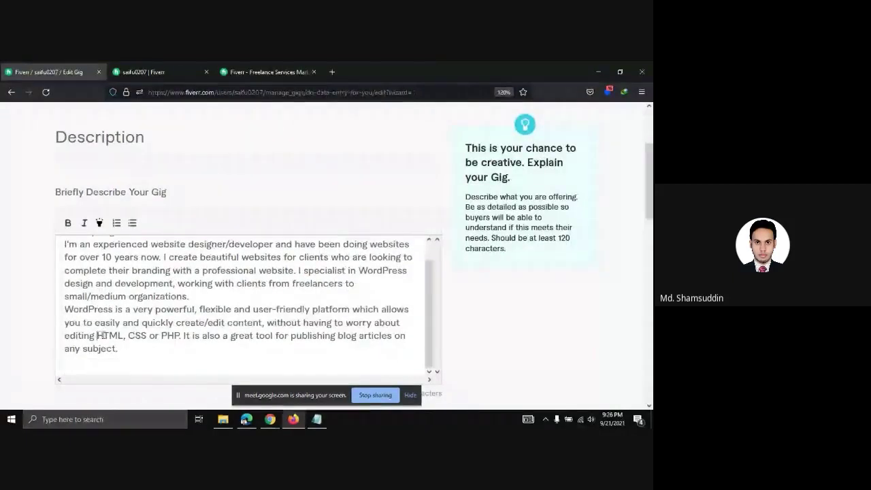
pyautogui.moveTo(98, 335); pyautogui.dragTo(182, 339)
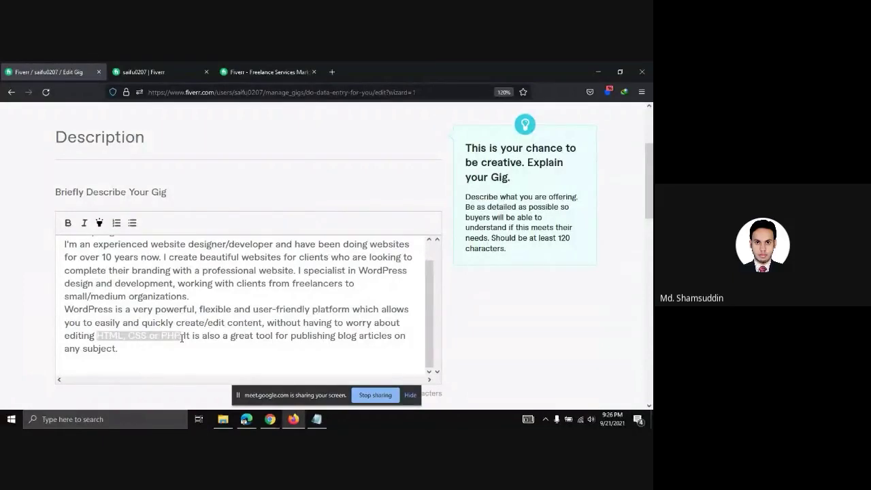
pyautogui.scroll(1, 210, 324)
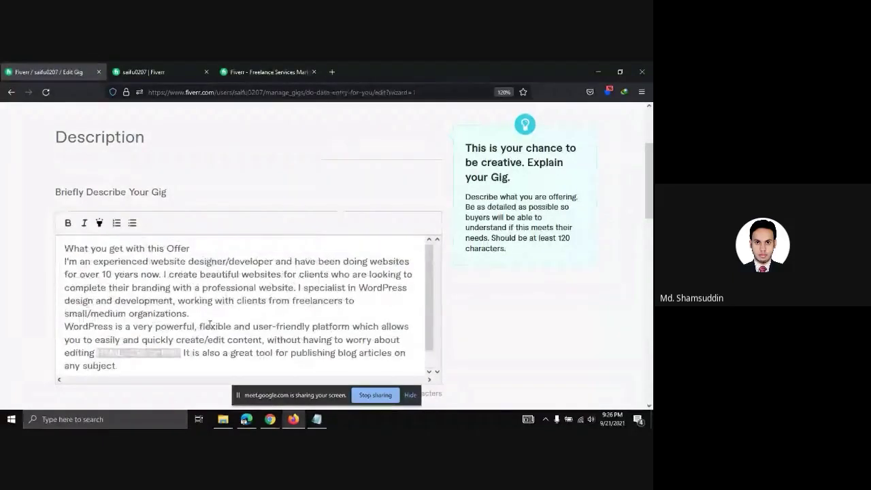